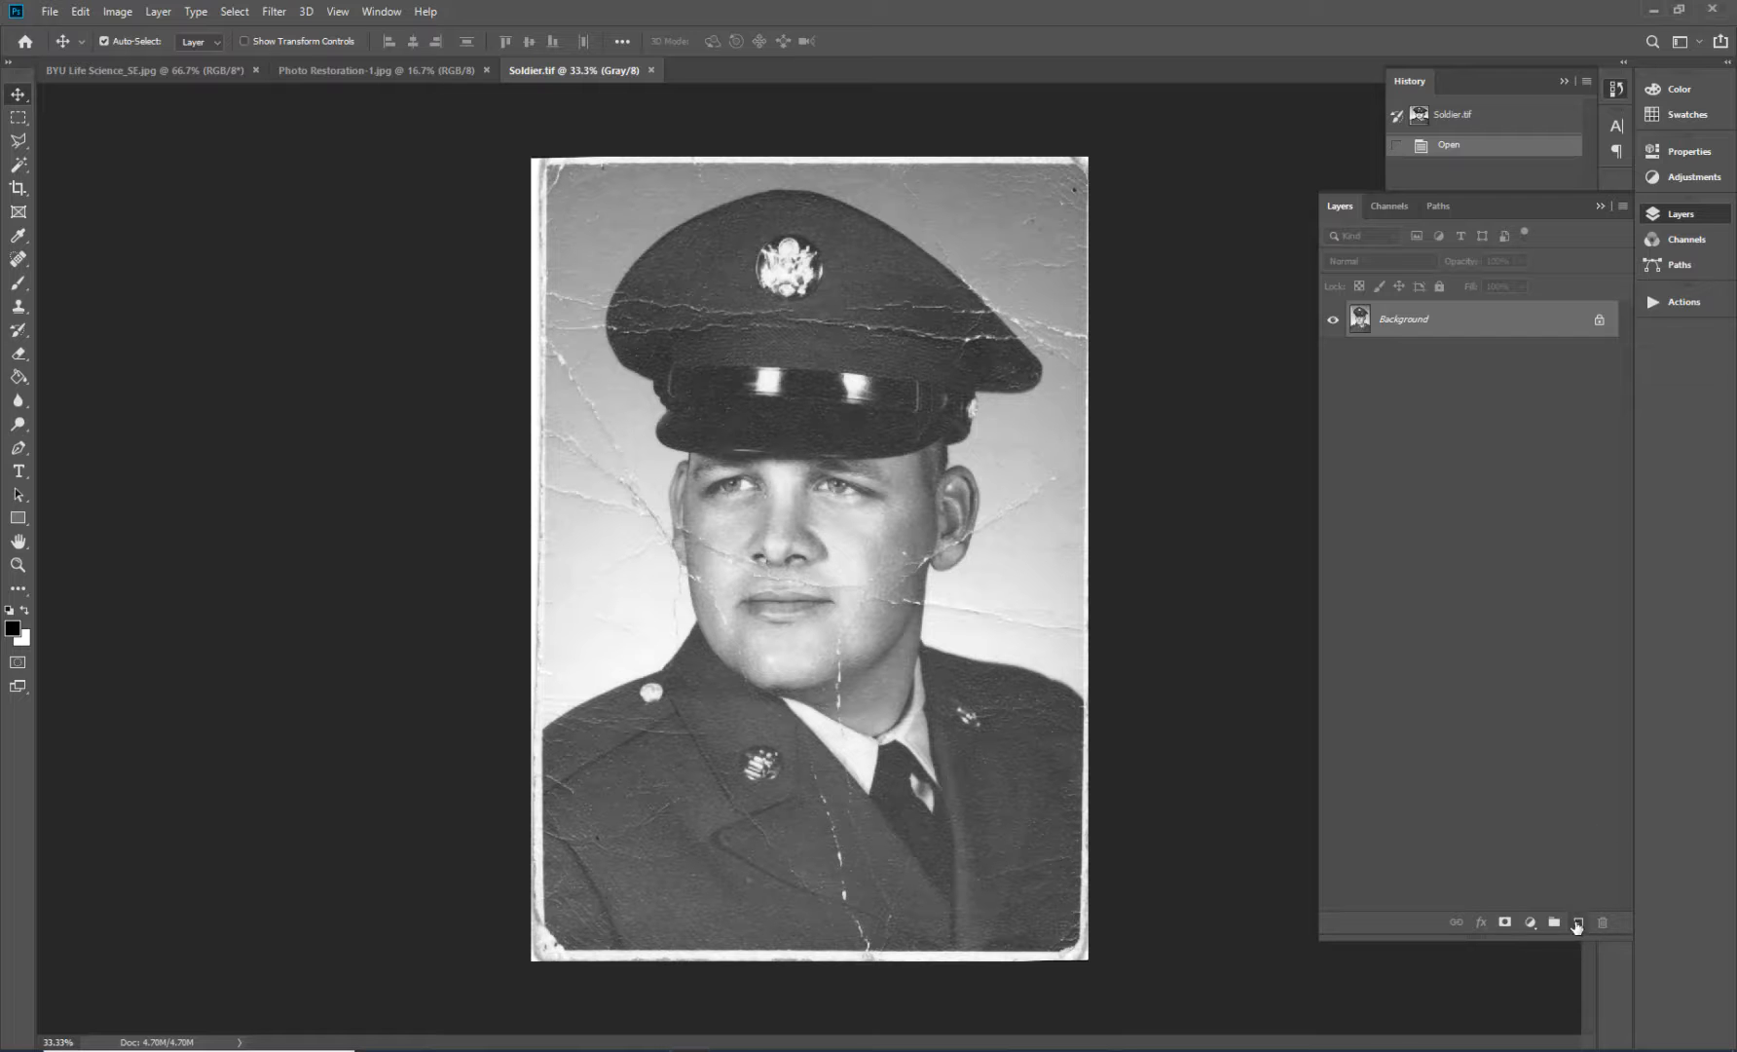
- Add a new empty layer above the soldier photo's background and name it Healing
left_click(1581, 917)
double_click(1406, 318)
type("Healing")
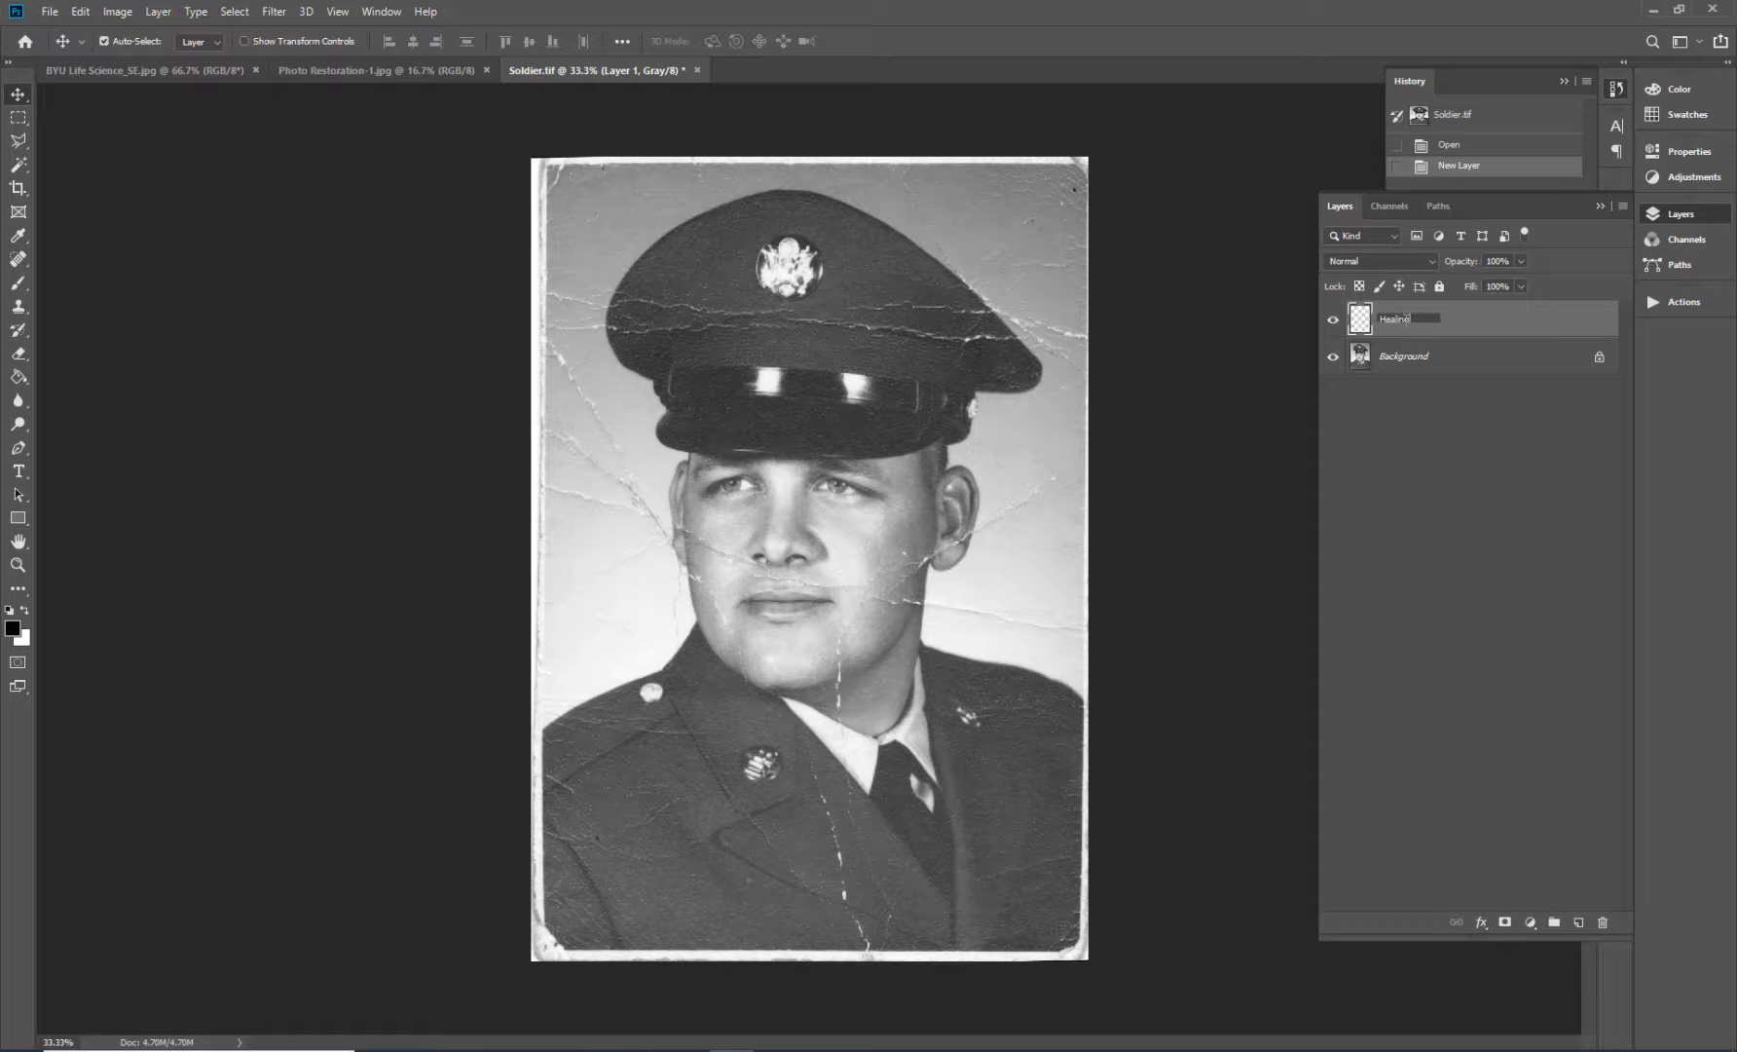
key("Return")
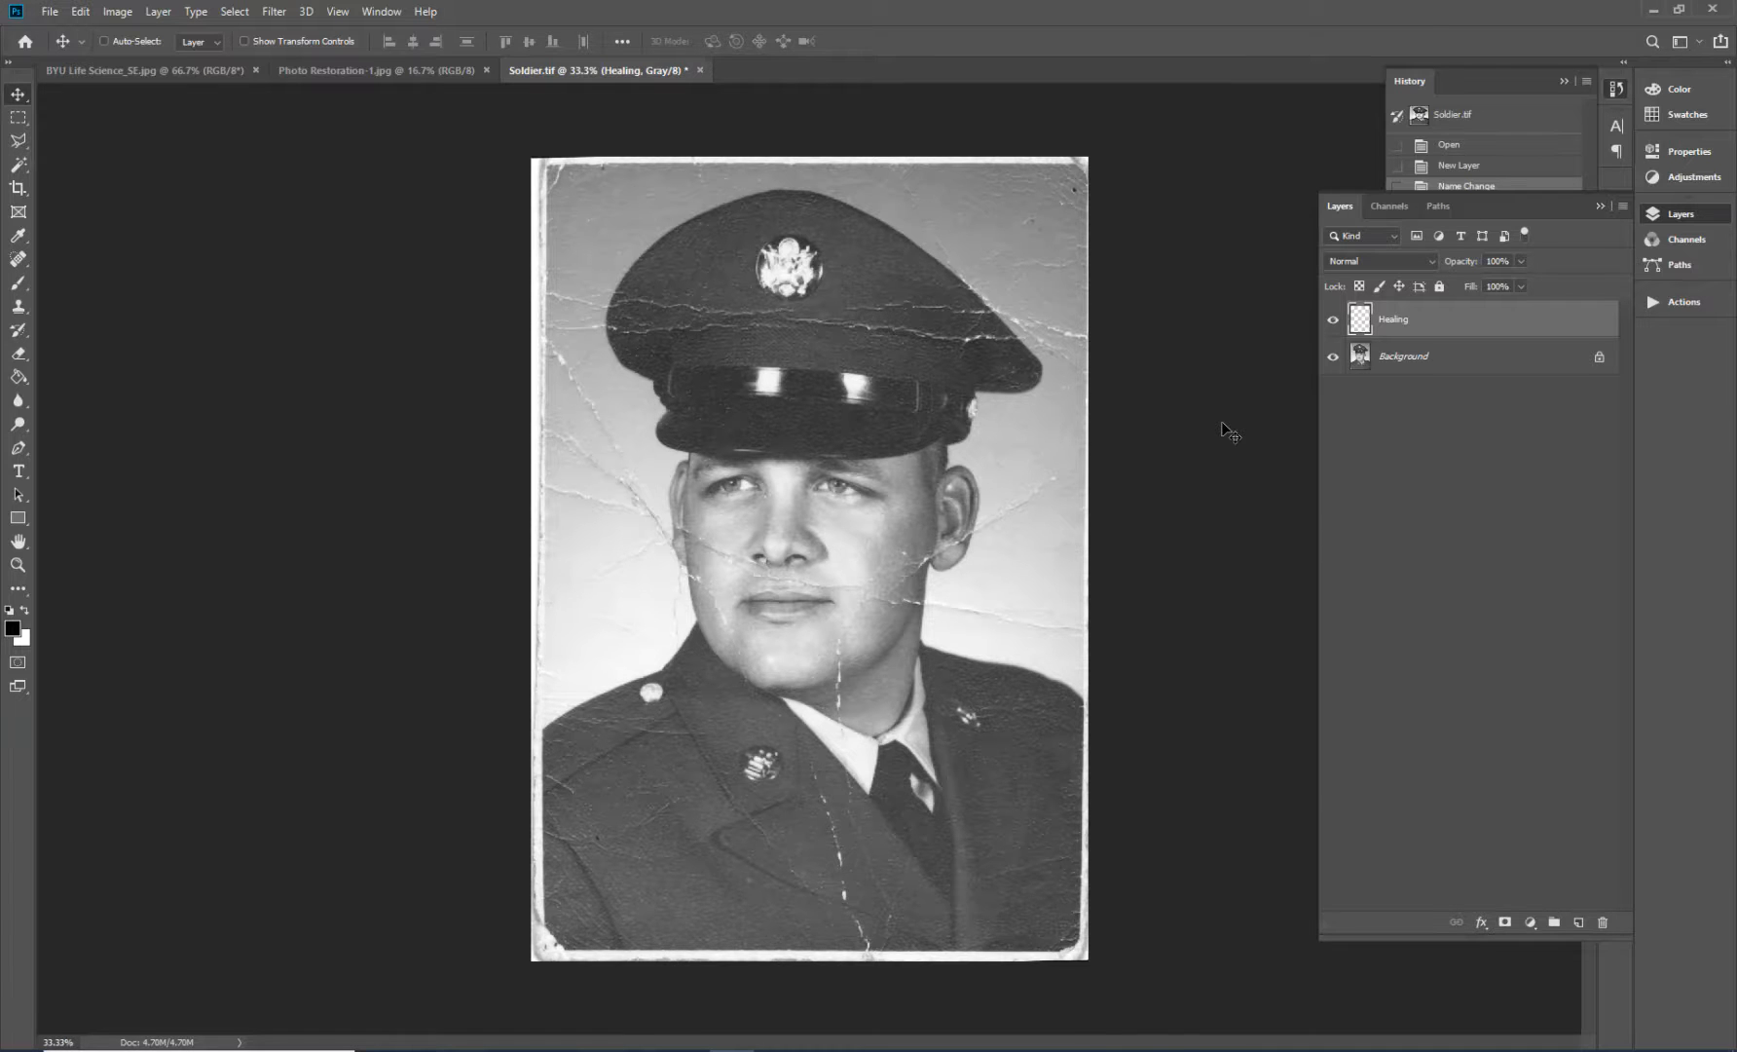
- Activate the Spot Healing Brush at size 30 and try it on the crease above the soldier's mouth
key("ctrl+plus")
scroll(1159, 394, "up", 5)
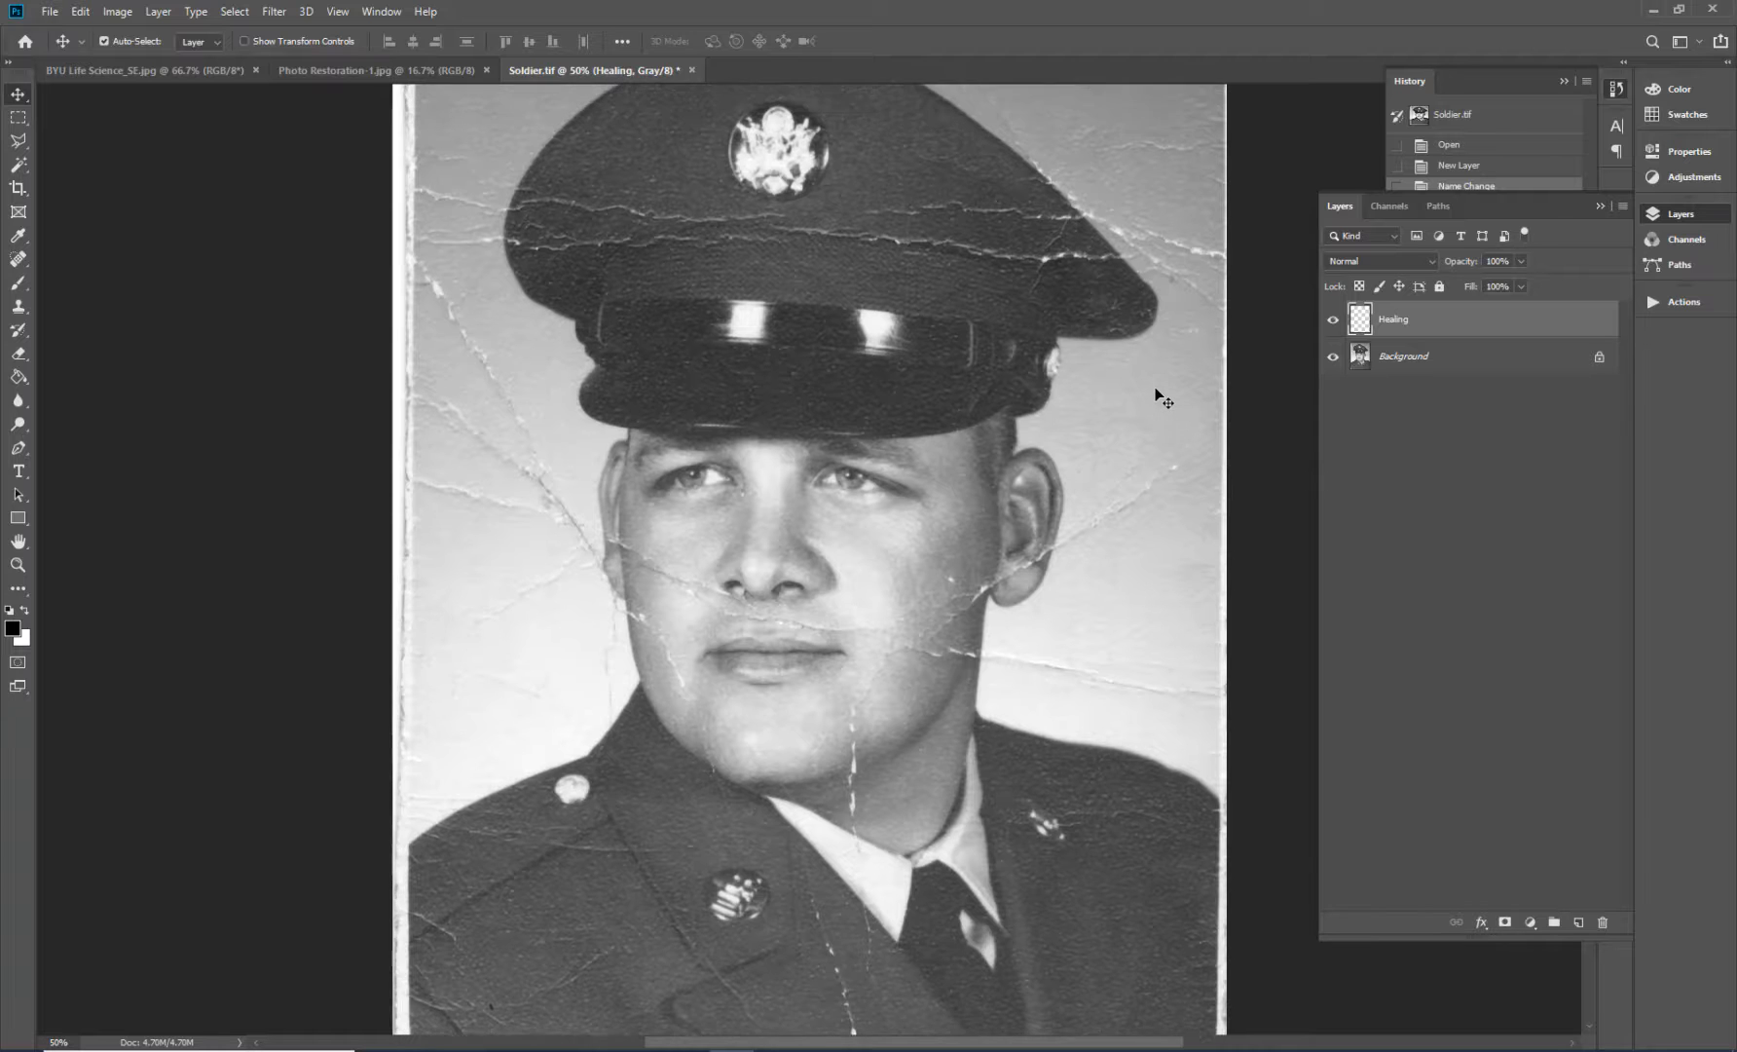
key("ctrl+plus")
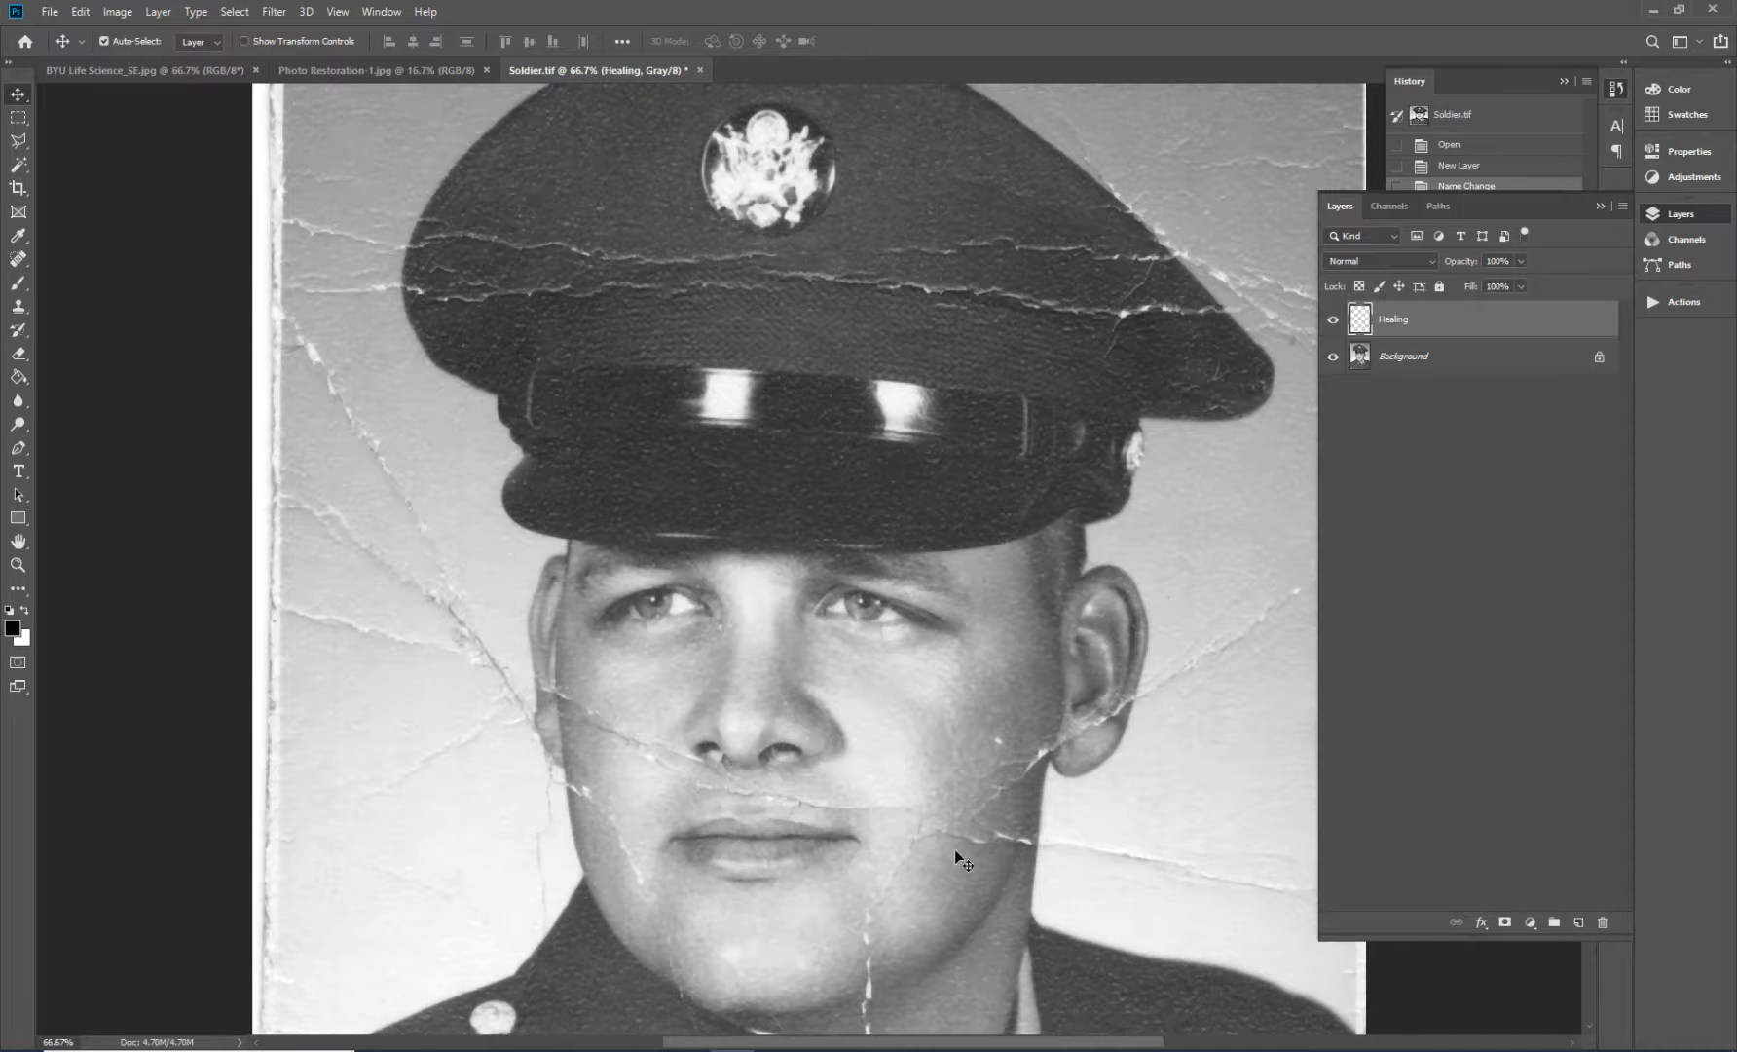
left_click_drag(1049, 1047, 1078, 1046)
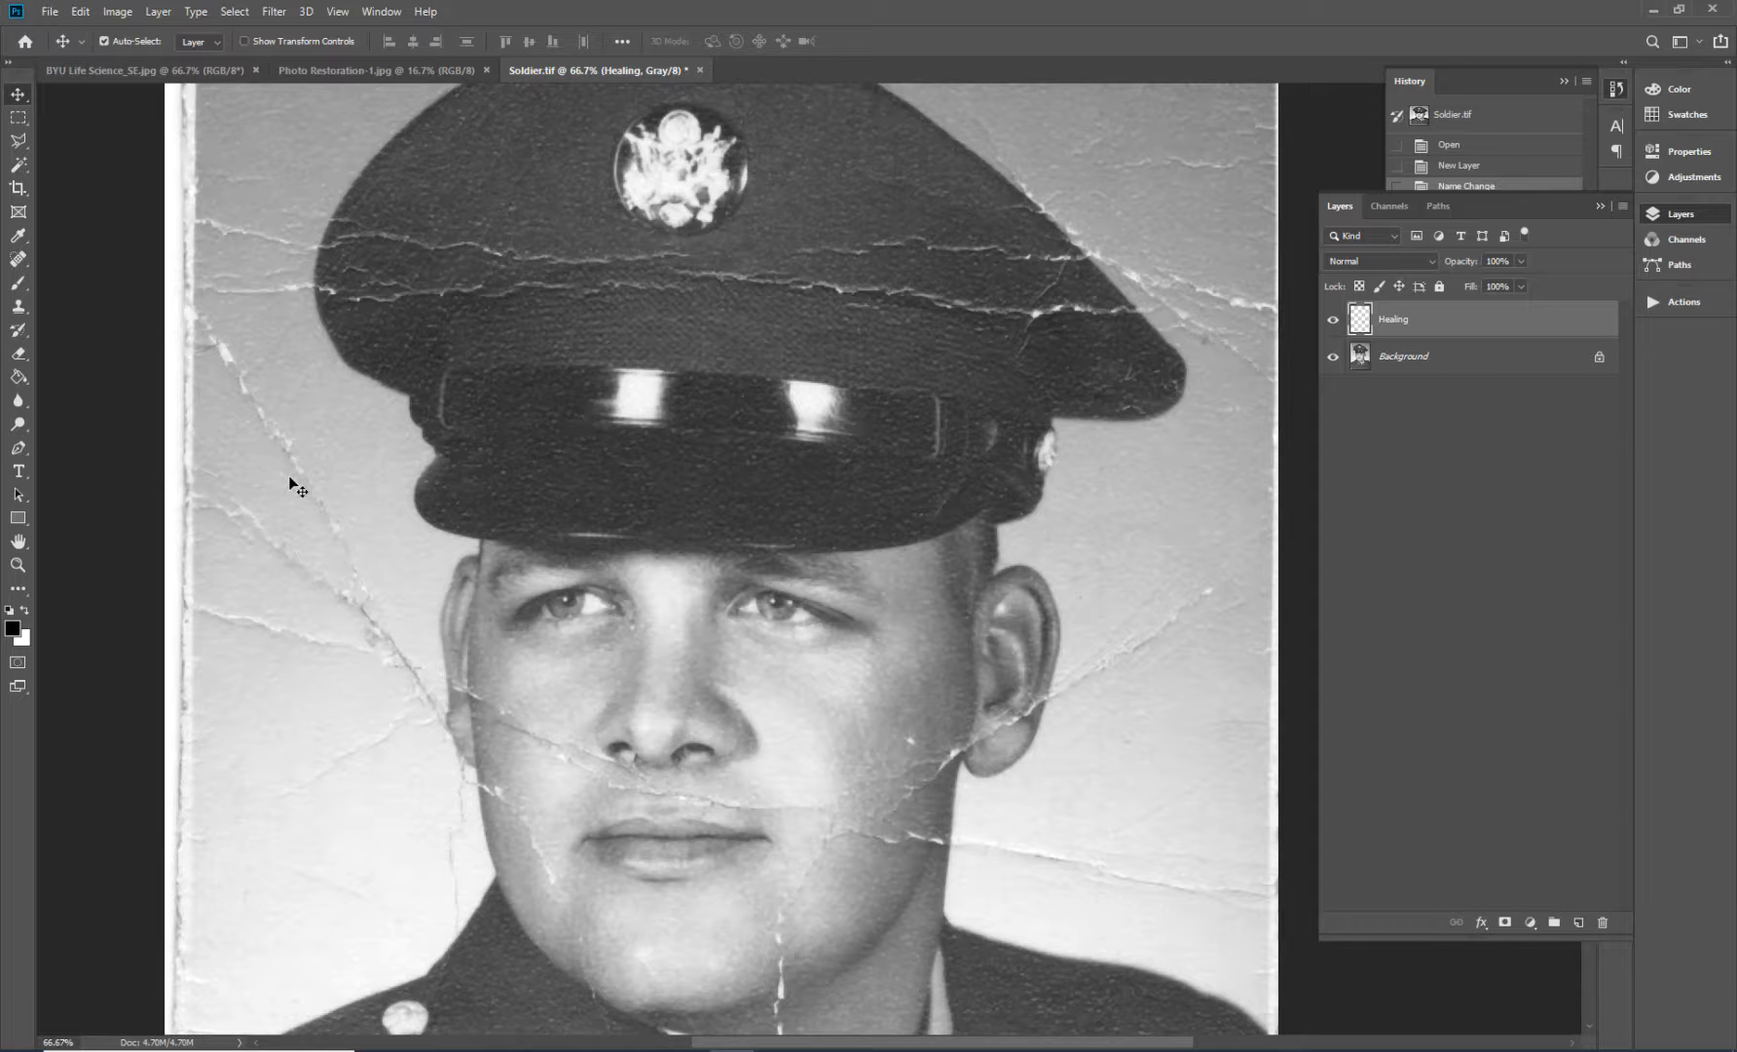
left_click(19, 261)
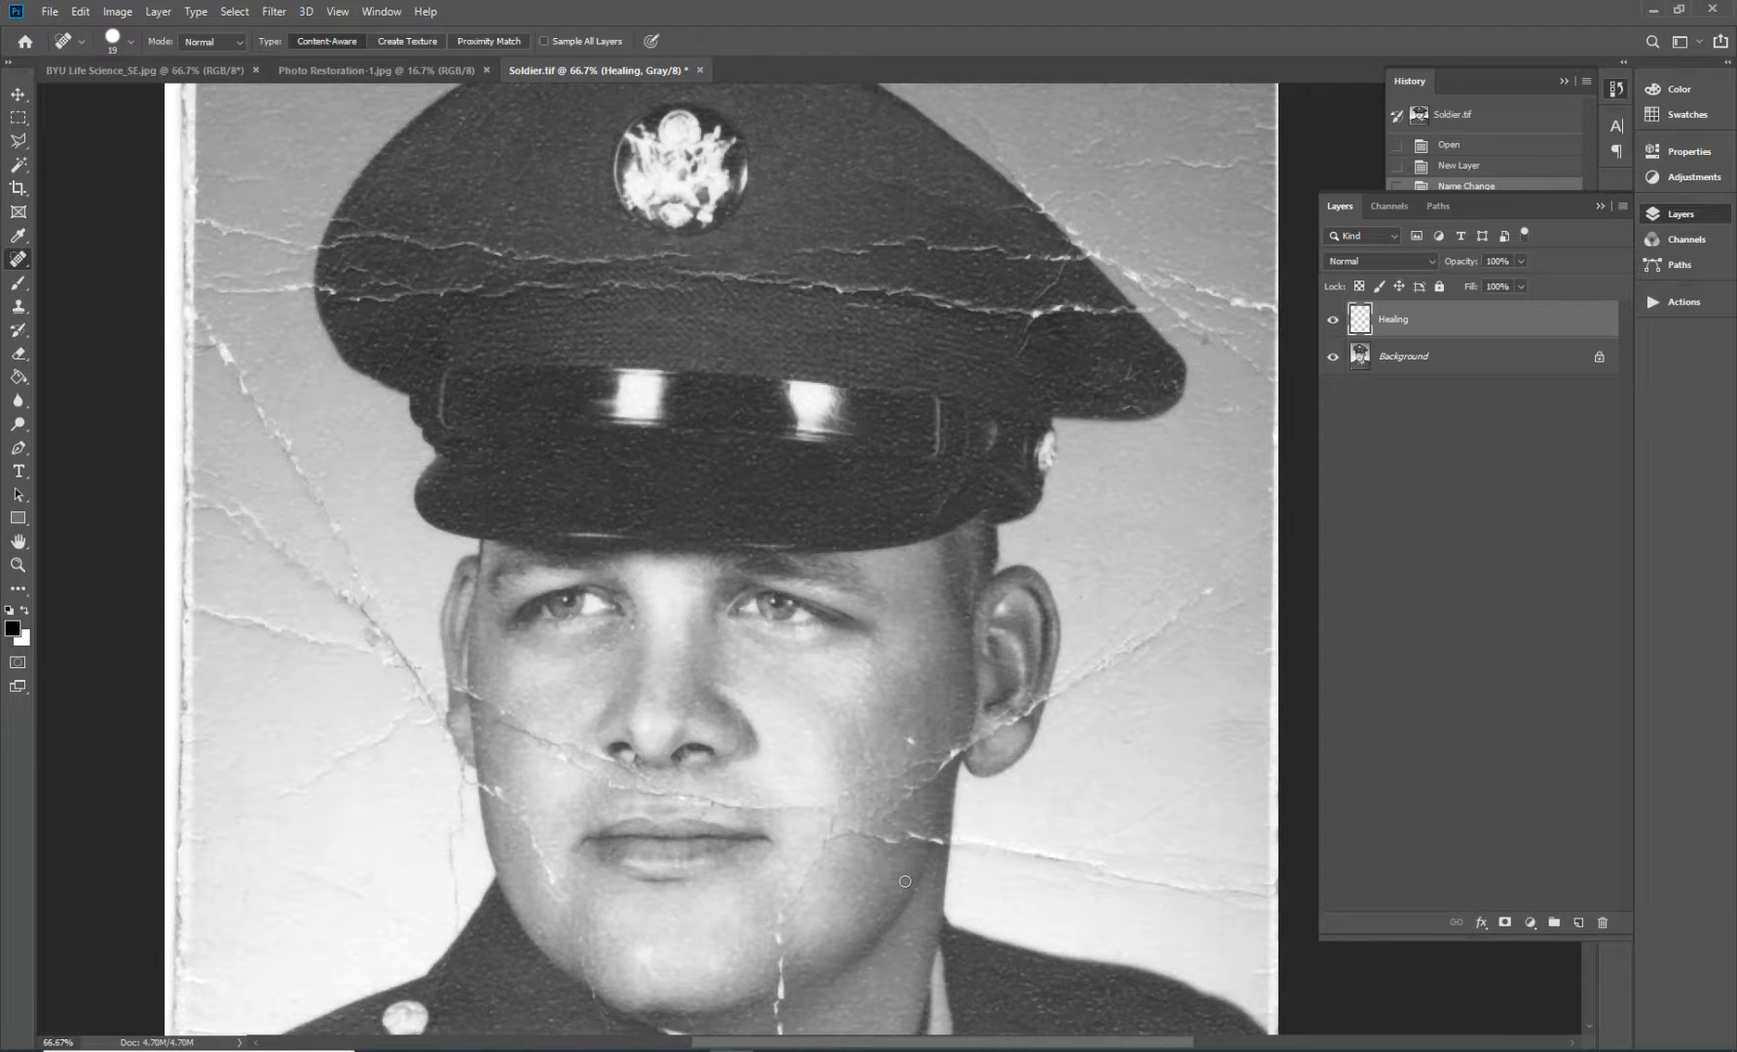
key("ctrl+plus")
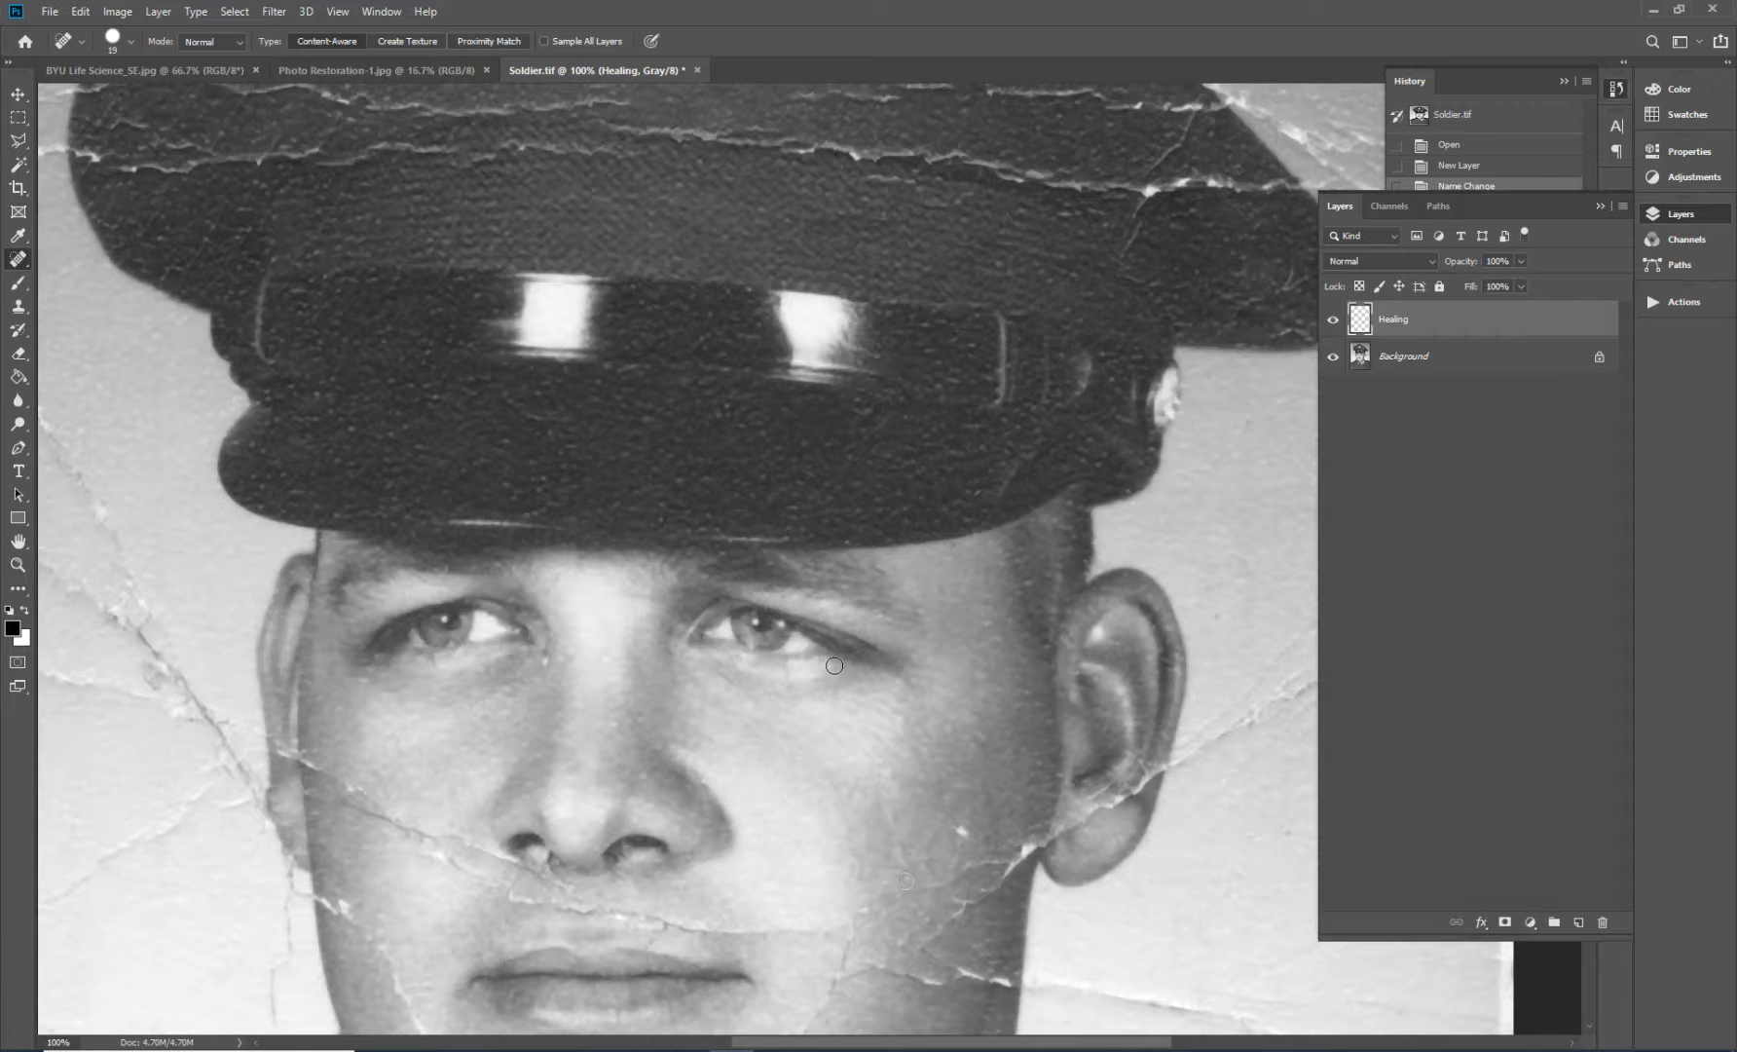
scroll(834, 664, "down", 3)
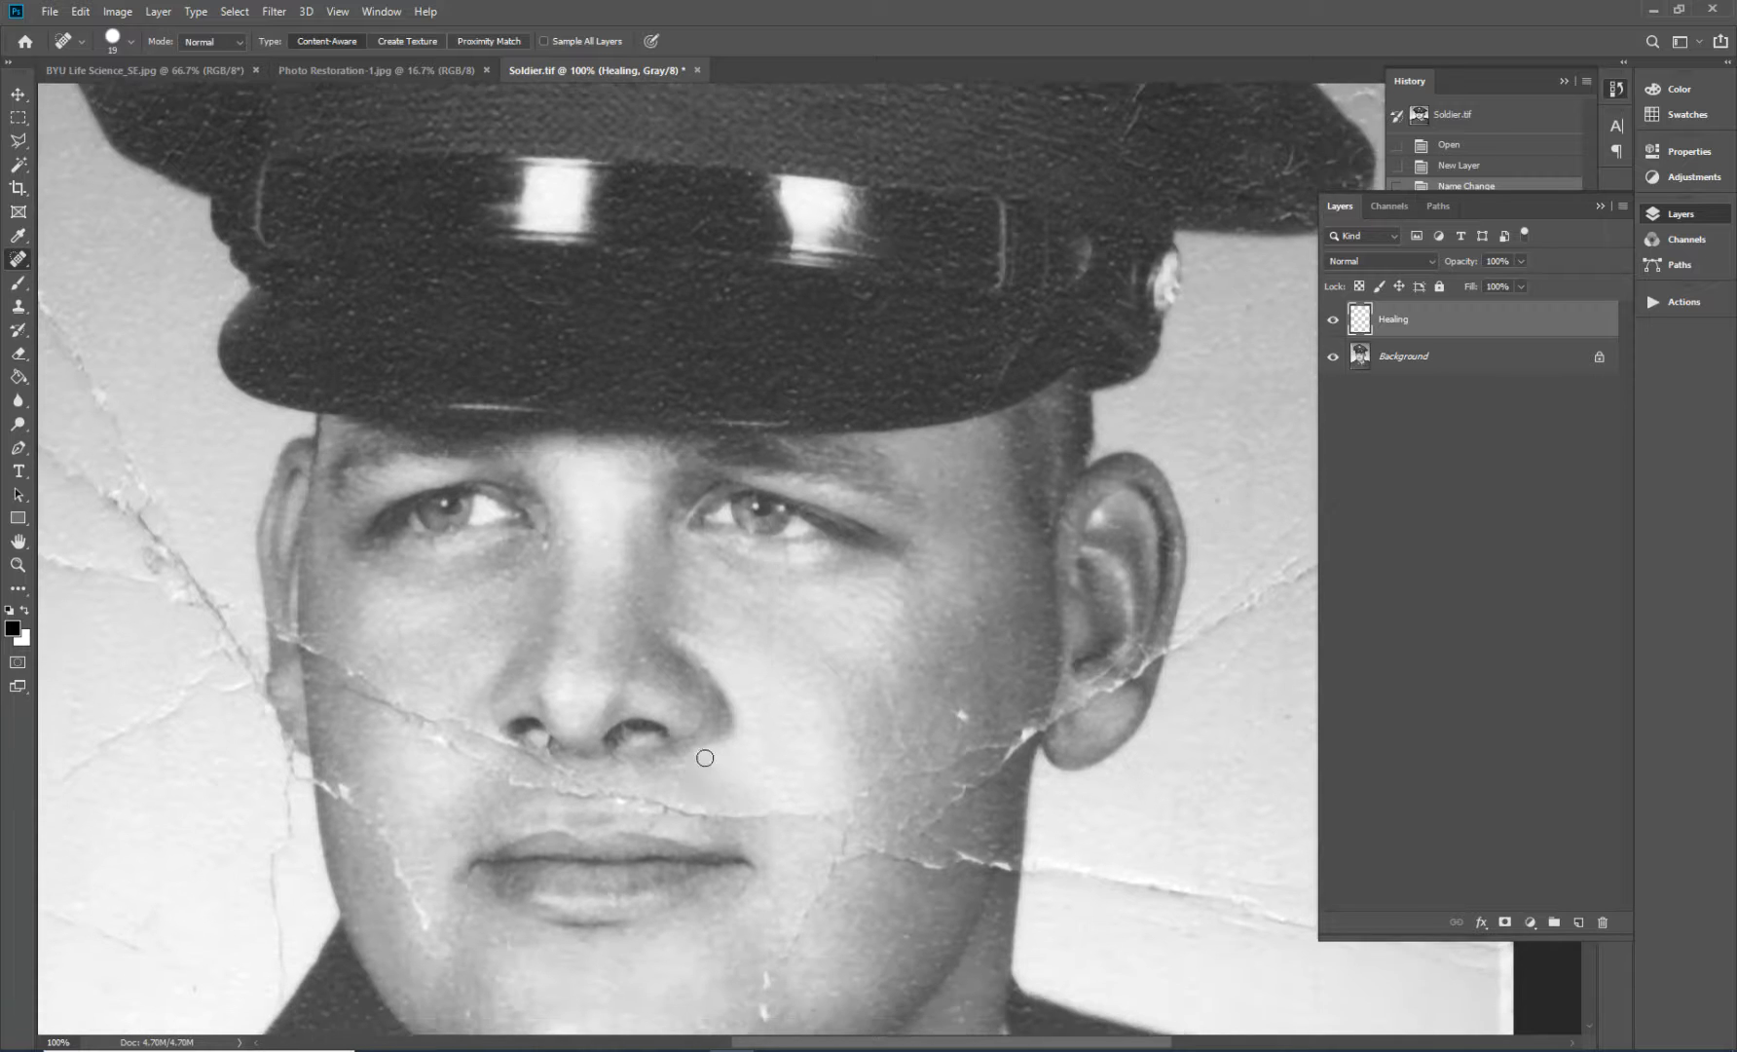
scroll(699, 762, "down", 2)
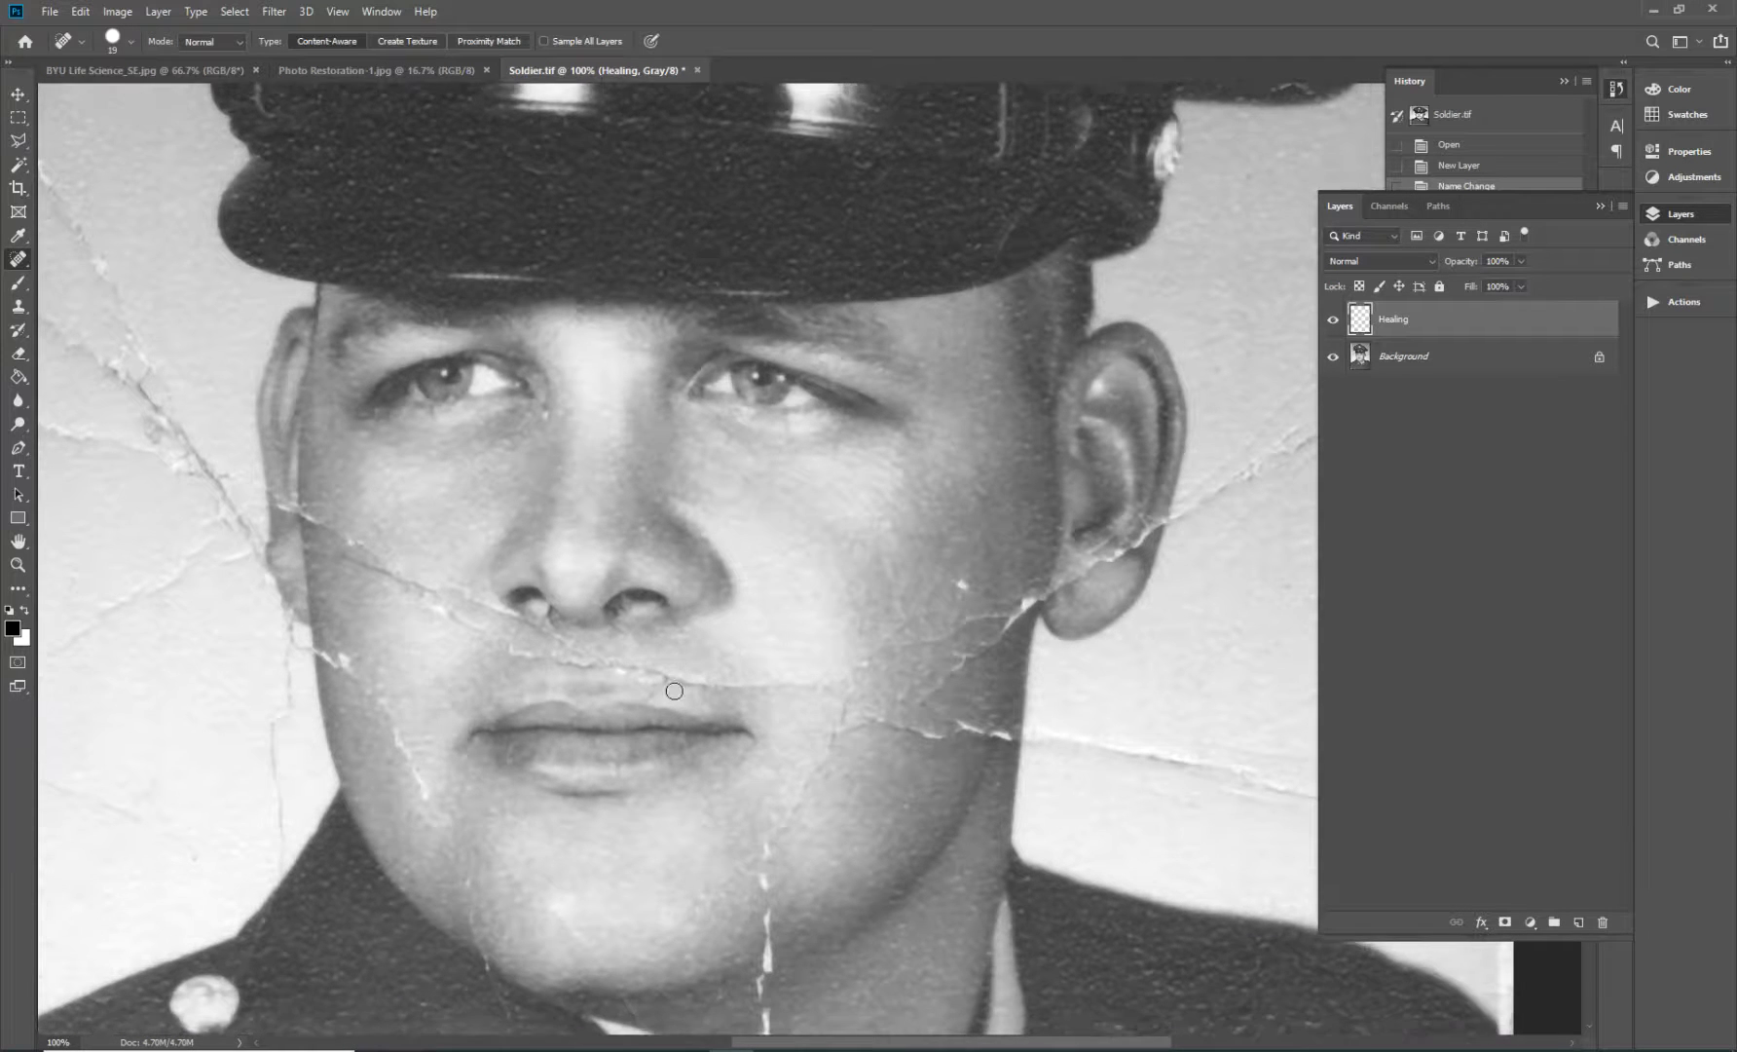
scroll(665, 660, "down", 3)
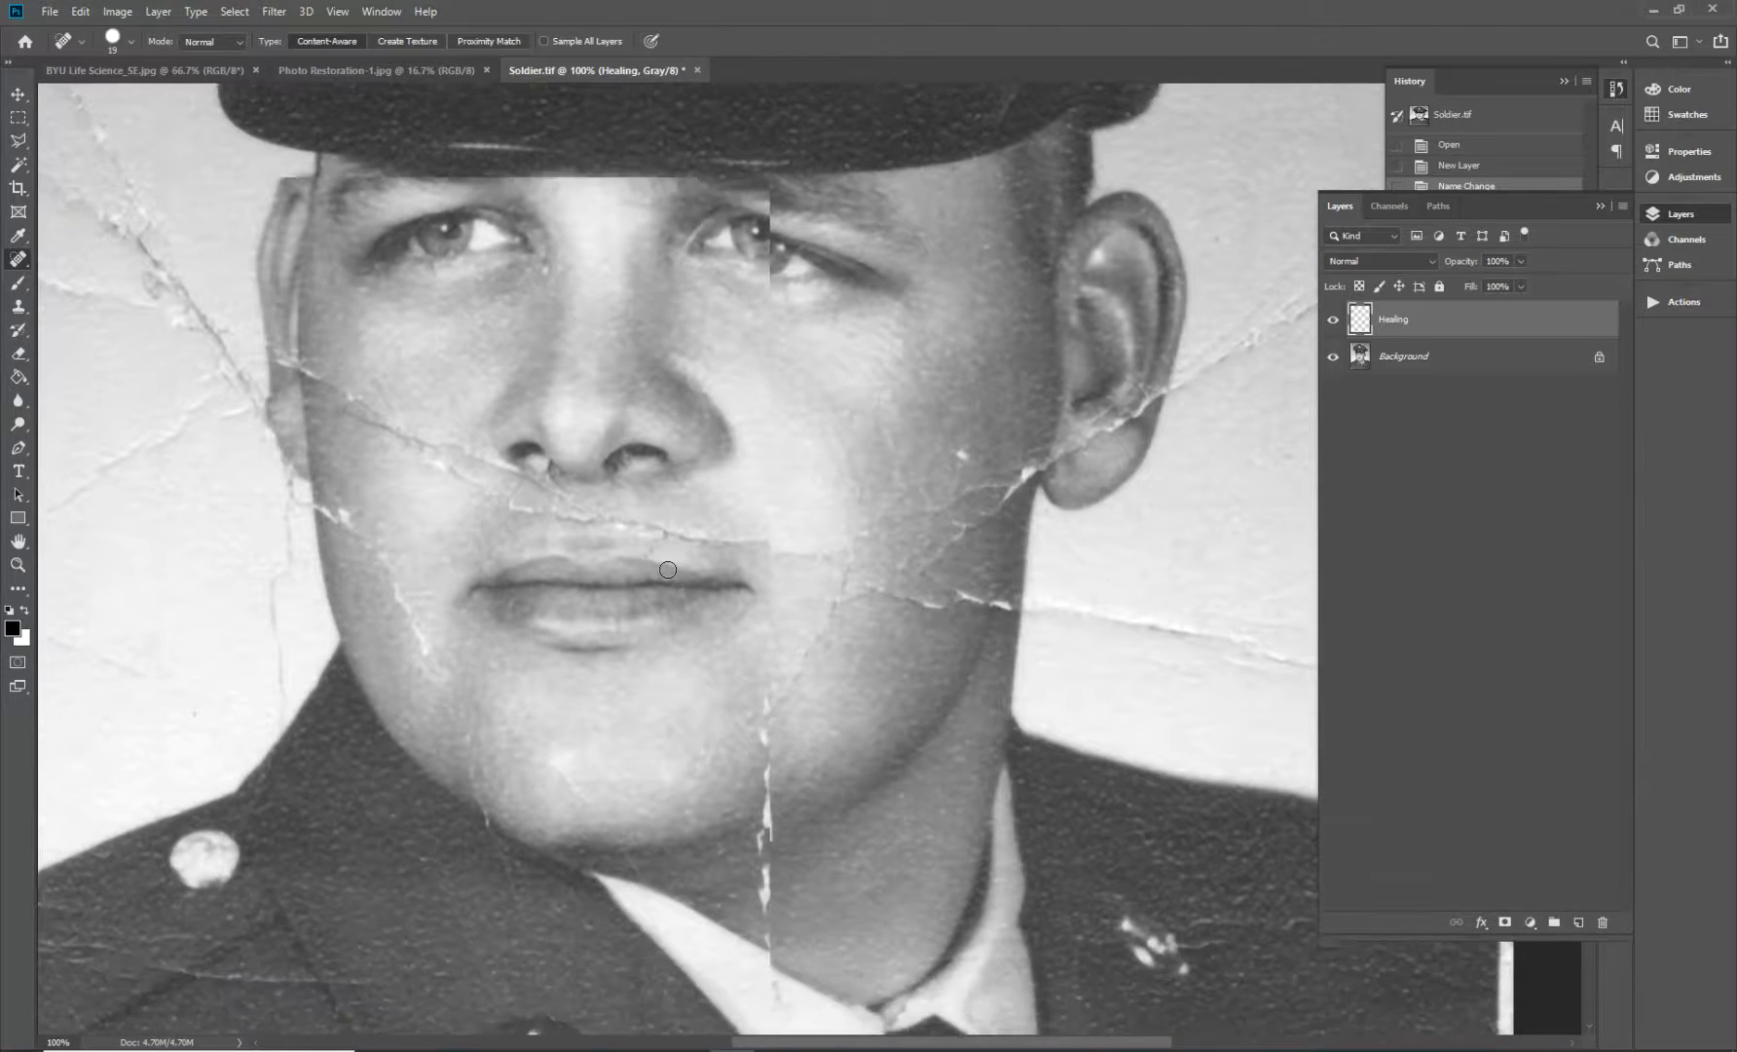
scroll(678, 522, "down", 1)
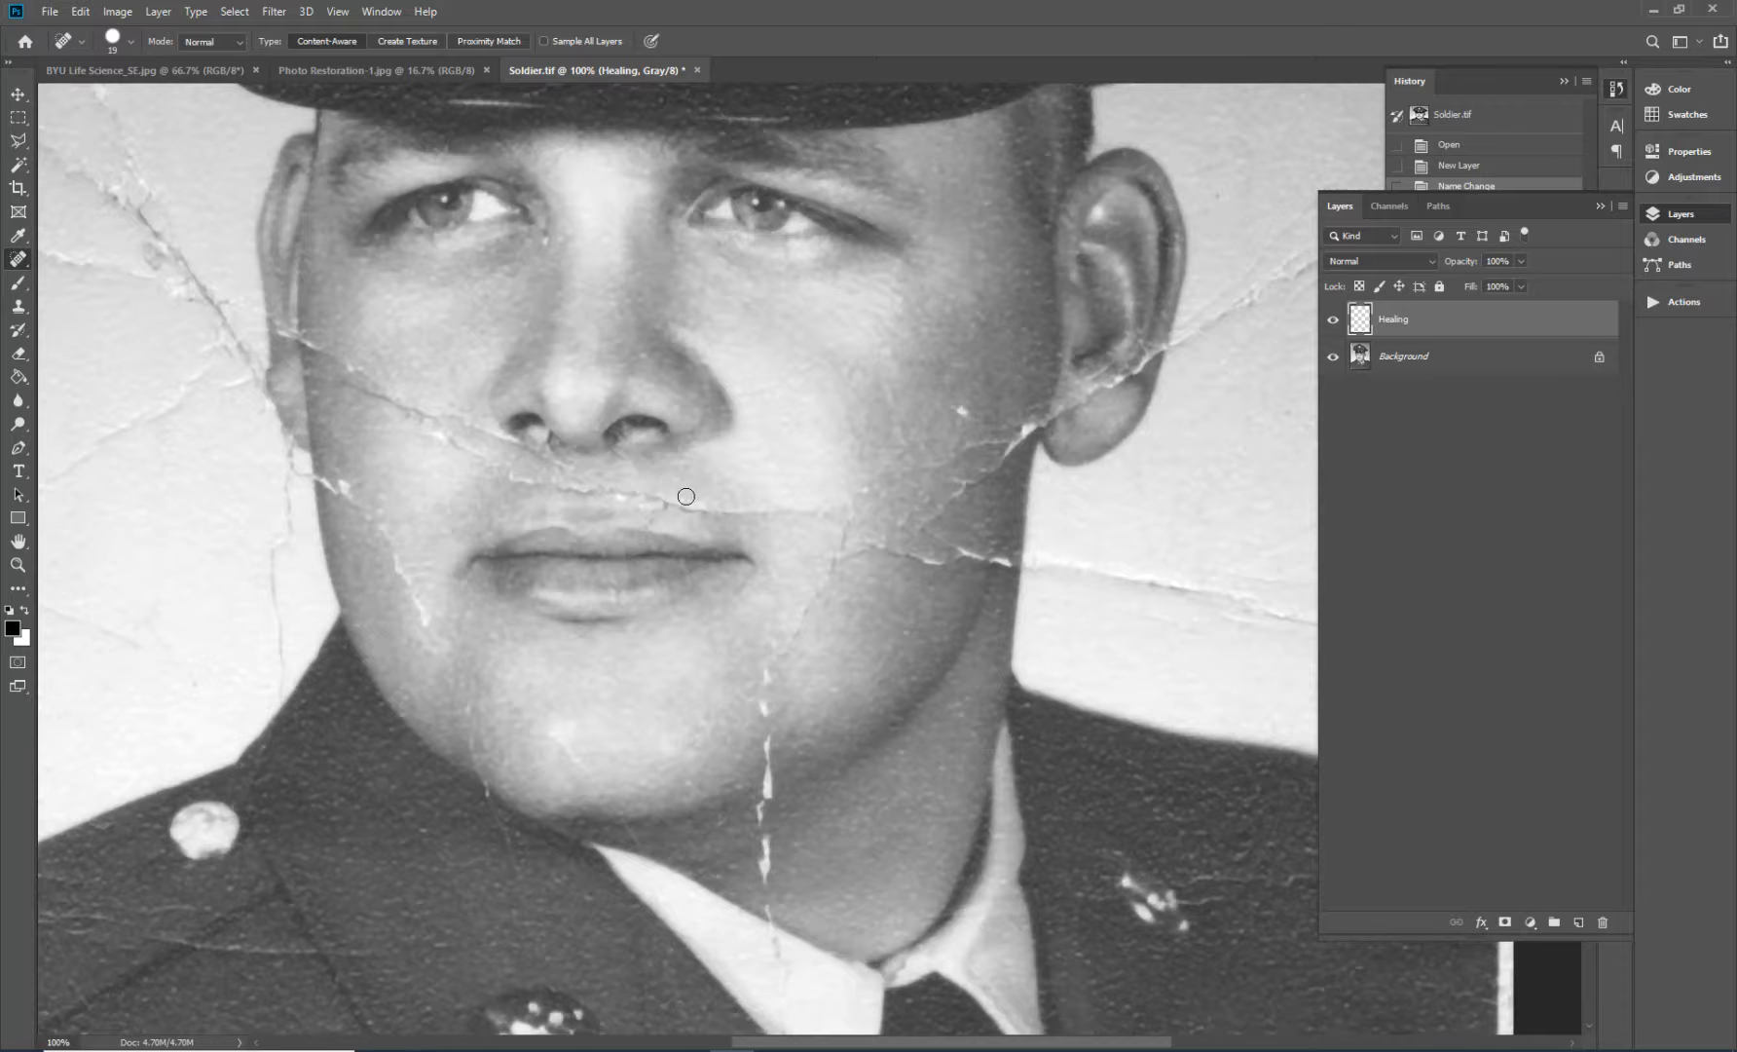
key("bracketright")
left_click_drag(686, 505, 718, 513)
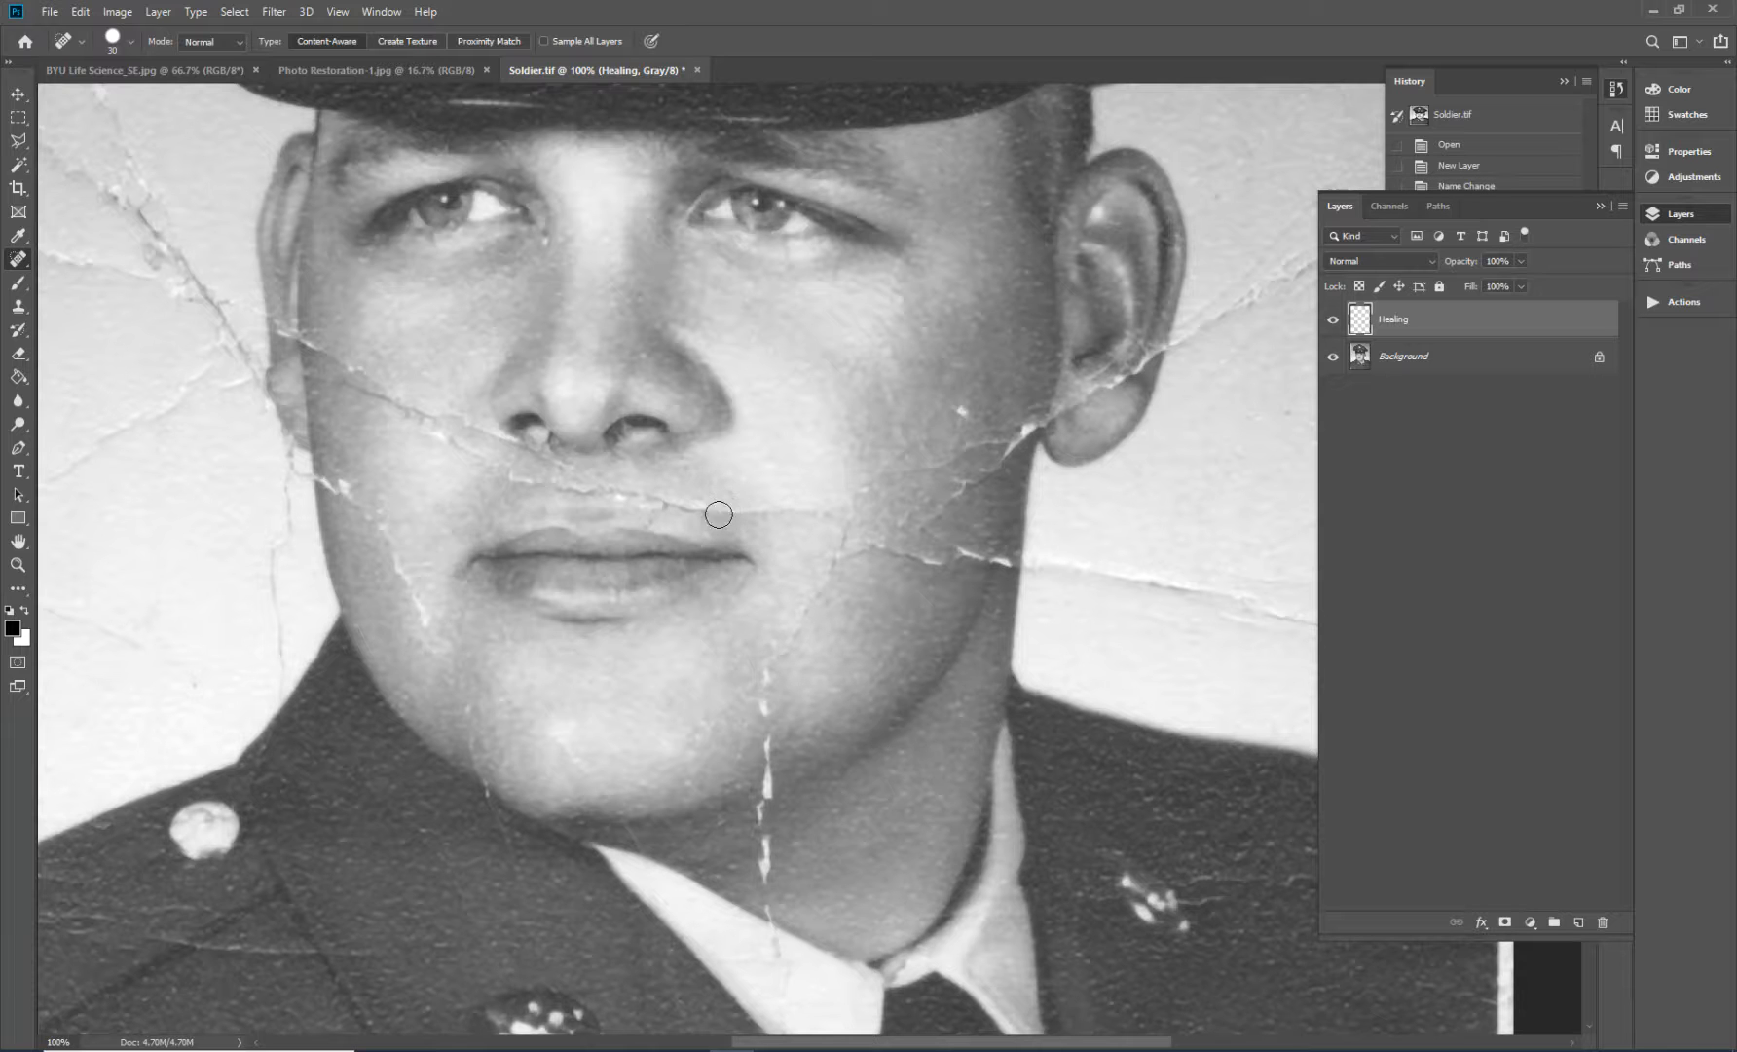
- Enable Sample All Layers and heal the crease running from above the upper lip across the cheek to the jaw
left_click(544, 41)
mouse_move(678, 512)
left_mouse_down()
mouse_move(712, 512)
mouse_move(617, 494)
mouse_move(835, 509)
mouse_move(800, 511)
mouse_move(826, 584)
mouse_move(774, 658)
mouse_move(756, 775)
left_mouse_up()
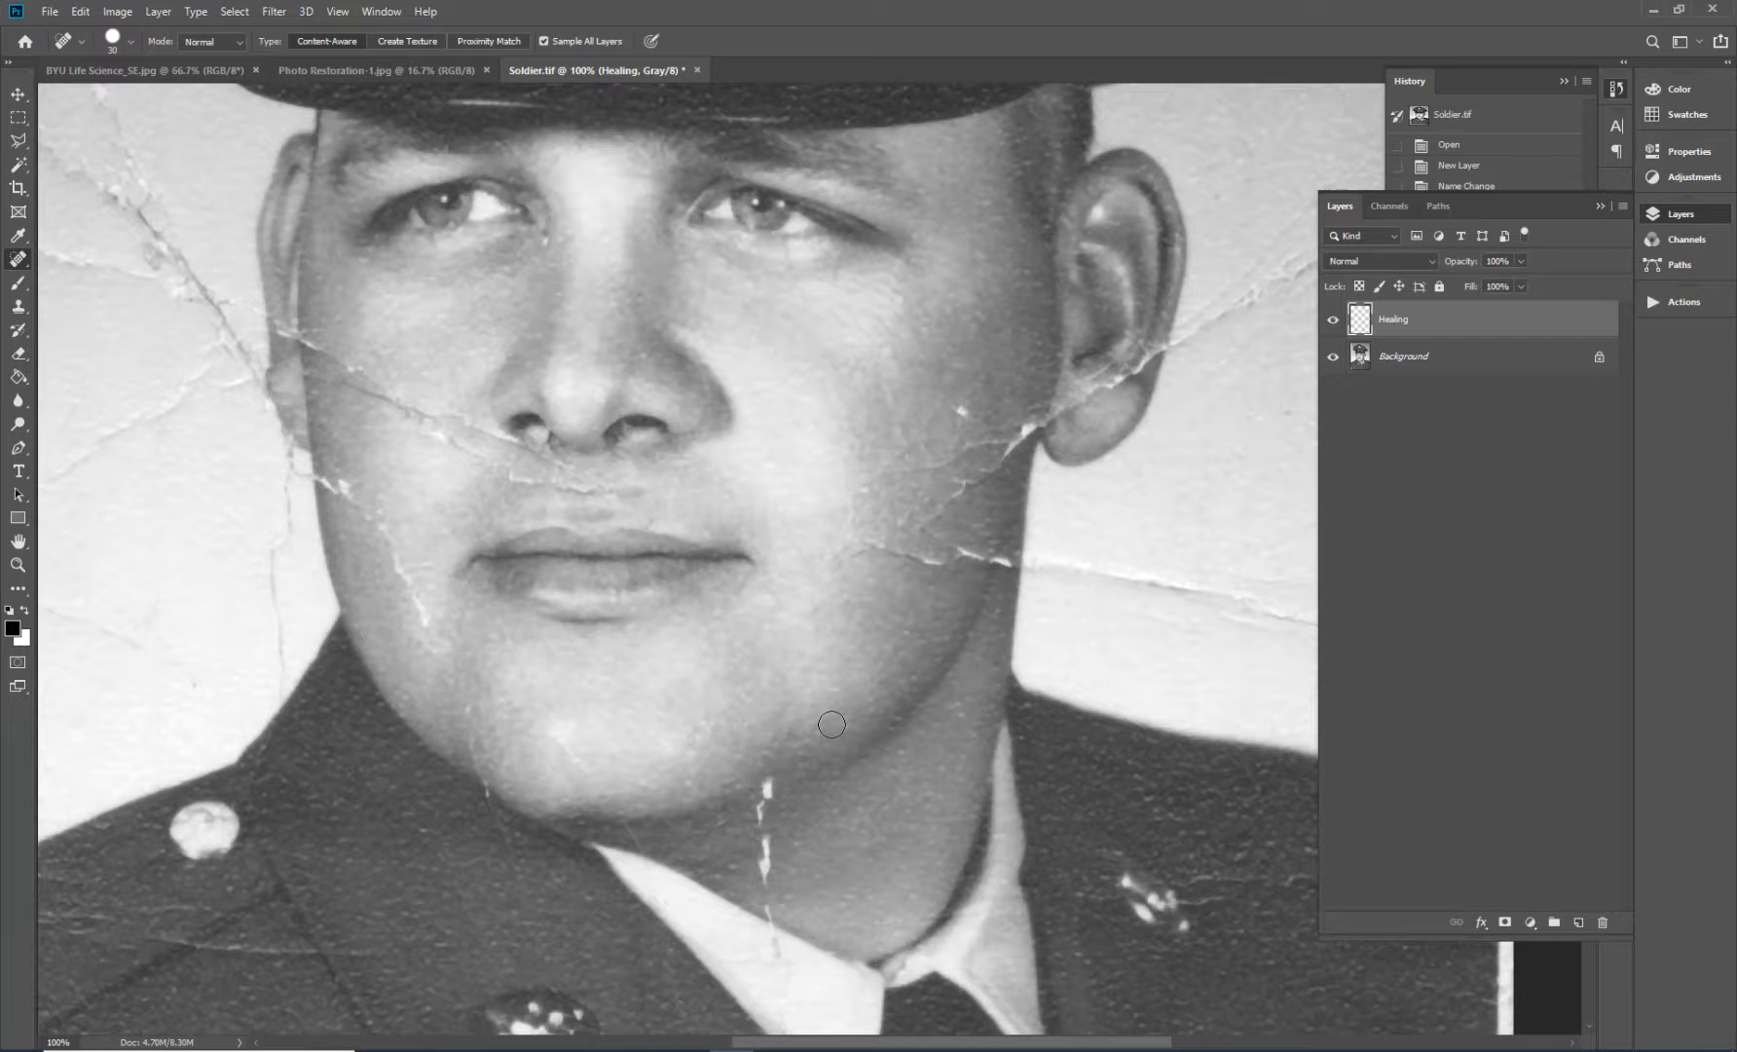
left_click(382, 12)
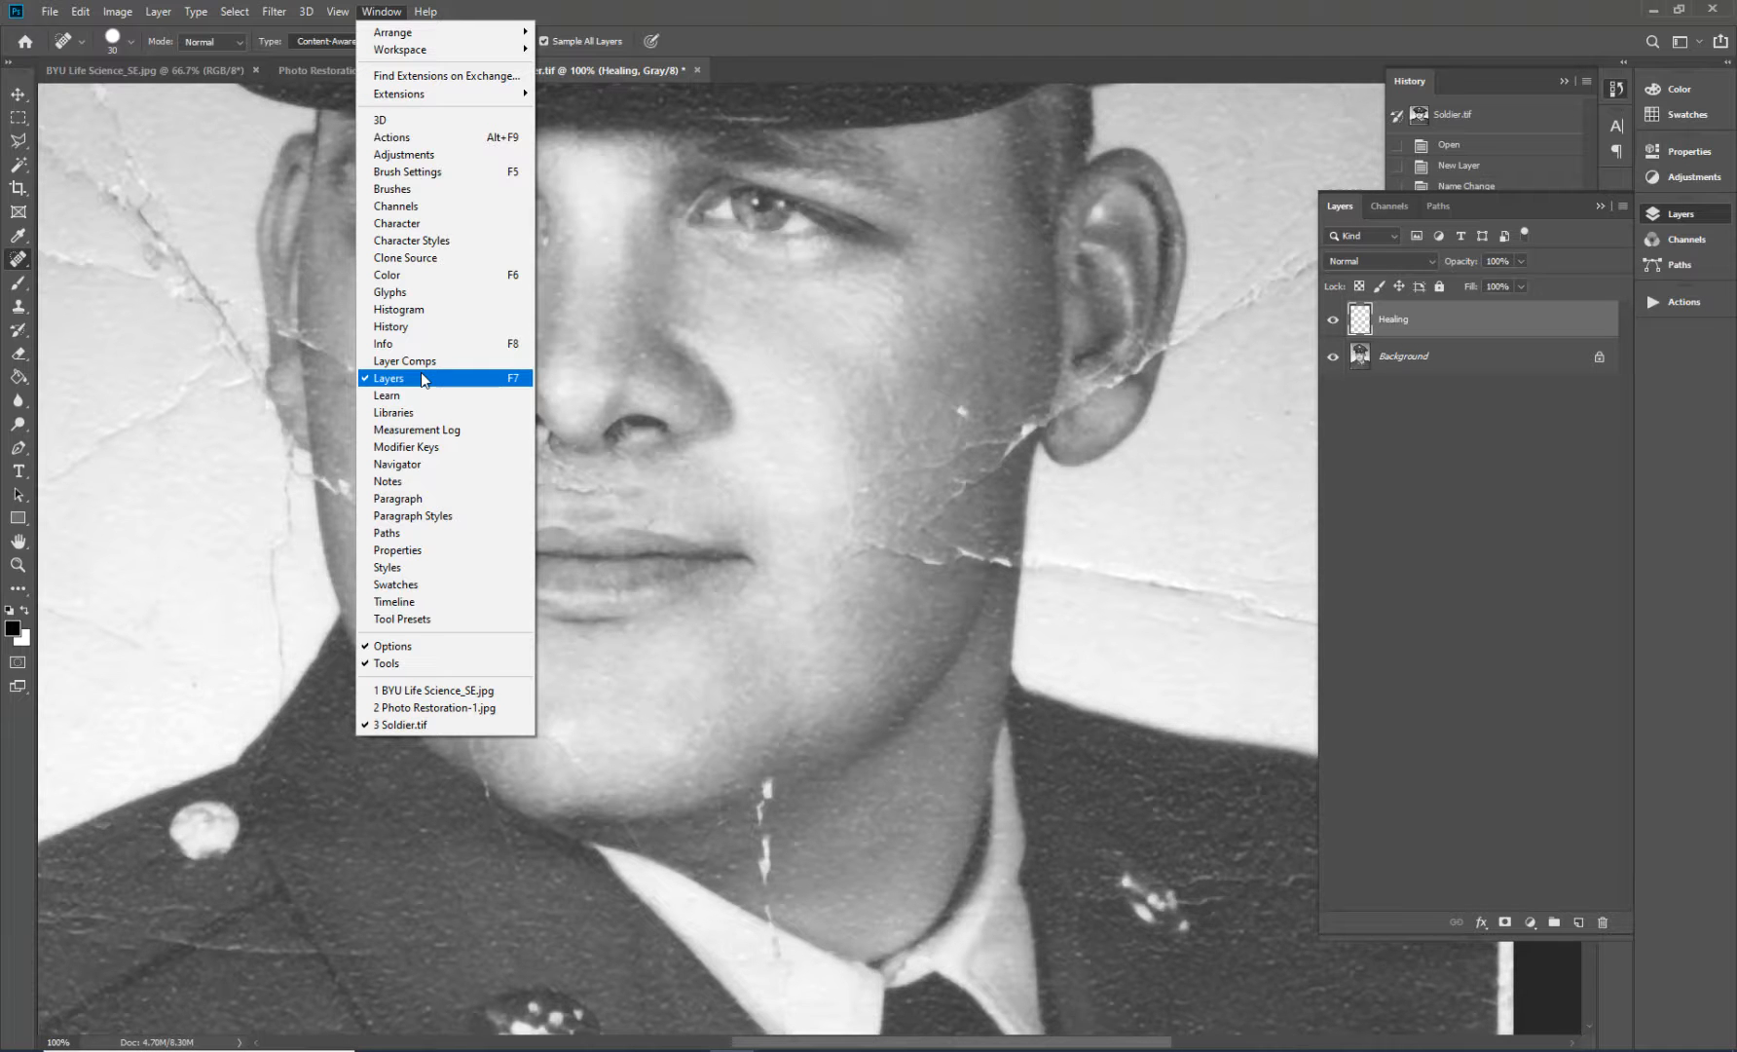
left_click(876, 544)
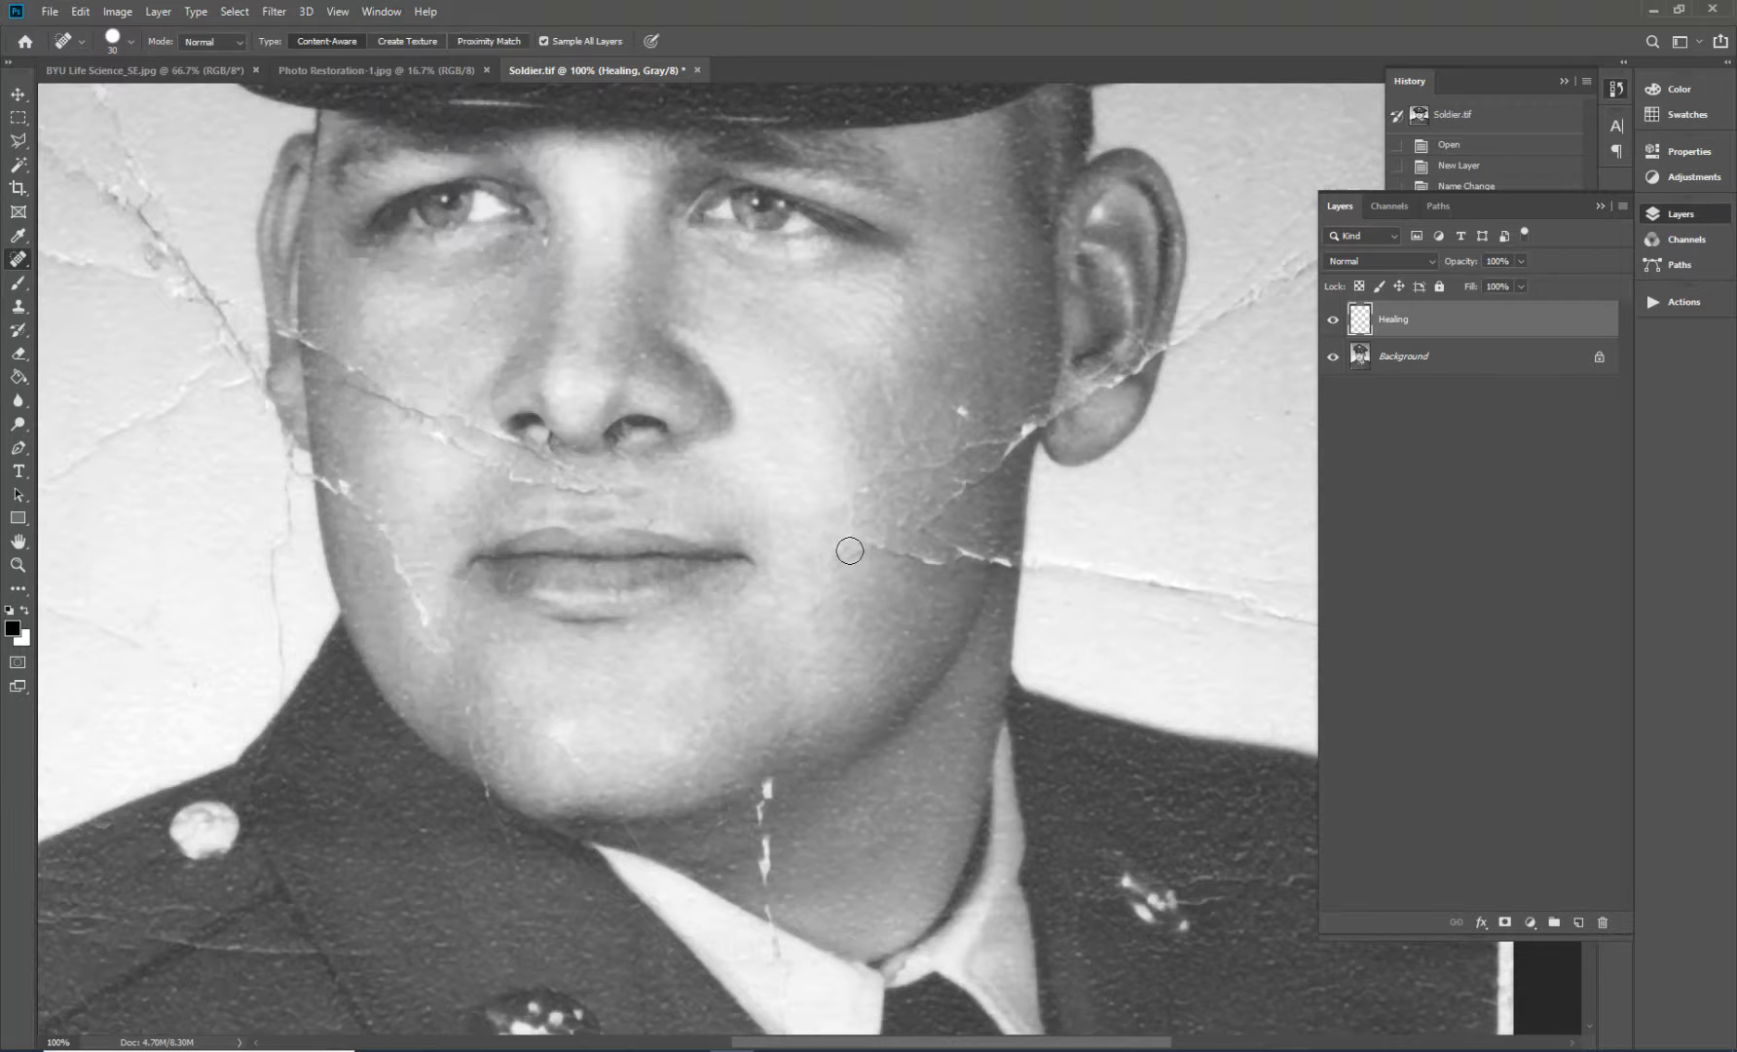
- Heal the crease across the cheek beside the mouth and the one running beneath the nose
left_click_drag(838, 551, 983, 555)
left_click_drag(964, 551, 908, 515)
mouse_move(598, 485)
left_mouse_down()
mouse_move(512, 479)
mouse_move(485, 432)
mouse_move(384, 399)
mouse_move(306, 342)
mouse_move(442, 448)
mouse_move(537, 448)
left_mouse_up()
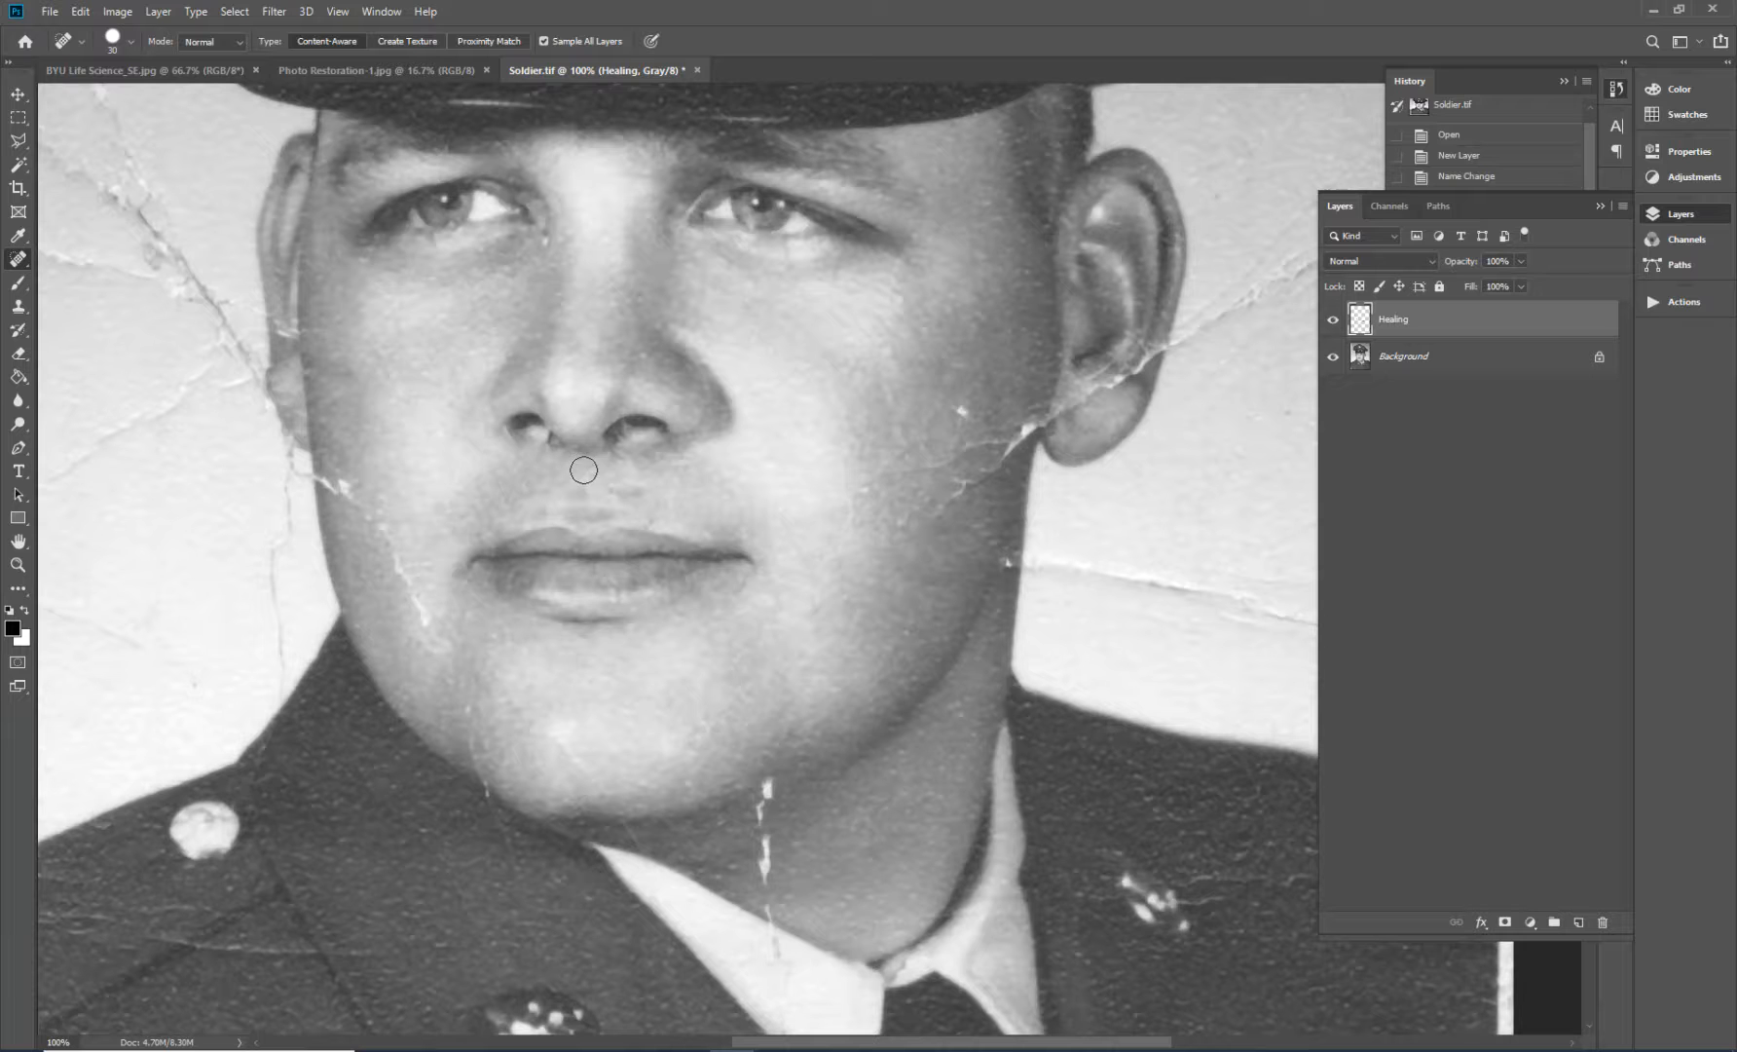
left_click(541, 454)
left_click(509, 442)
left_click(514, 443)
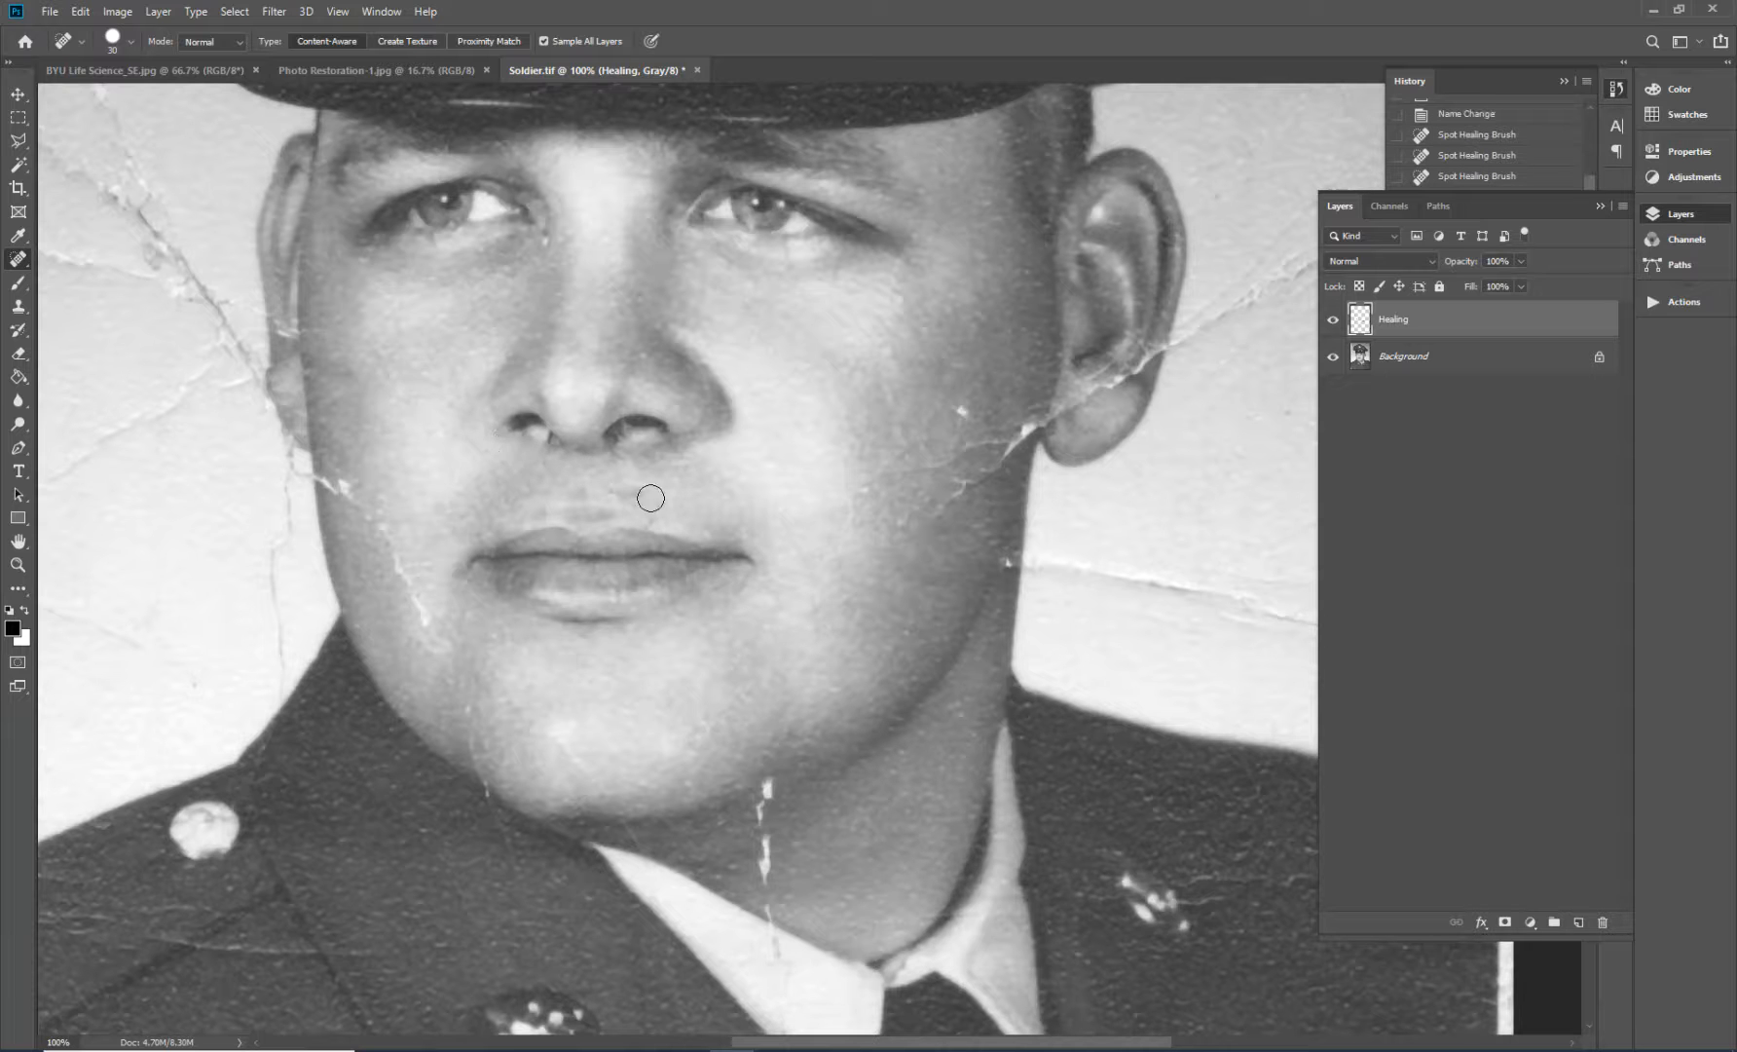
left_click(557, 459)
- Compare the photo with and without the Healing layer and heal the remaining creases on the cheeks, ears, jaw and neck
key("ctrl+0")
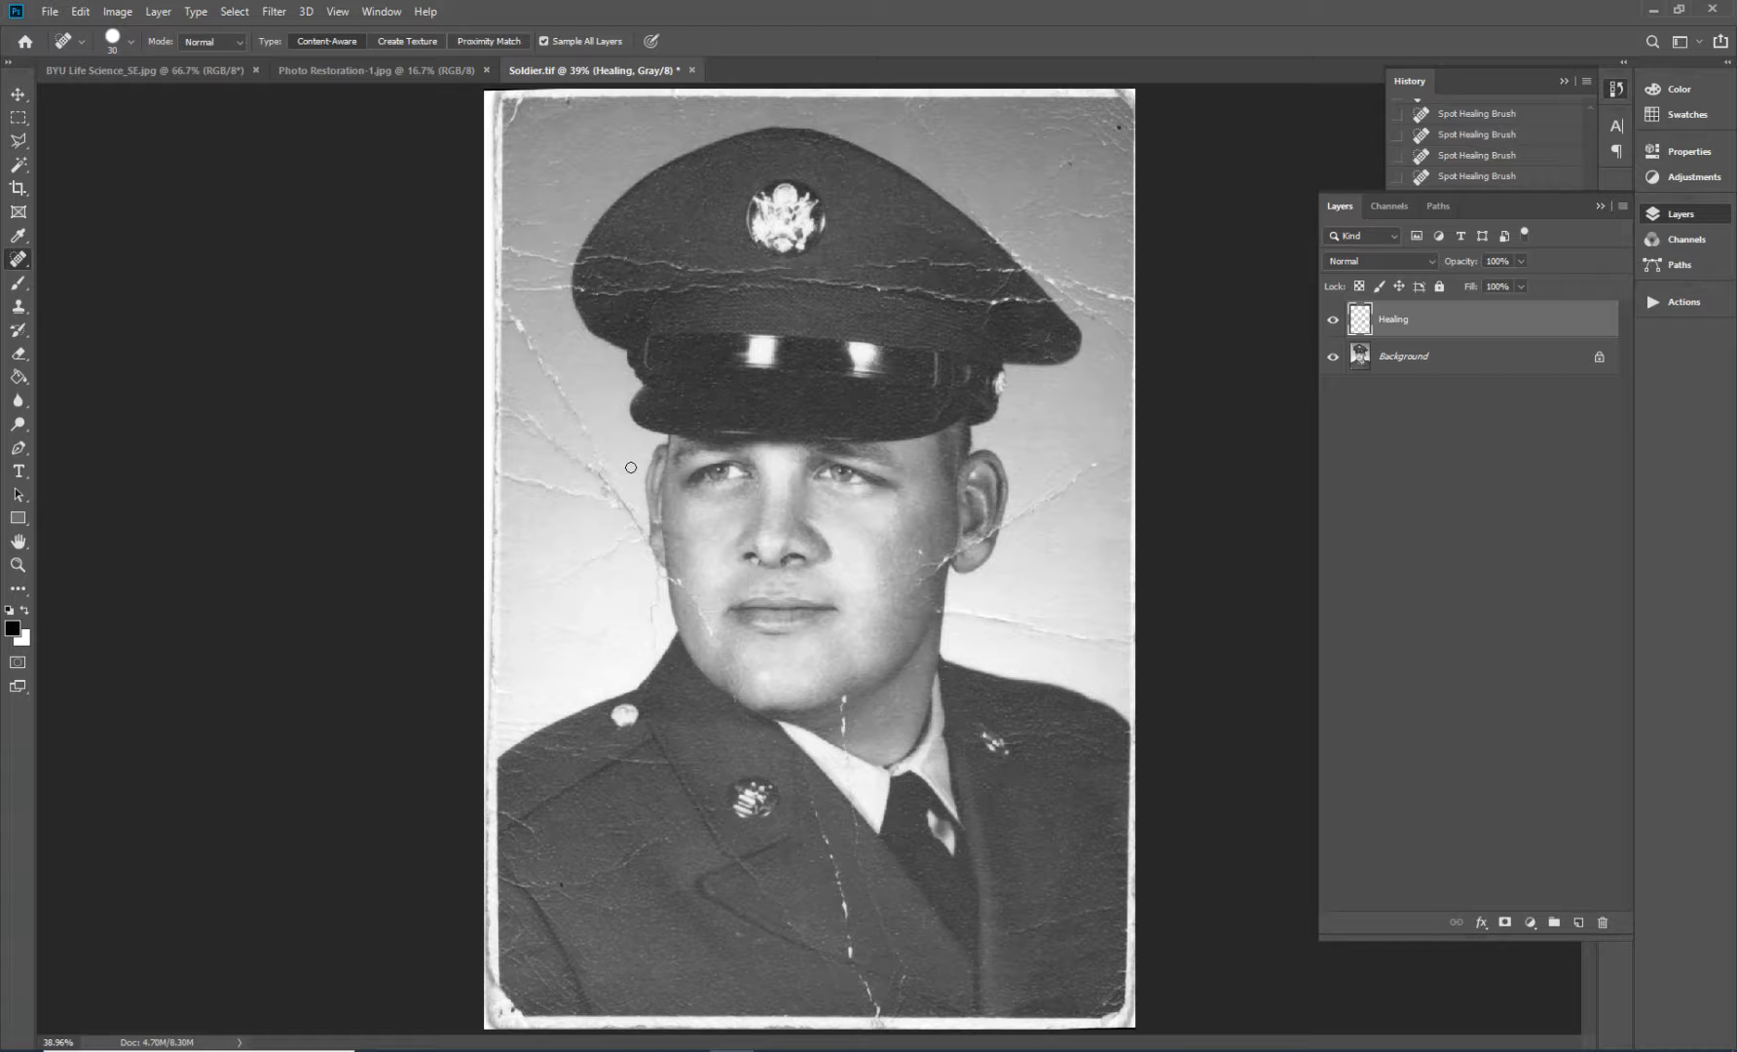
key("ctrl+plus")
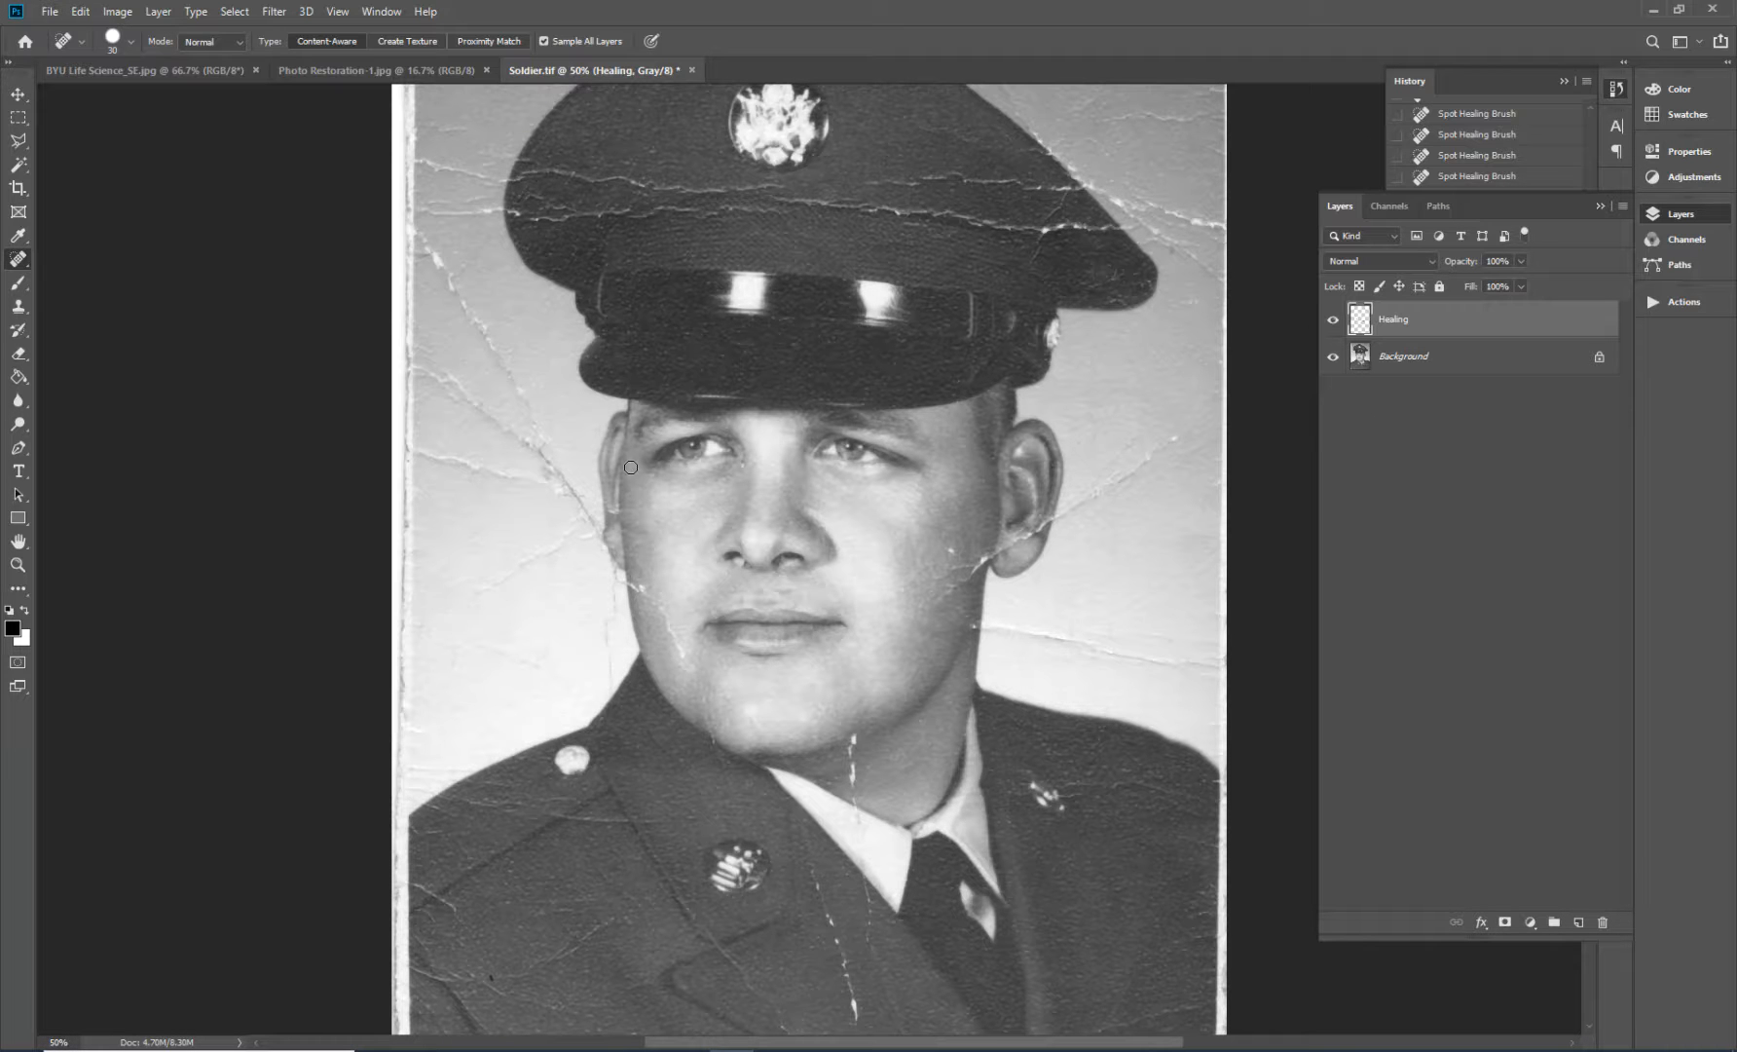
left_click(1333, 321)
left_click(1332, 321)
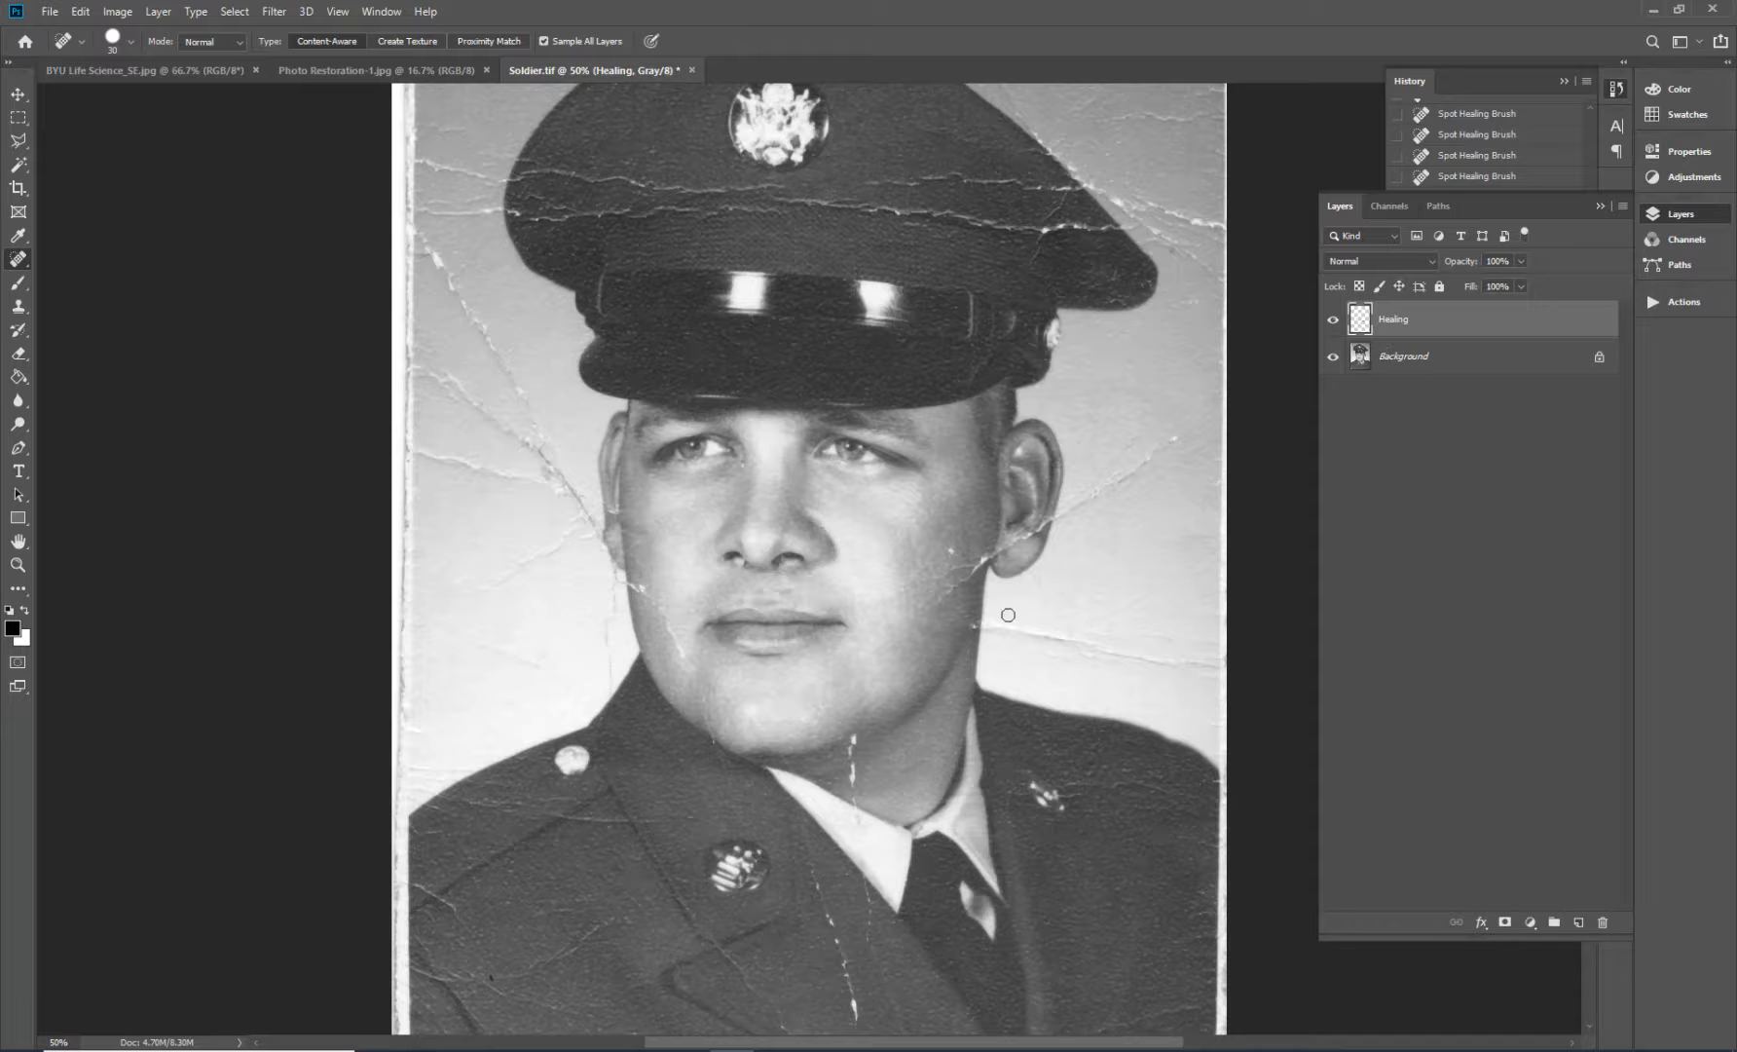
mouse_move(972, 559)
left_mouse_down()
mouse_move(965, 587)
mouse_move(986, 552)
left_mouse_up()
mouse_move(847, 739)
left_mouse_down()
mouse_move(848, 796)
mouse_move(864, 799)
left_mouse_up()
left_click_drag(684, 654, 664, 611)
mouse_move(645, 590)
left_mouse_down()
mouse_move(654, 608)
mouse_move(635, 581)
left_mouse_up()
left_click_drag(611, 512, 612, 522)
mouse_move(998, 552)
left_mouse_down()
mouse_move(1048, 518)
mouse_move(1010, 542)
left_mouse_up()
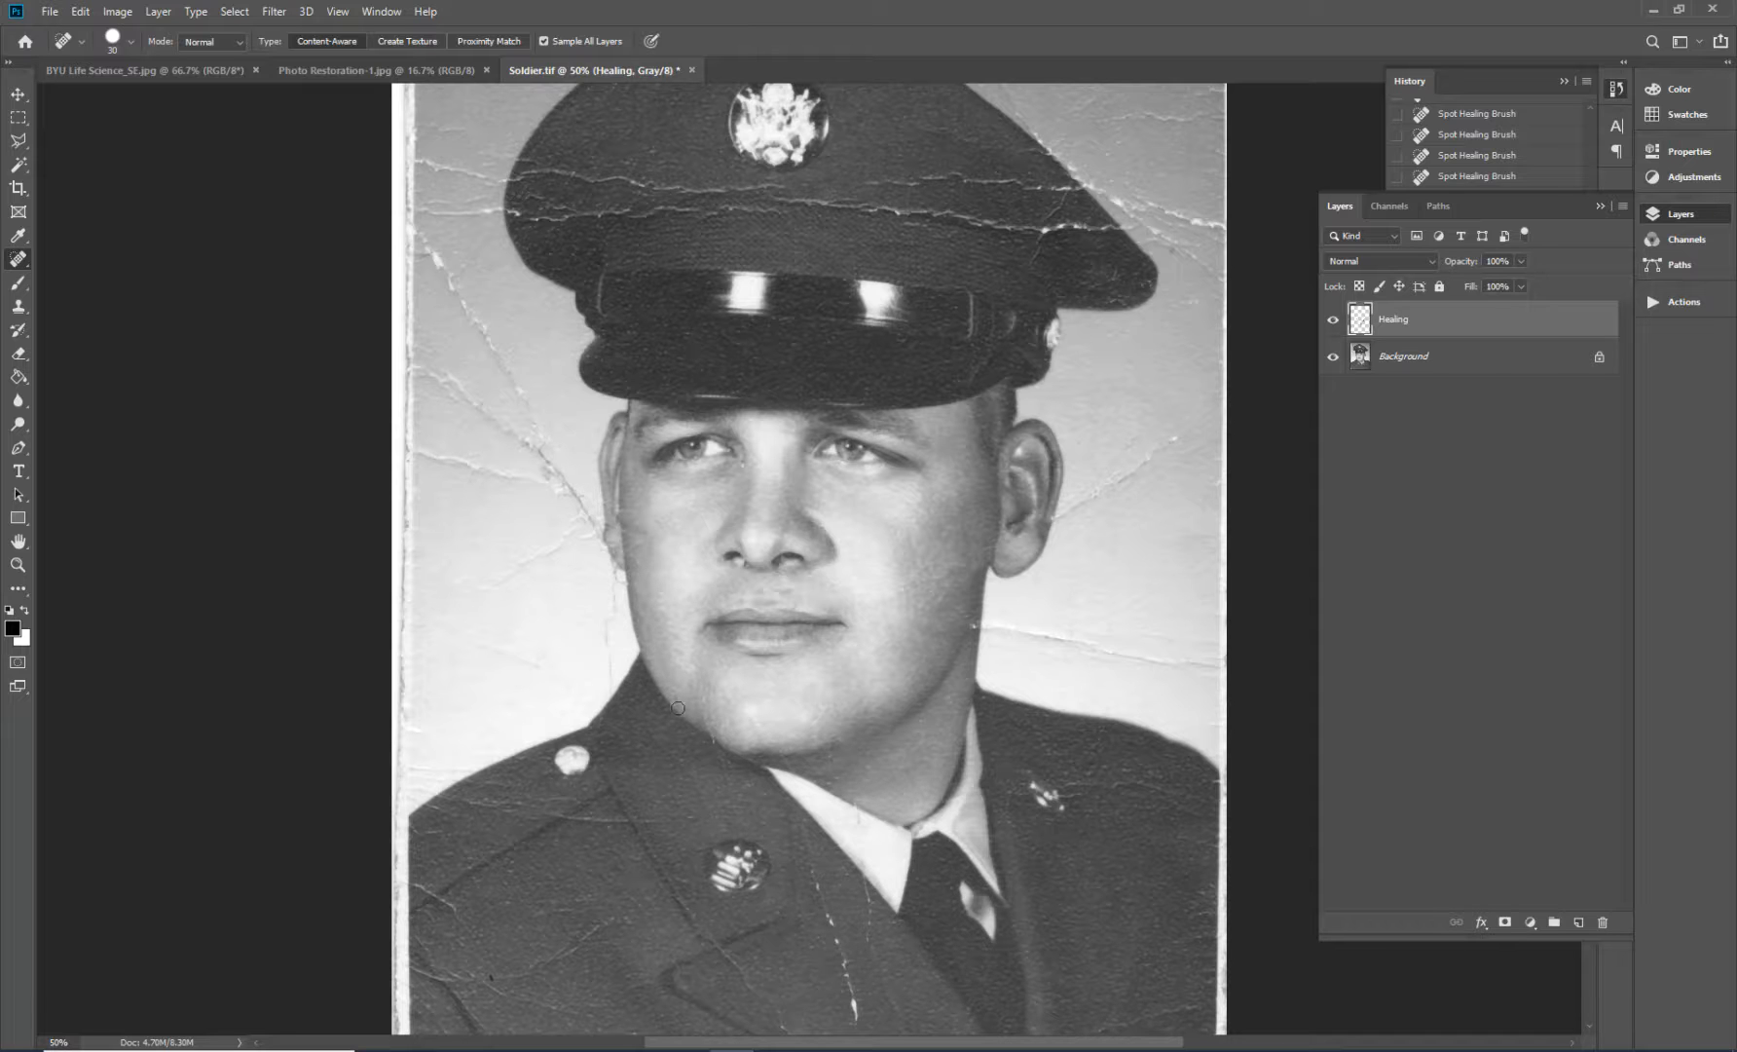
- Heal the long cracks in the plain backdrop on both sides of the soldier's head
mouse_move(613, 578)
left_mouse_down()
mouse_move(614, 683)
mouse_move(607, 570)
mouse_move(563, 475)
mouse_move(535, 450)
mouse_move(522, 474)
mouse_move(466, 466)
left_mouse_up()
left_click_drag(1054, 518, 1176, 440)
scroll(1078, 647, "up", 3)
mouse_move(535, 528)
left_mouse_down()
mouse_move(542, 626)
mouse_move(481, 666)
left_mouse_up()
left_click_drag(572, 612, 604, 609)
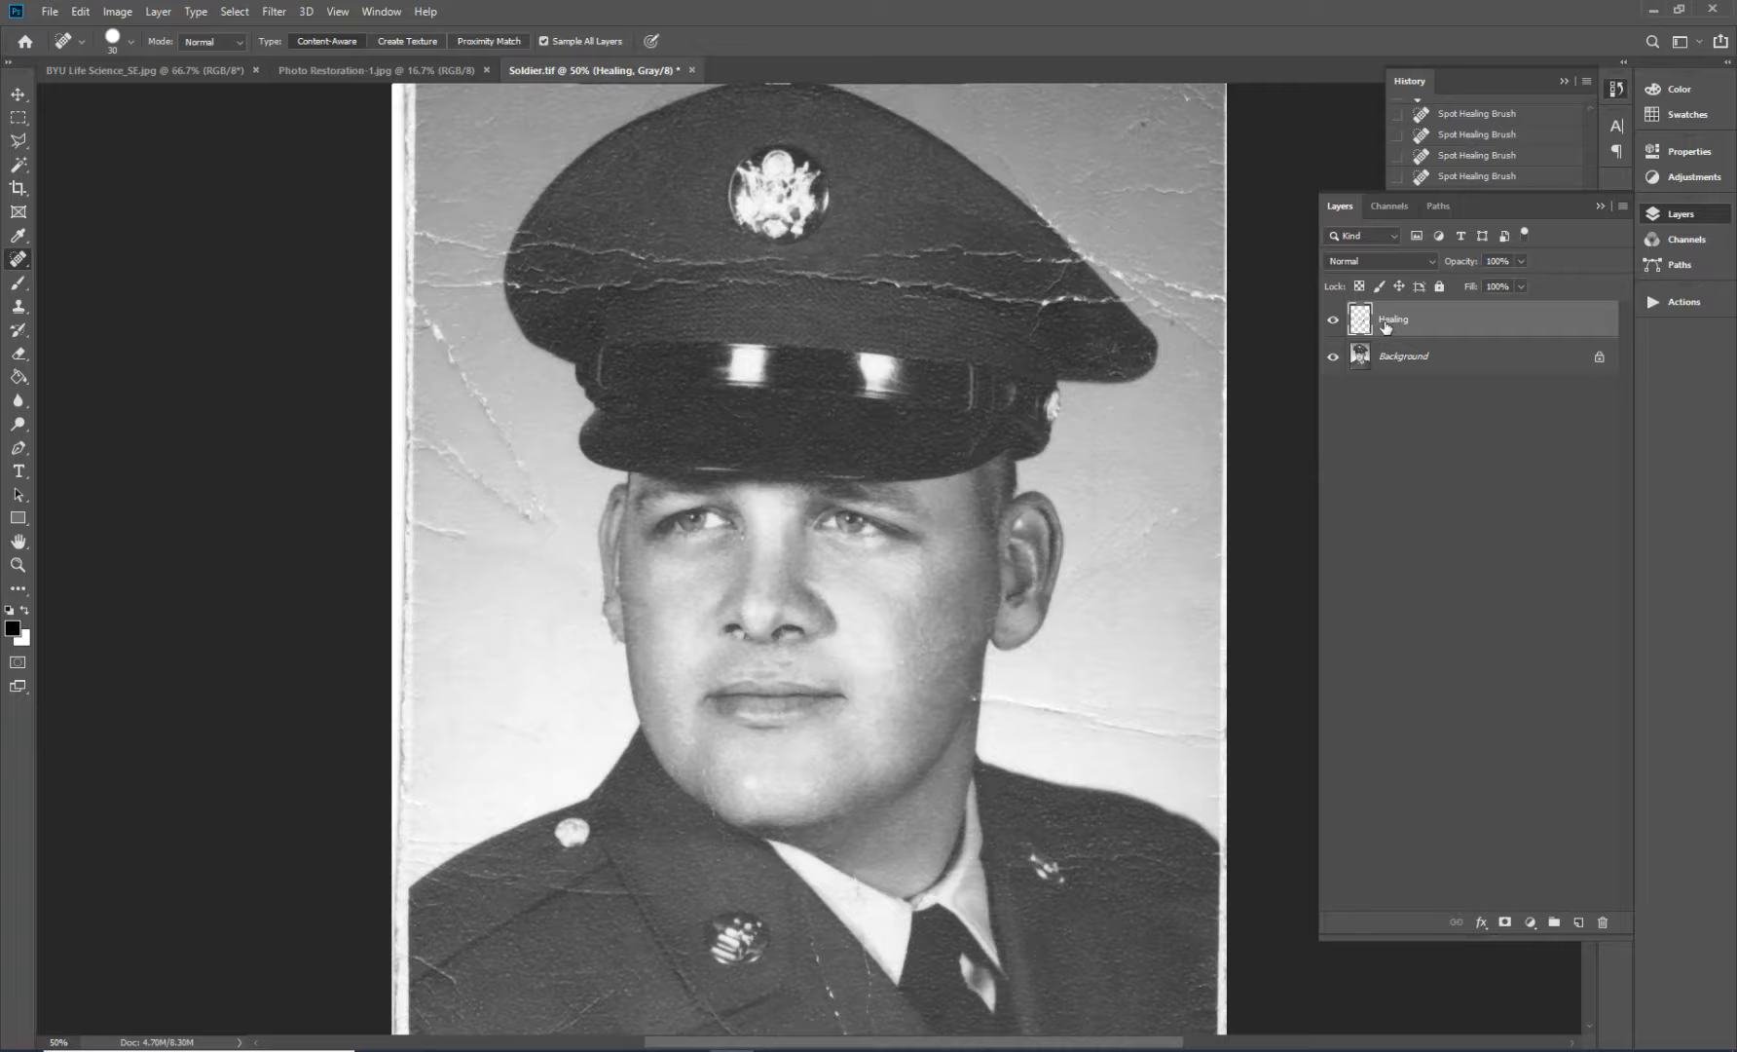
left_click_drag(534, 517, 424, 451)
- Heal the horizontal cracks across the crown of the cap and compare the photo with and without the Healing layer
scroll(904, 669, "down", 3)
scroll(1127, 868, "down", 1)
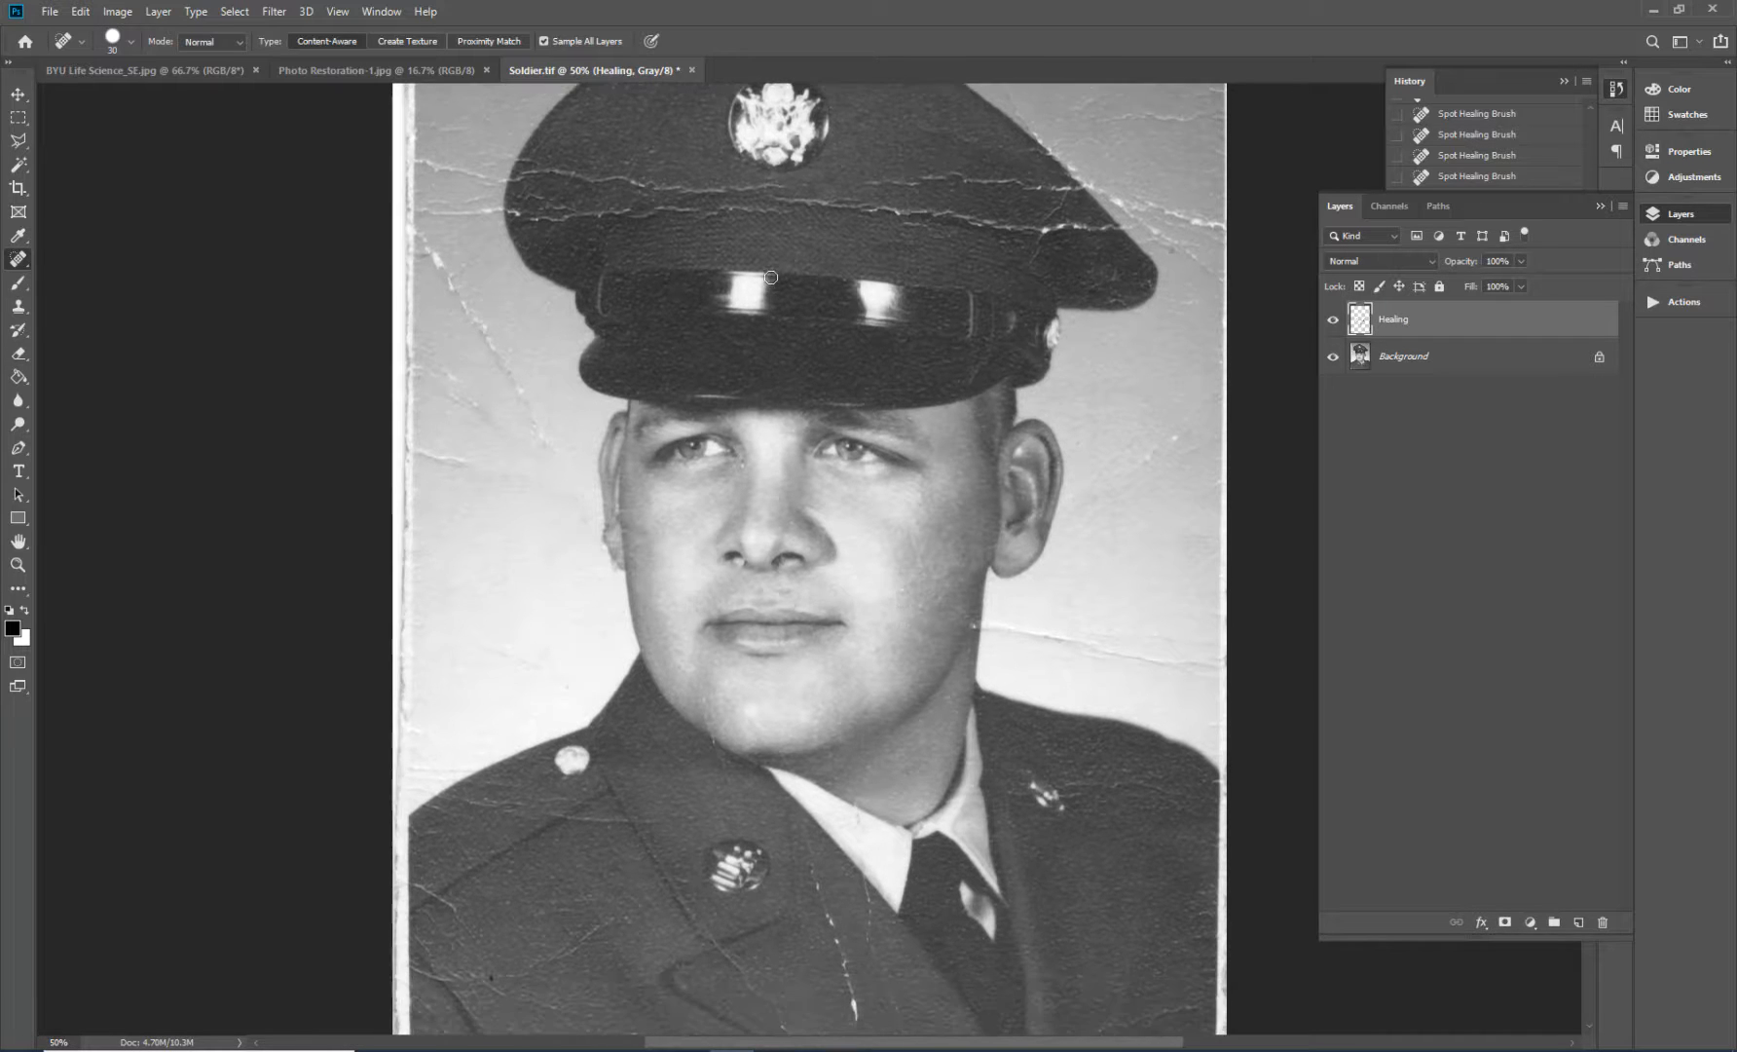
scroll(828, 238, "up", 3)
mouse_move(518, 235)
left_mouse_down()
mouse_move(792, 242)
mouse_move(985, 281)
left_mouse_up()
mouse_move(854, 245)
left_mouse_down()
mouse_move(1075, 246)
mouse_move(1110, 285)
mouse_move(1003, 283)
left_mouse_up()
mouse_move(802, 273)
left_mouse_down()
mouse_move(518, 278)
mouse_move(516, 260)
mouse_move(813, 277)
left_mouse_up()
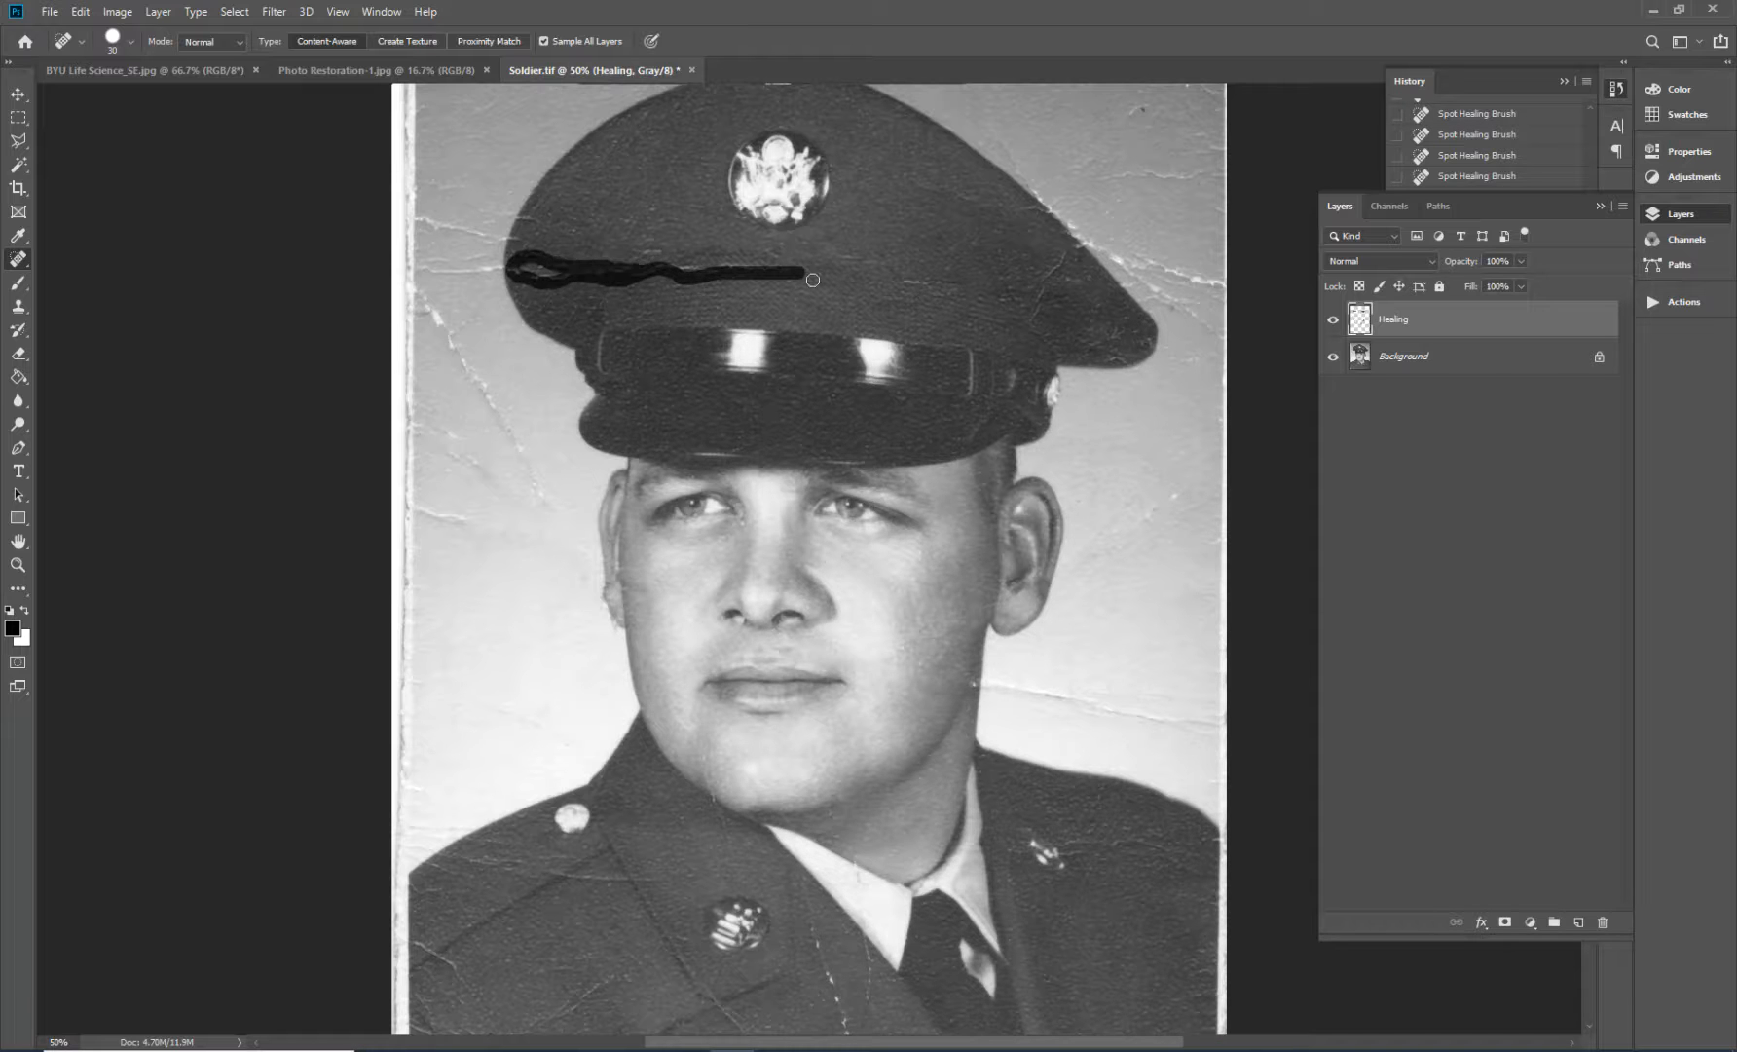
left_click_drag(1061, 261, 1014, 324)
scroll(1013, 324, "down", 2)
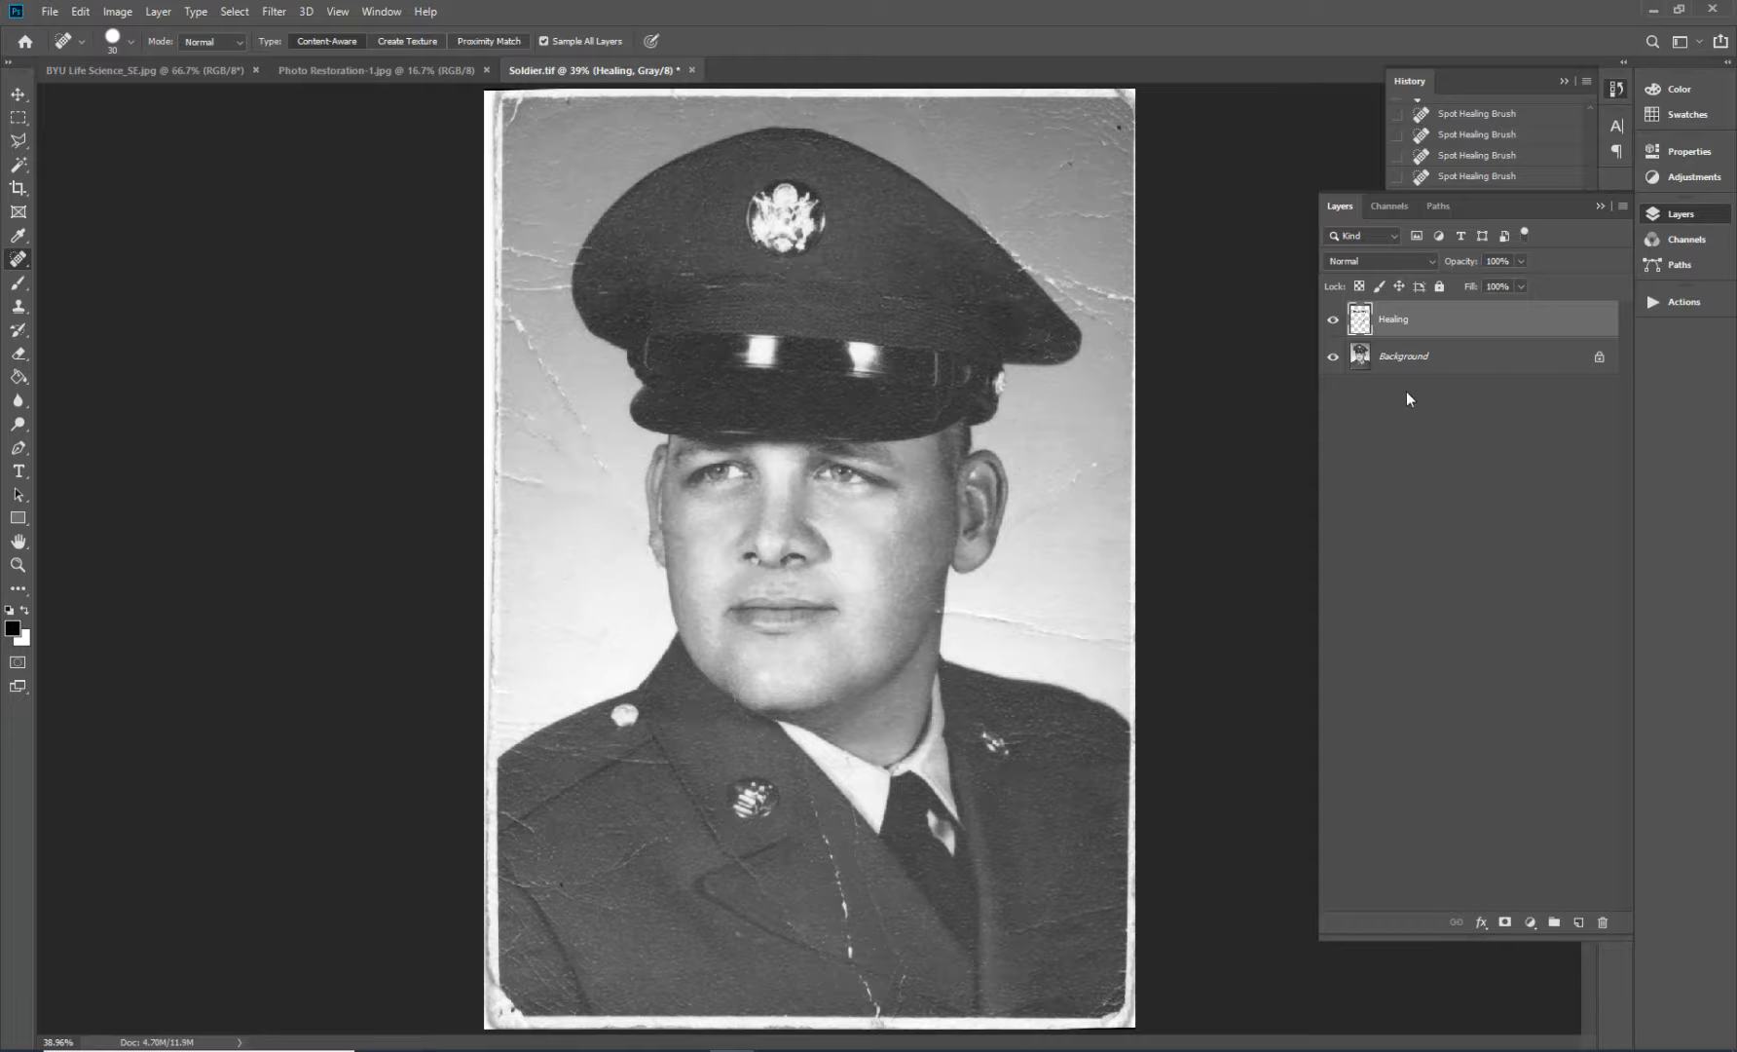
left_click(1334, 320)
left_click(1334, 320)
- Switch to BYU Life Science_SE.jpg and add a new empty layer named Clone above its background
left_click(177, 72)
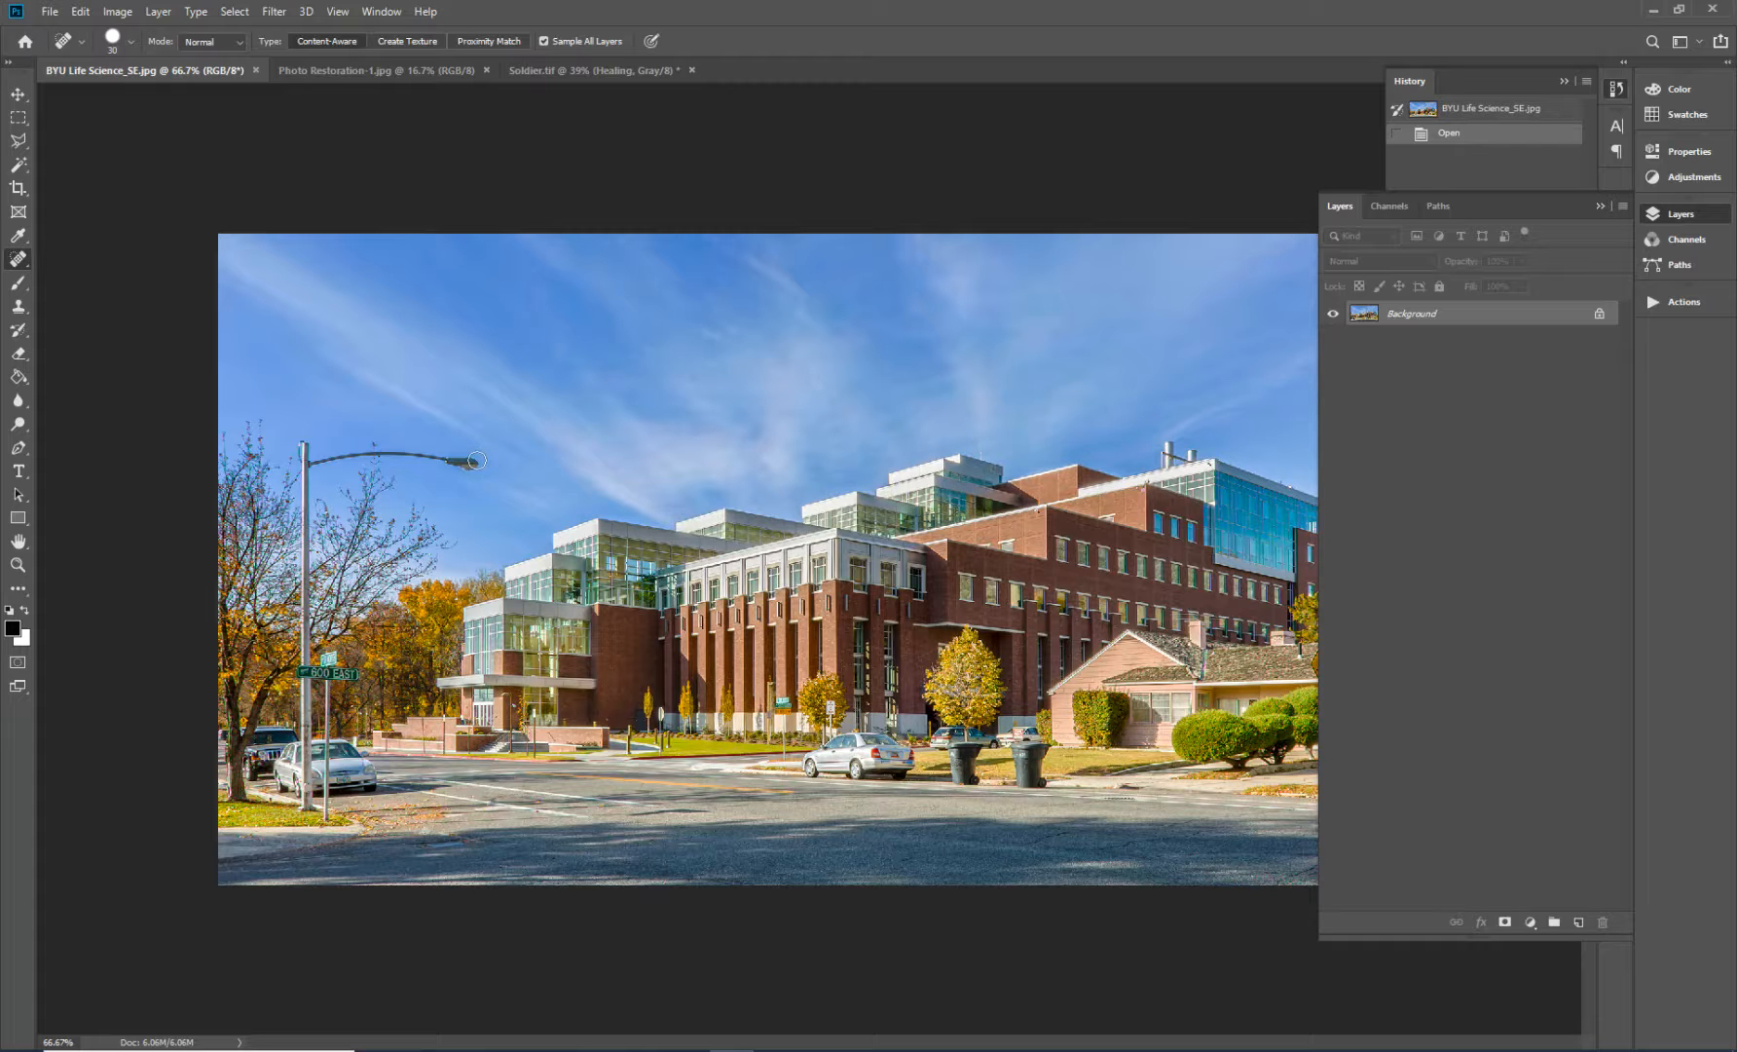
left_click(1580, 922)
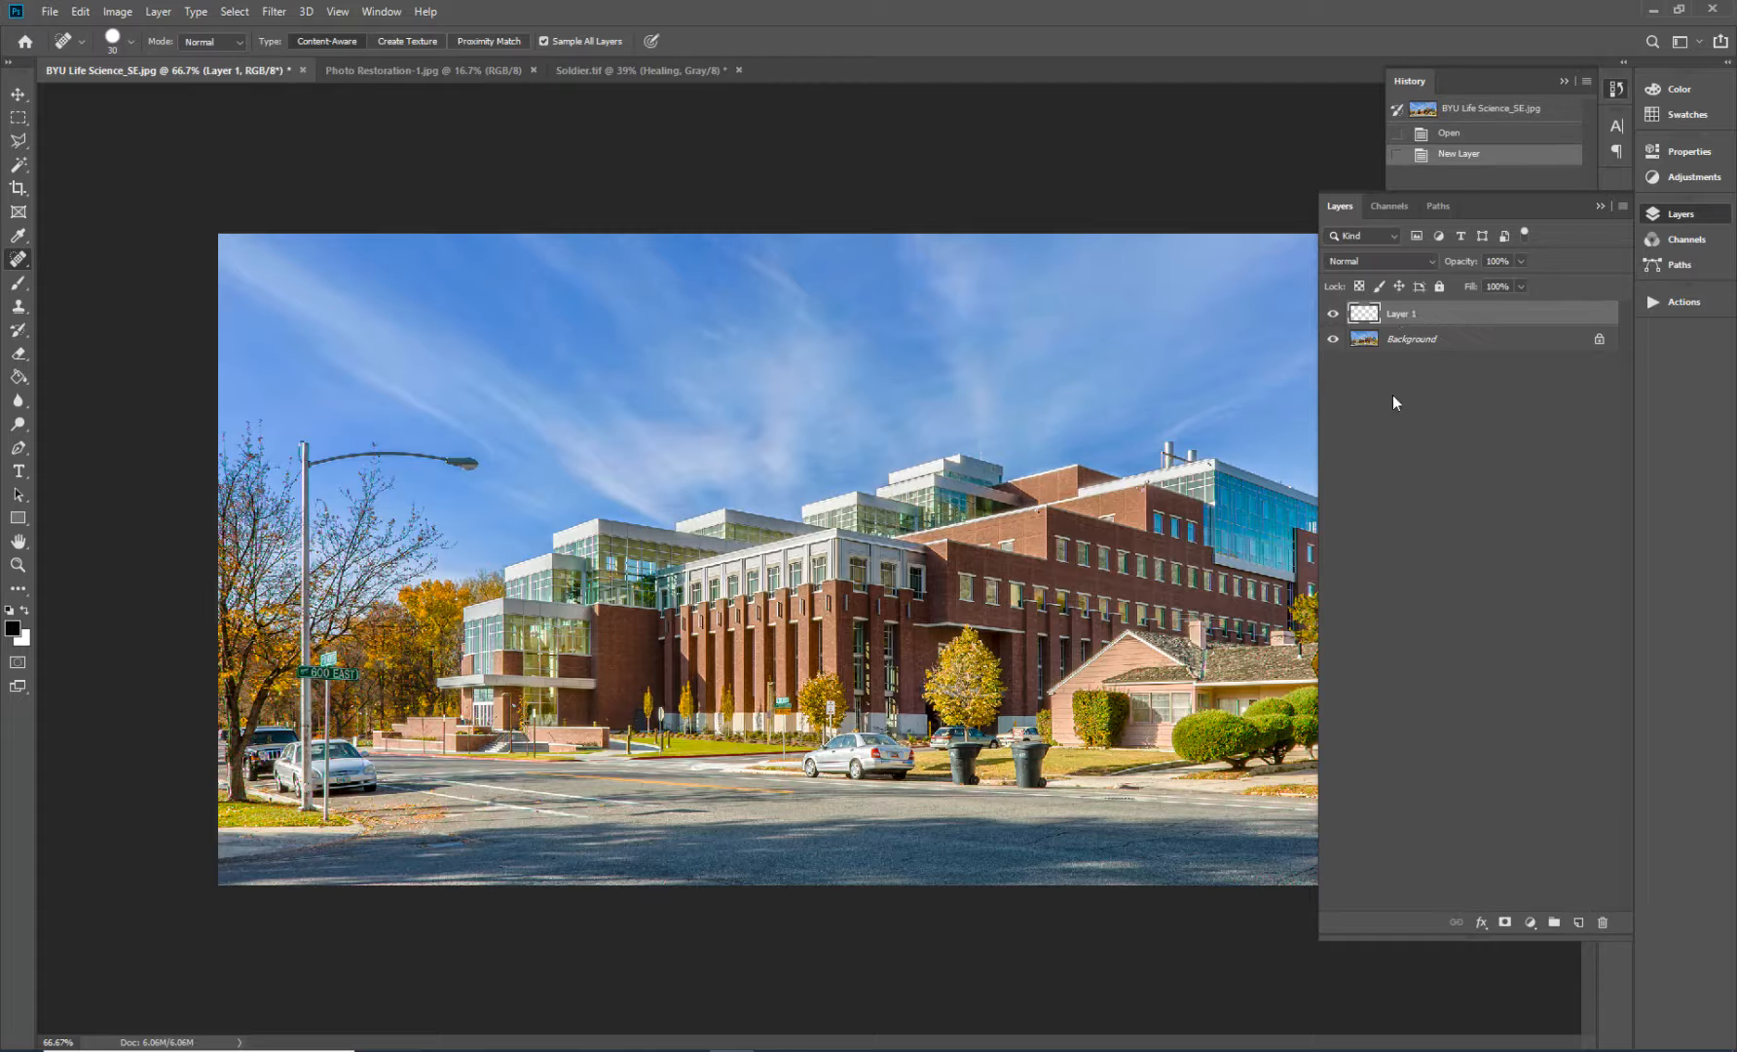
double_click(1404, 322)
type("Clone")
key("Return")
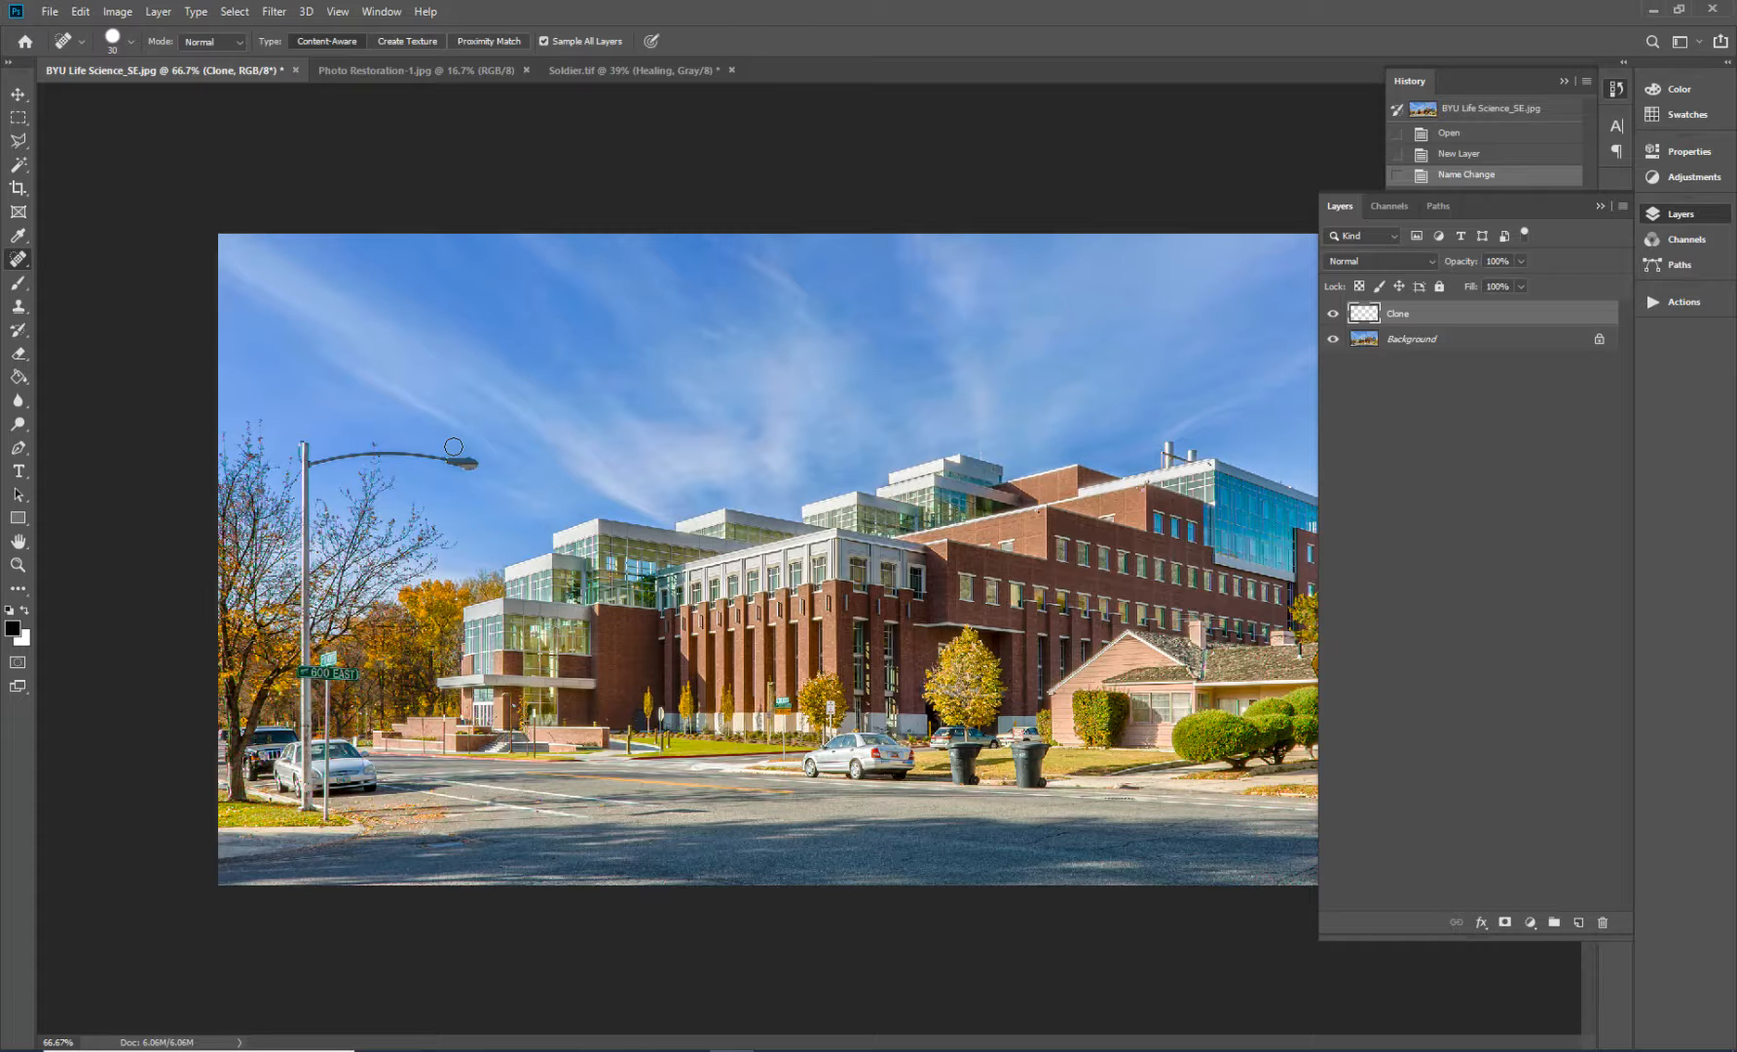
- Examine the street lamp and the trees around it up close and within the whole building photo
key("ctrl+1")
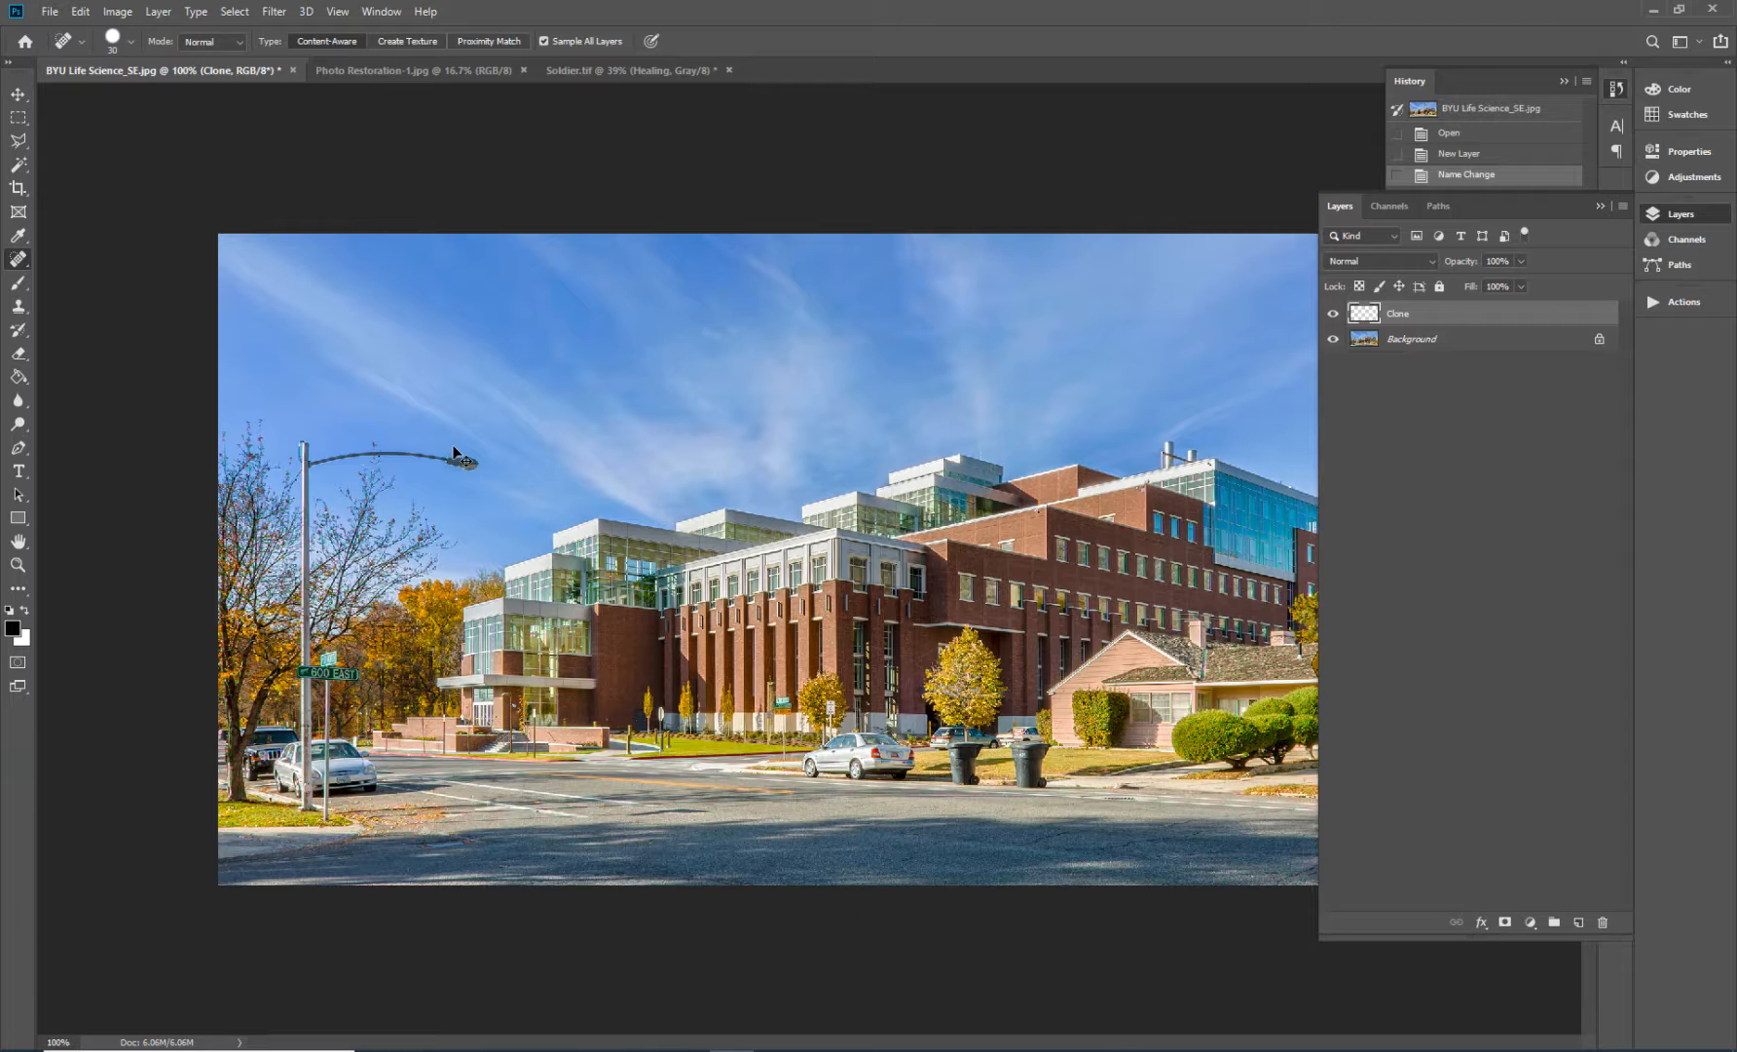
scroll(856, 813, "left", 5)
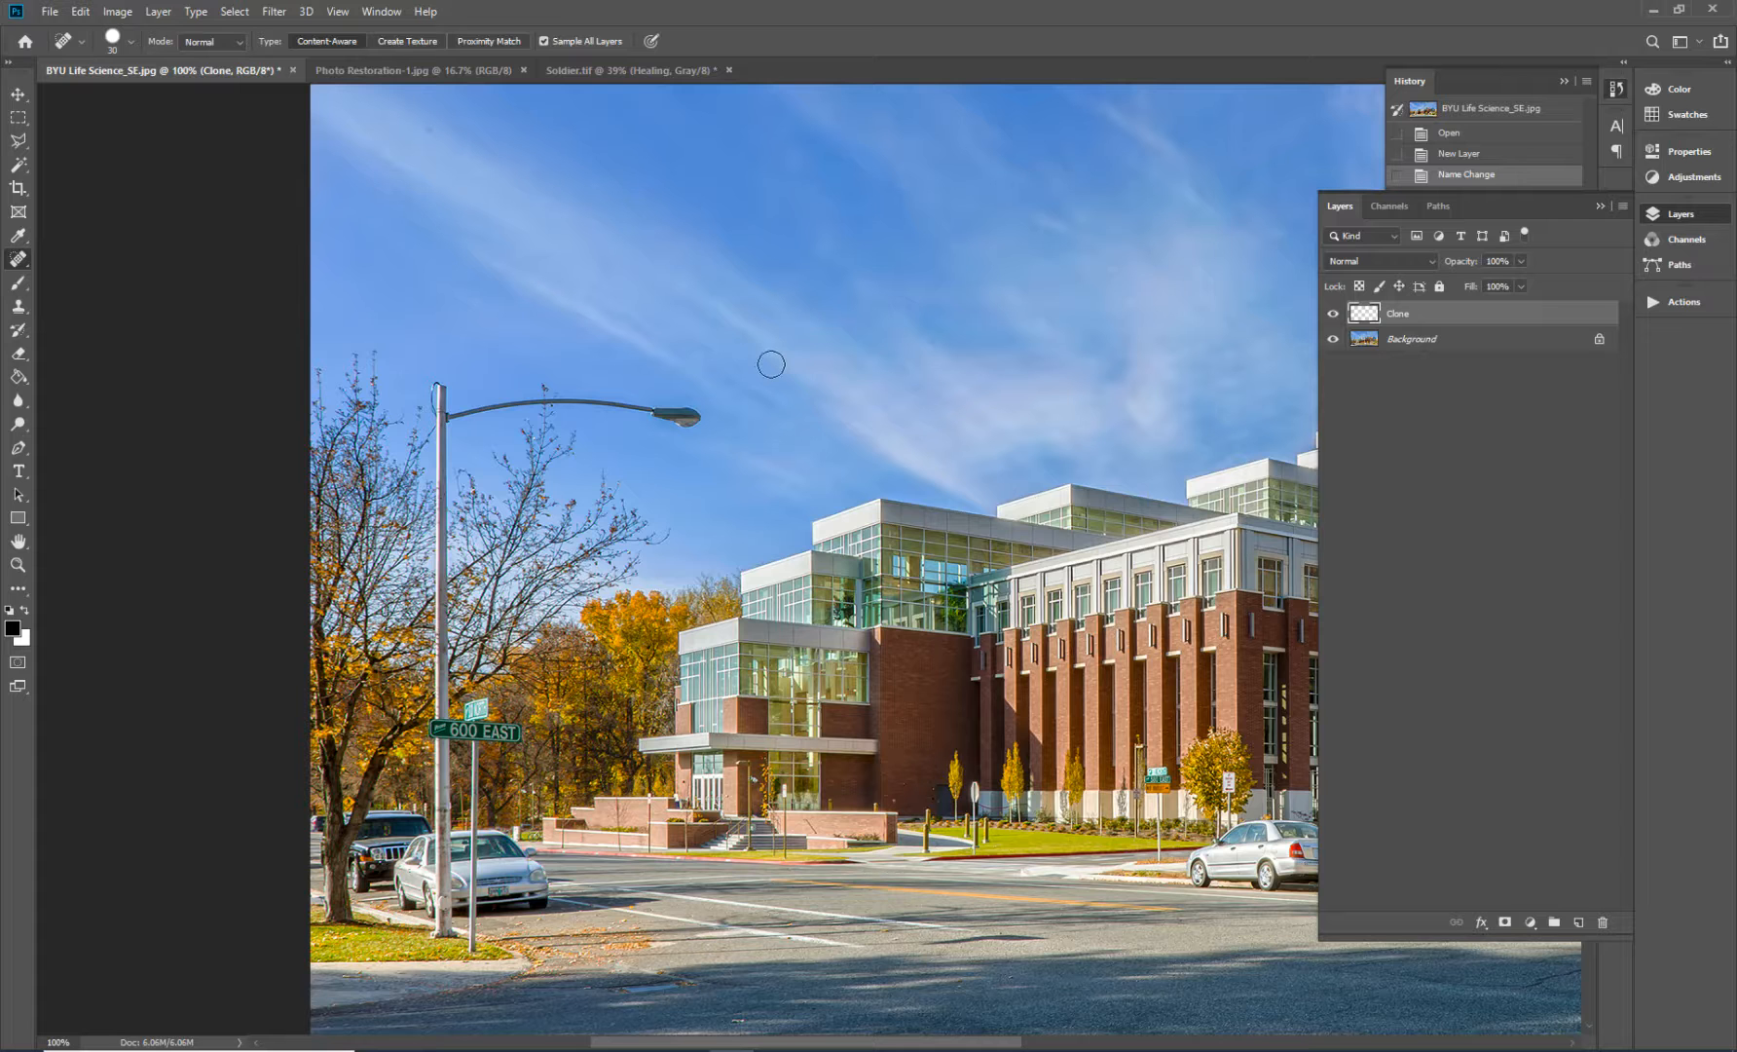
key("ctrl+0")
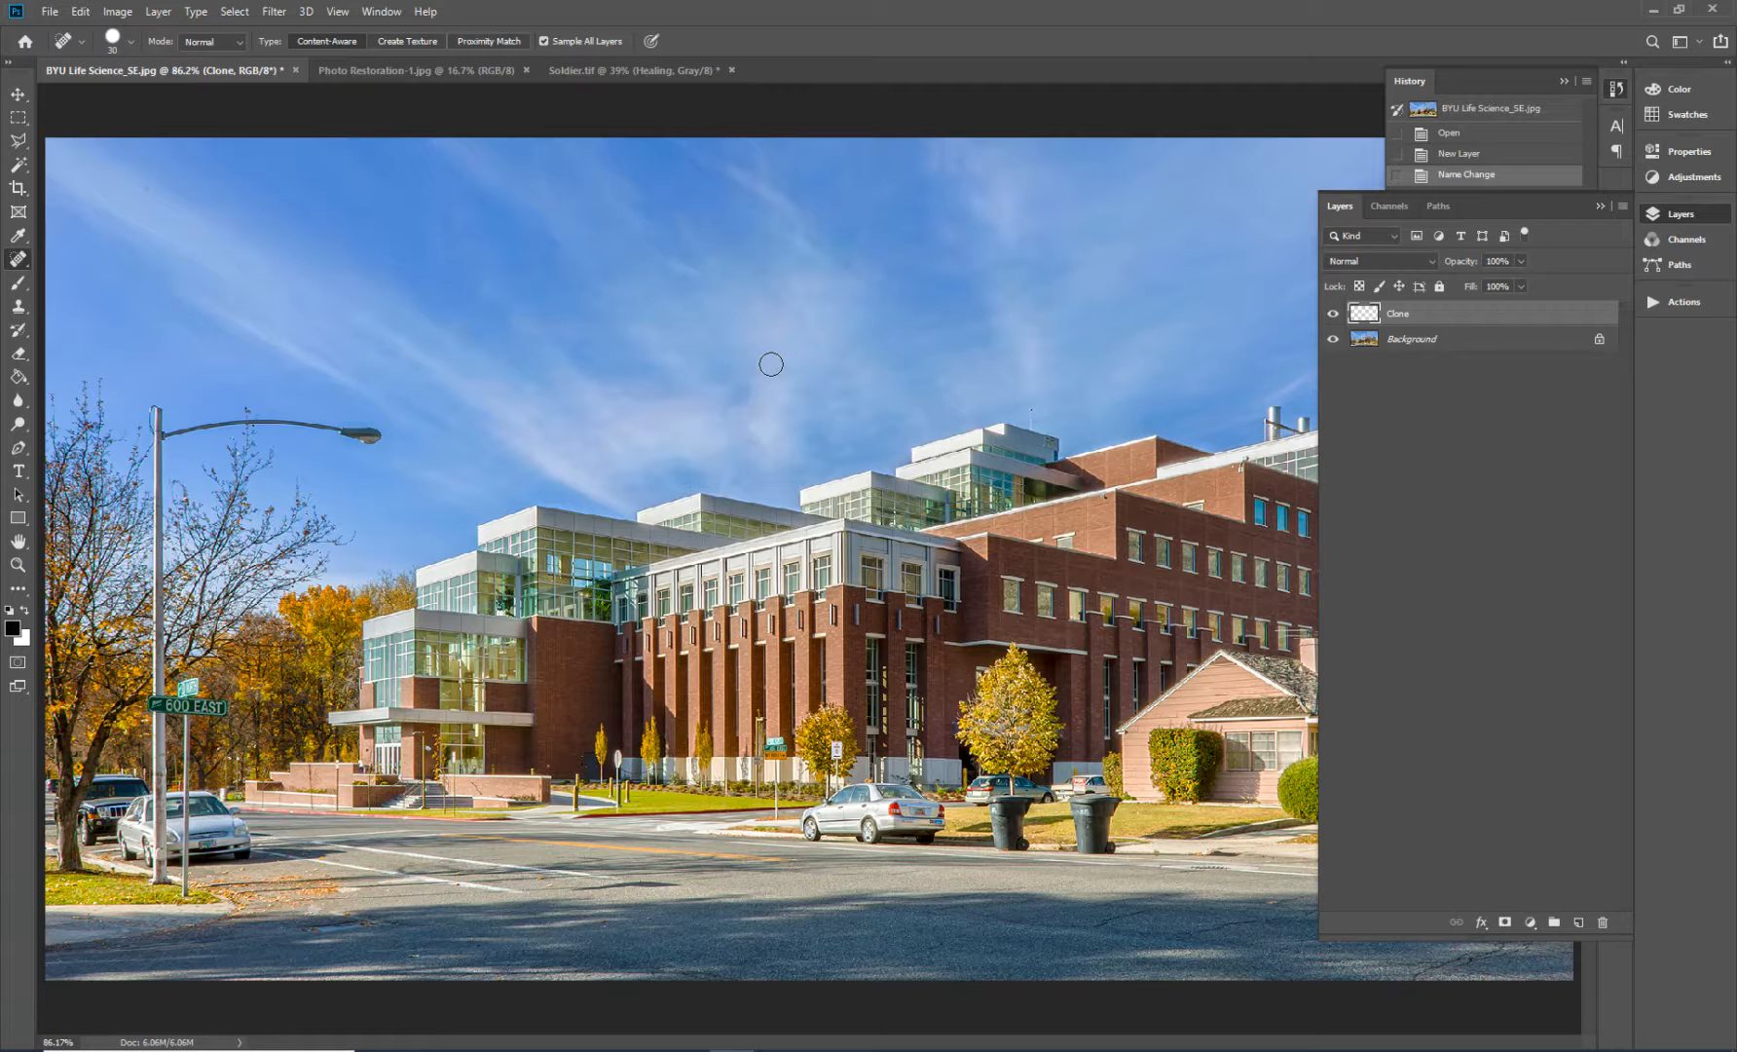
left_click(1601, 206)
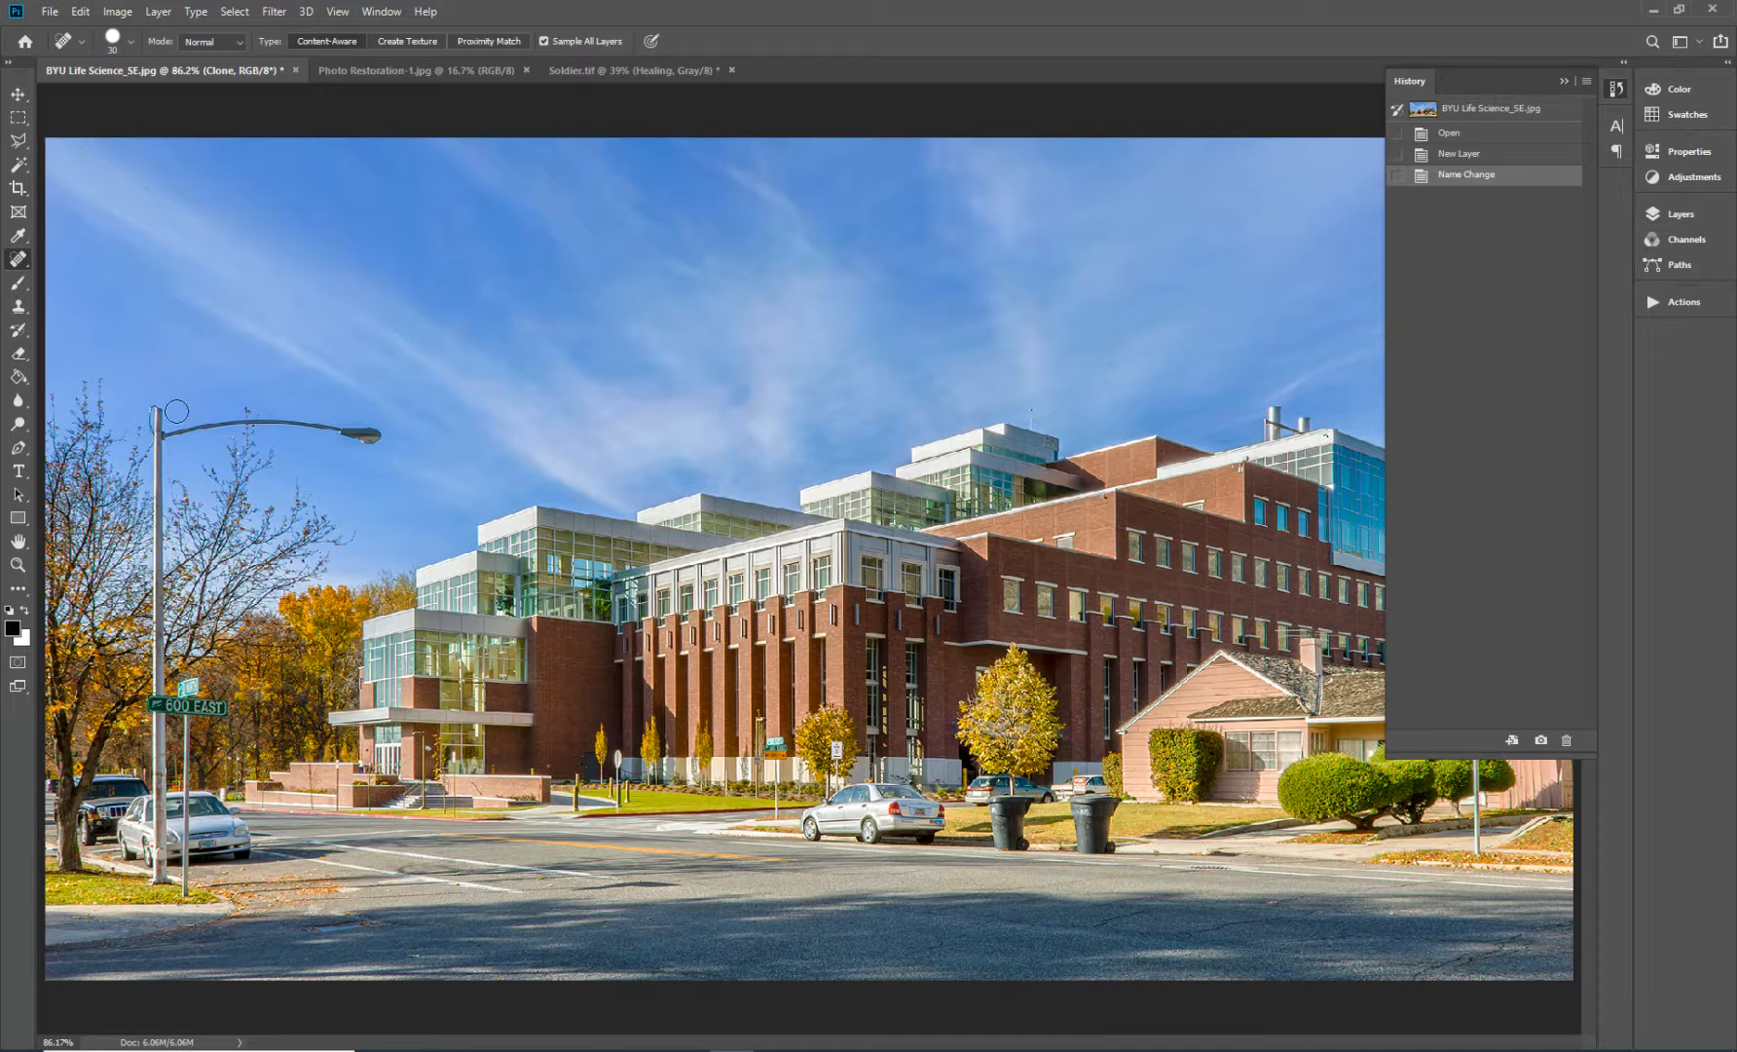
scroll(156, 407, "up", 2)
scroll(123, 400, "up", 3)
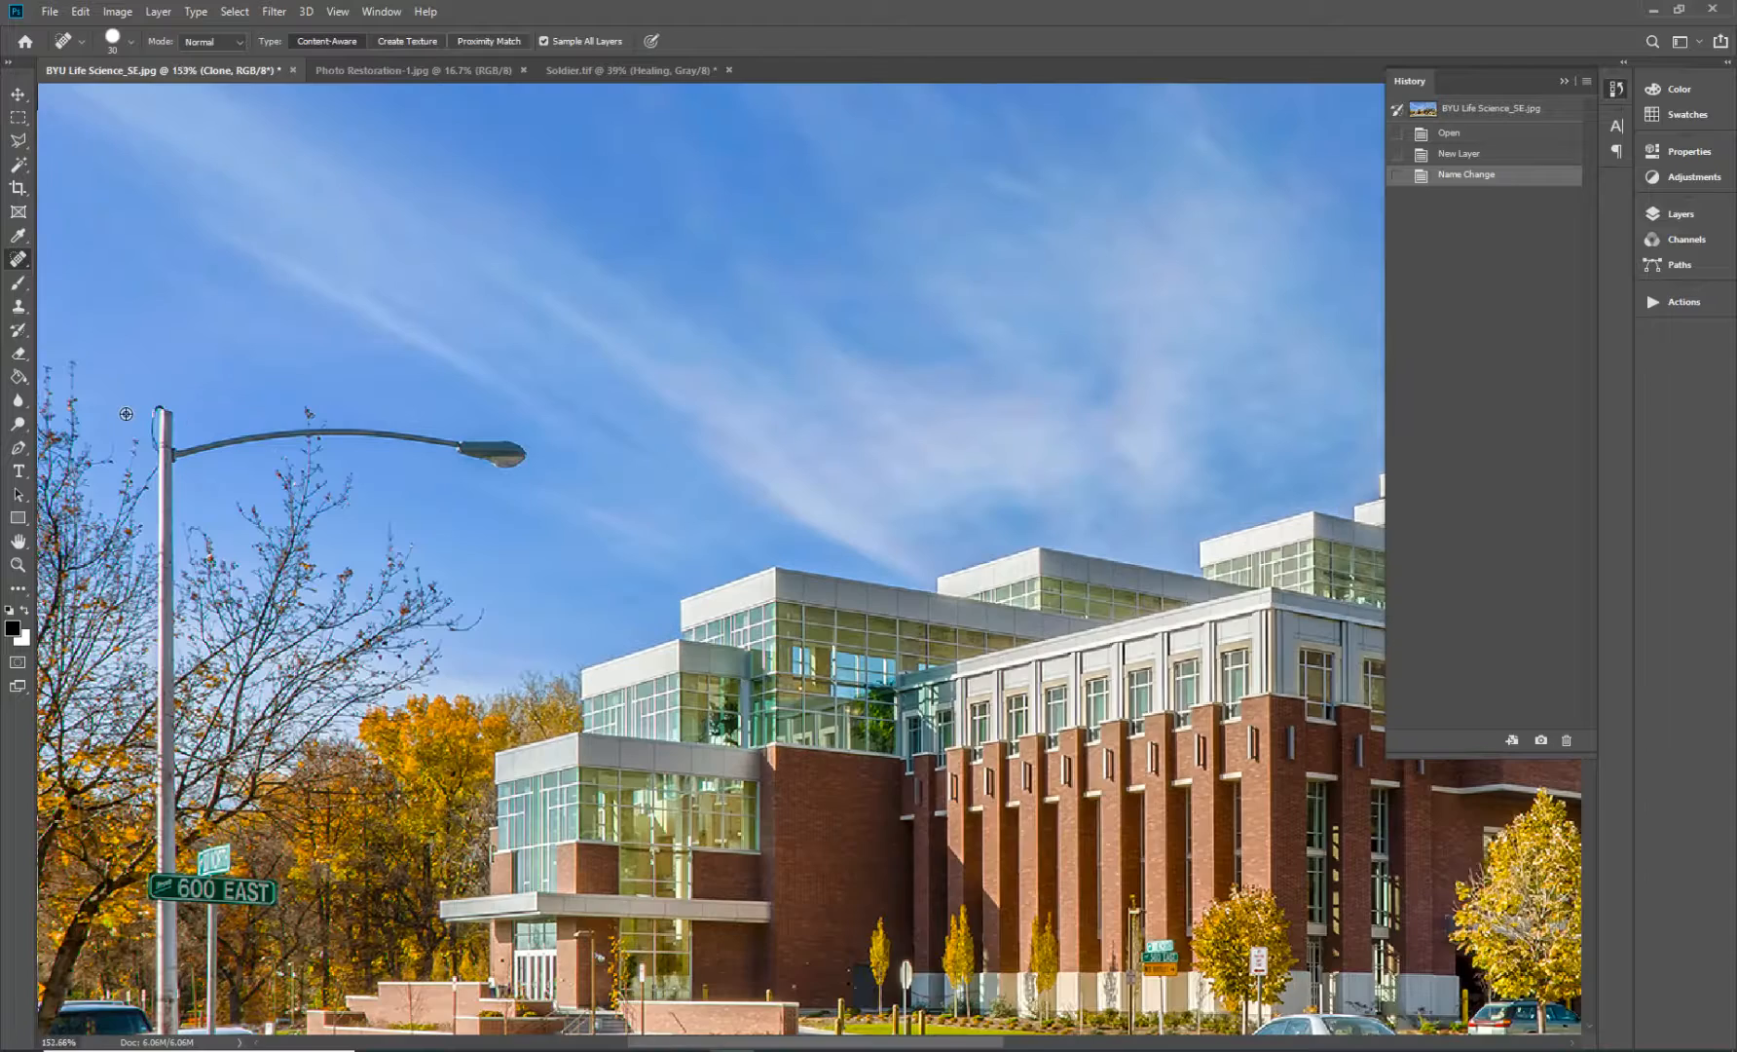
key("ctrl+0")
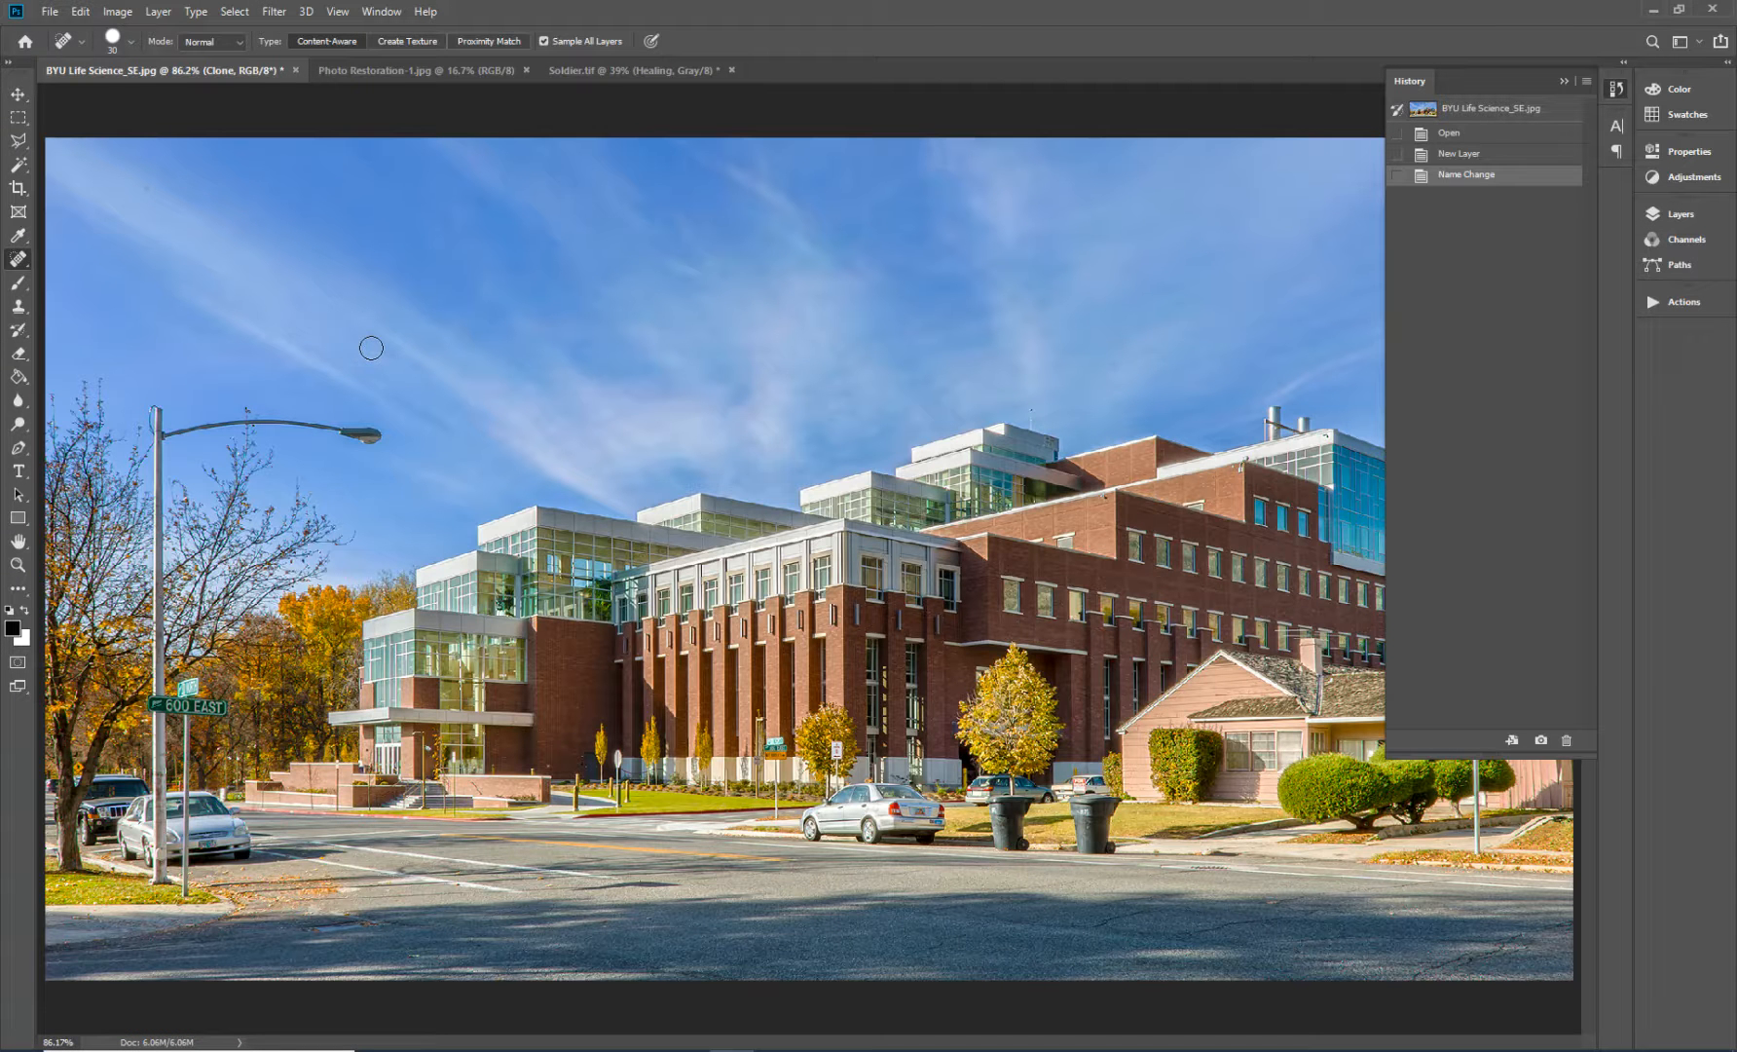
- Set up the Clone Stamp with a brush size of 70 and All Layers as the sampling source
key("s")
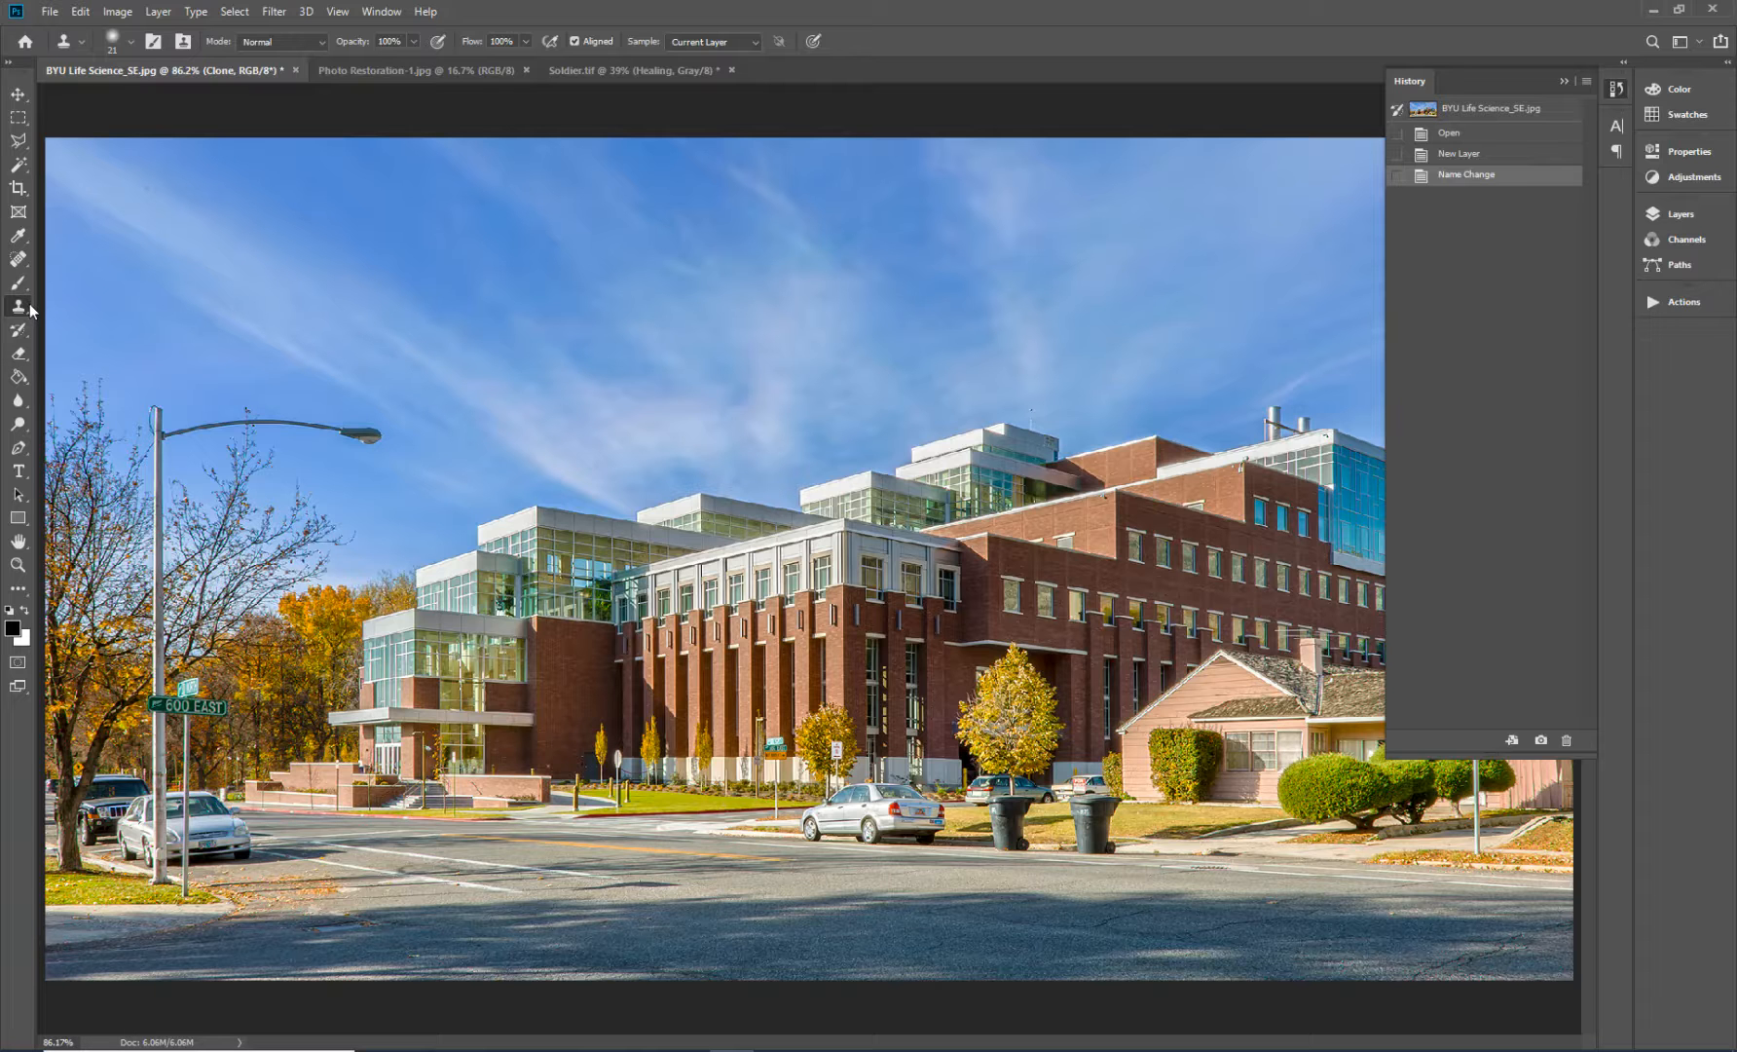
key("bracketright")
key("bracketright")
key("bracketright")
key("bracketright")
key("bracketright")
key("bracketright")
key("bracketright")
key("bracketright")
key("bracketright")
key("bracketleft")
key("bracketright")
left_click(373, 433)
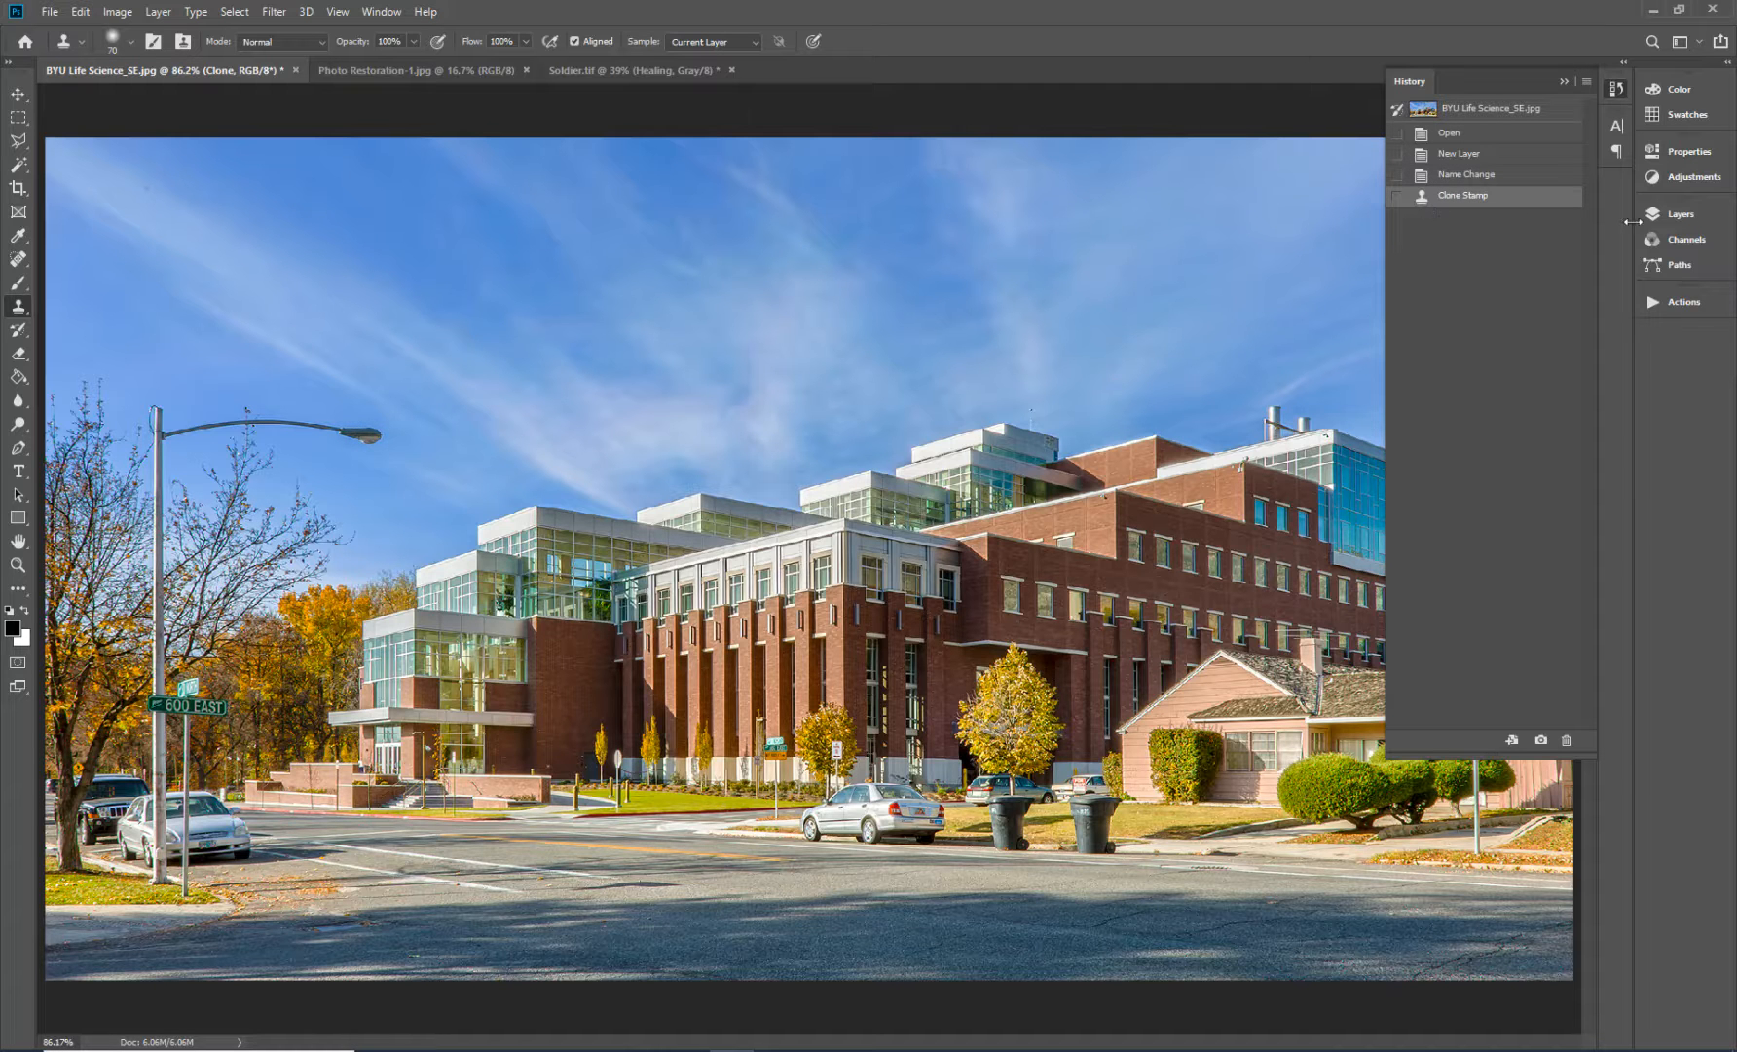
left_click(728, 43)
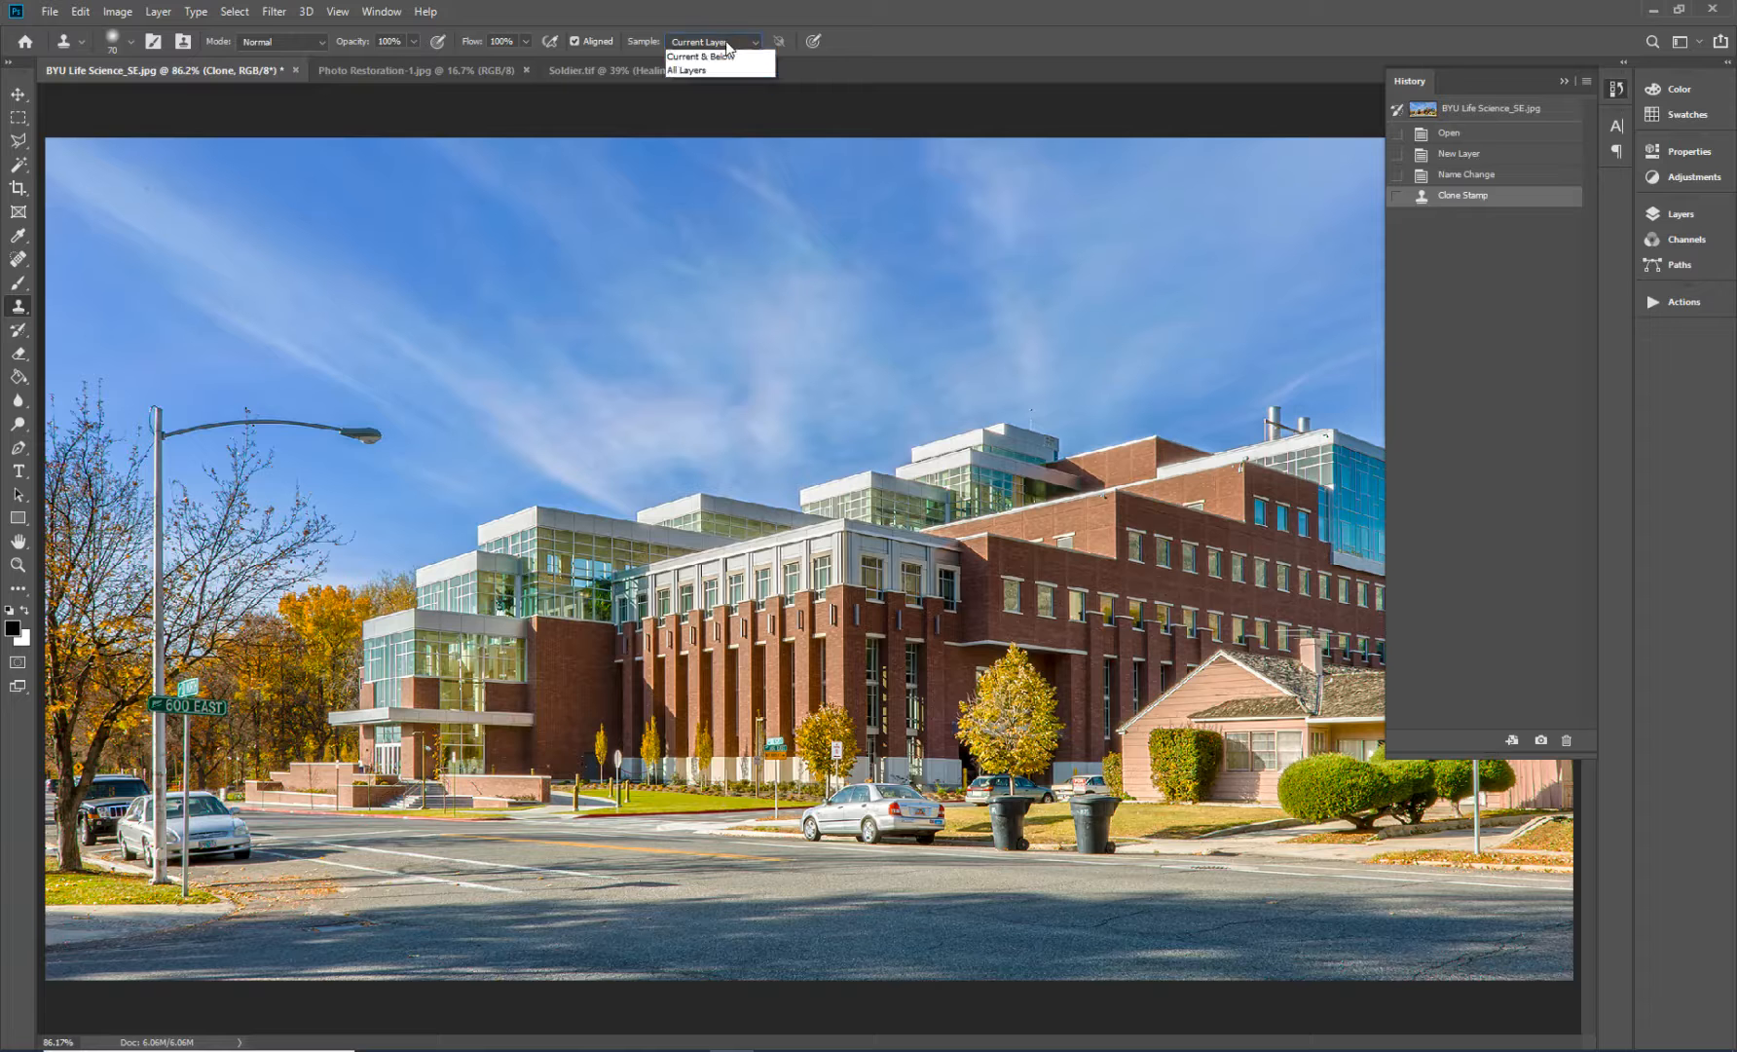
left_click(721, 84)
- Clone sky over the lamp head and outer arm as a trial, and undo these strokes with the layer stack shown
mouse_move(372, 434)
left_mouse_down()
mouse_move(325, 437)
mouse_move(370, 437)
mouse_move(255, 425)
left_mouse_up()
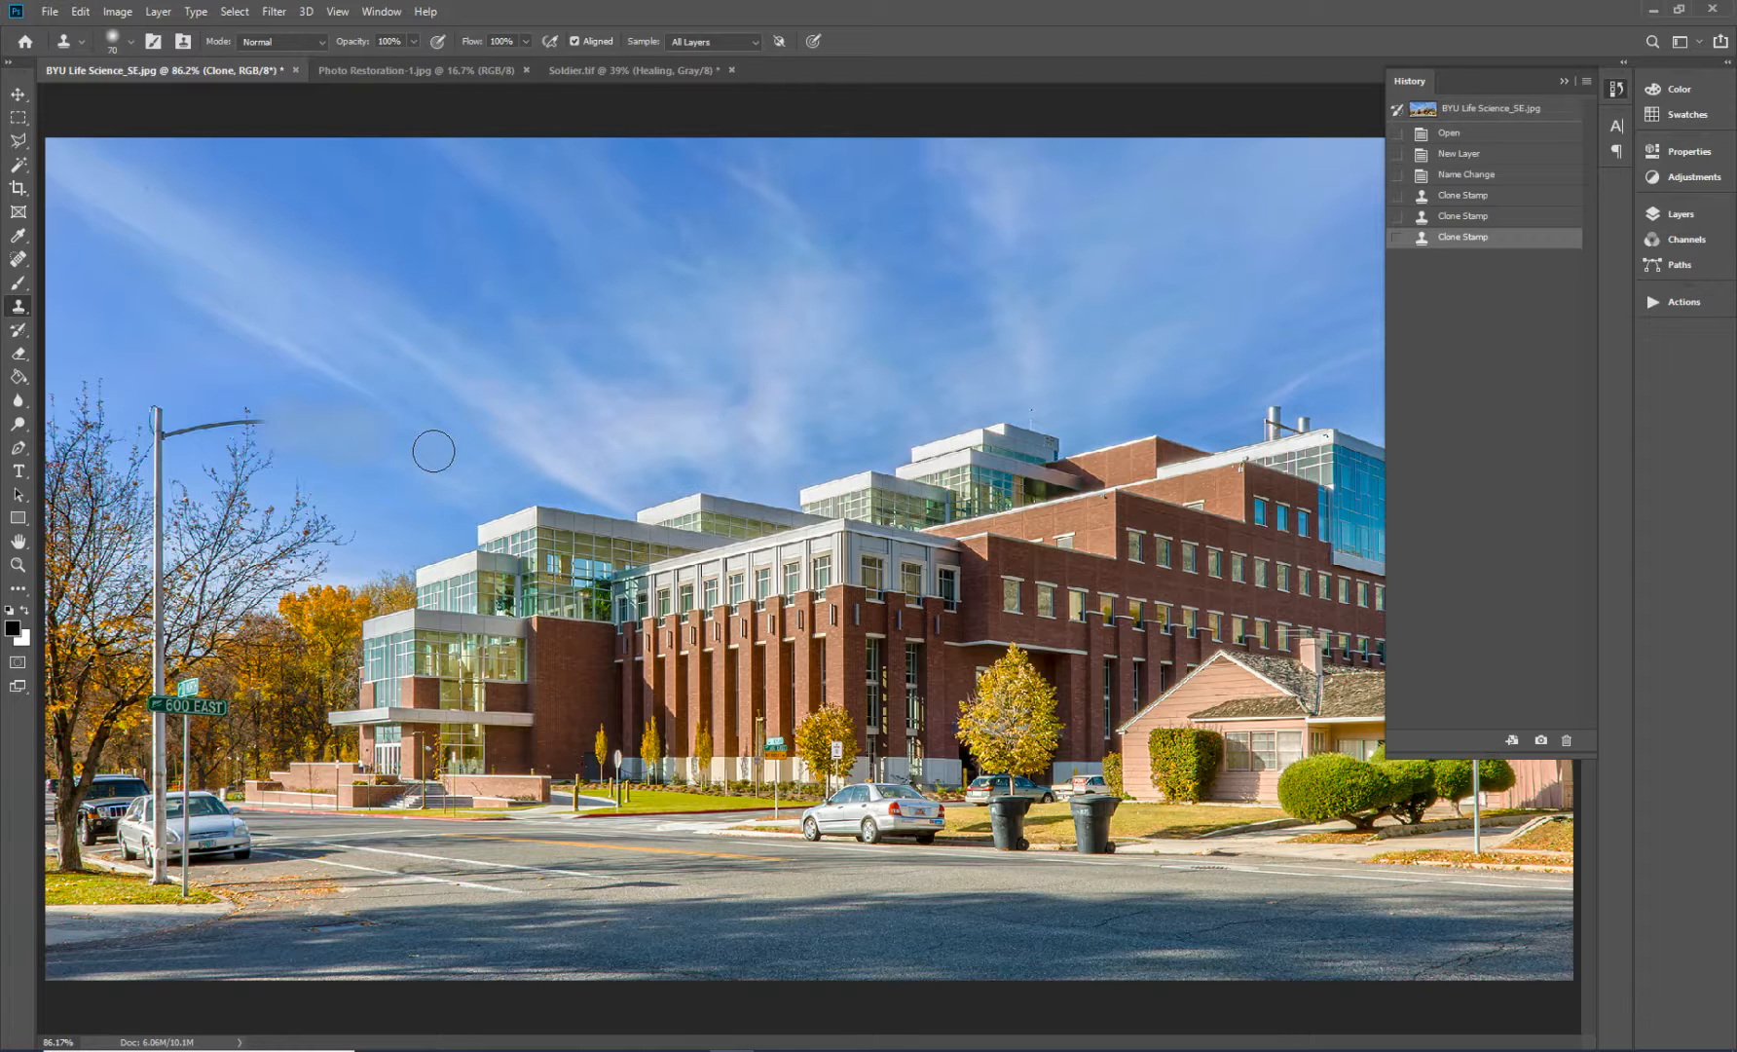
key("ctrl+plus")
key("ctrl+plus")
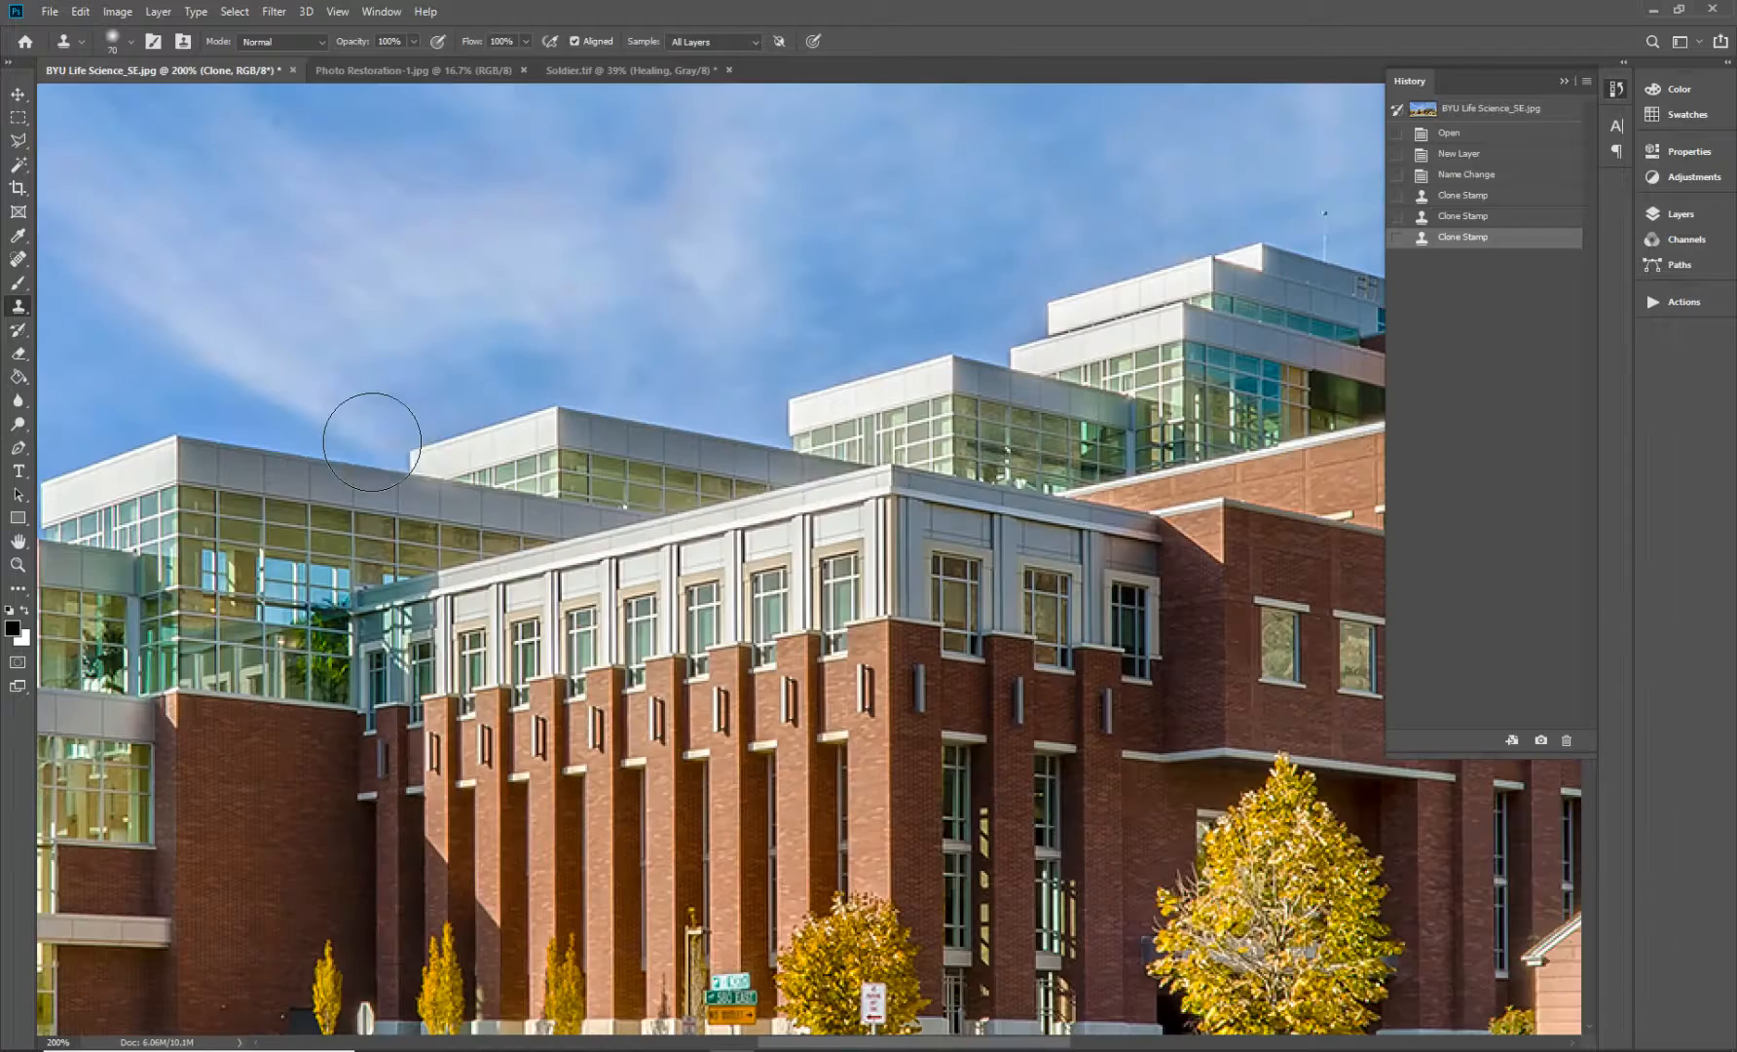
left_click_drag(1018, 1042, 778, 1042)
scroll(888, 248, "up", 2)
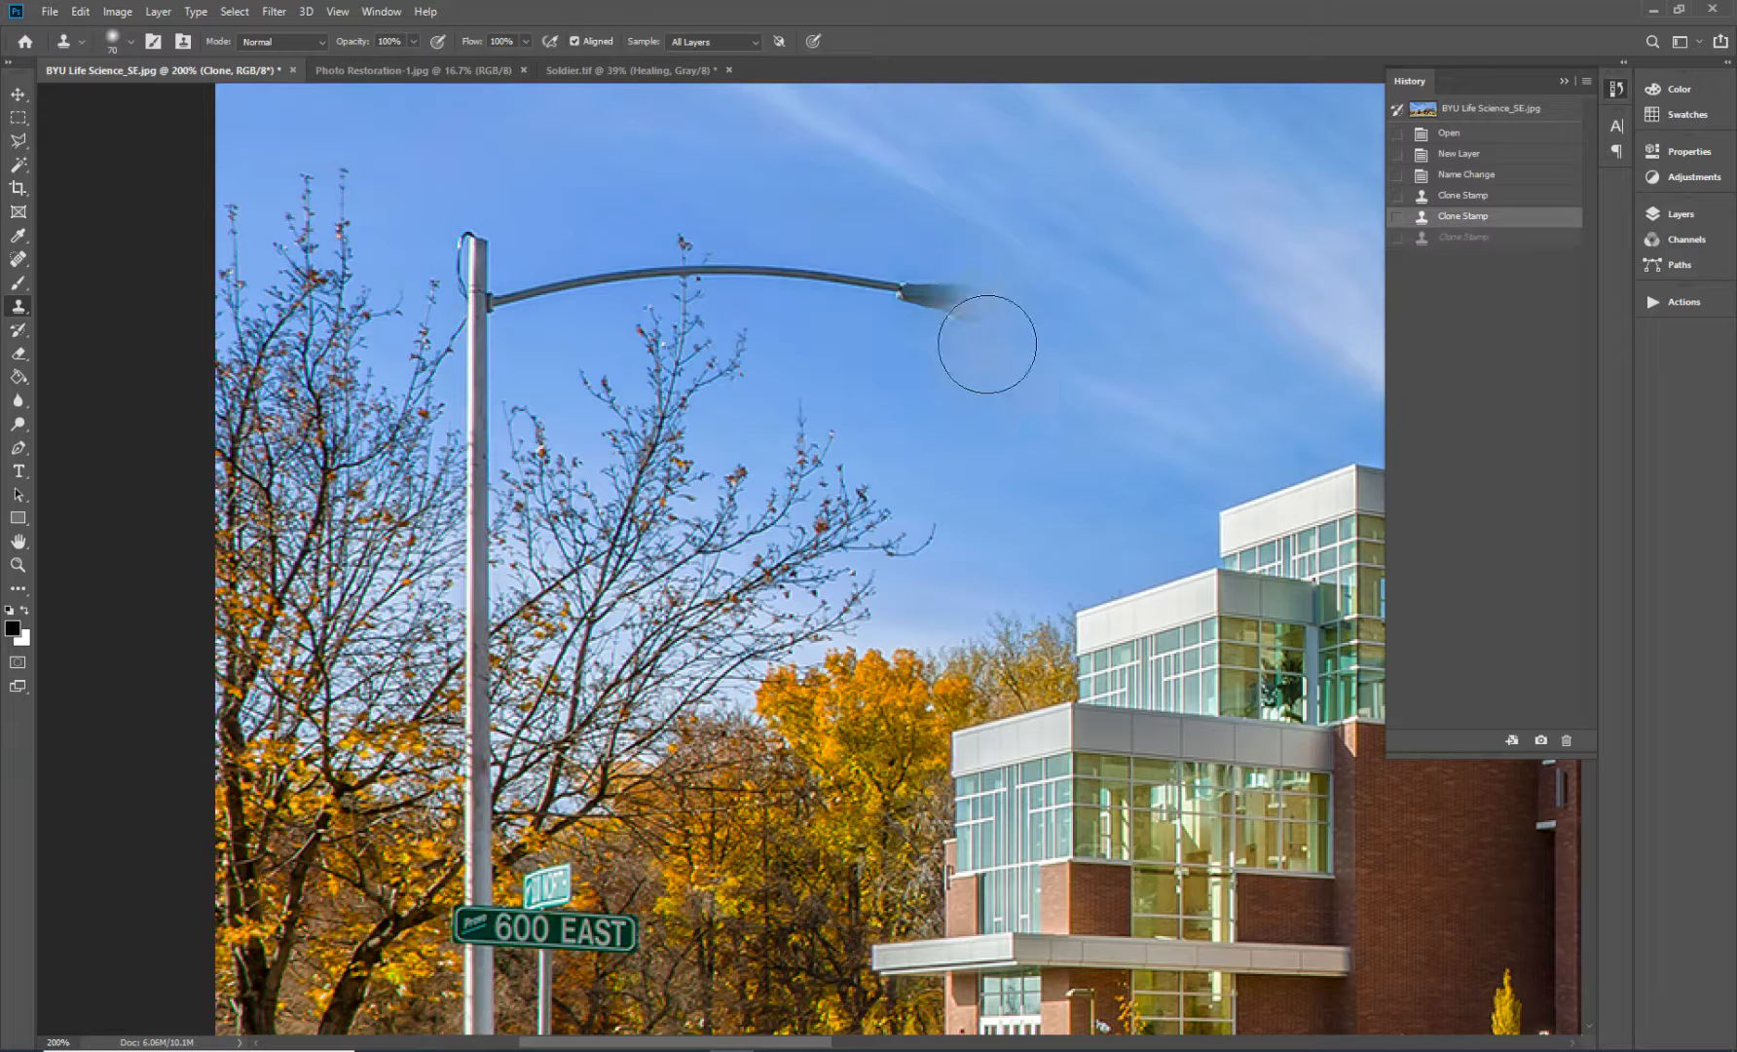
key("ctrl+z")
left_click(1660, 210)
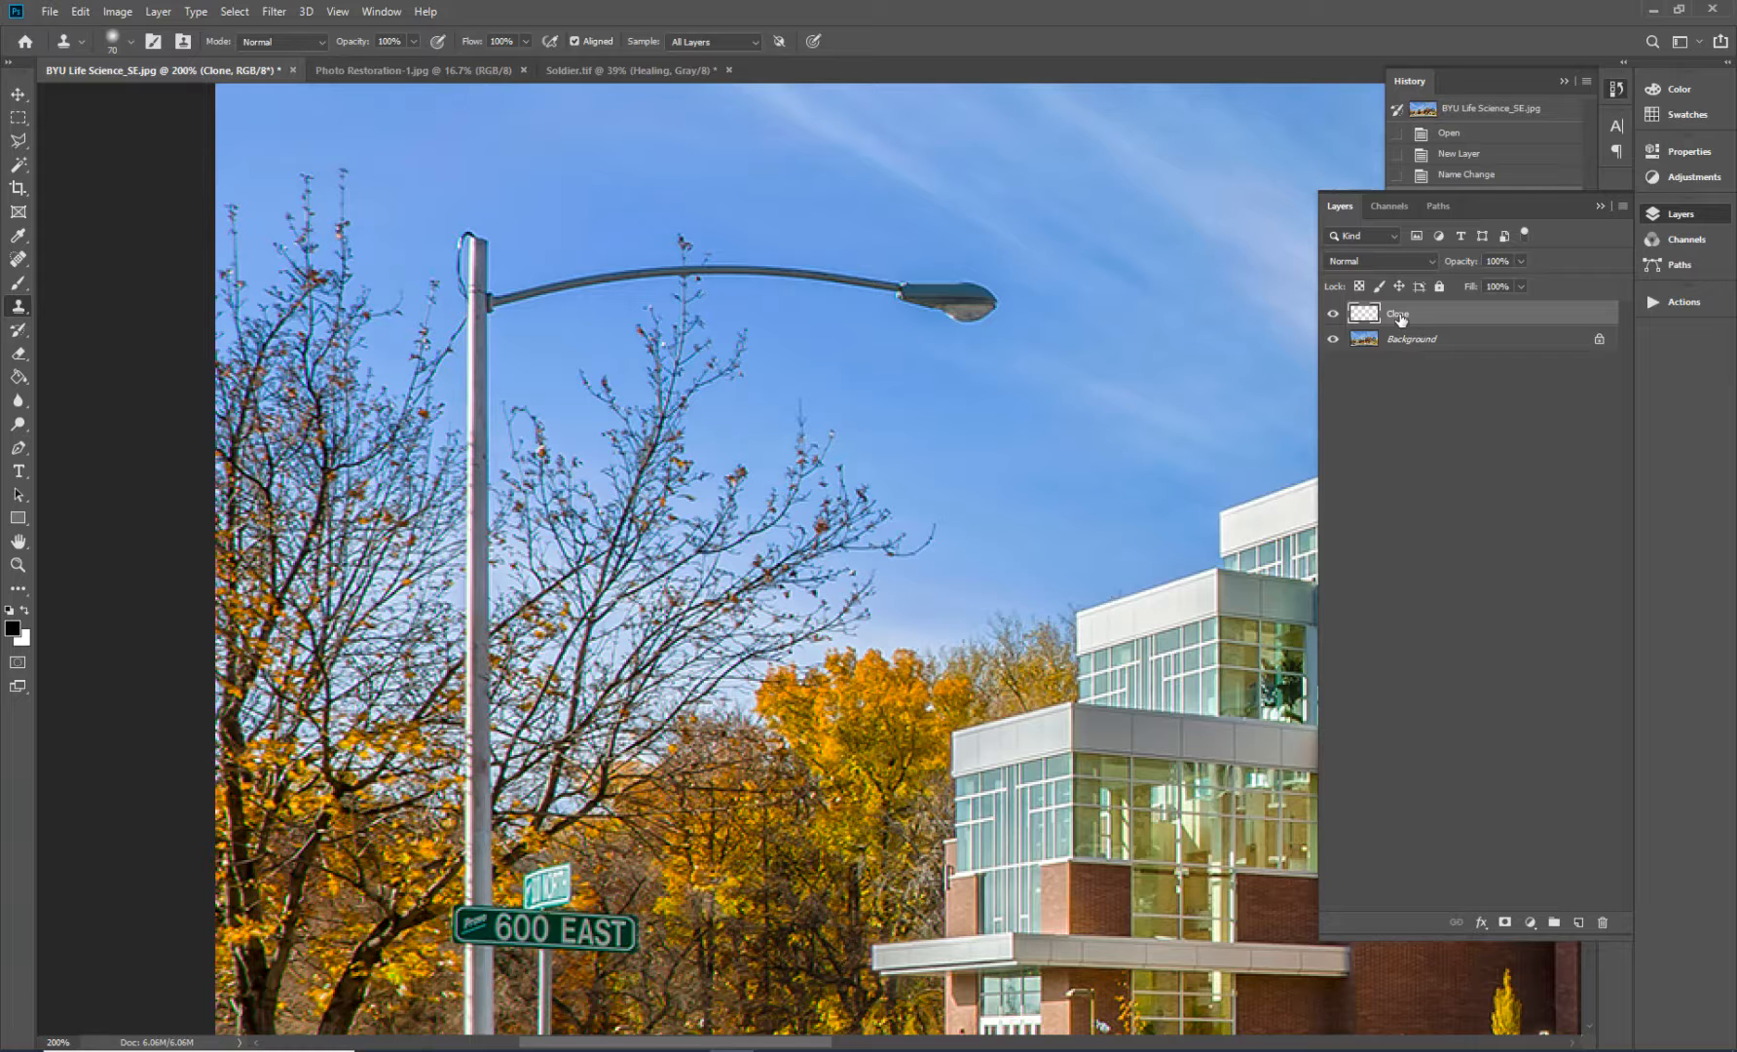
scroll(969, 368, "up", 4)
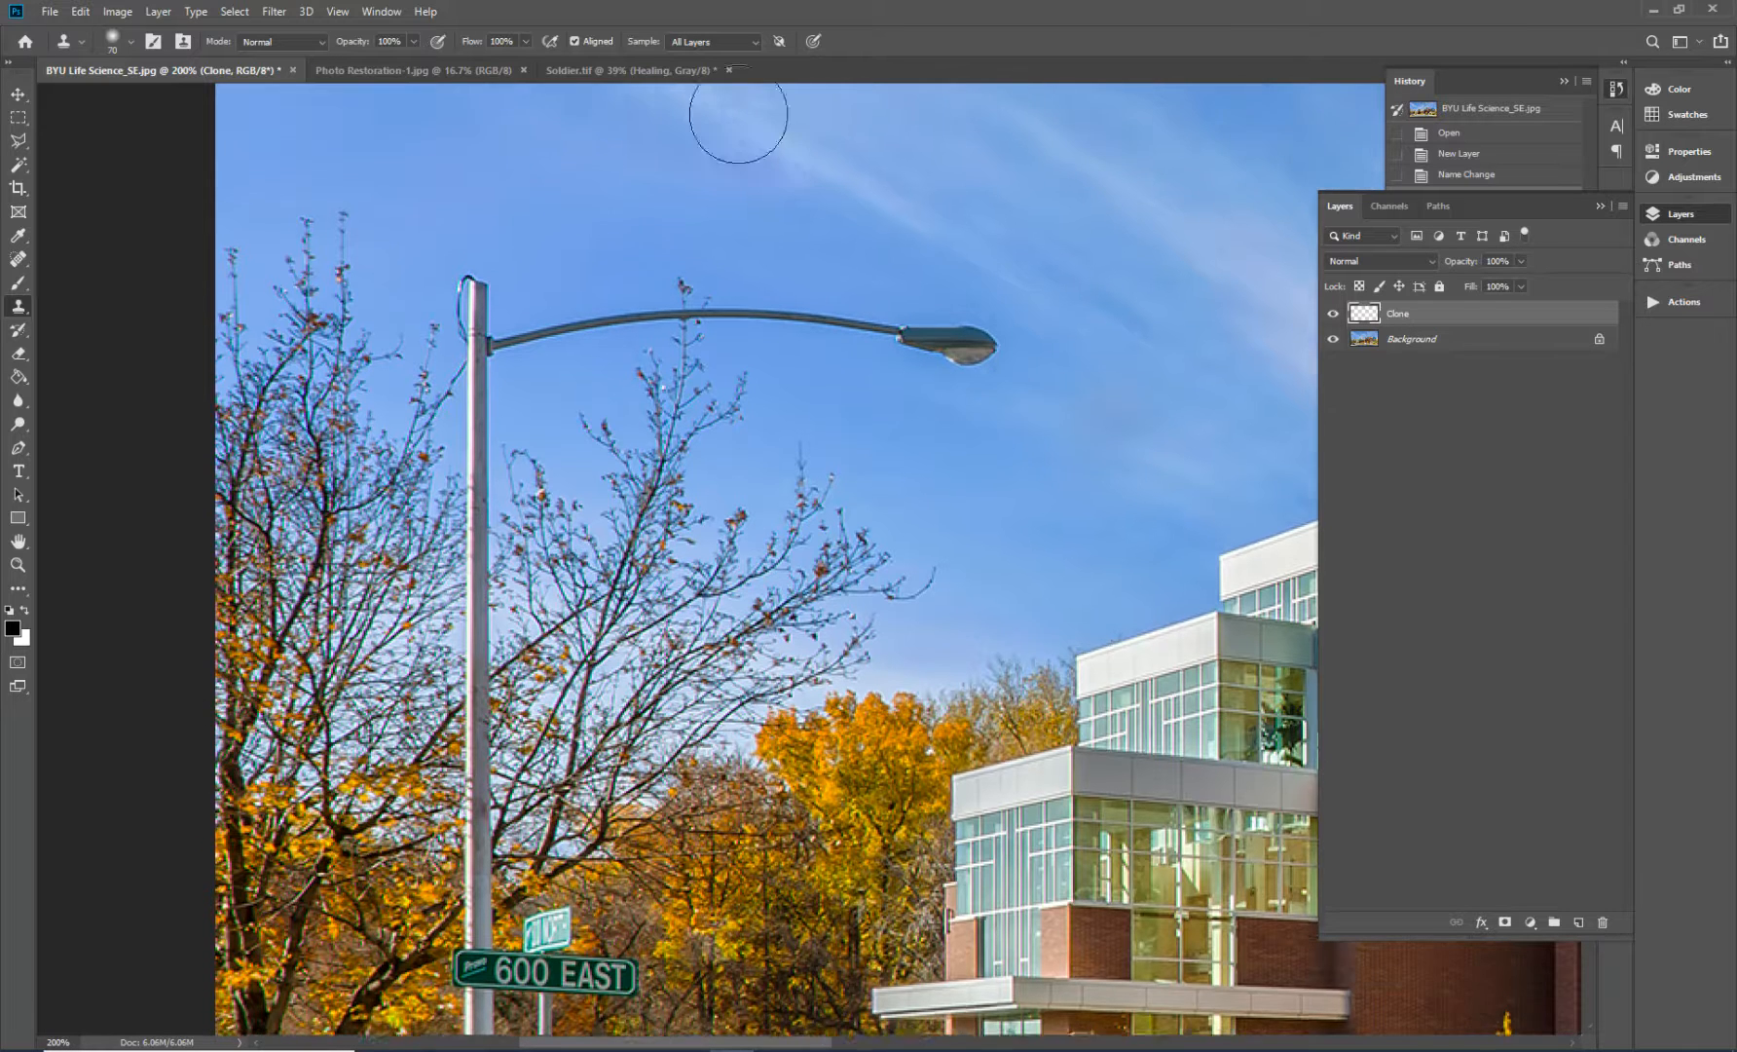
- Keep All Layers as the sampling source, take the sky above the lamp as the source and reduce the brush size to 45
left_click(728, 43)
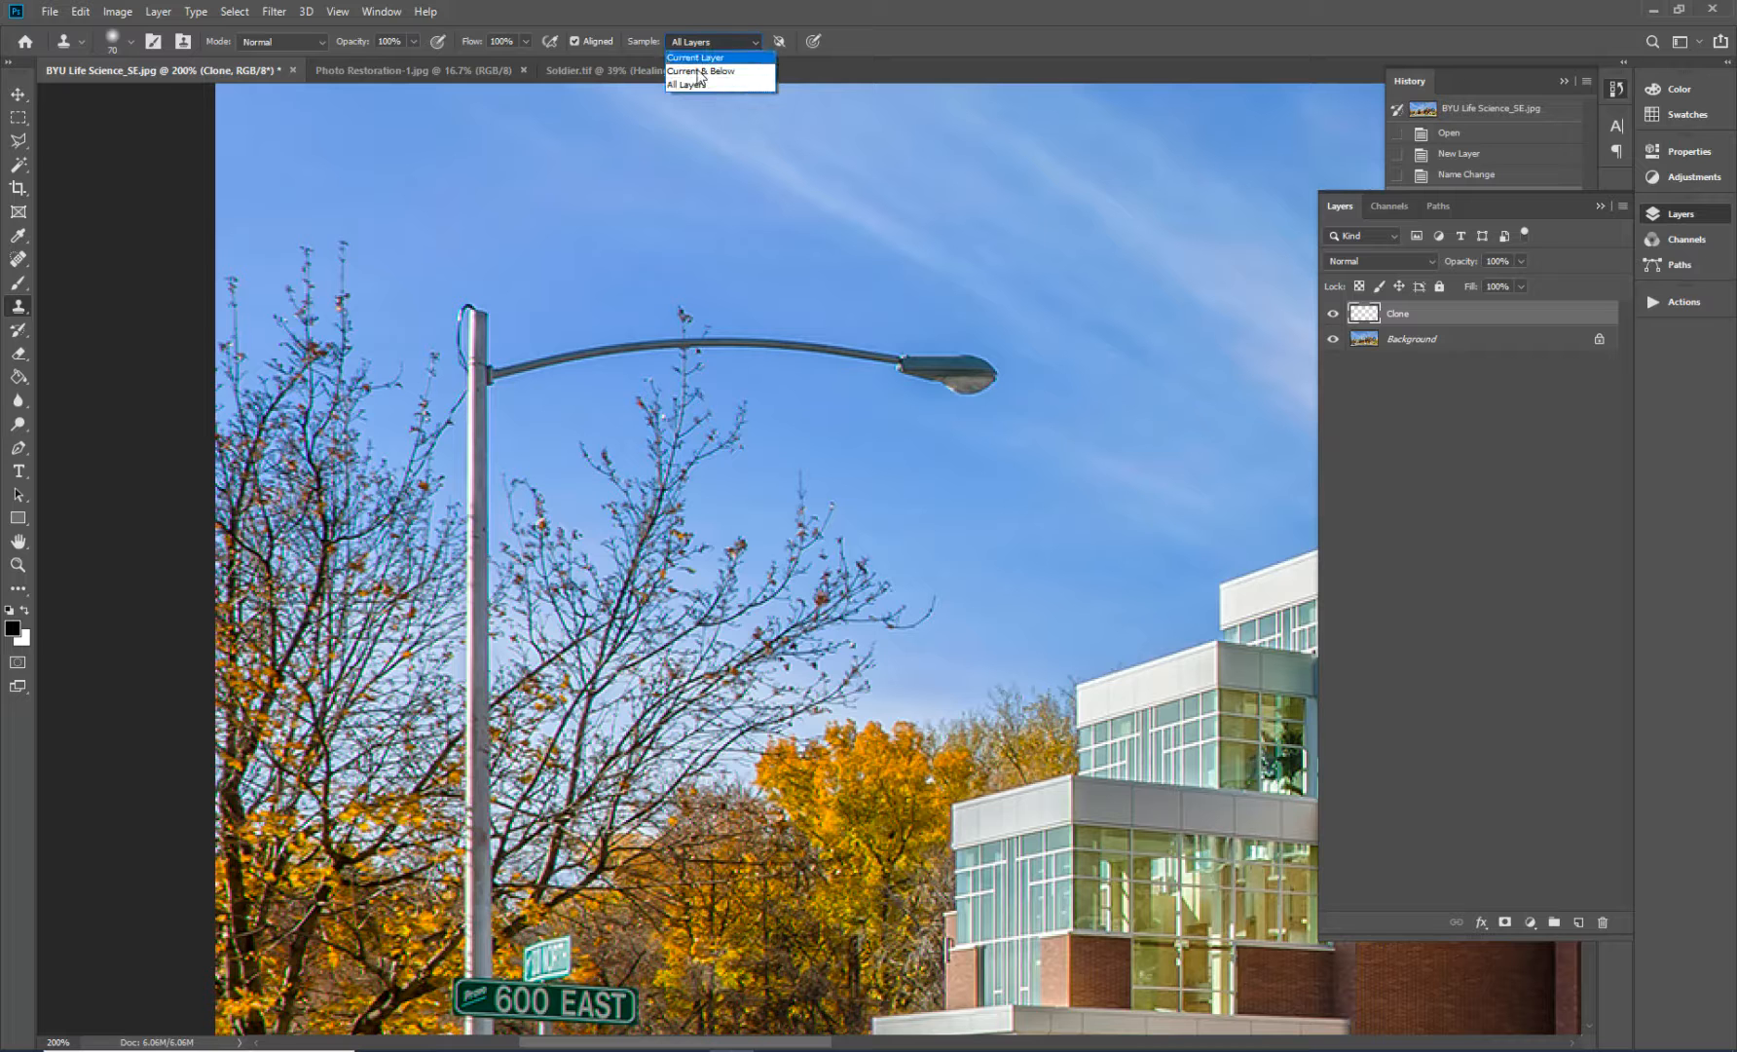
left_click(698, 84)
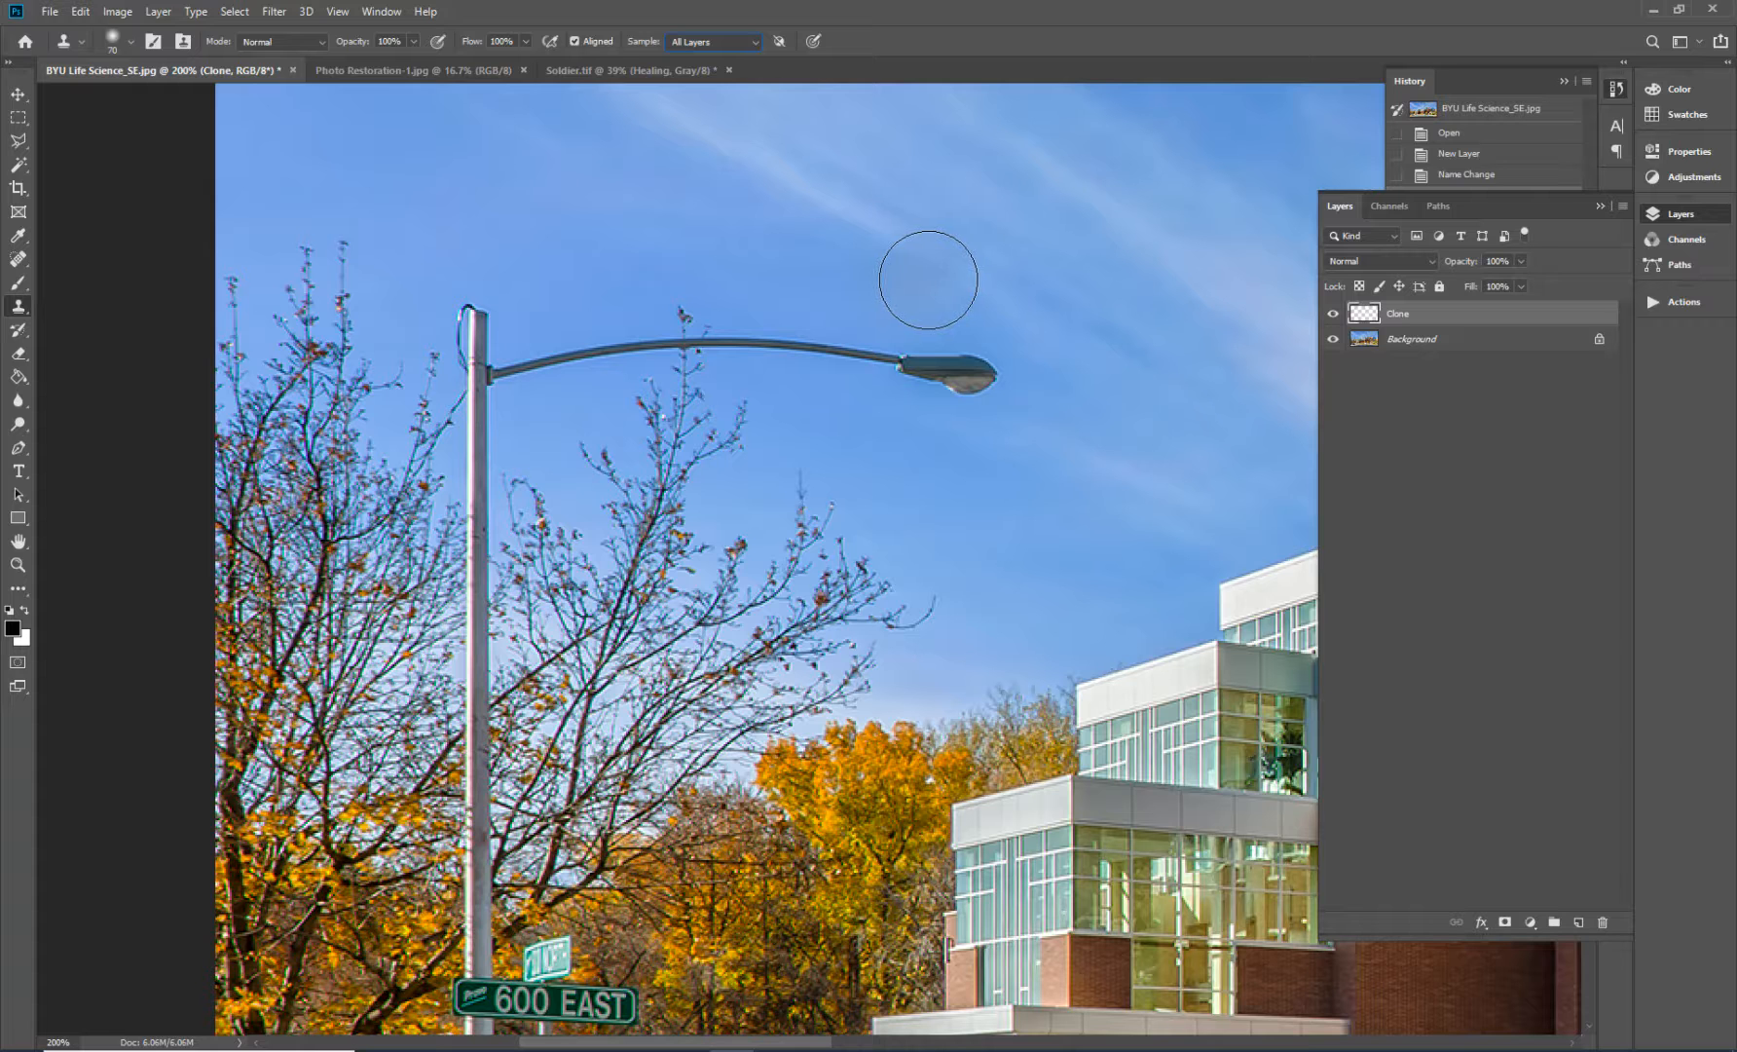
left_click(930, 287)
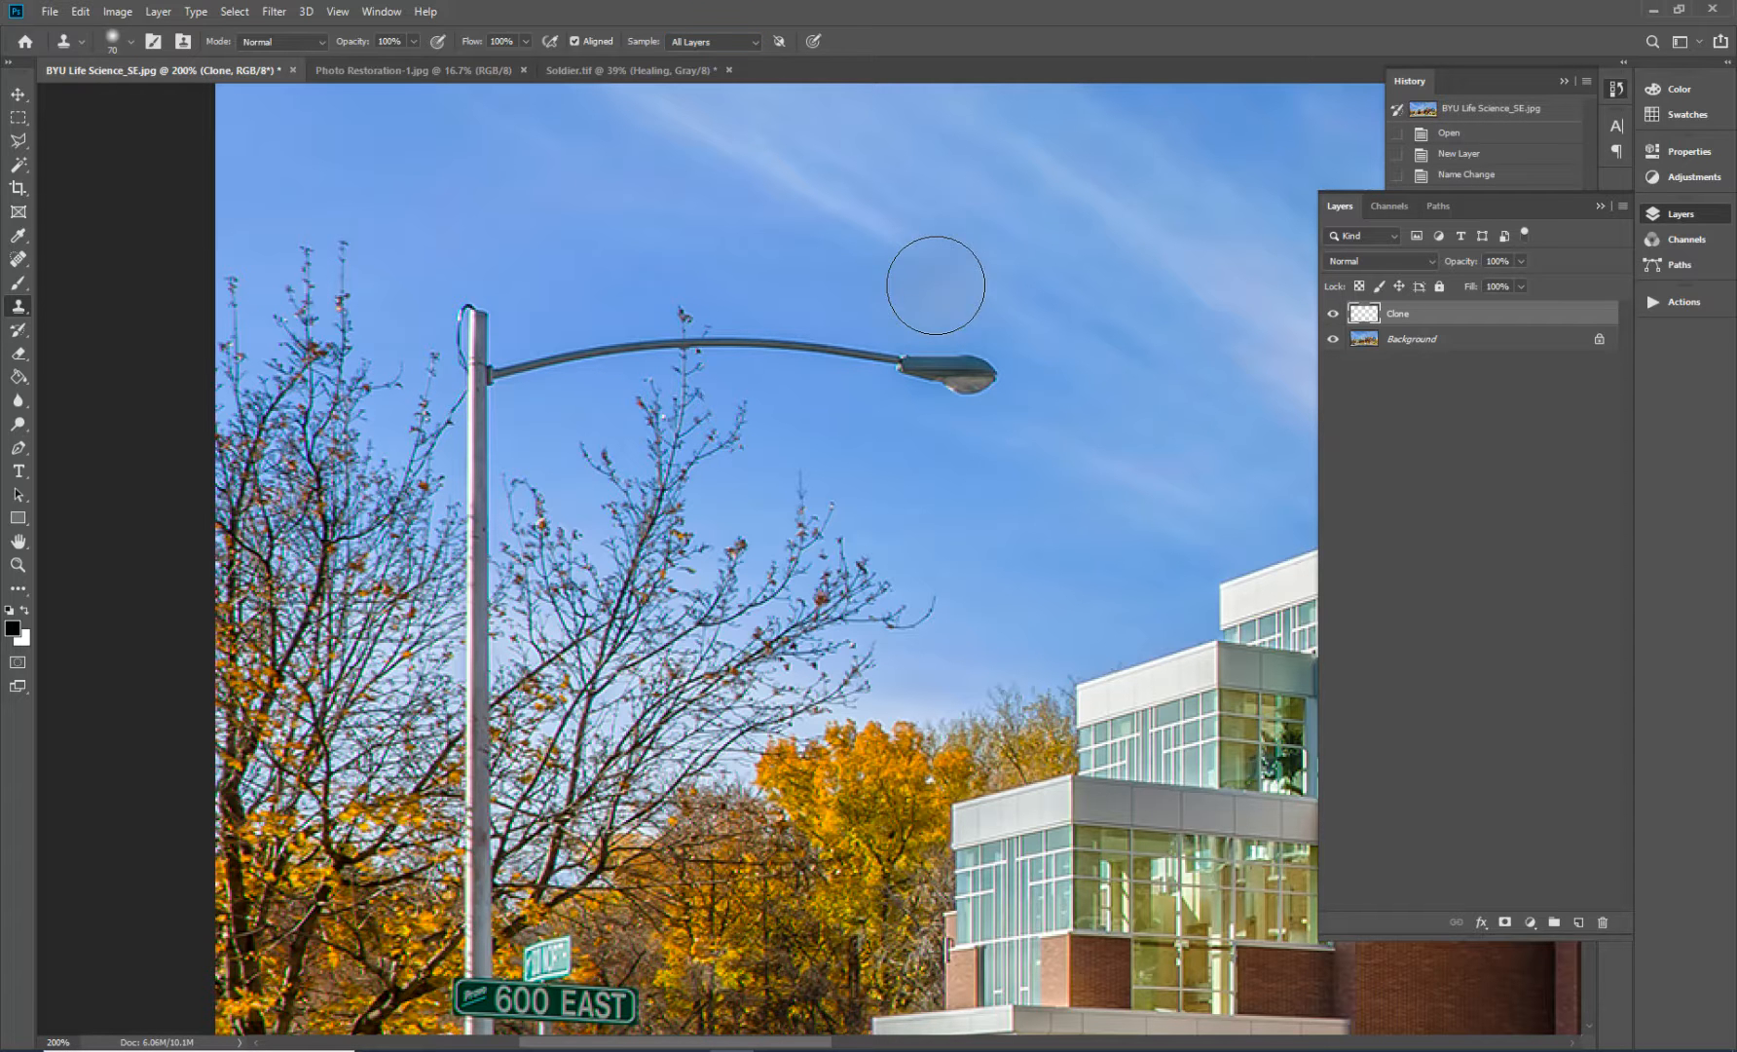
key("bracketleft")
key("bracketleft")
key("bracketleft")
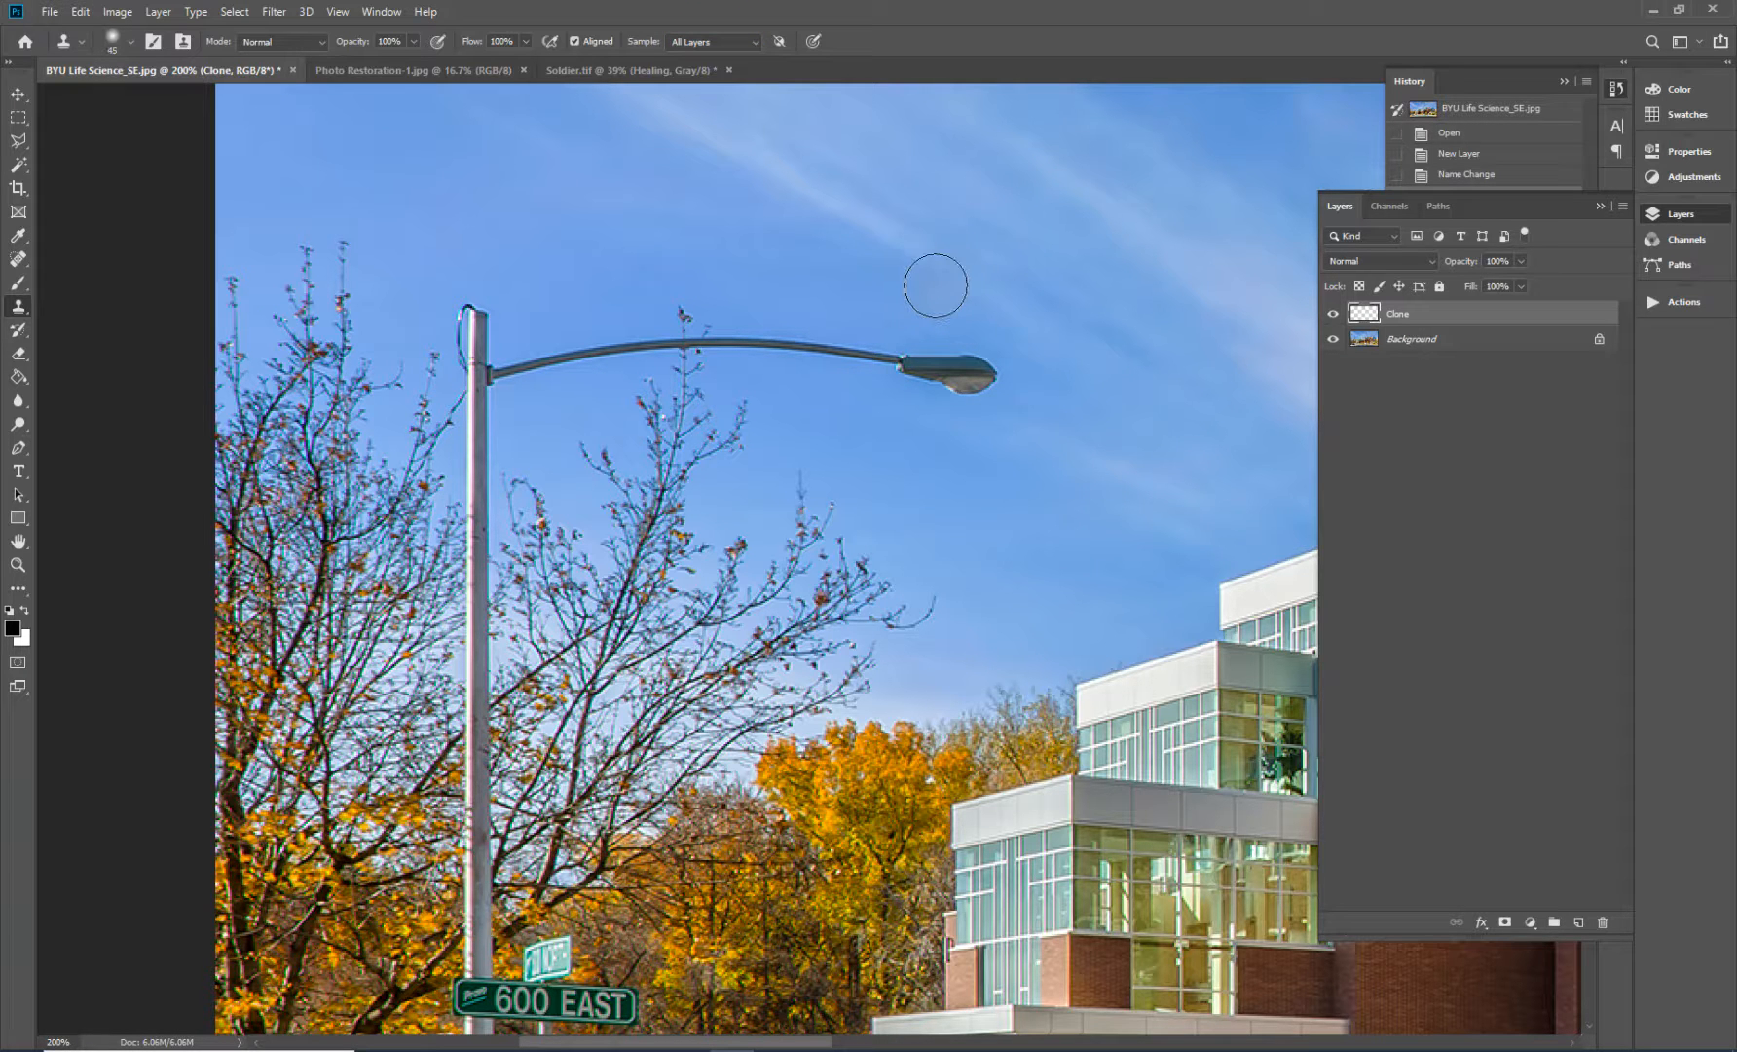
key("bracketright")
key("bracketleft")
- Clone sky over the lamp head, its arm and the upper part of the pole between the trees
mouse_move(973, 376)
left_mouse_down()
mouse_move(899, 368)
mouse_move(971, 370)
mouse_move(910, 329)
mouse_move(919, 364)
mouse_move(984, 376)
mouse_move(852, 357)
left_mouse_up()
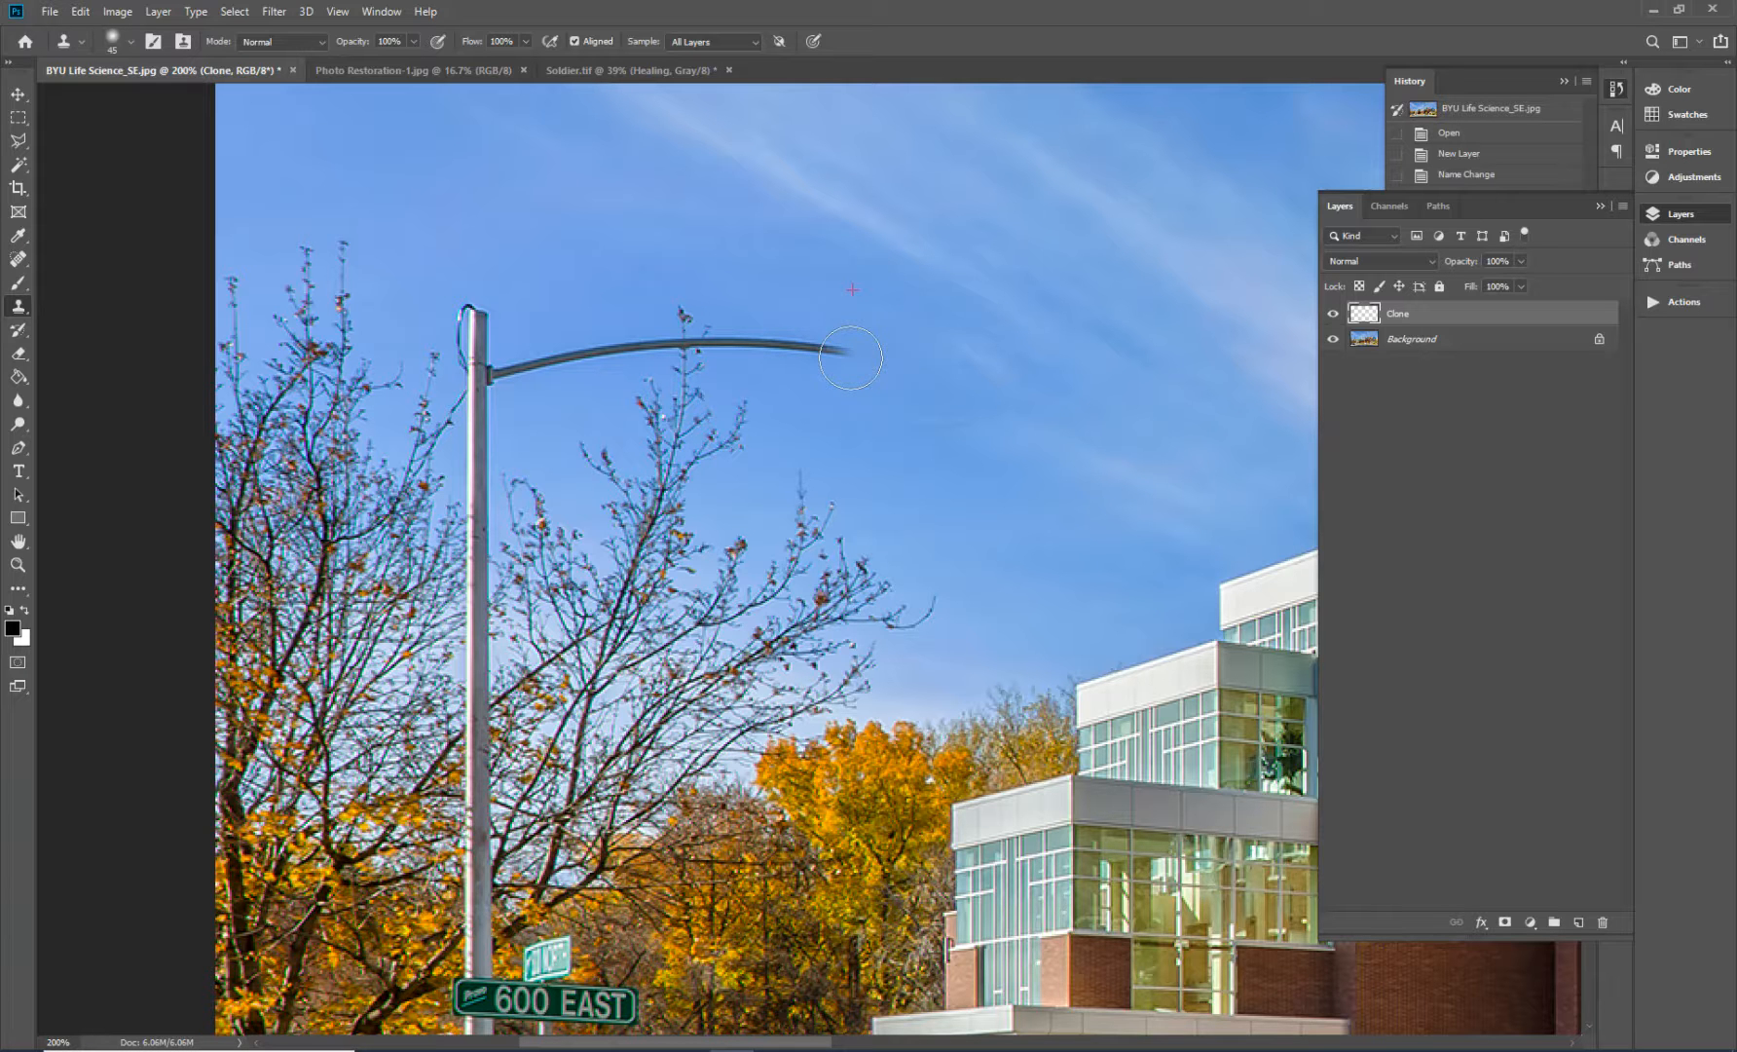
mouse_move(848, 358)
left_mouse_down()
mouse_move(656, 316)
mouse_move(646, 339)
mouse_move(502, 356)
left_mouse_up()
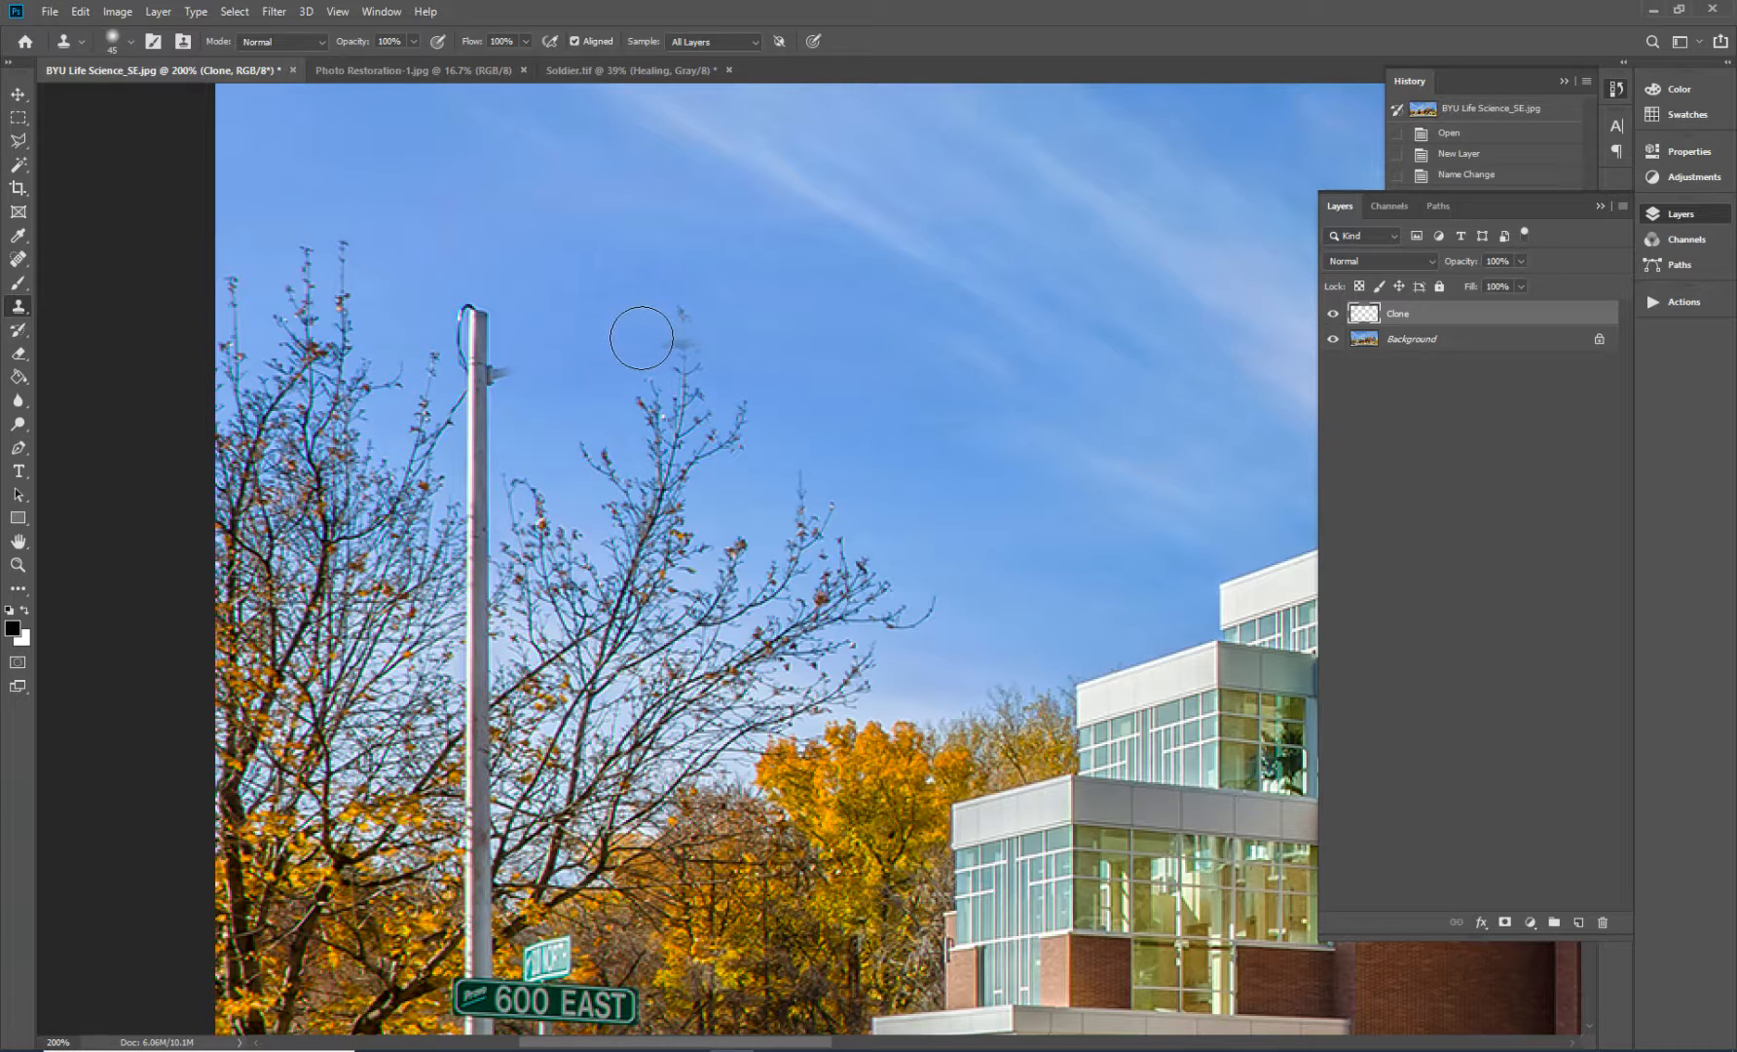
mouse_move(469, 307)
left_mouse_down()
mouse_move(503, 360)
mouse_move(473, 337)
left_mouse_up()
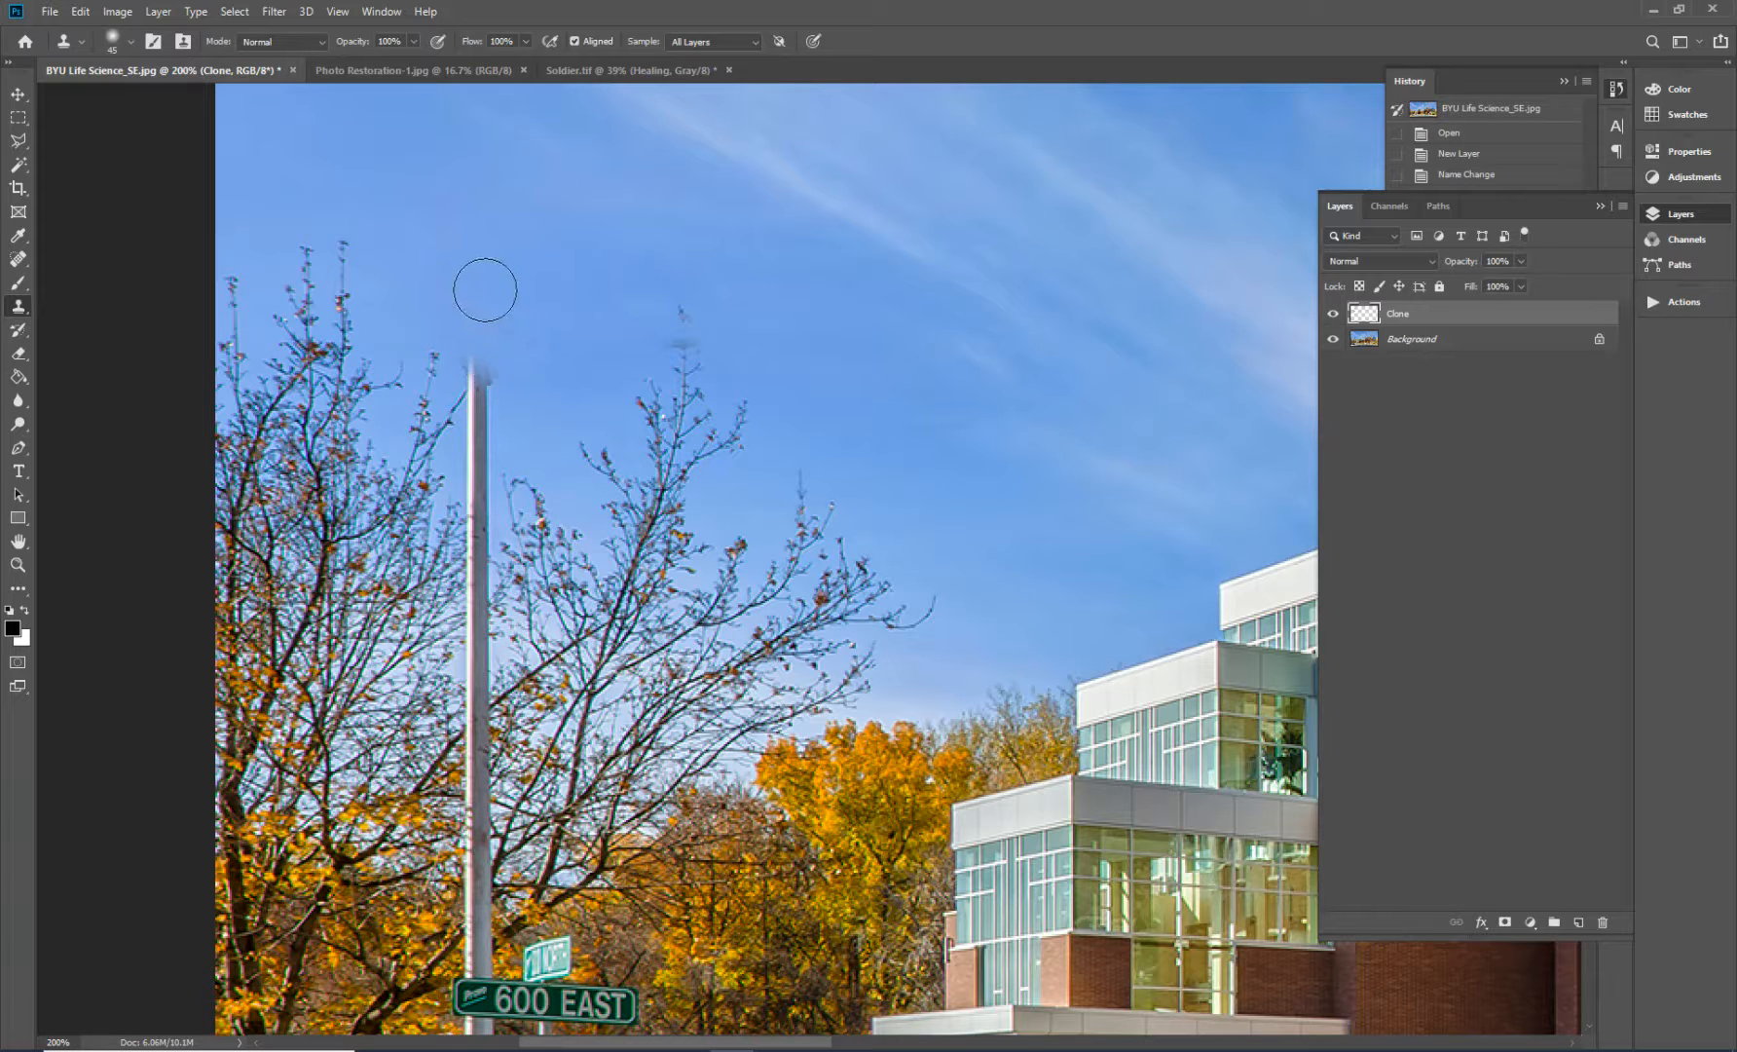
left_click_drag(463, 315, 486, 402)
key("ctrl+z")
left_click(542, 347, "alt")
mouse_move(475, 349)
left_mouse_down()
mouse_move(466, 673)
mouse_move(453, 628)
left_mouse_up()
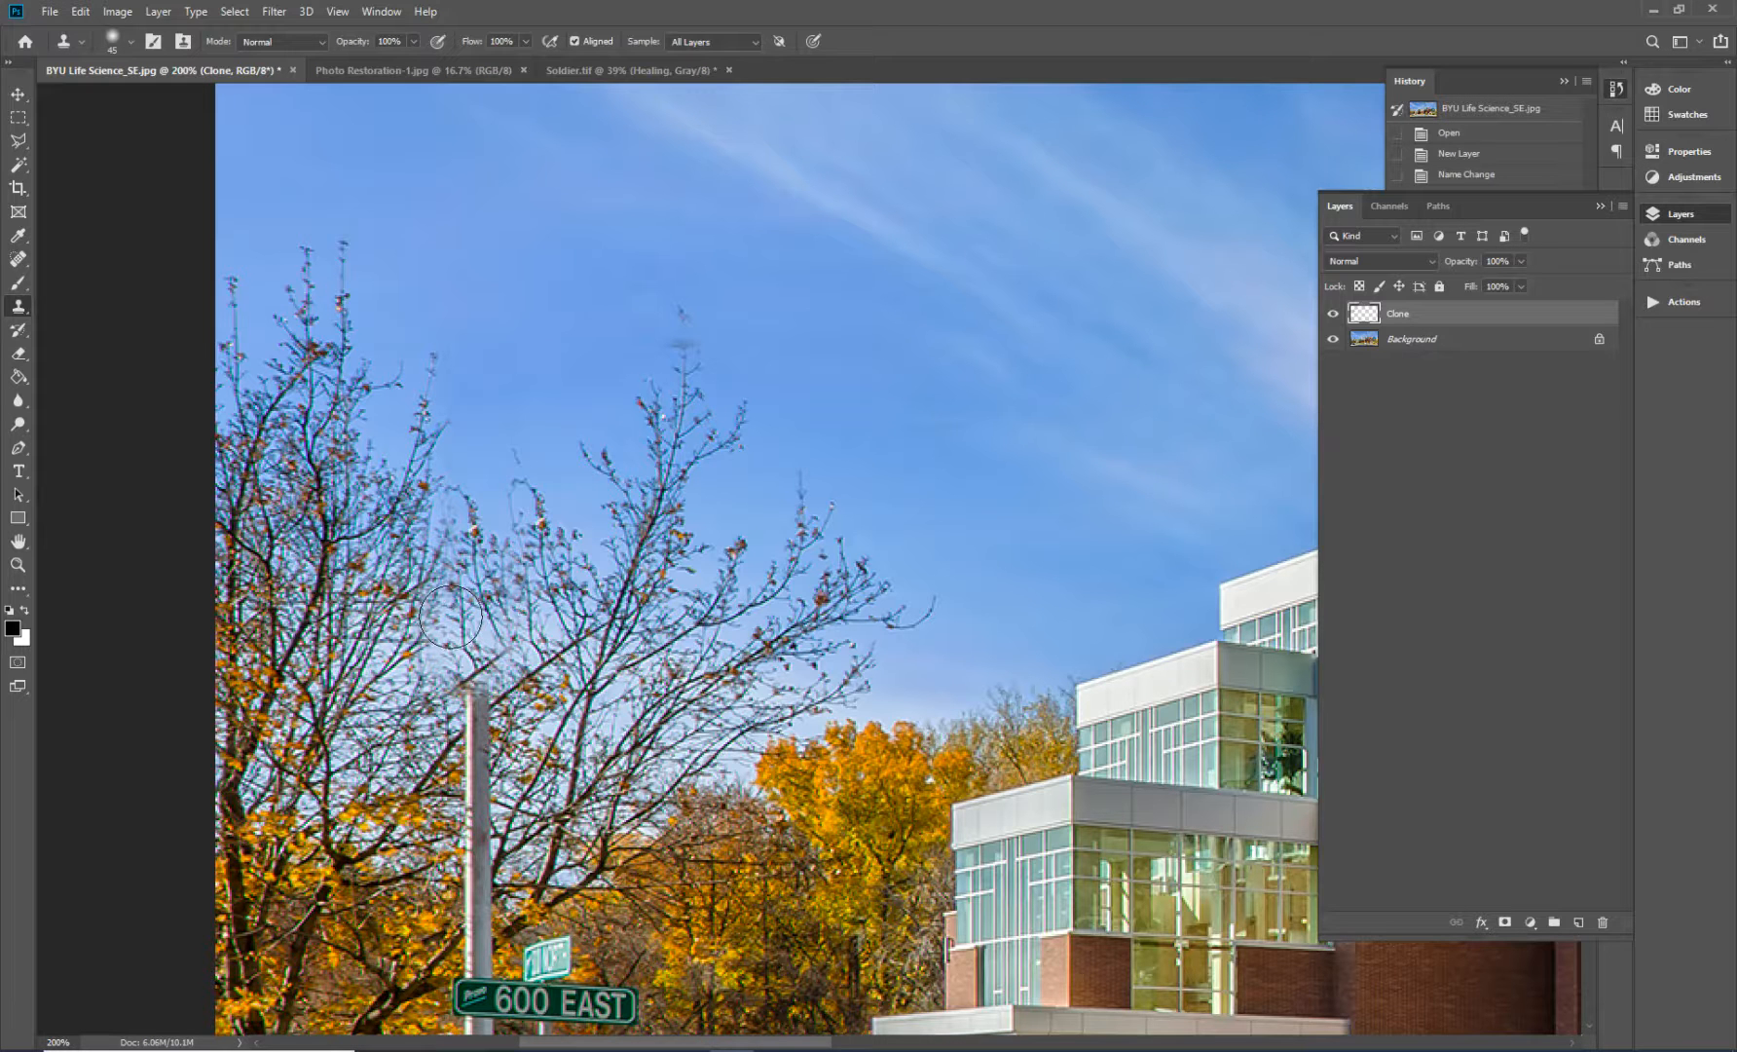
- Clone branches and foliage over the remaining pole down to the 600 EAST street sign
scroll(501, 617, "down", 1)
scroll(502, 618, "down", 1)
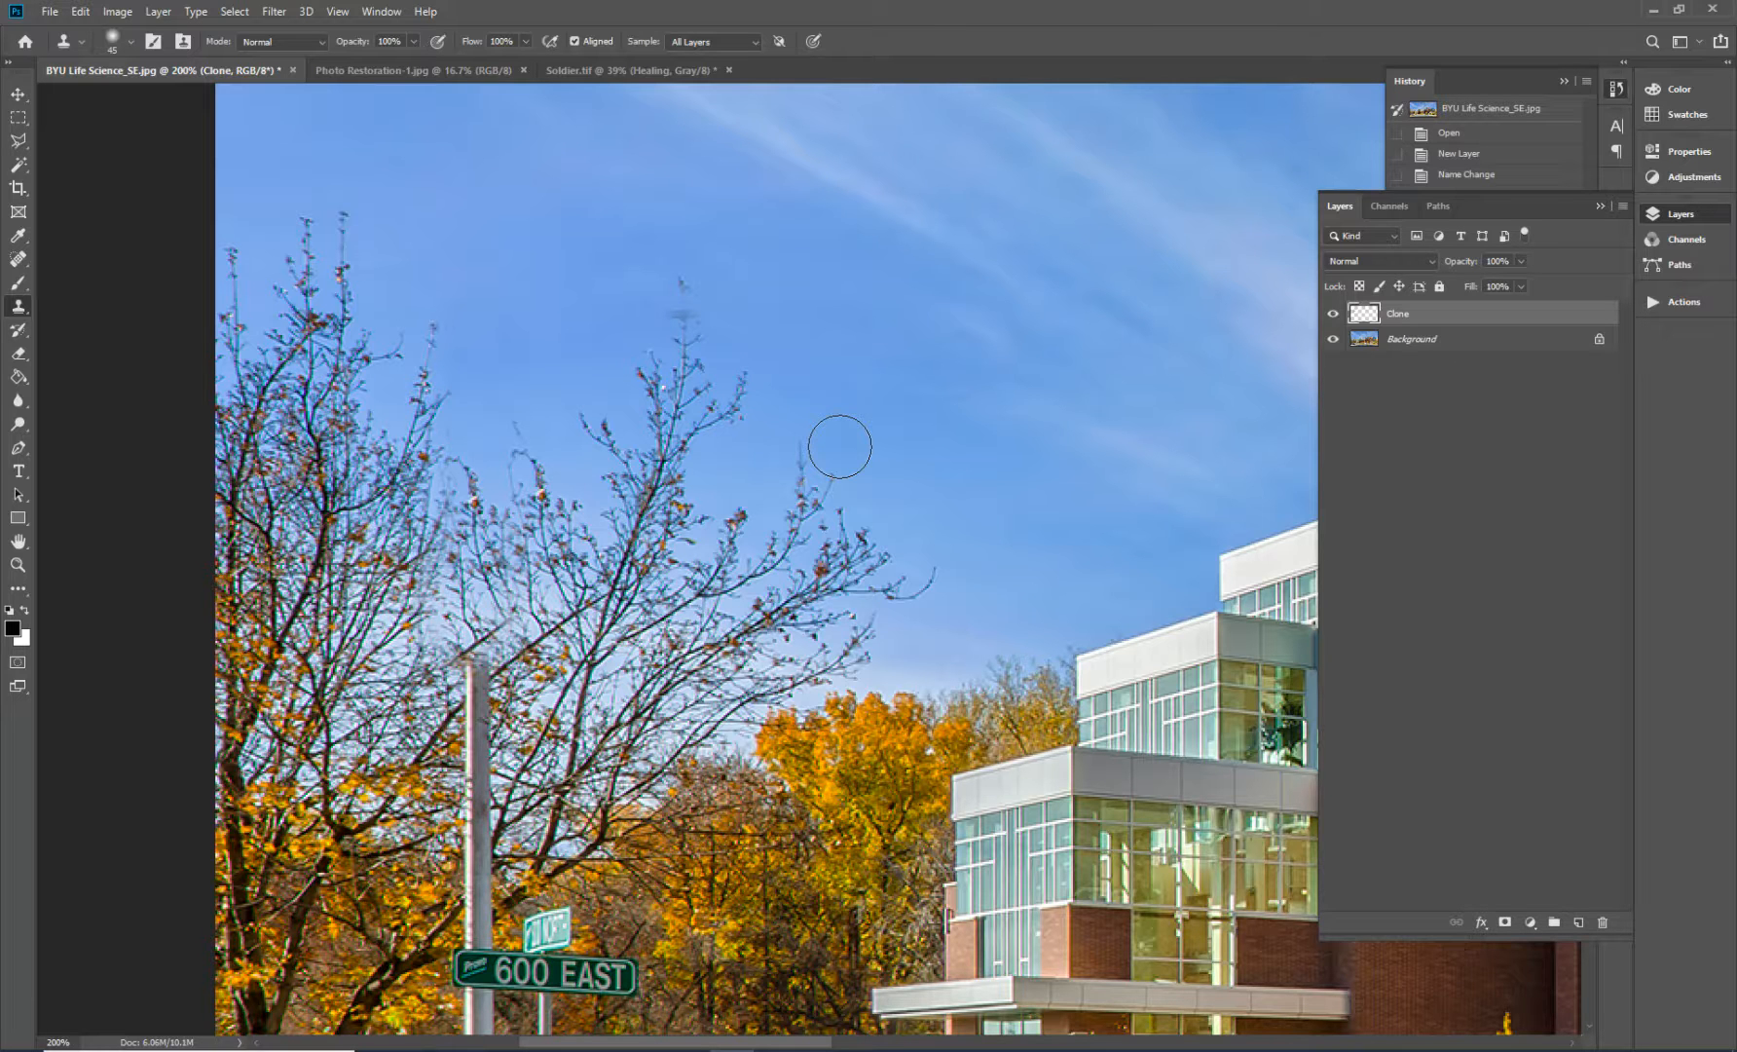
scroll(546, 565, "down", 2)
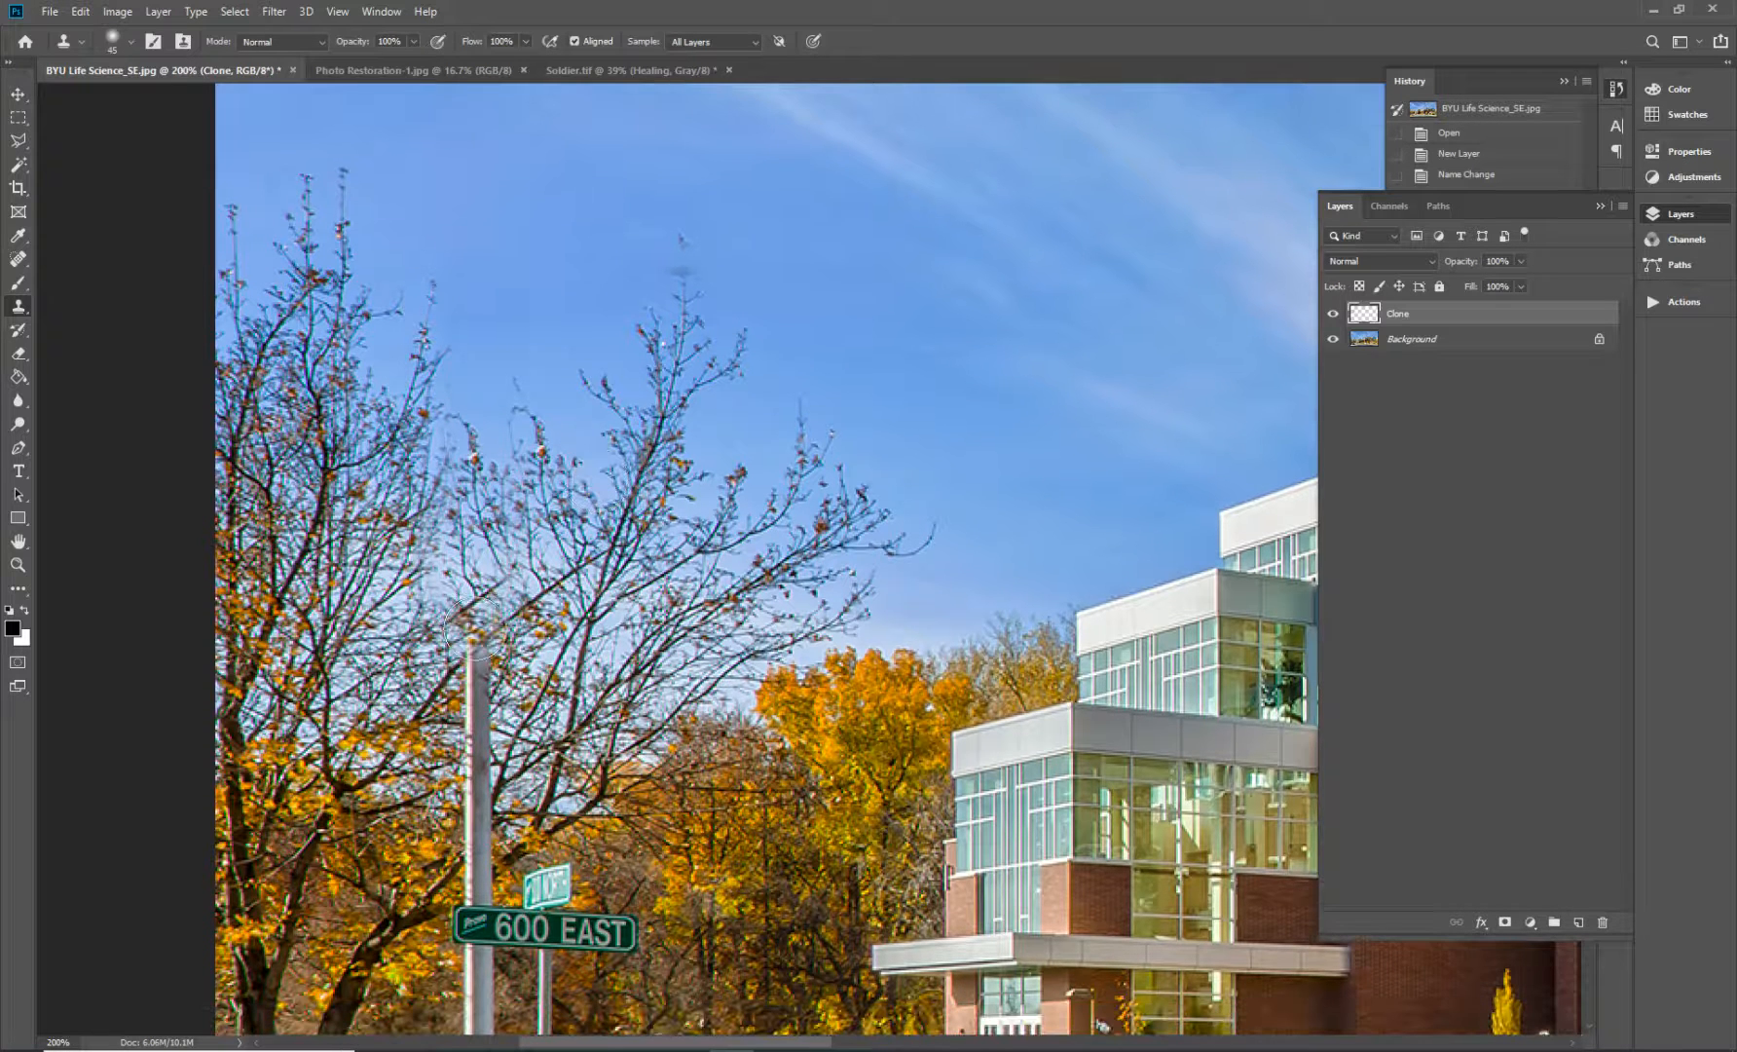
left_click_drag(487, 664, 468, 758)
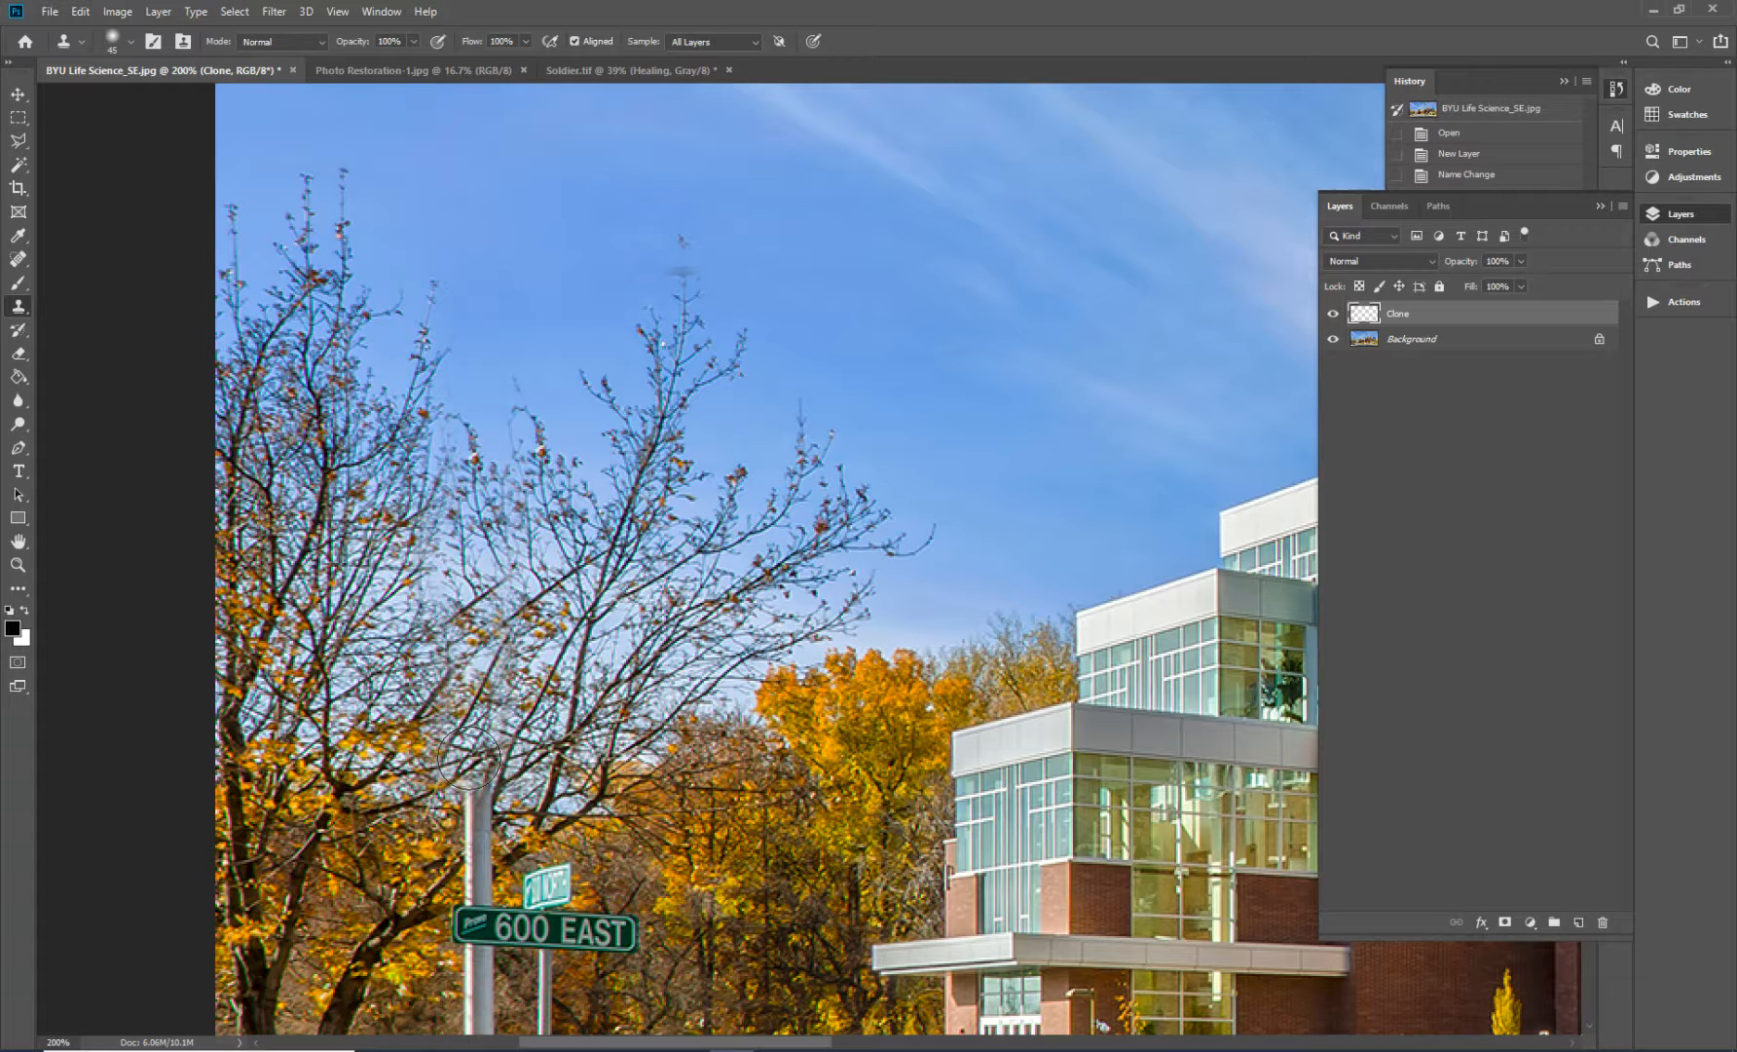
scroll(494, 693, "down", 1)
scroll(497, 694, "down", 2)
left_click_drag(472, 732, 475, 763)
left_click(477, 771)
left_click(476, 780)
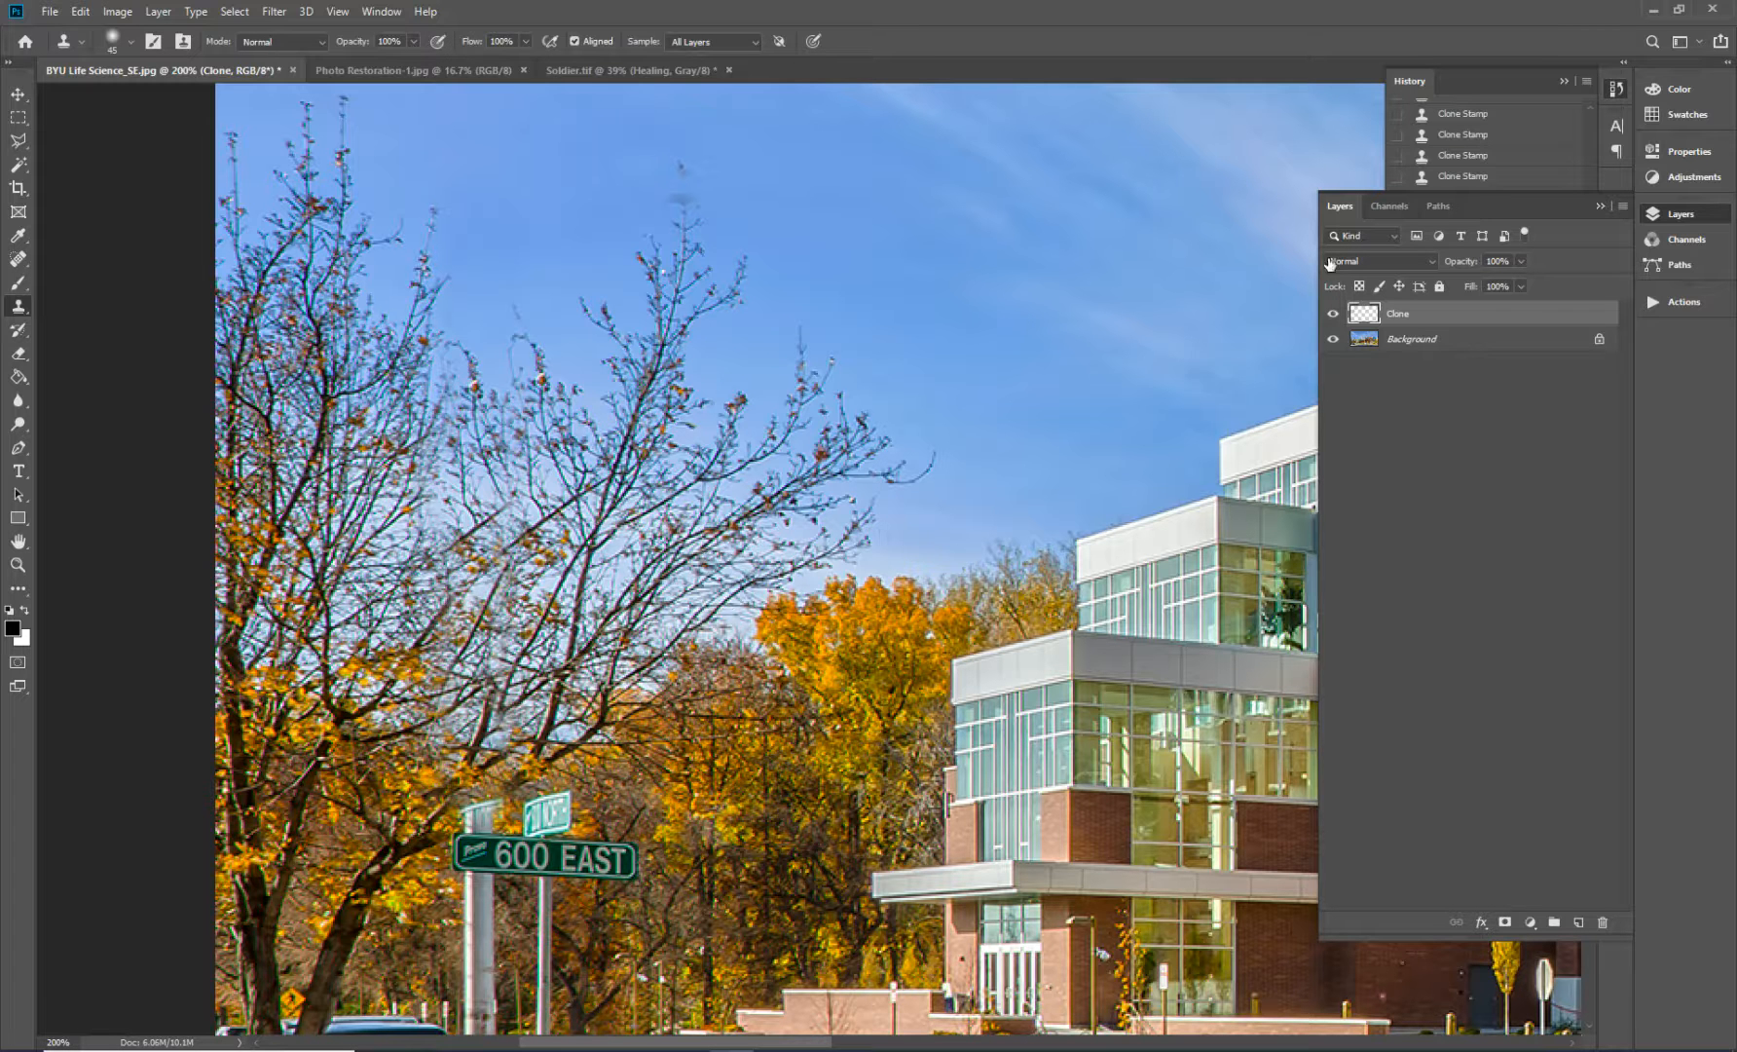
- Revert the photo to the Name Change history state to discard all clone strokes
left_click(1471, 88)
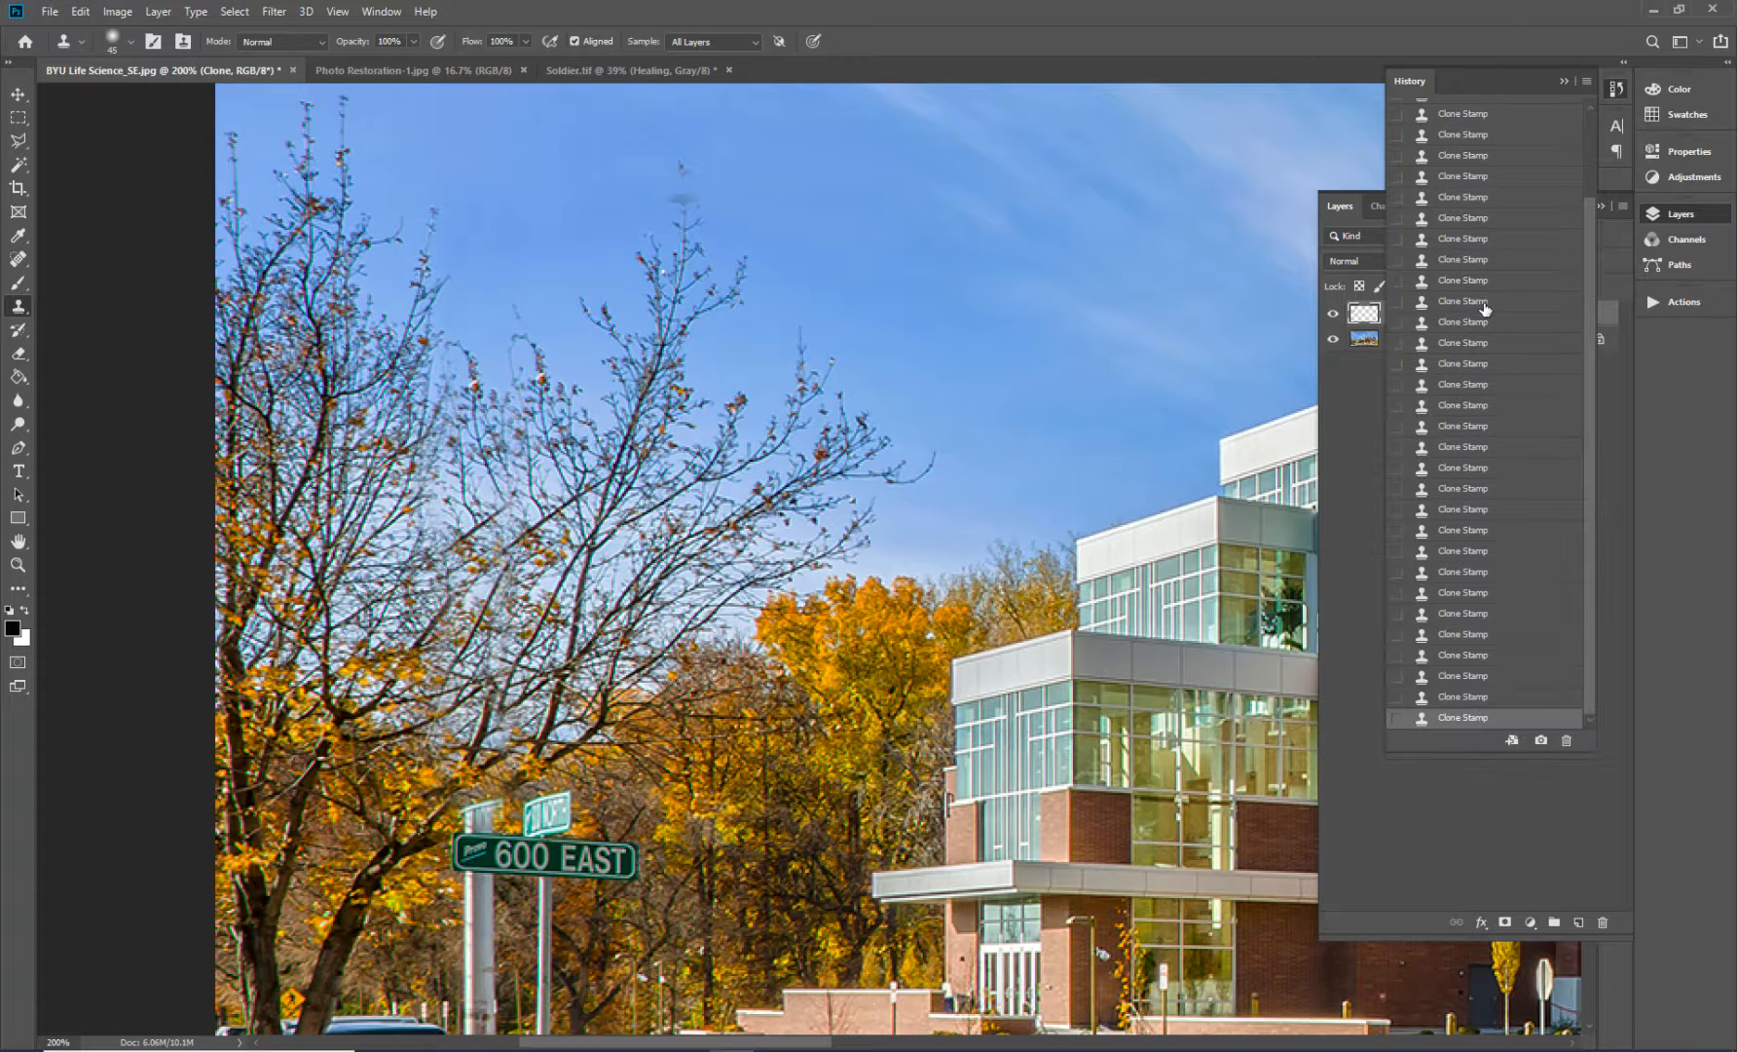
scroll(1485, 310, "up", 2)
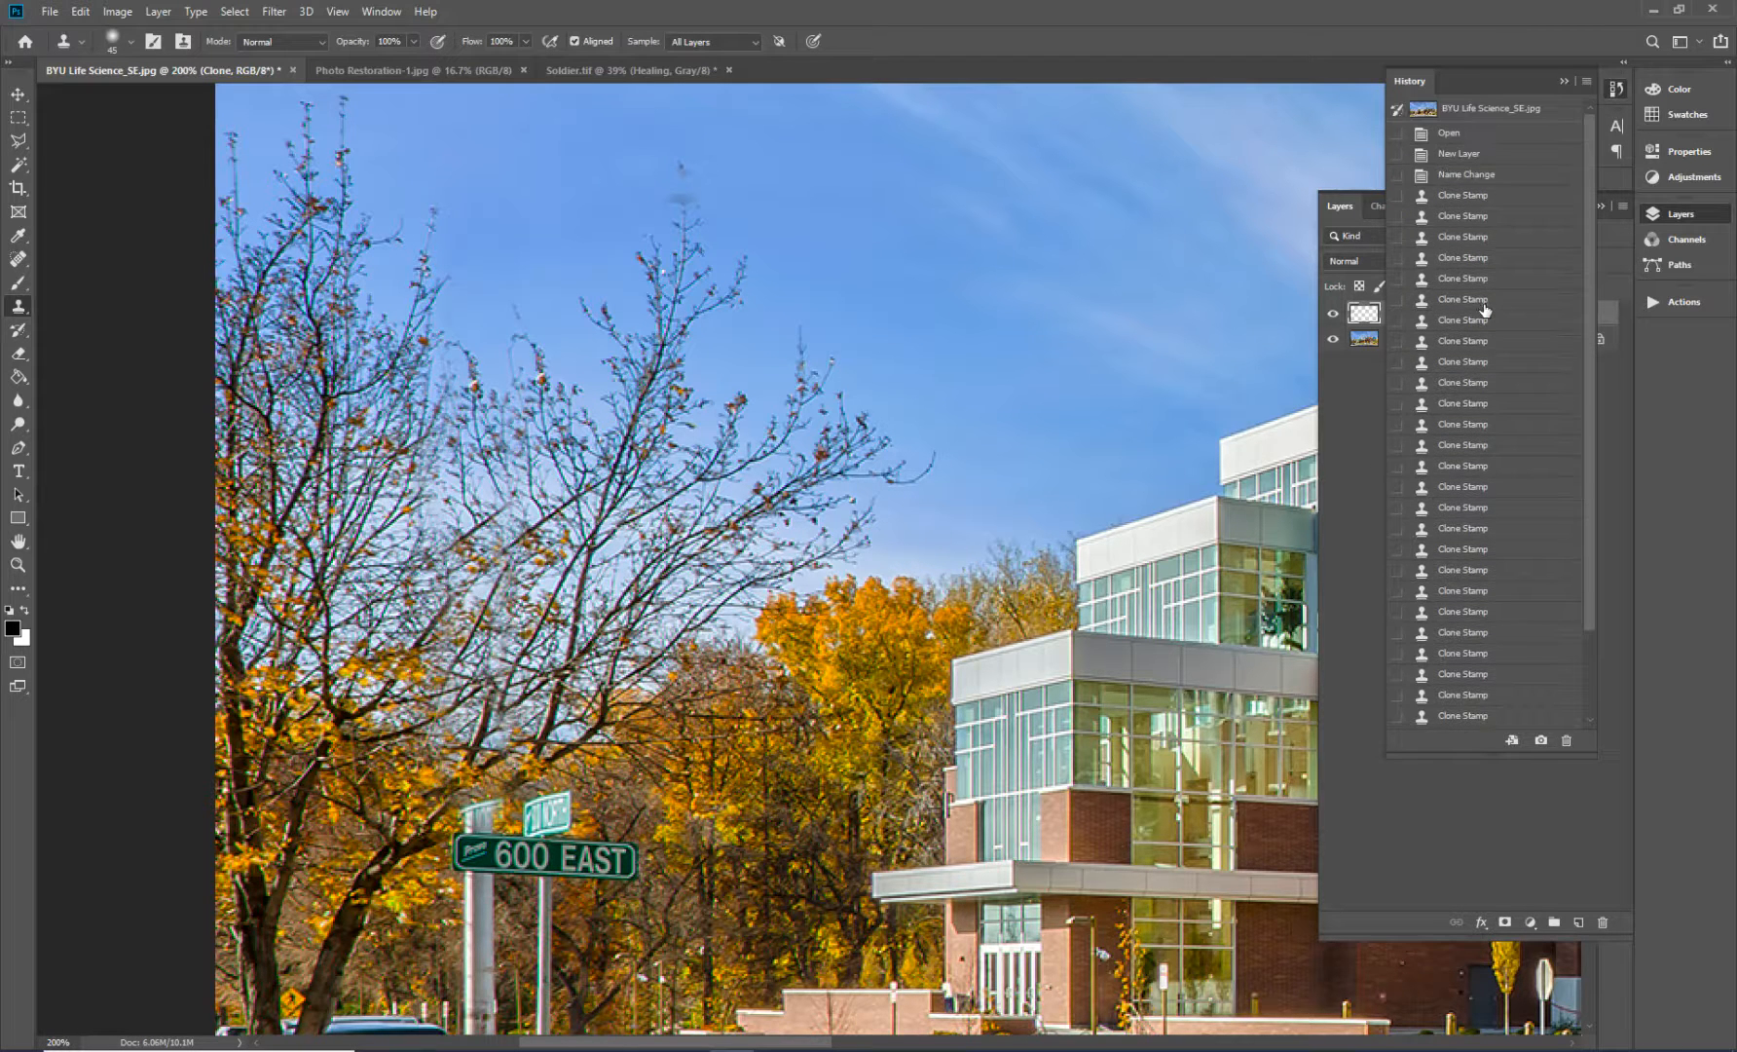
left_click(1466, 177)
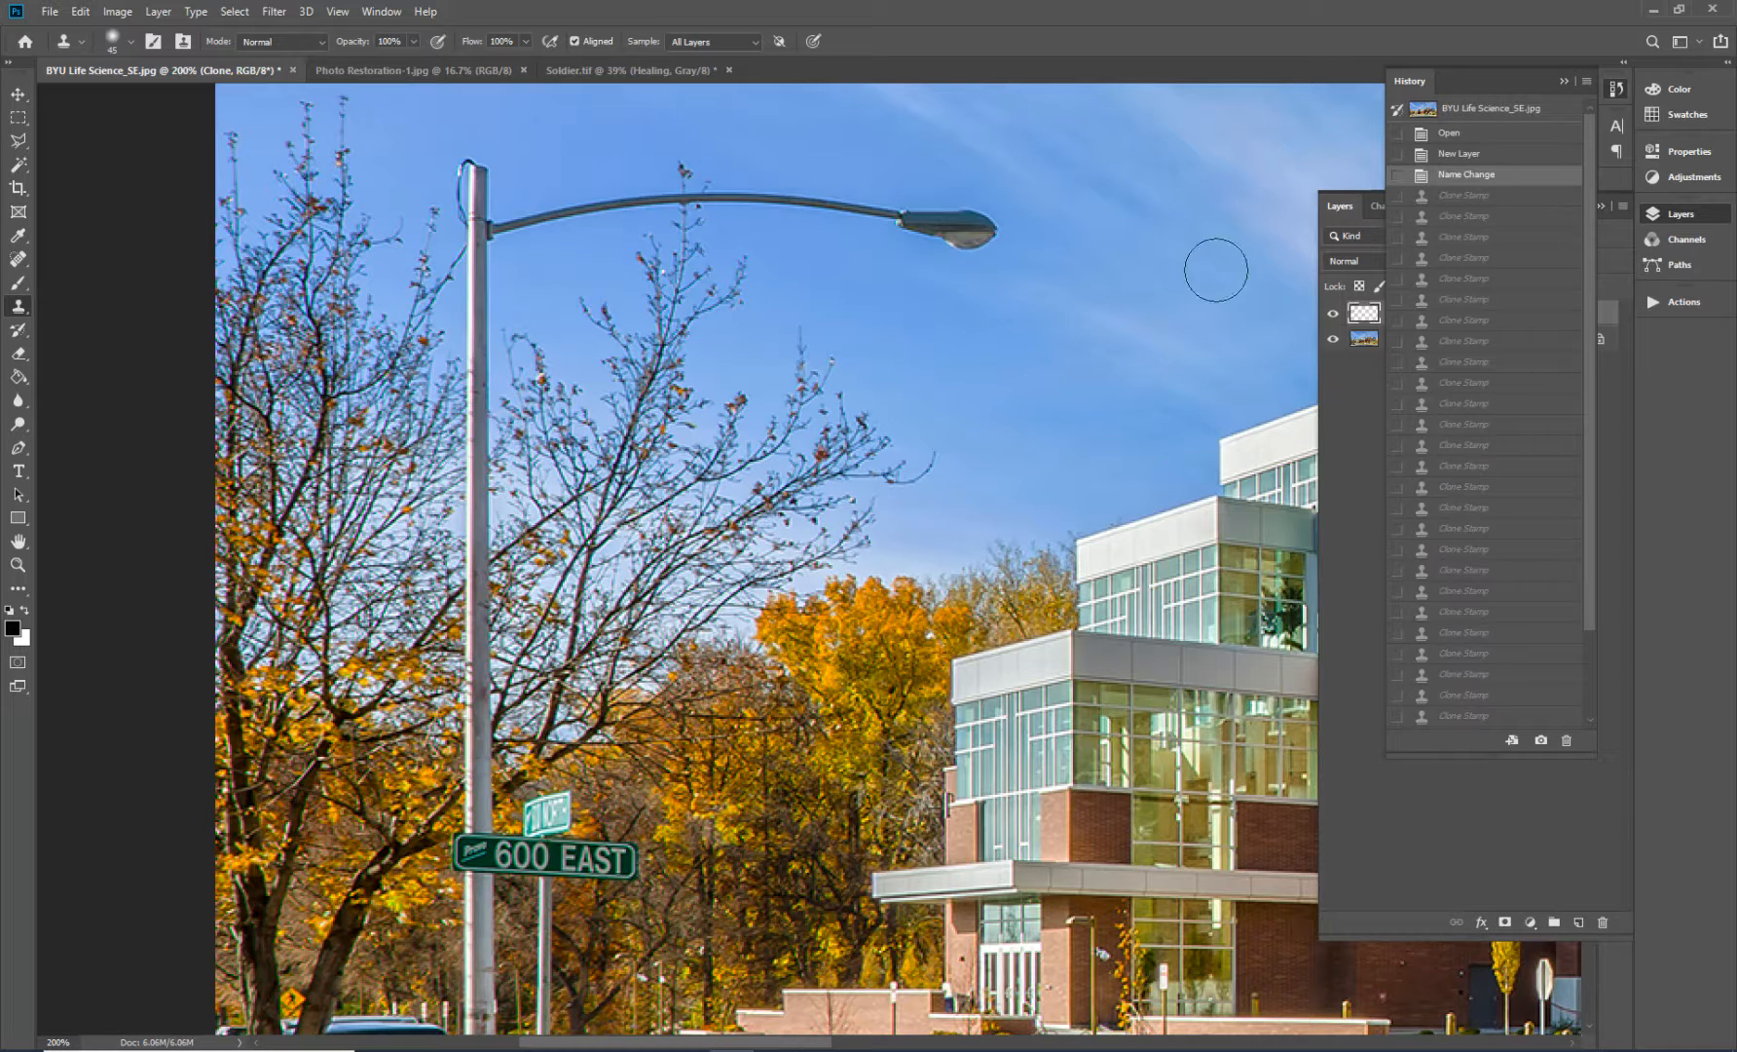
- Resample the clear sky just above the lamp and clone it over the lamp head
scroll(941, 304, "up", 5)
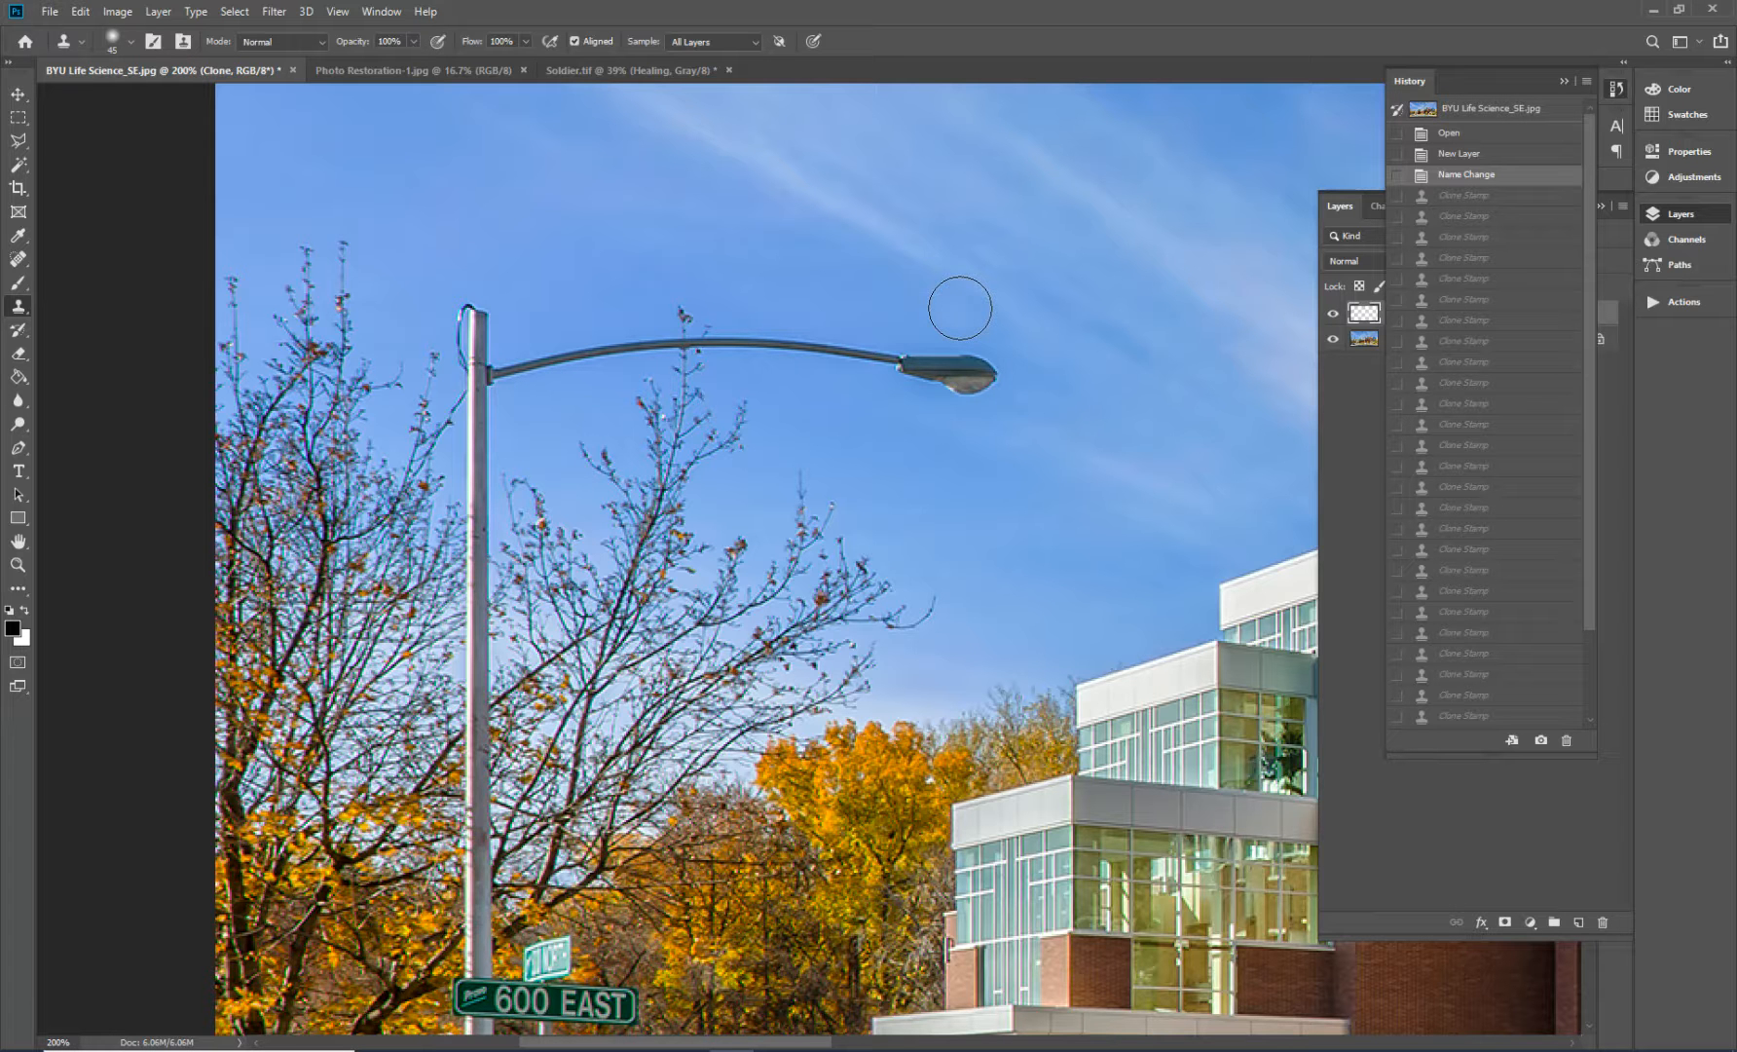
left_click_drag(949, 336, 943, 383)
key("alt")
left_click(965, 301, "alt")
left_click(966, 303, "alt")
left_click(961, 308, "alt")
left_click_drag(961, 336, 968, 370)
left_click(970, 295, "alt")
left_click(964, 373)
left_click(964, 374)
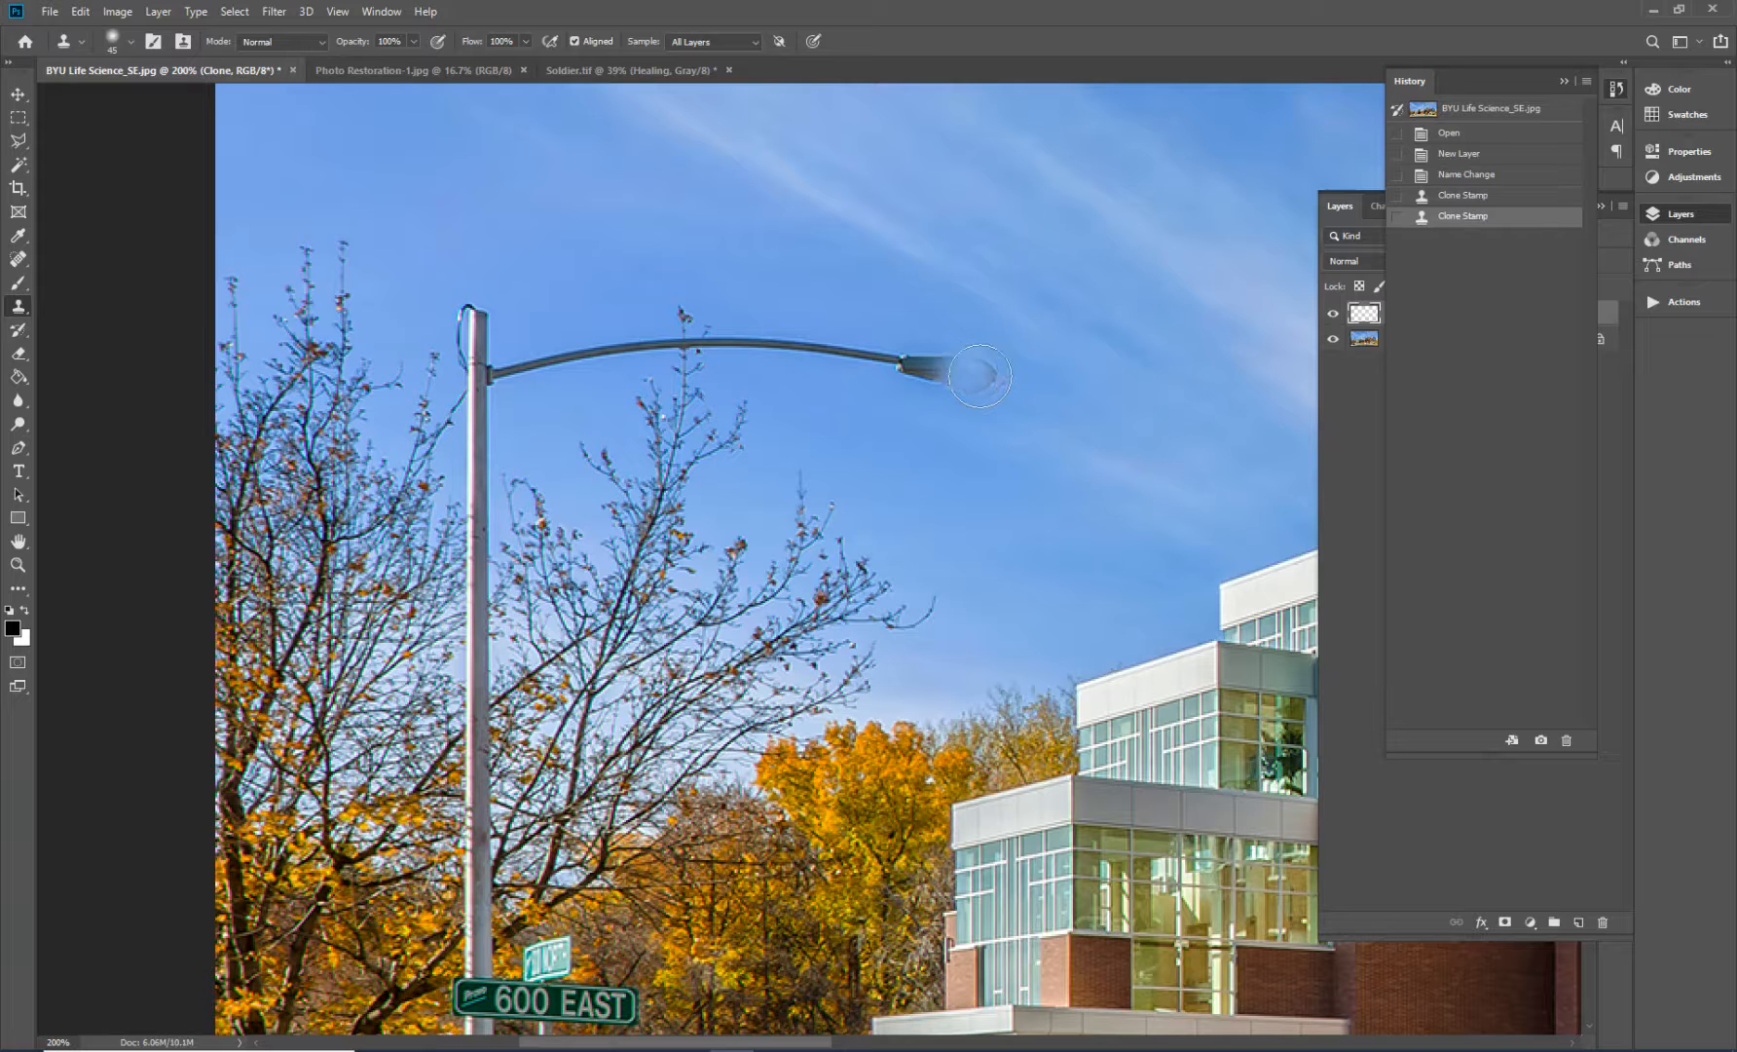
left_click(982, 376)
- Clone sky along the lamp arm from its outer end back to the pole
left_click_drag(984, 376, 735, 343)
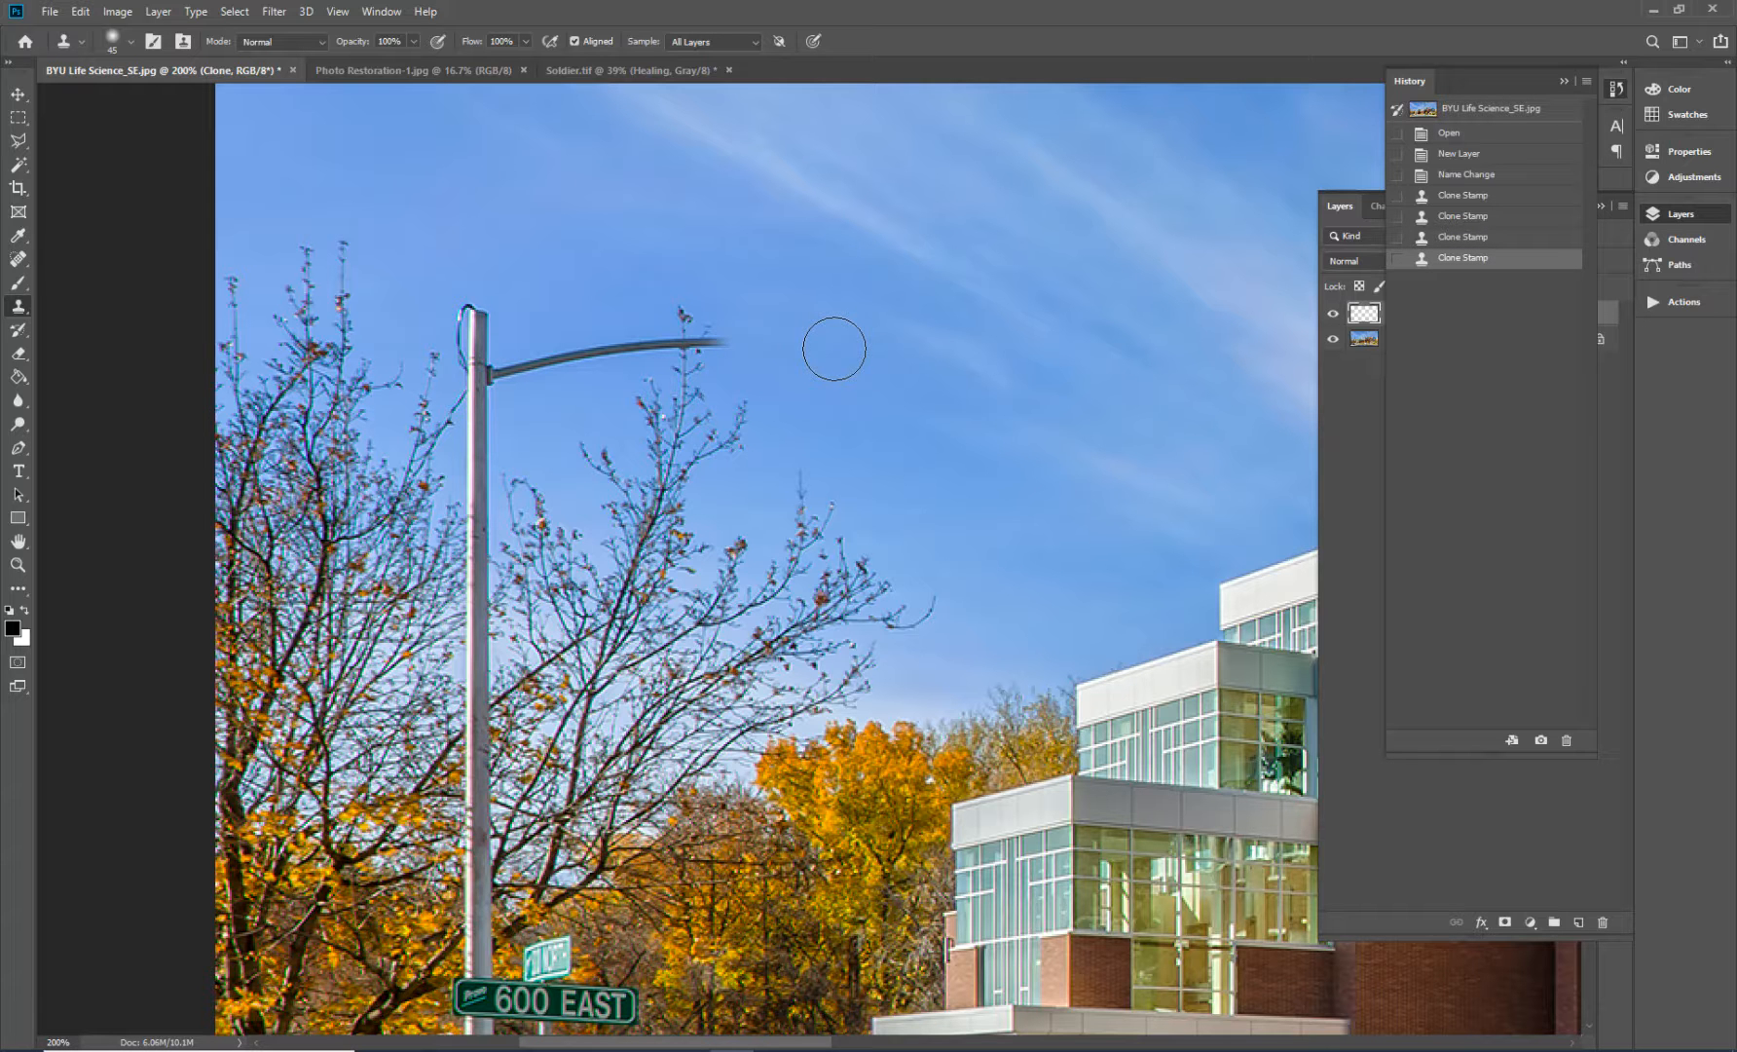
left_click(733, 333)
left_click(648, 343)
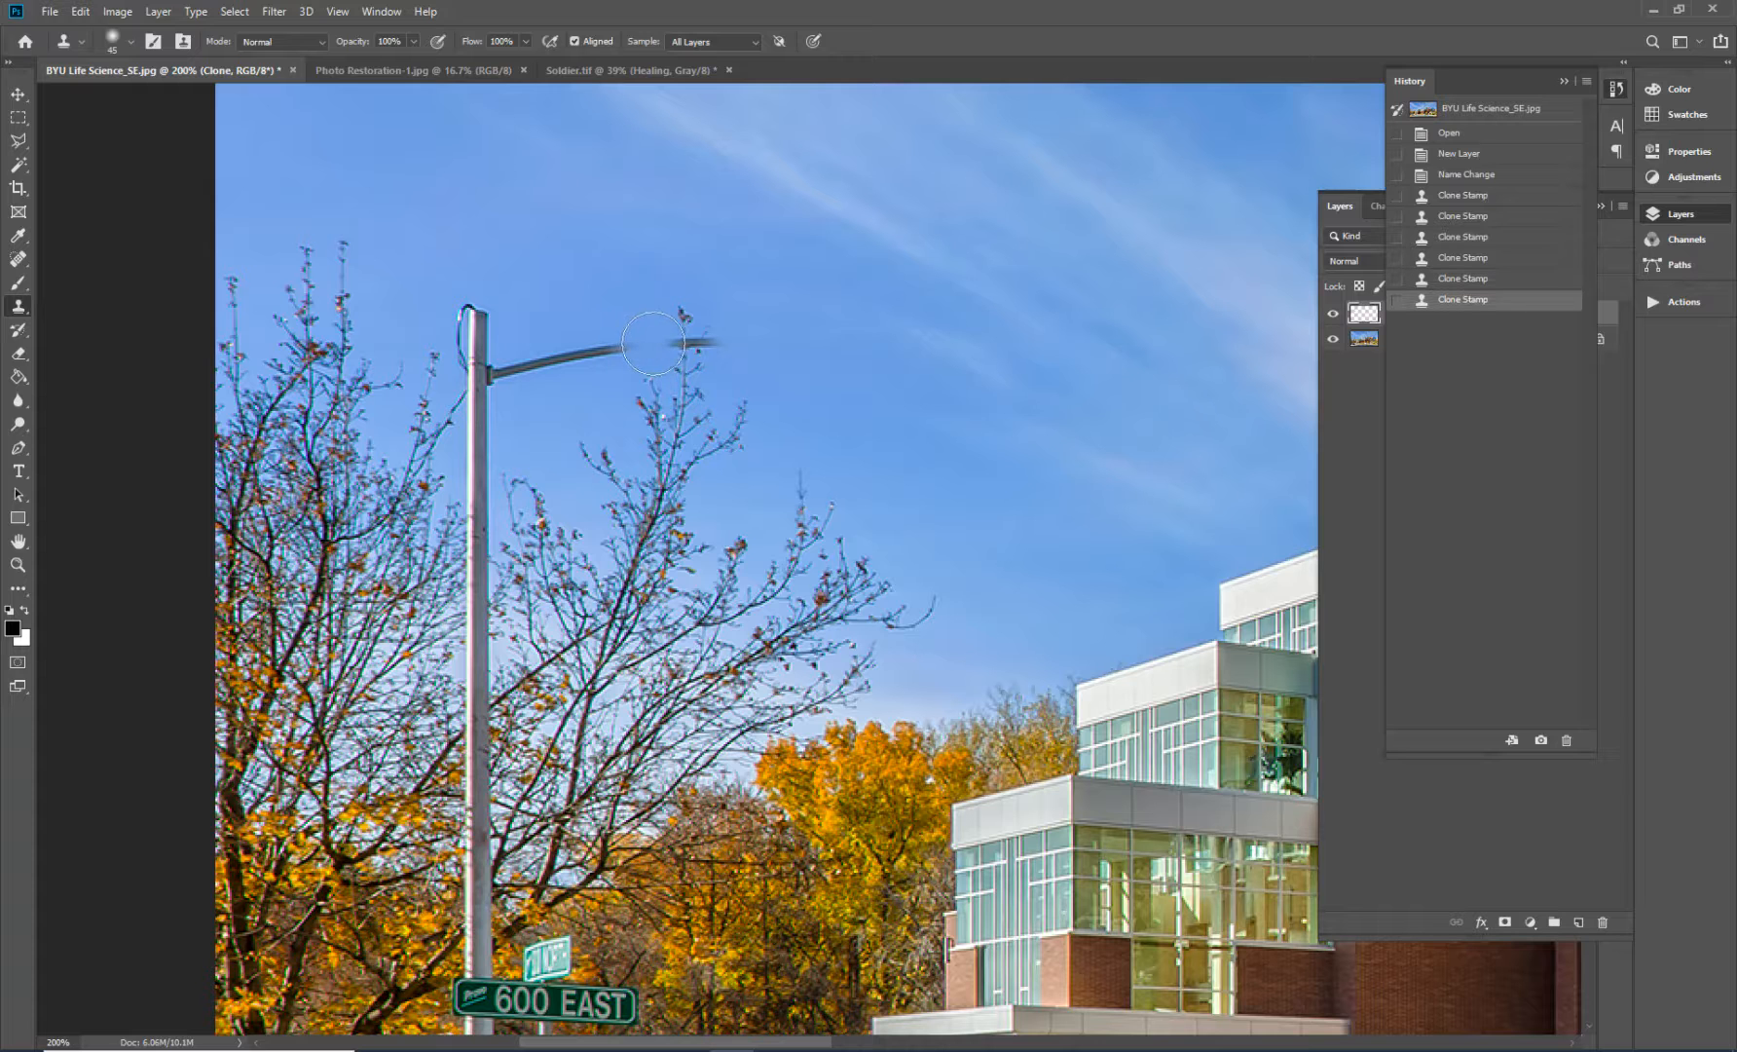
left_click(659, 342)
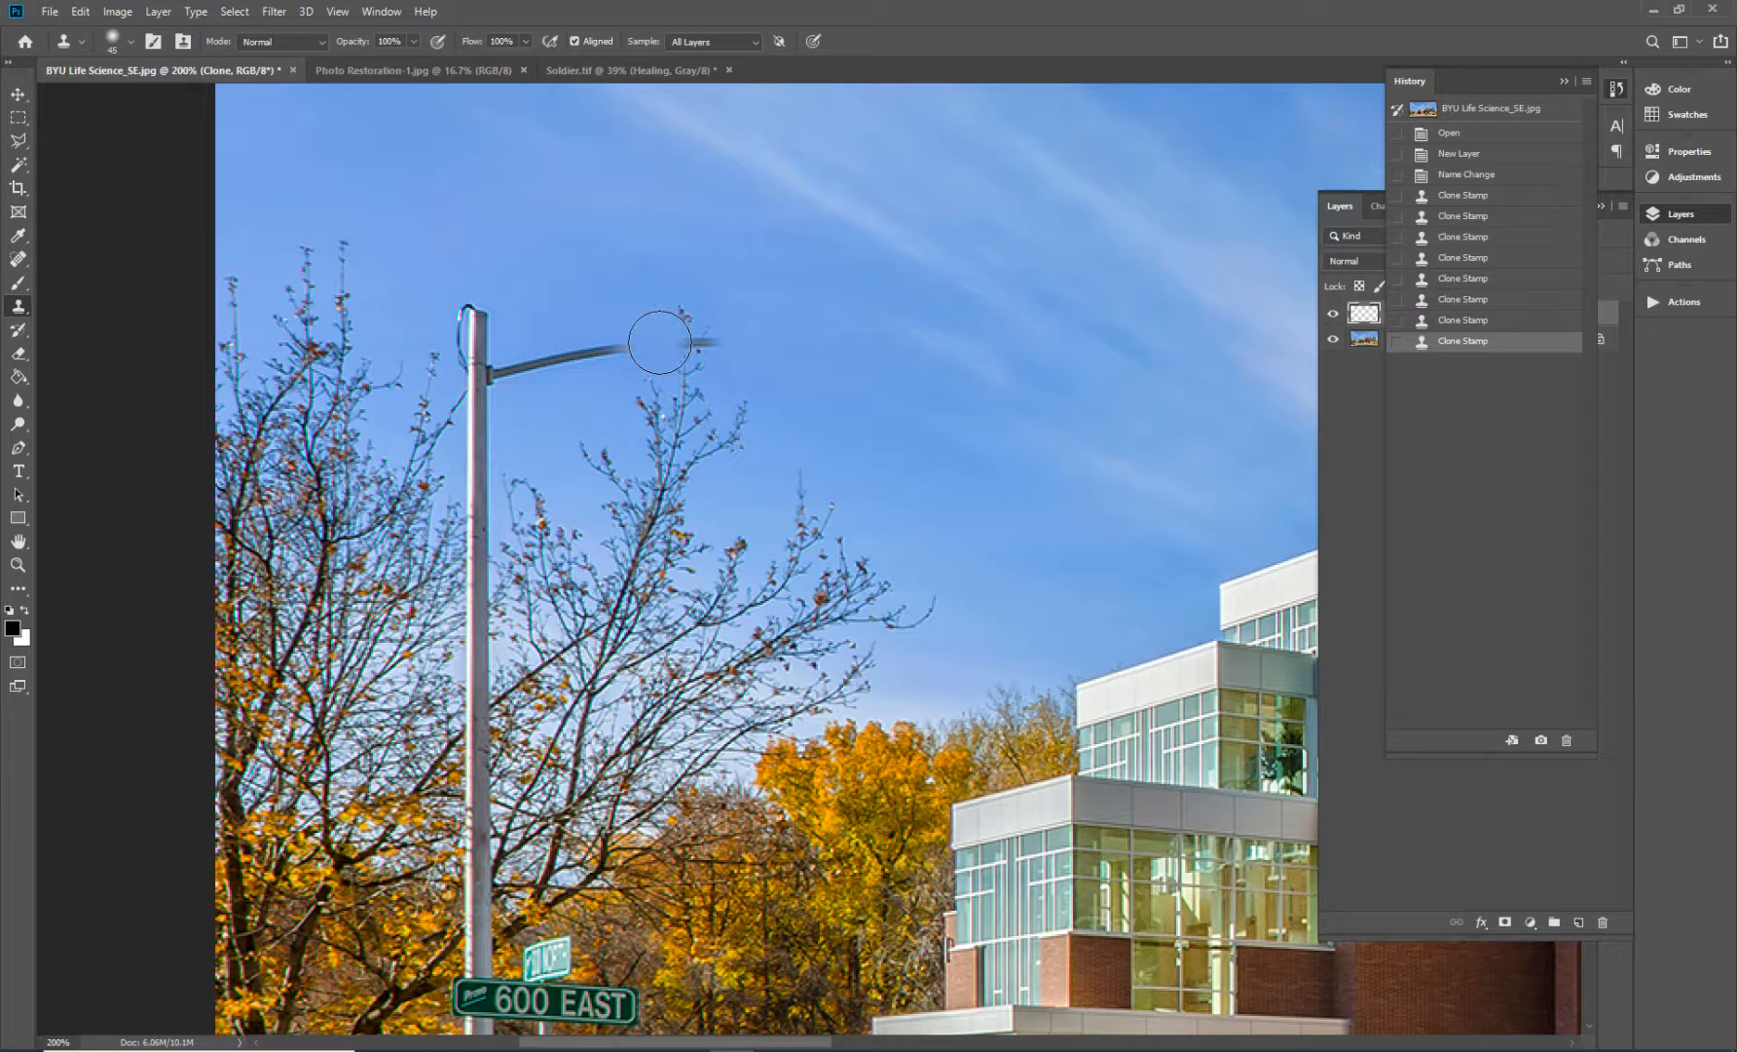
mouse_move(639, 340)
left_mouse_down()
mouse_move(515, 356)
mouse_move(547, 360)
mouse_move(481, 333)
left_mouse_up()
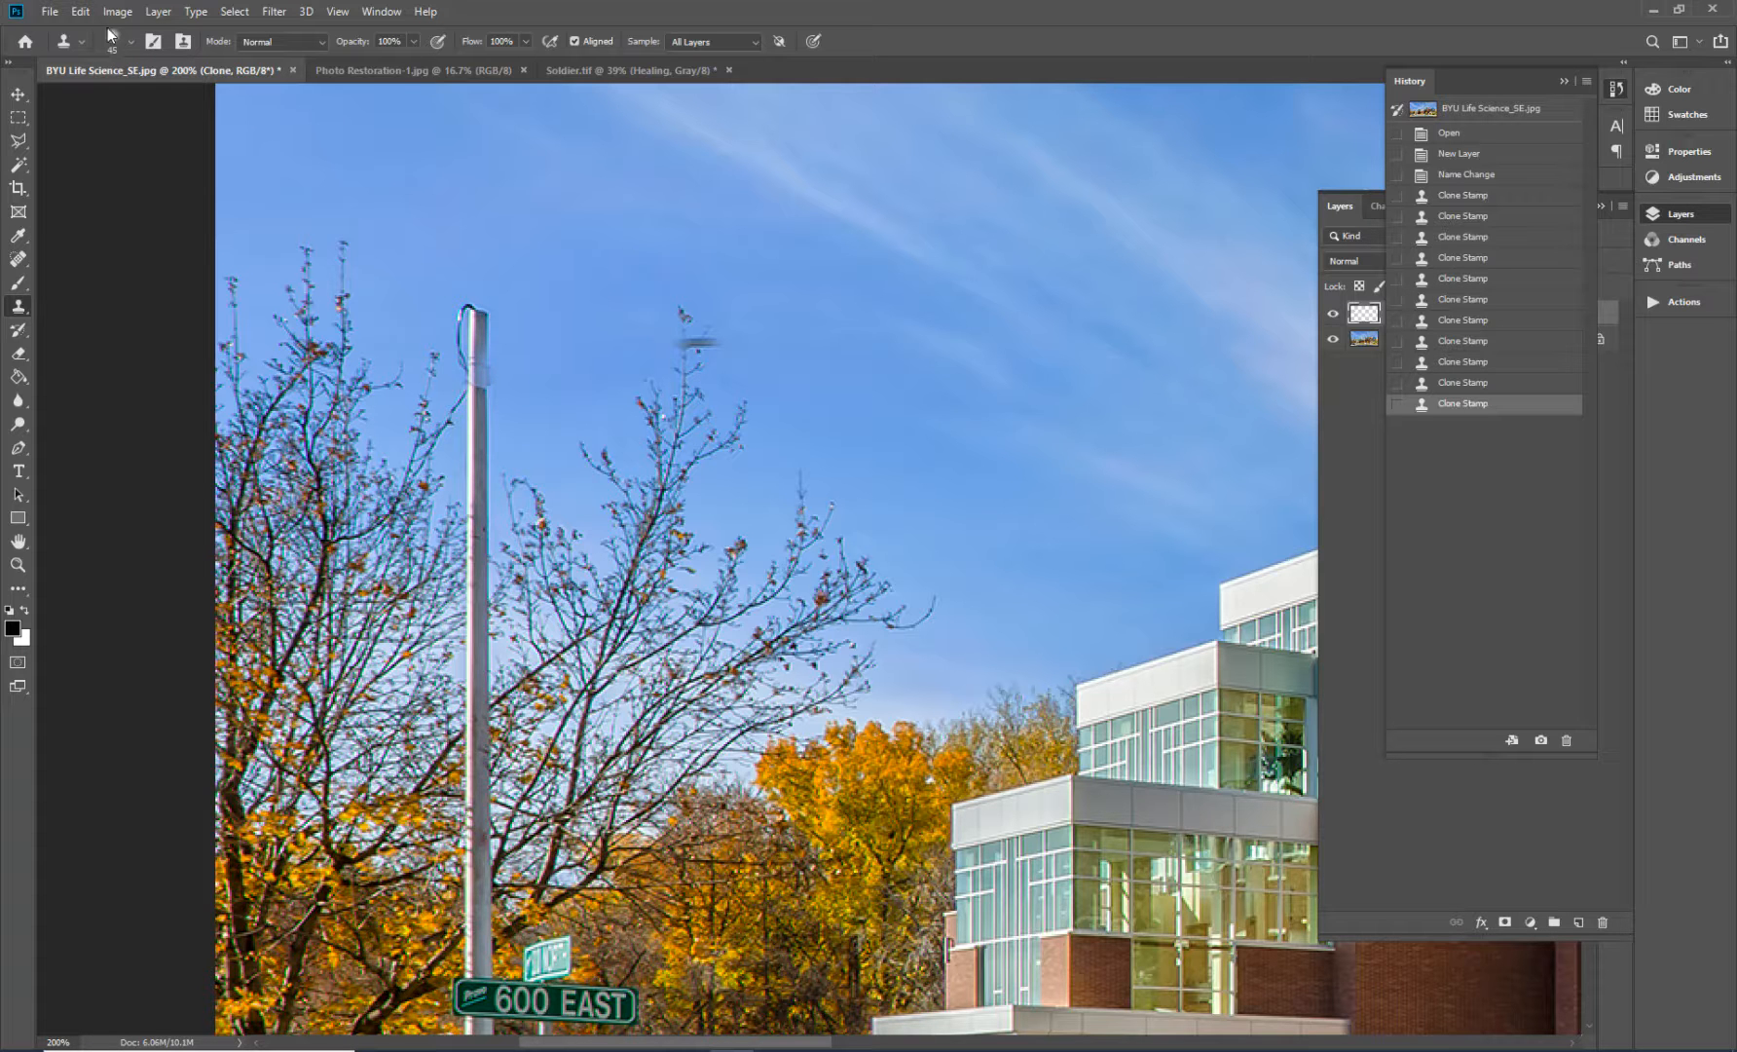
- Clone sky over the top of the pole down to the first branches, stepping back the last two strokes
mouse_move(467, 323)
left_mouse_down()
mouse_move(461, 304)
mouse_move(465, 341)
mouse_move(484, 331)
mouse_move(475, 395)
left_mouse_up()
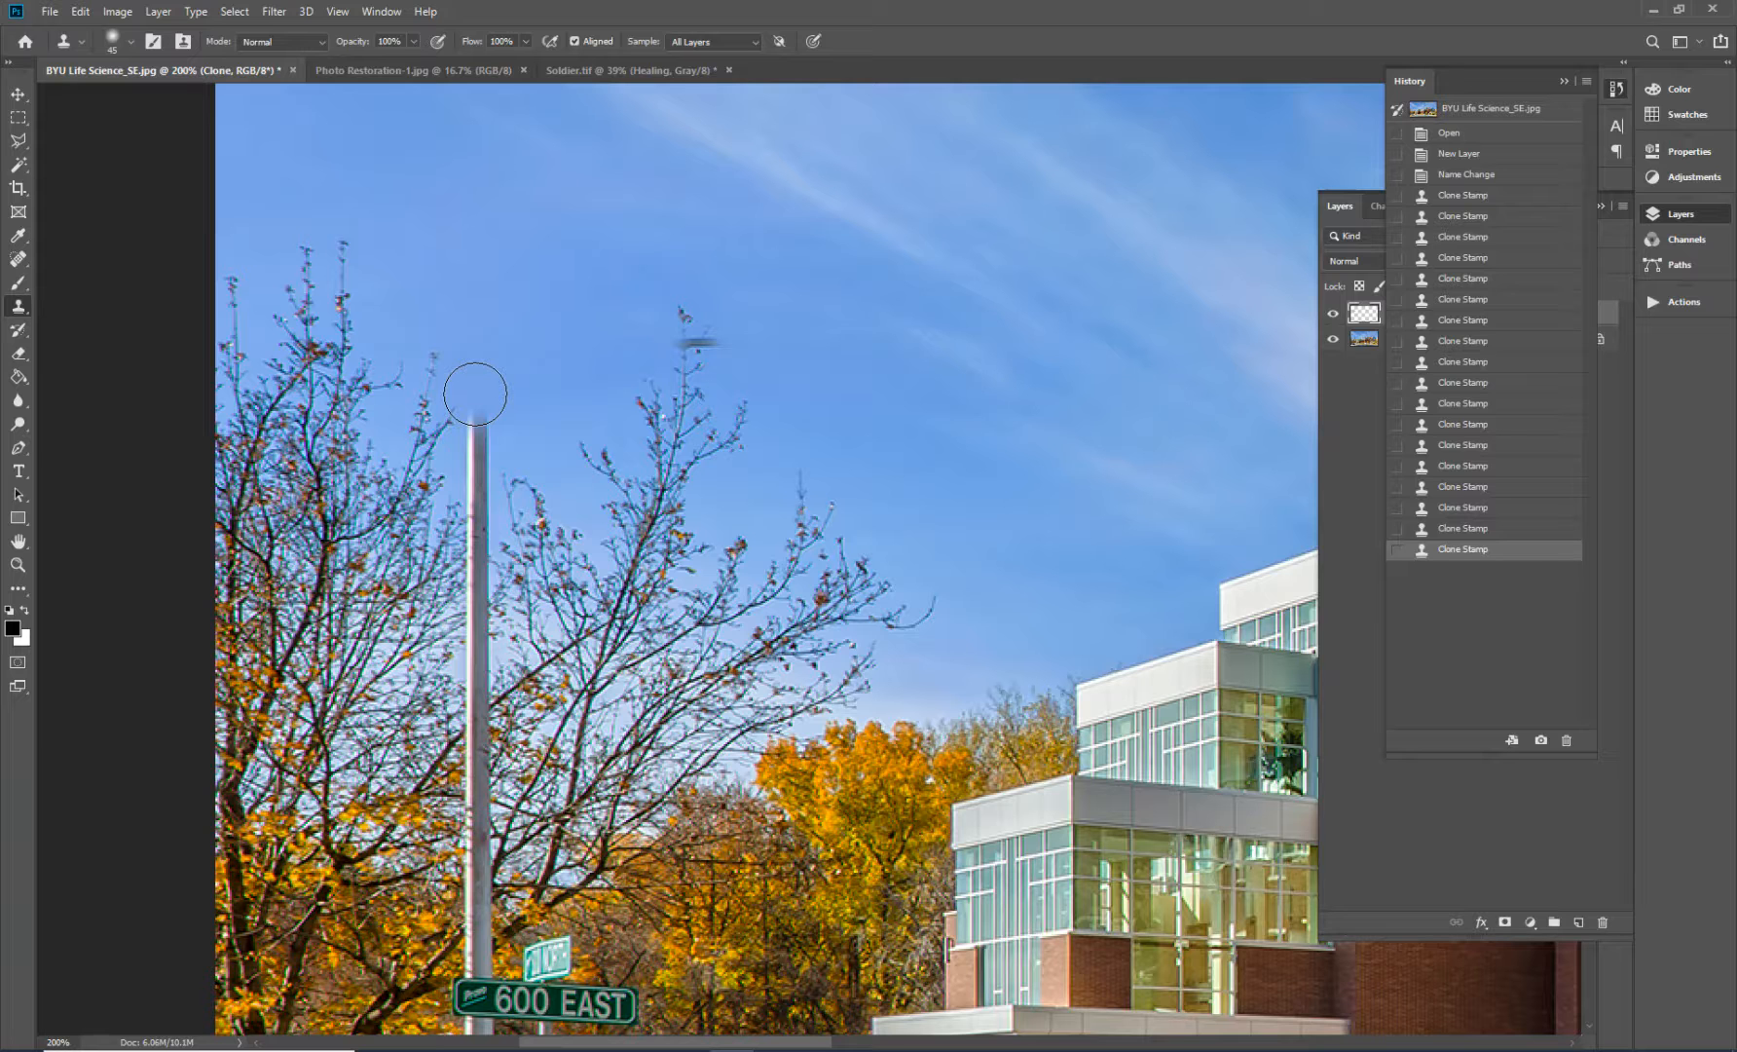
left_click(470, 387)
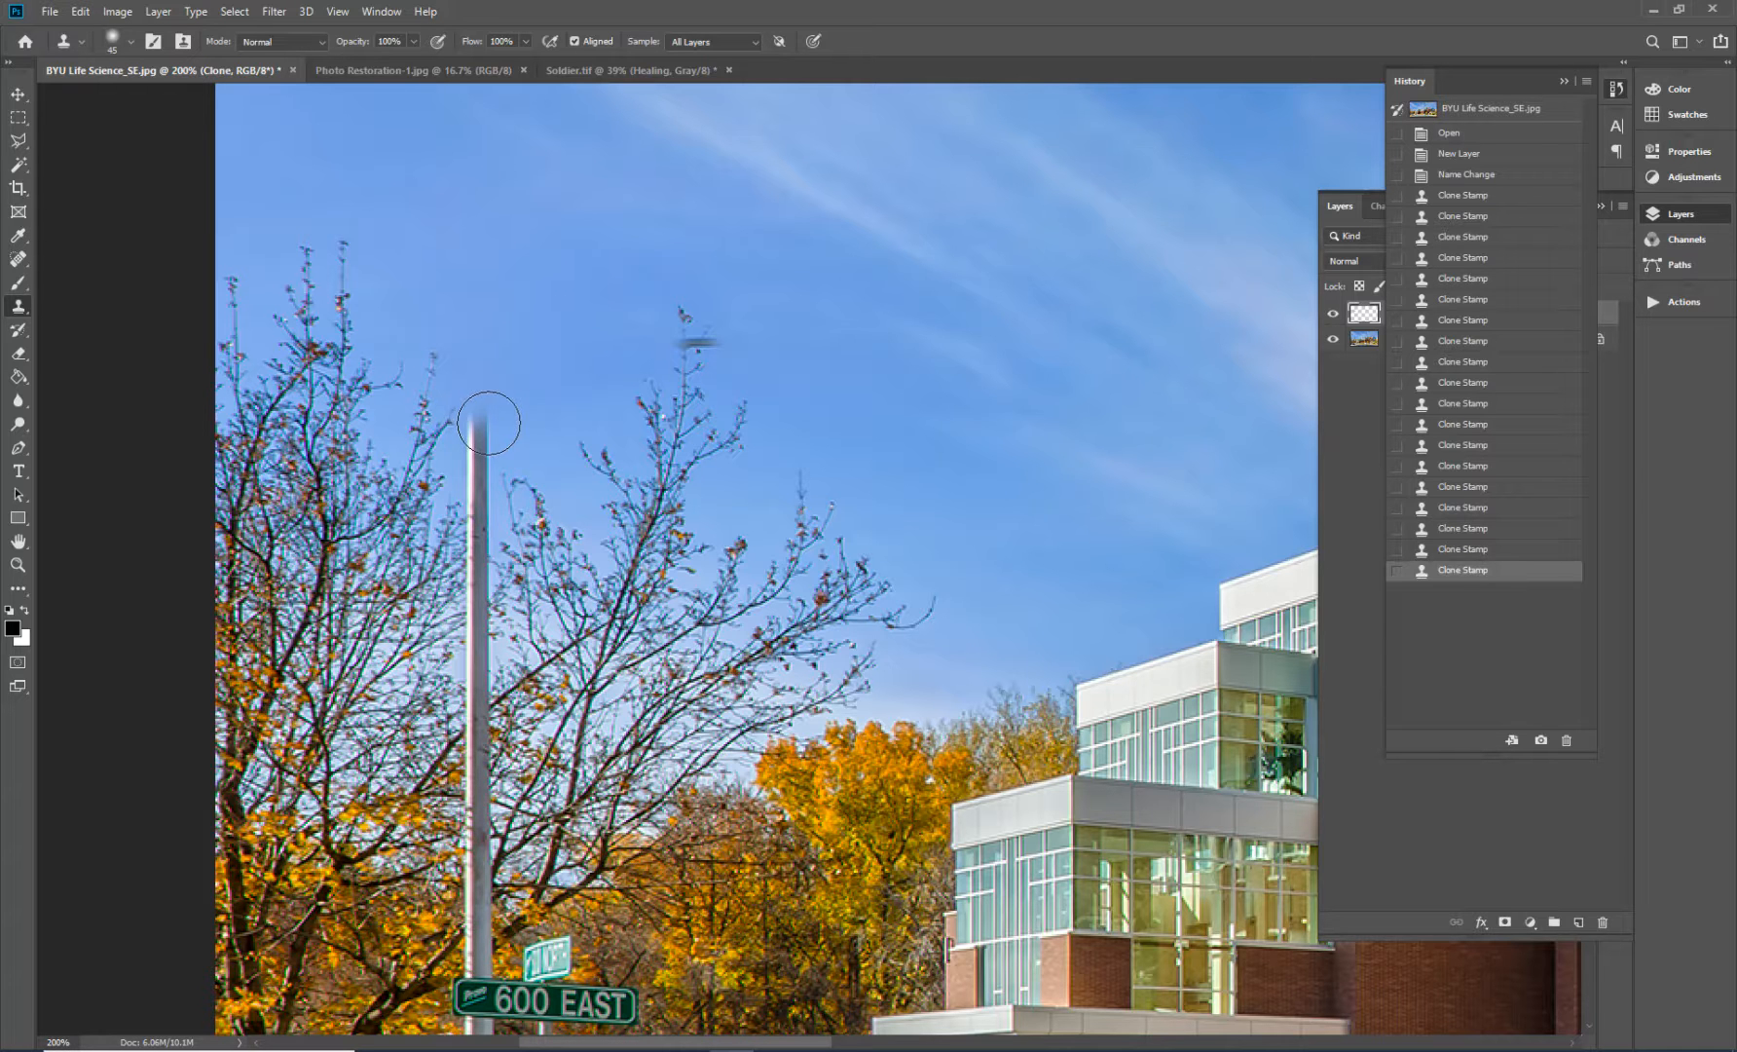
mouse_move(487, 424)
left_mouse_down()
mouse_move(484, 539)
mouse_move(440, 489)
left_mouse_up()
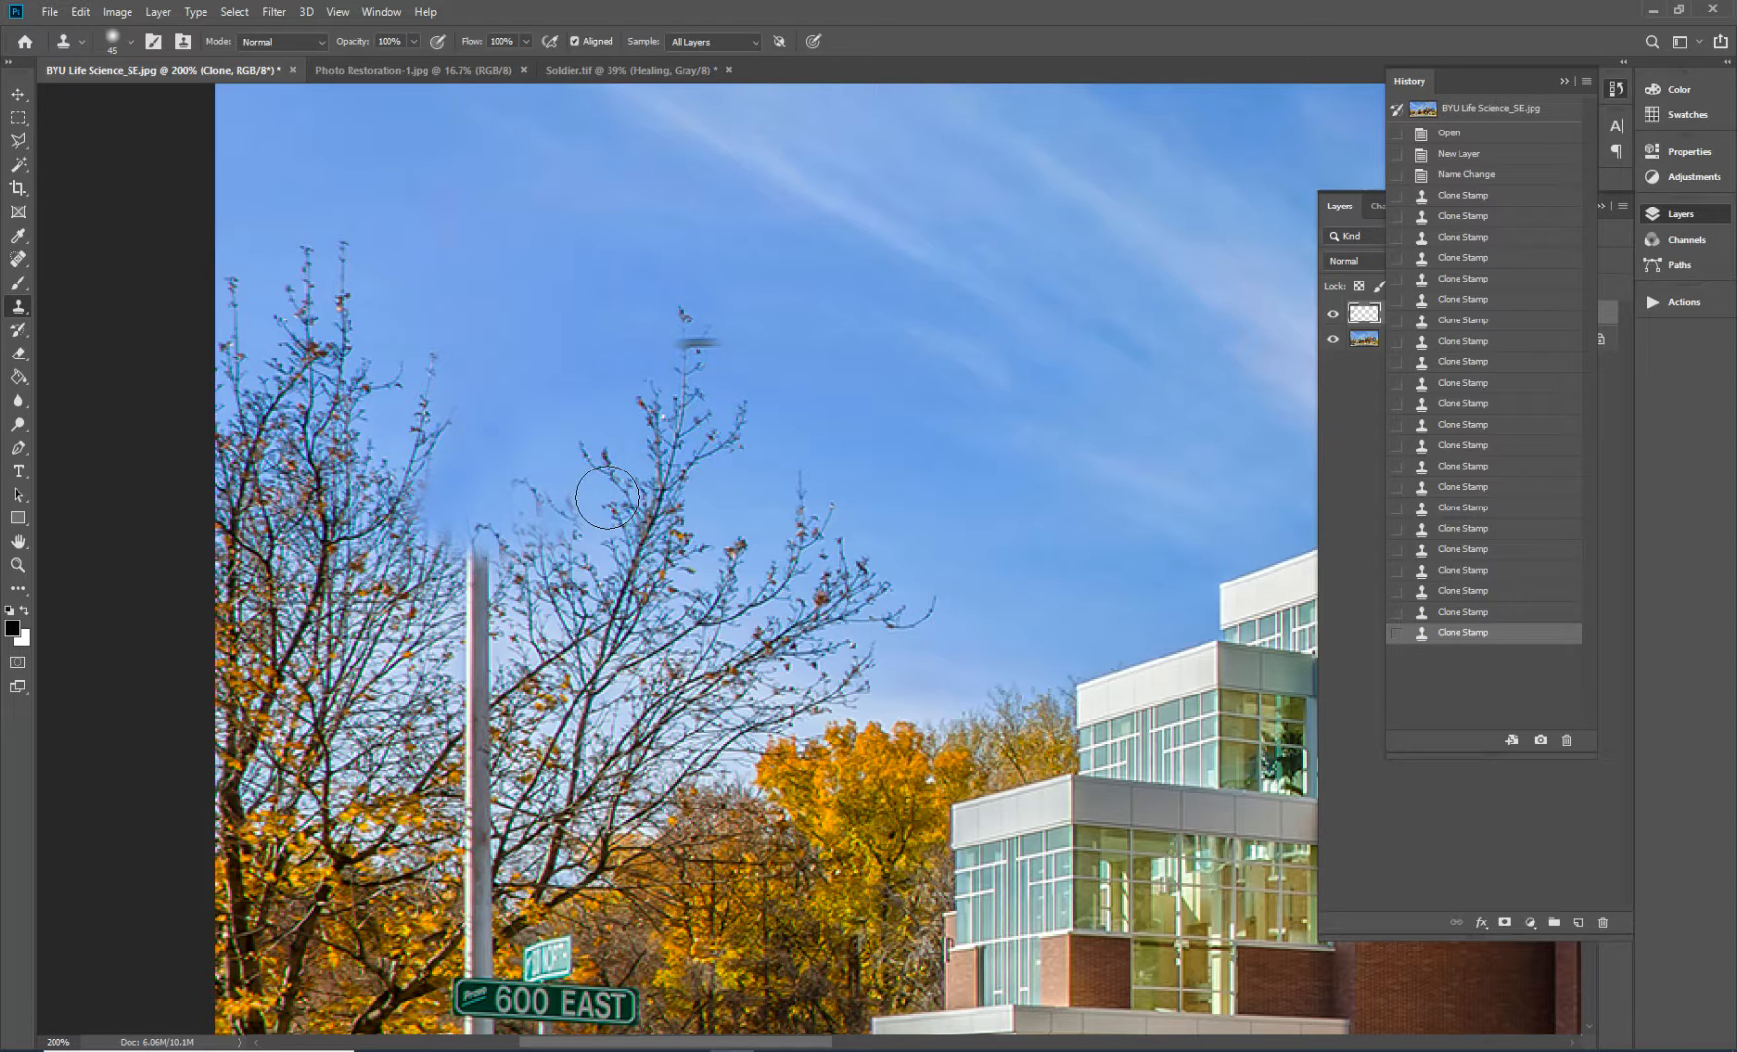
key("ctrl+z")
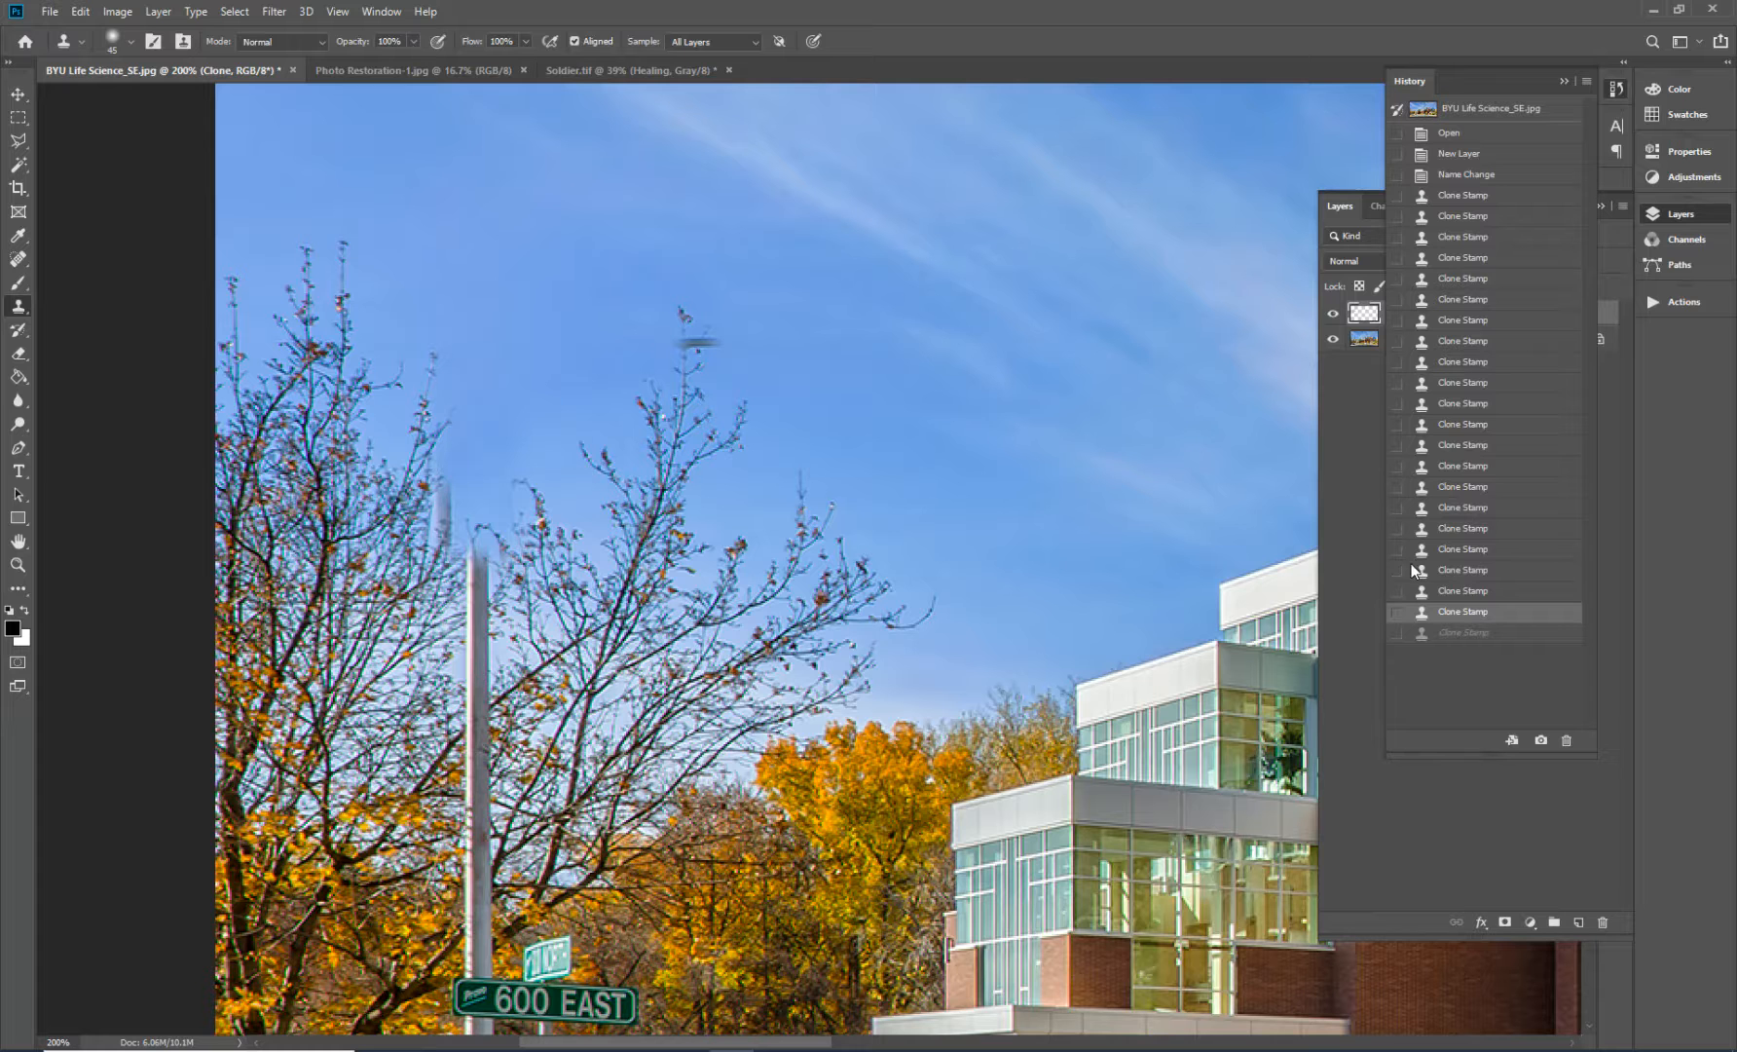
left_click(1460, 591)
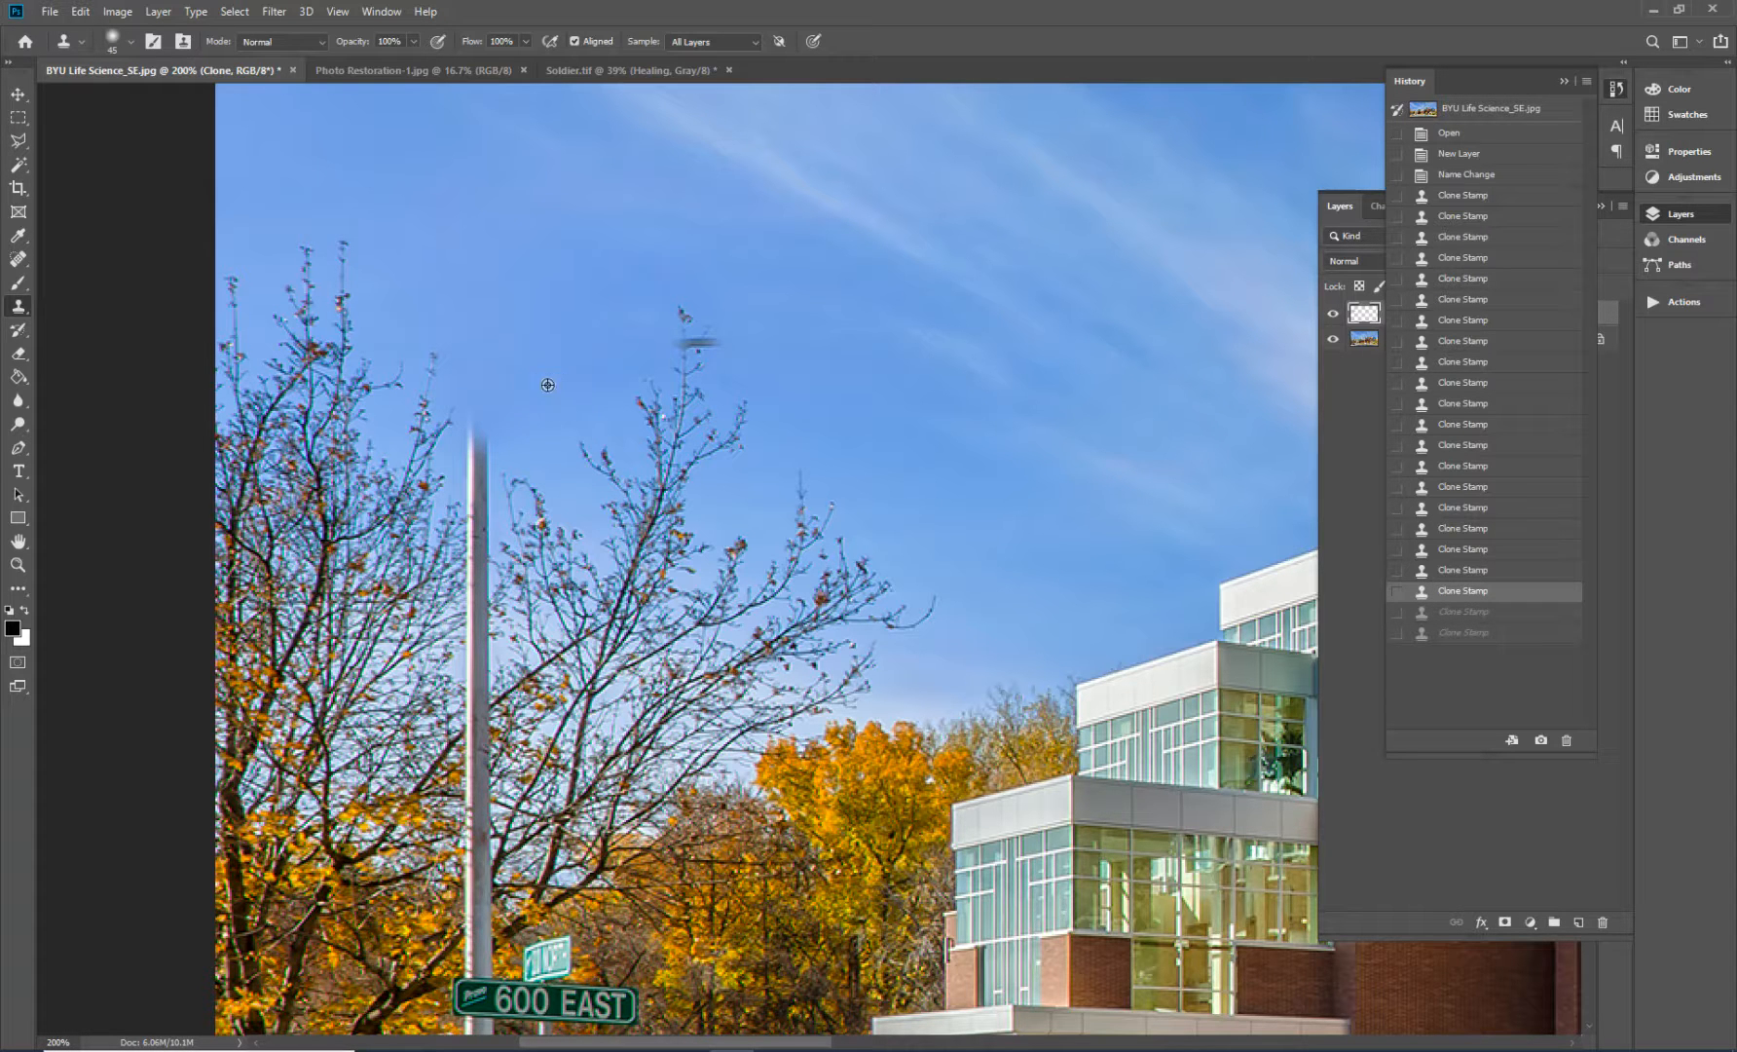
- Clone tree branches and foliage over the pole from the sky down to the 600 EAST sign
mouse_move(478, 419)
left_mouse_down()
mouse_move(458, 688)
mouse_move(473, 737)
mouse_move(435, 738)
mouse_move(479, 766)
mouse_move(476, 828)
left_mouse_up()
scroll(547, 650, "down", 2)
scroll(547, 651, "down", 6)
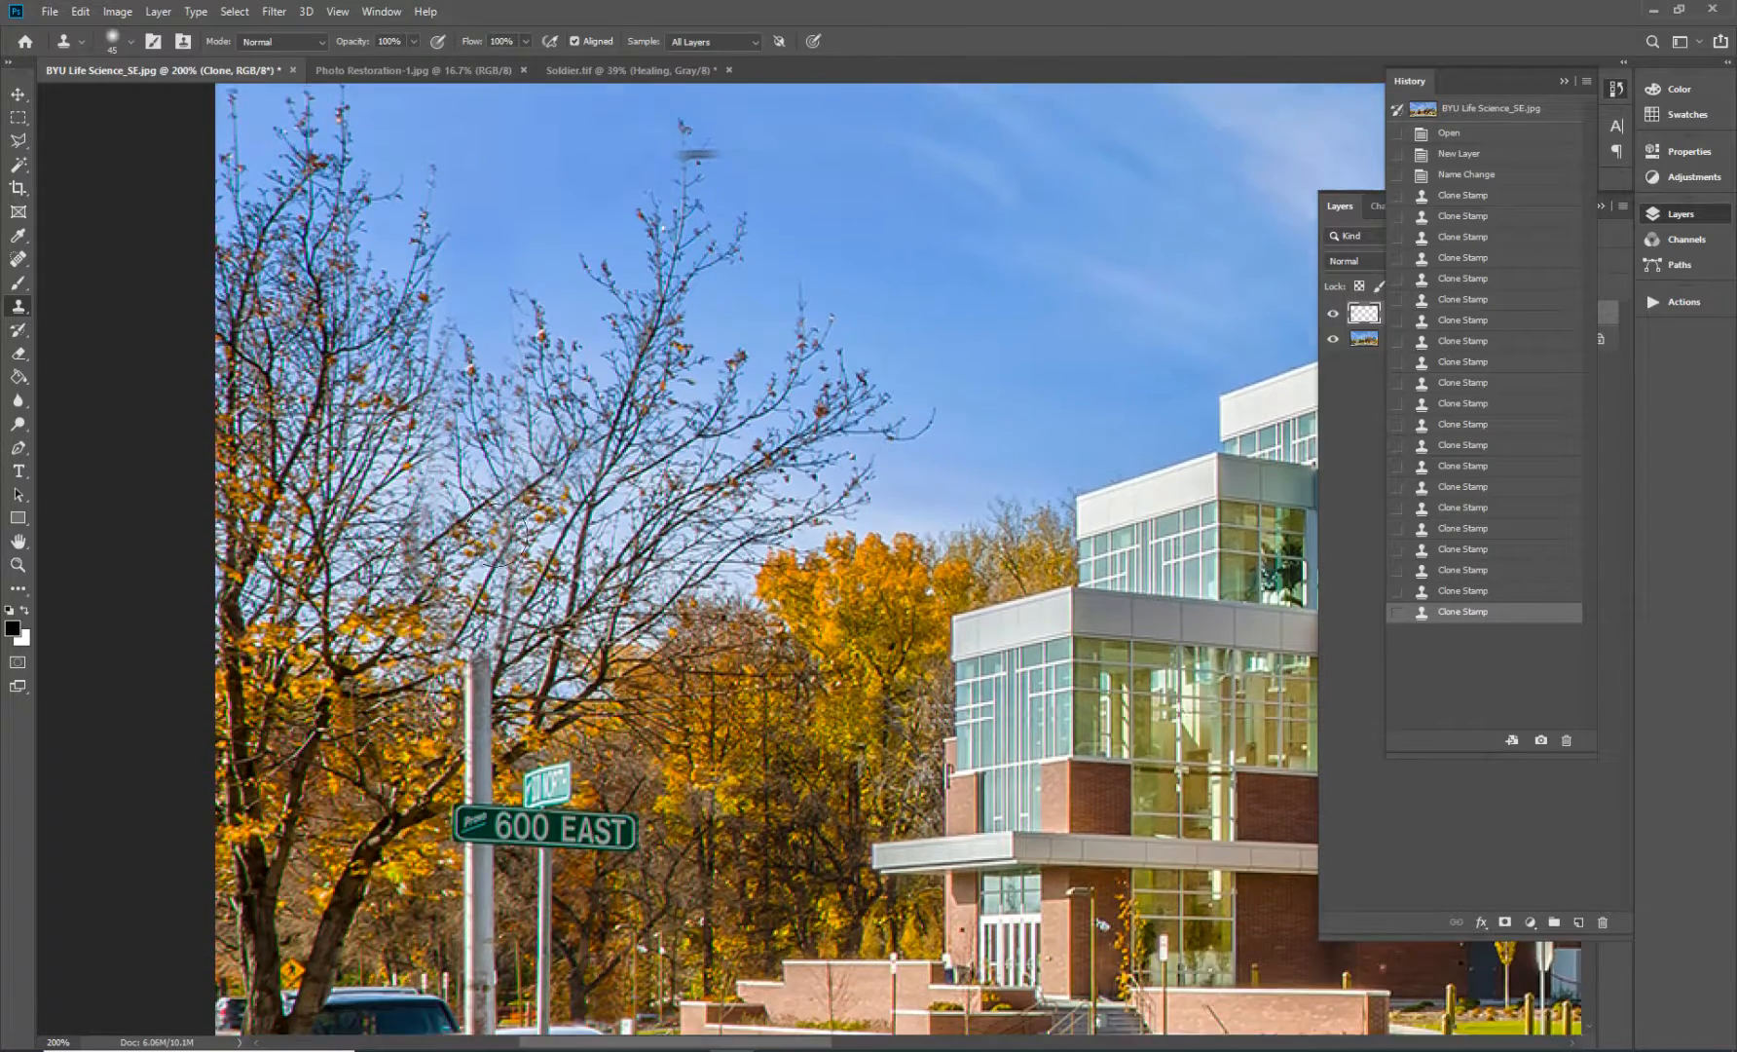
scroll(498, 539, "down", 6)
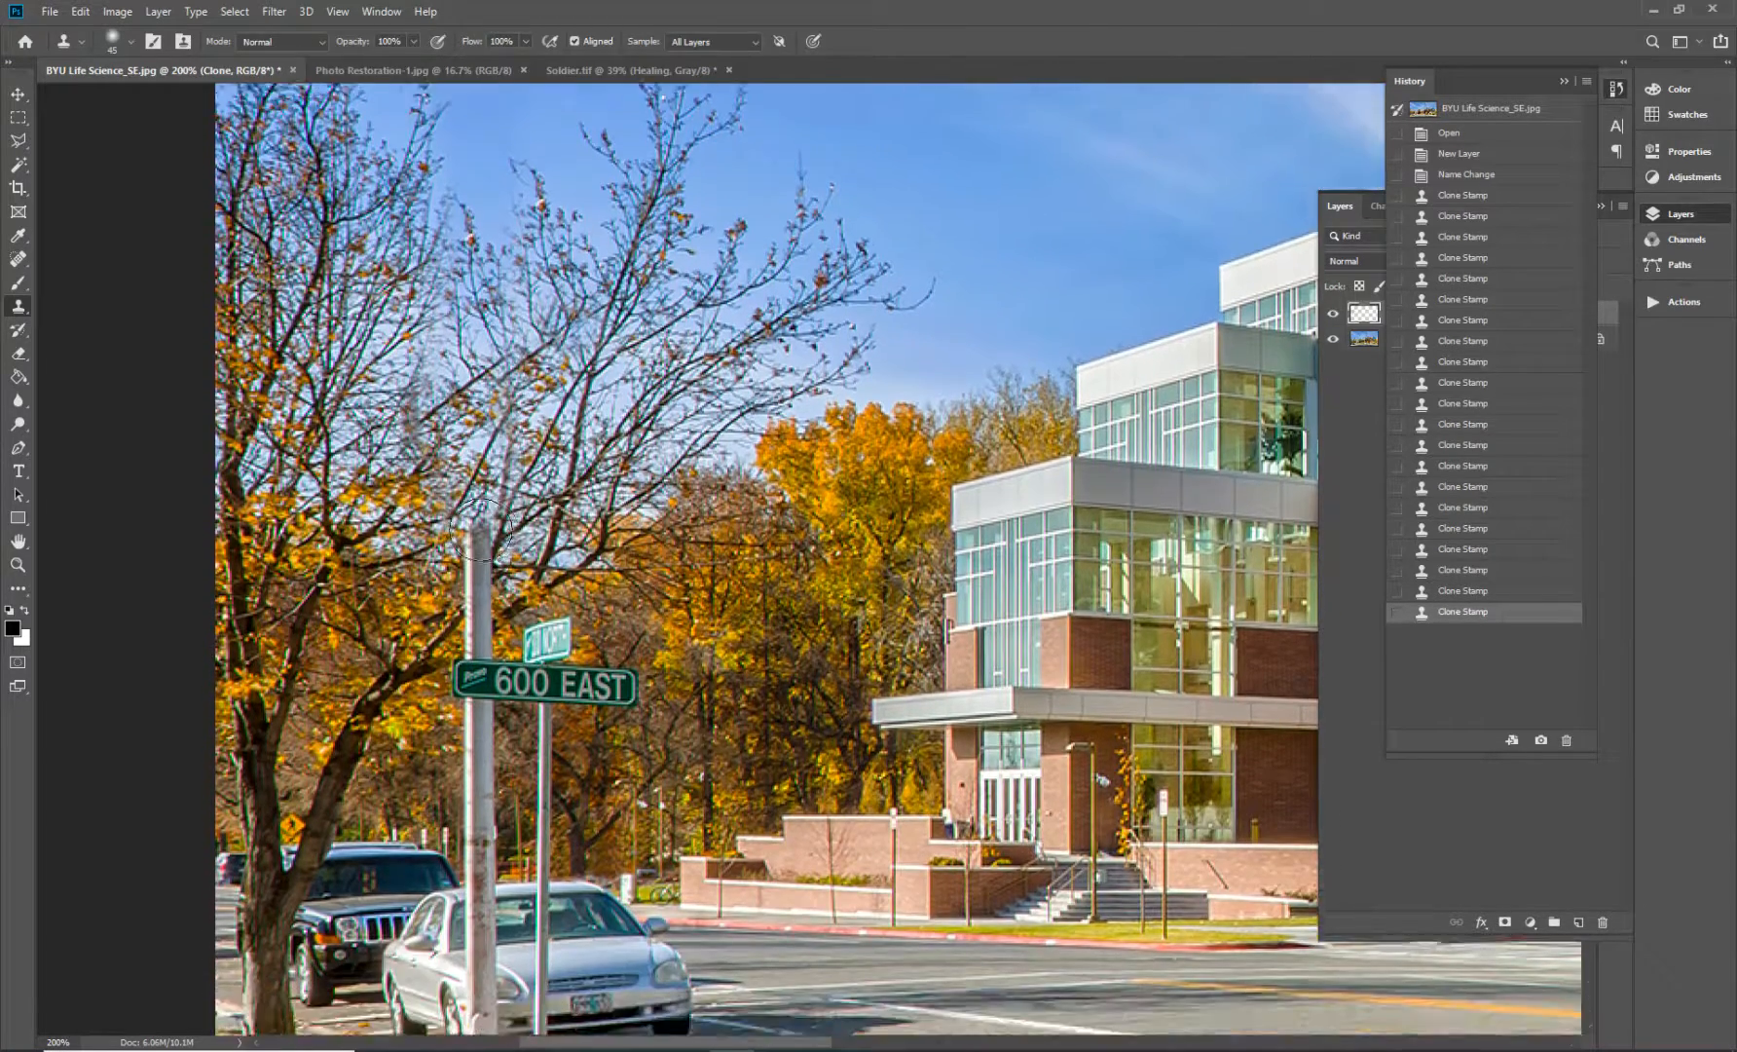
scroll(482, 531, "down", 5)
left_click(482, 425)
left_click(475, 435)
left_click(476, 452)
left_click(464, 434)
left_click(499, 441)
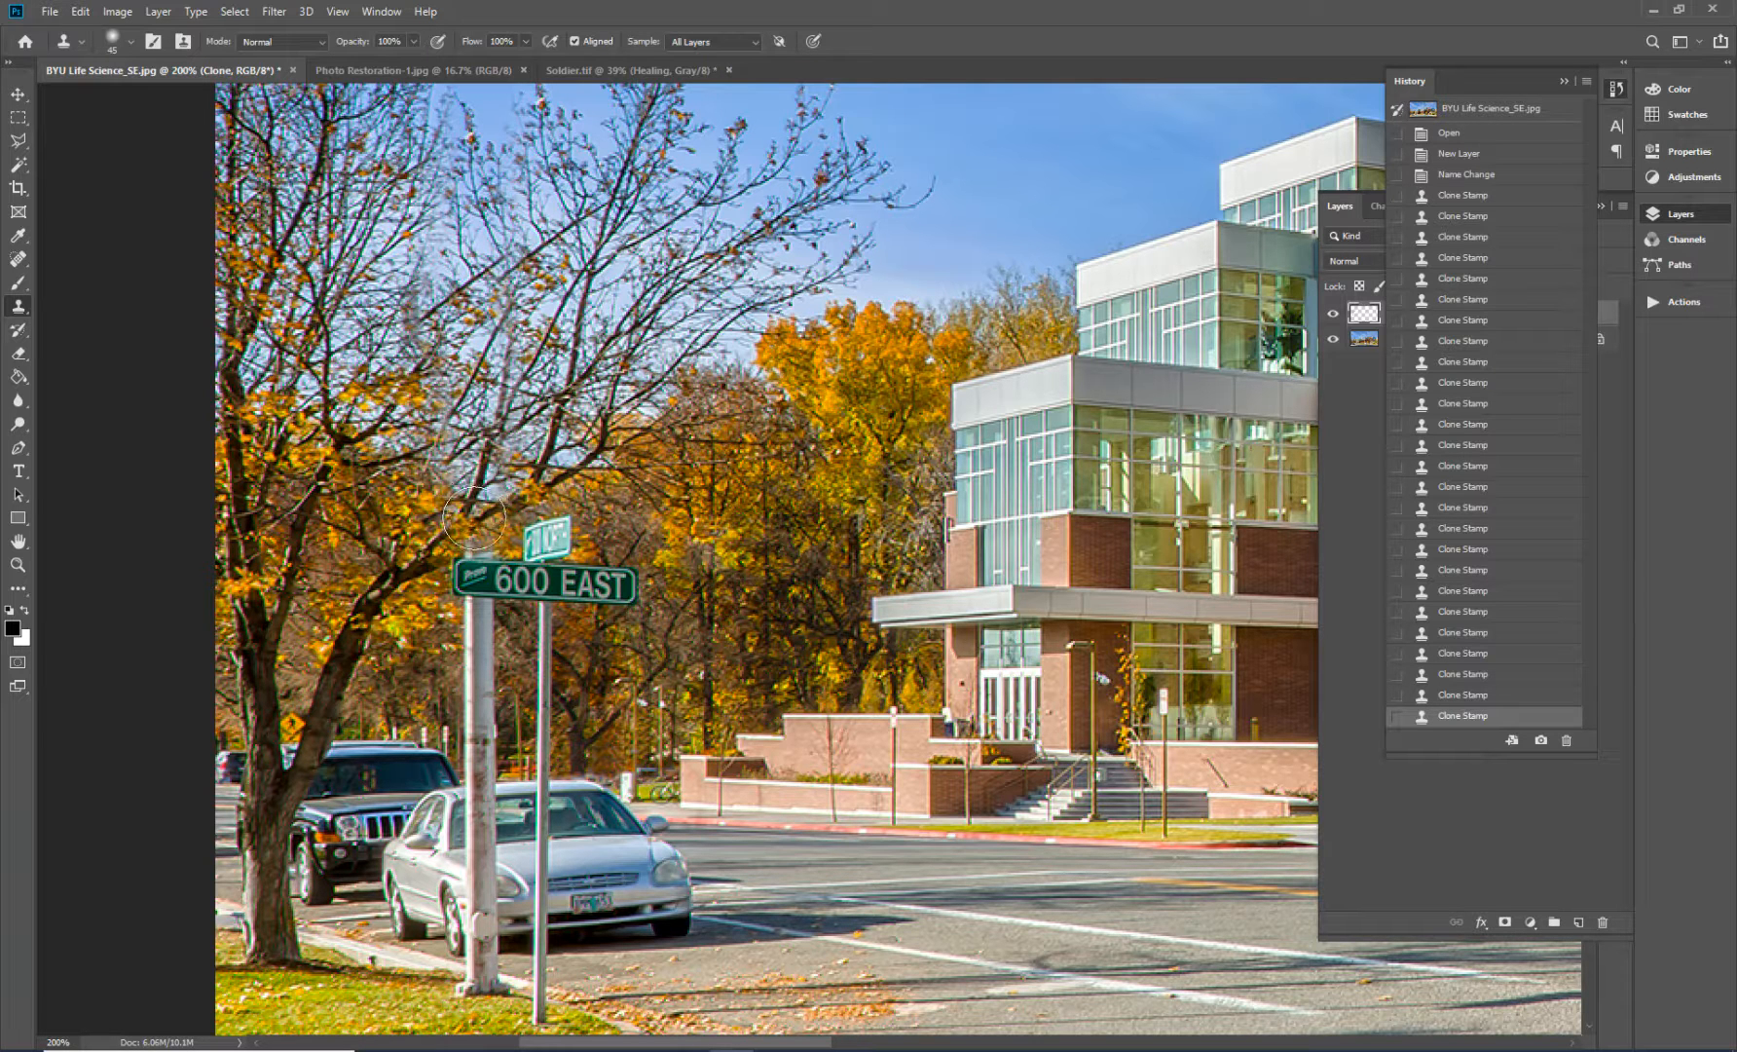
left_click(473, 521)
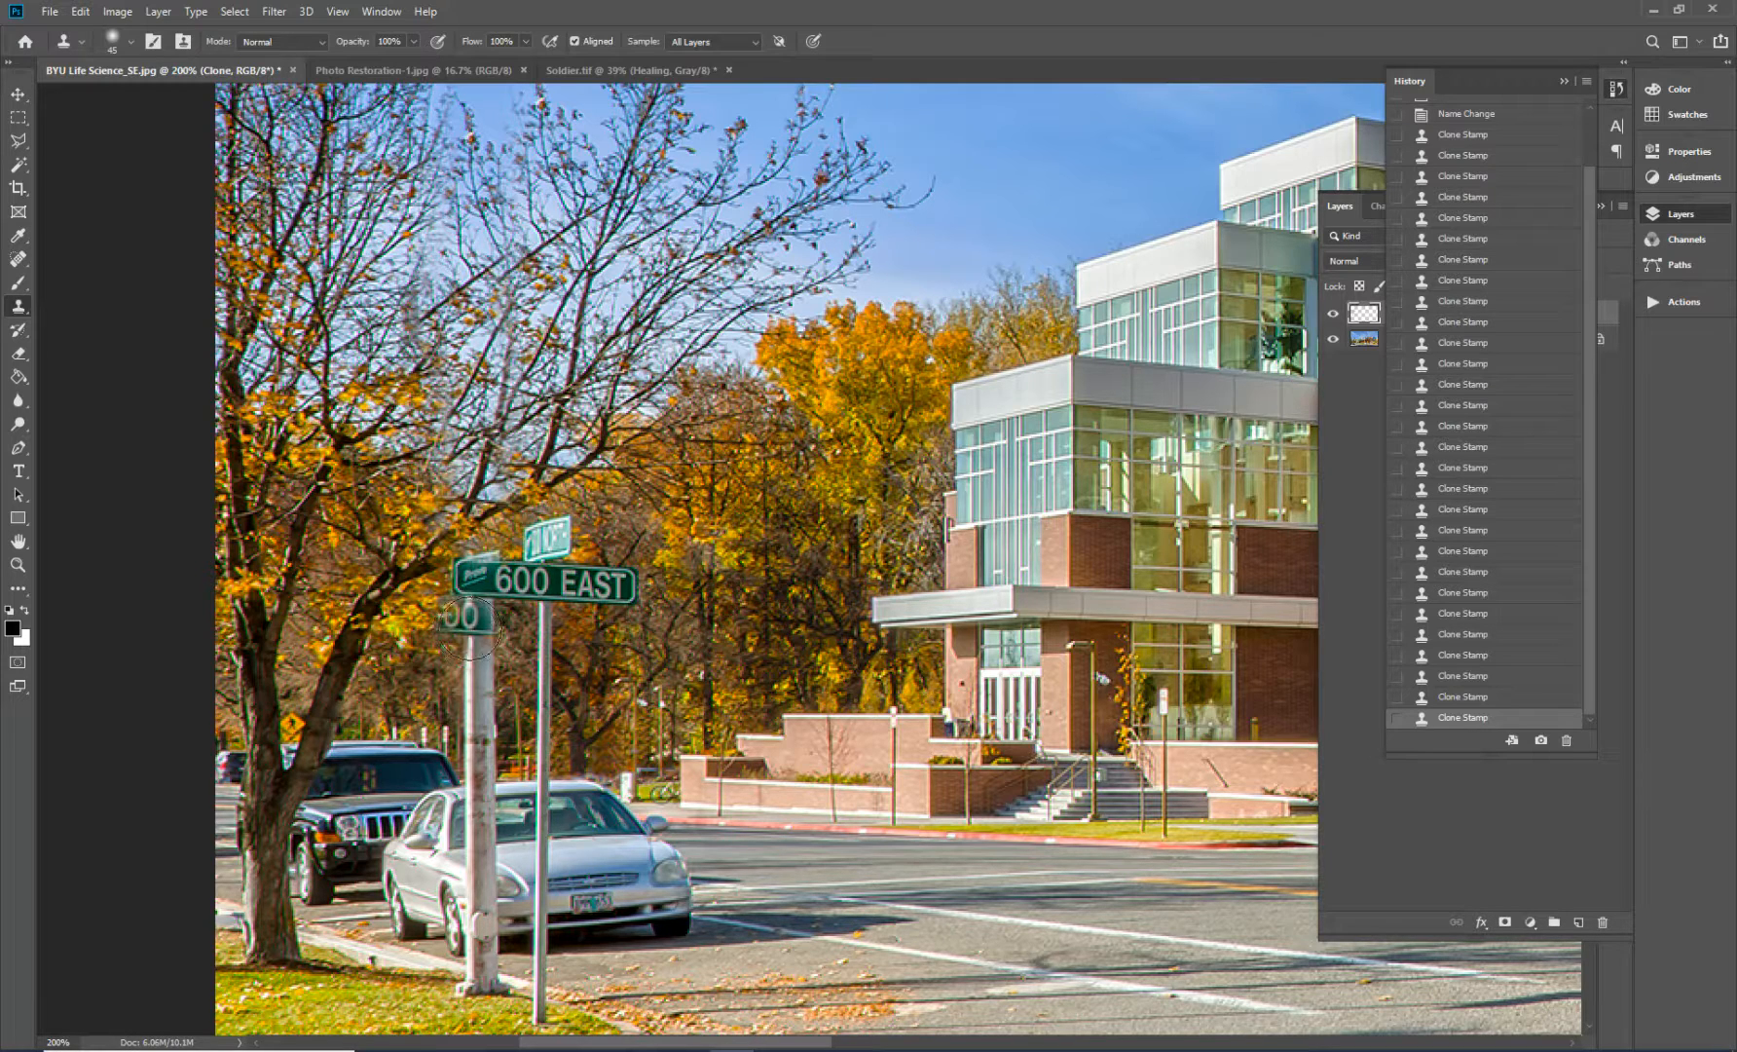
- Resample foliage beside the pole below the 600 EAST sign, clone it down the pole, and undo the last two strokes
key("ctrl+plus")
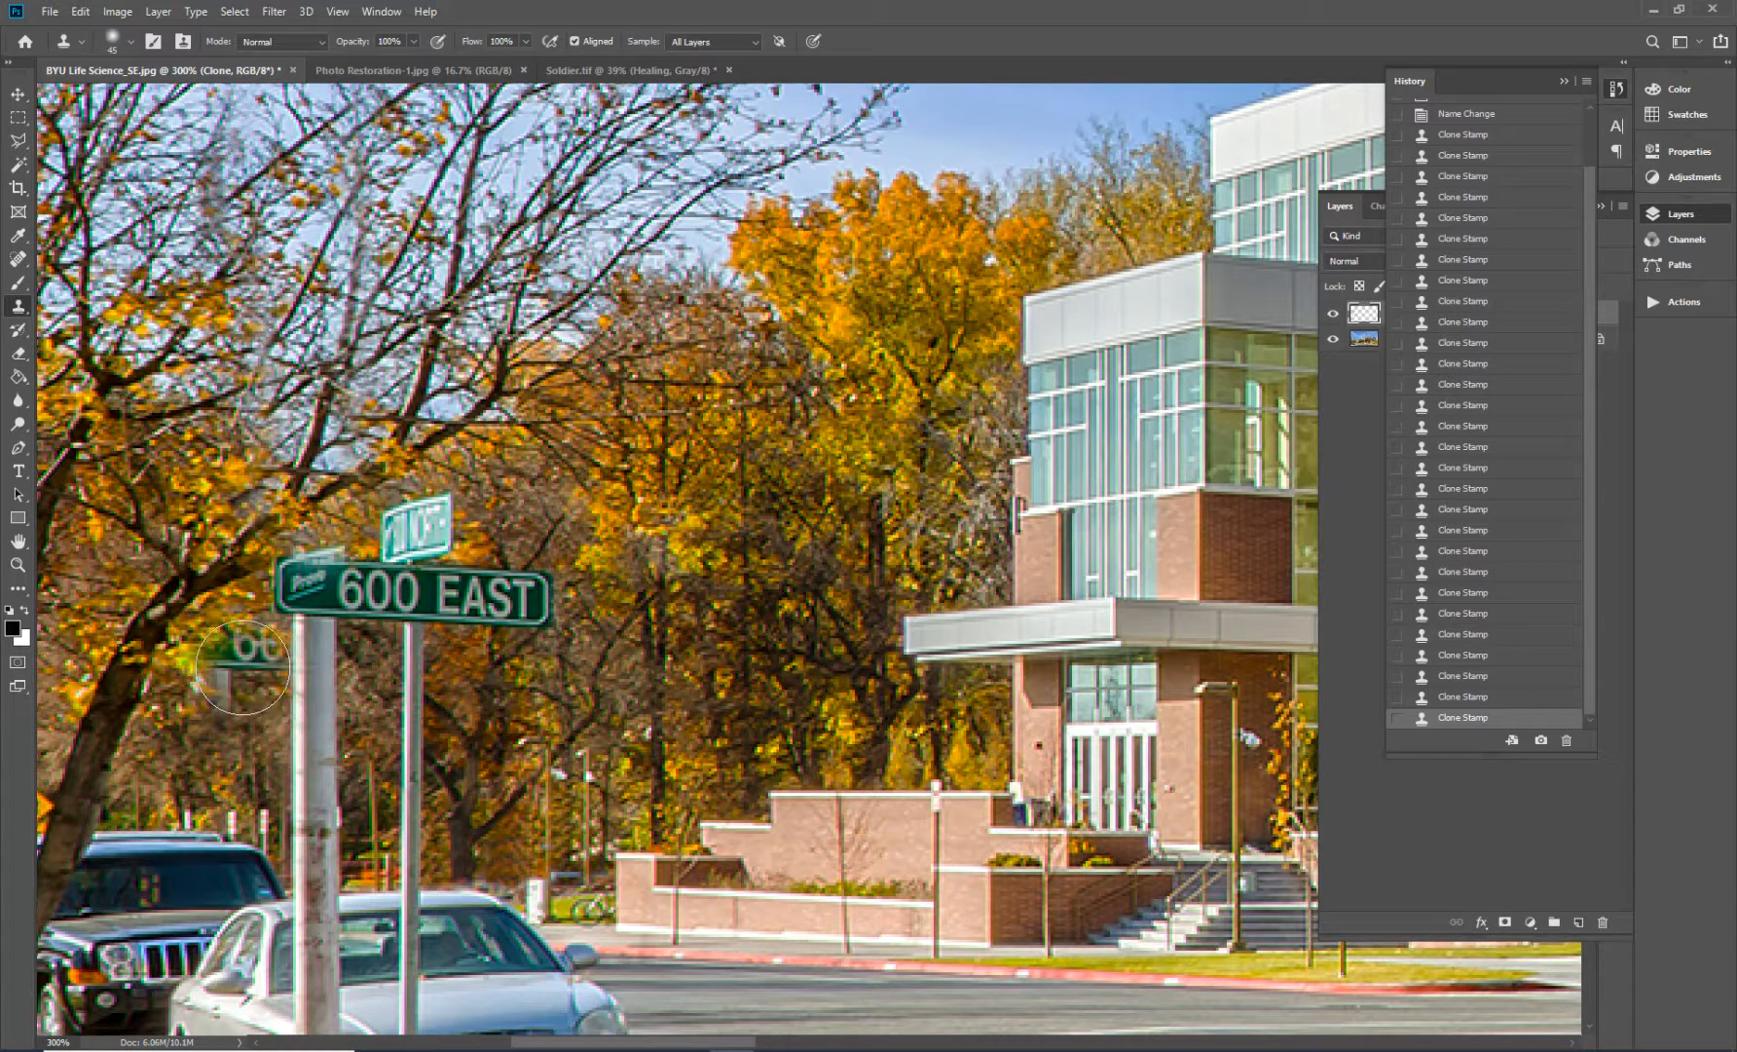
left_click(243, 668, "alt")
left_click(311, 672)
left_click(321, 670)
left_click(318, 713)
left_click(313, 752)
left_click(317, 785)
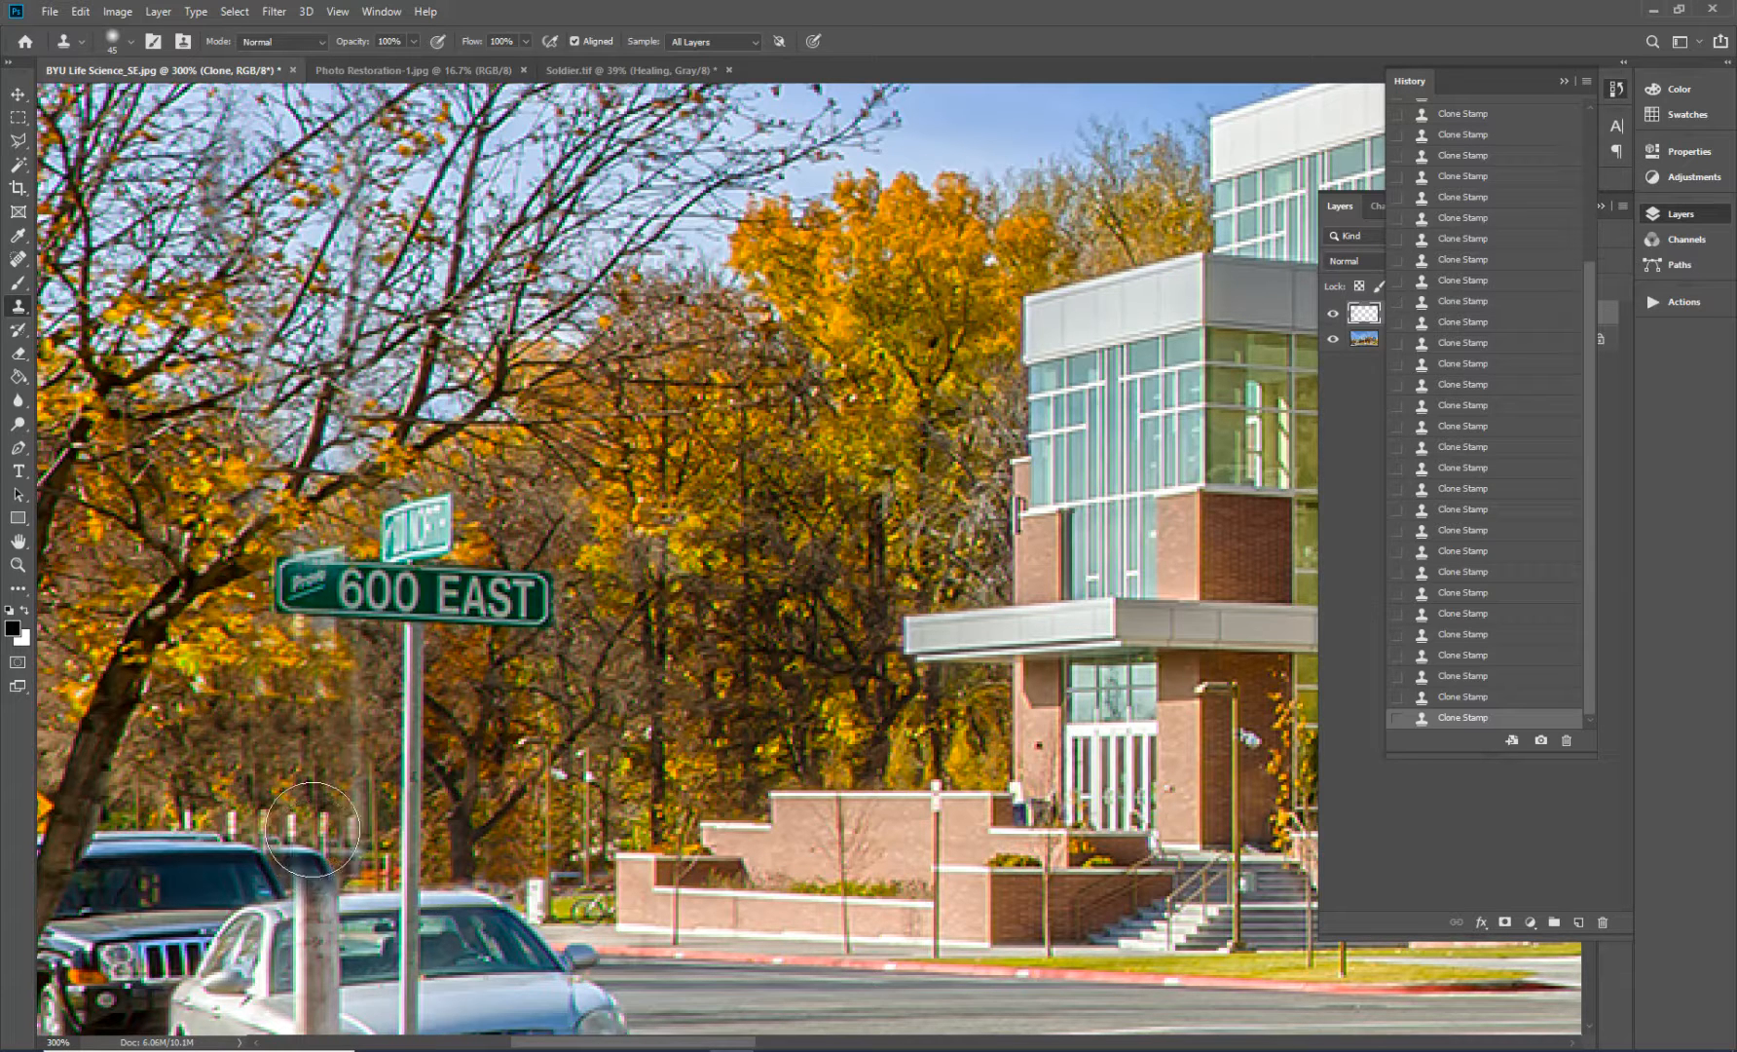
key("ctrl+z")
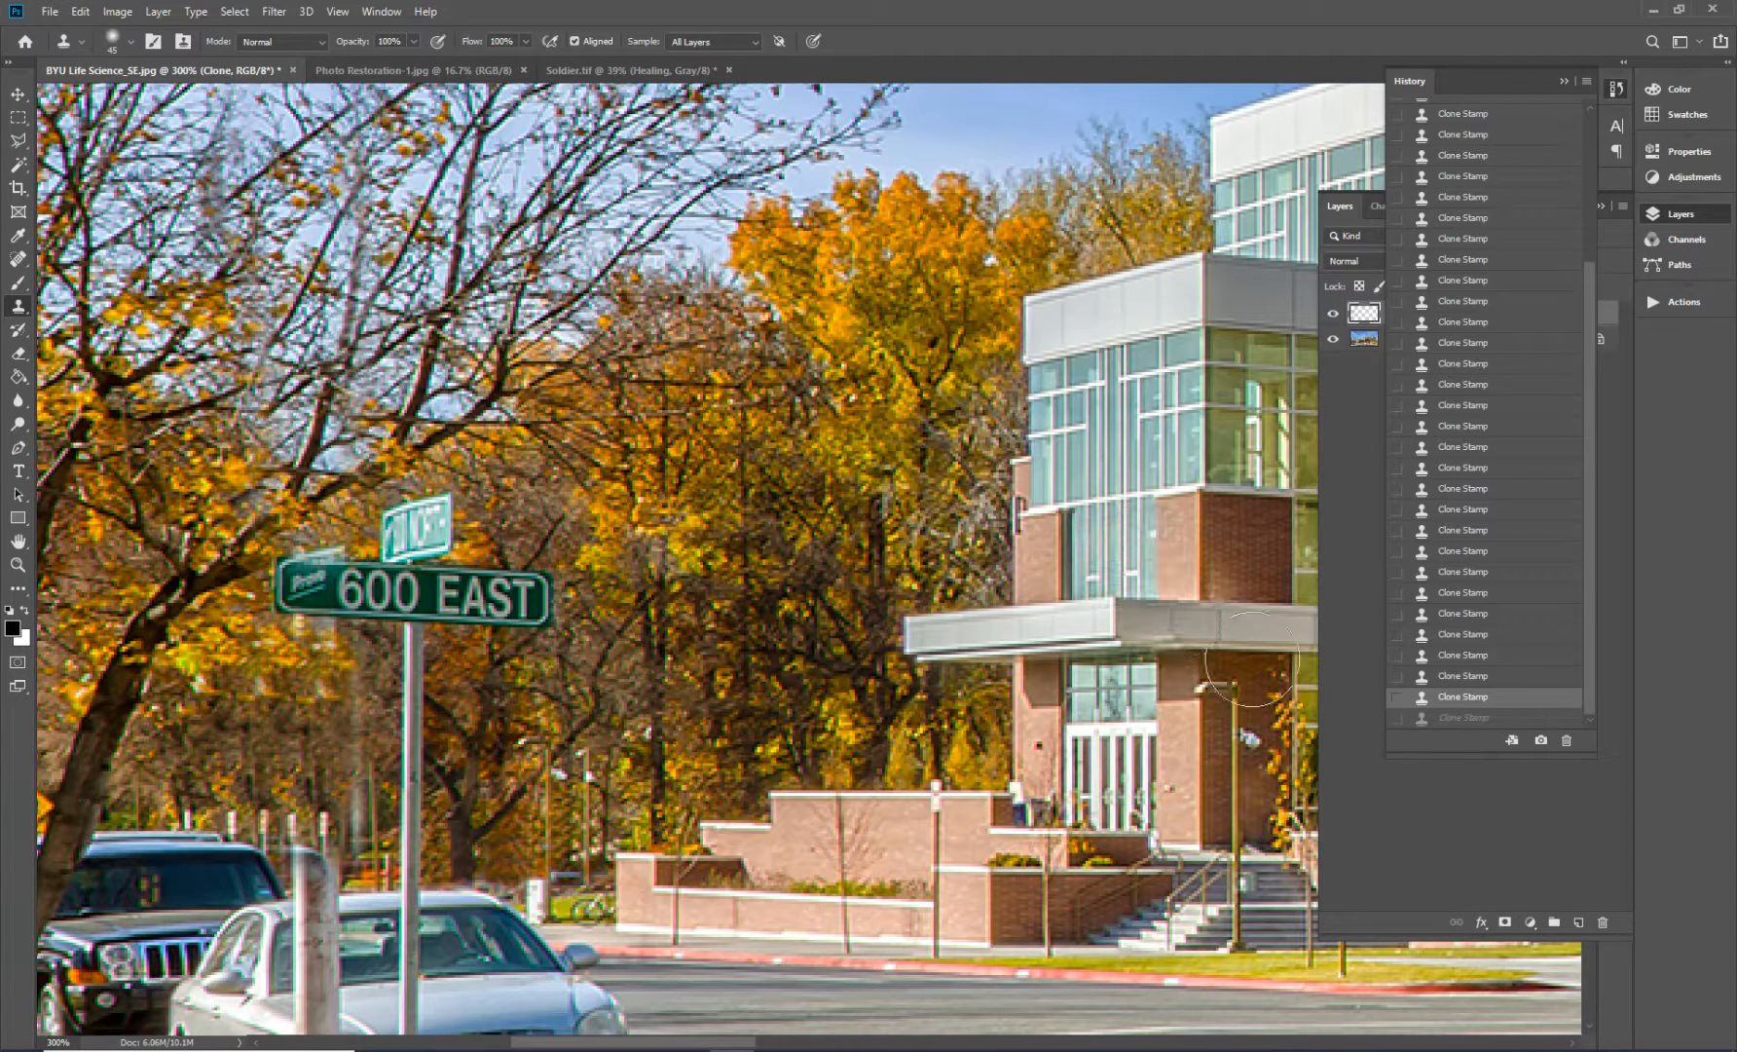
left_click(1431, 679)
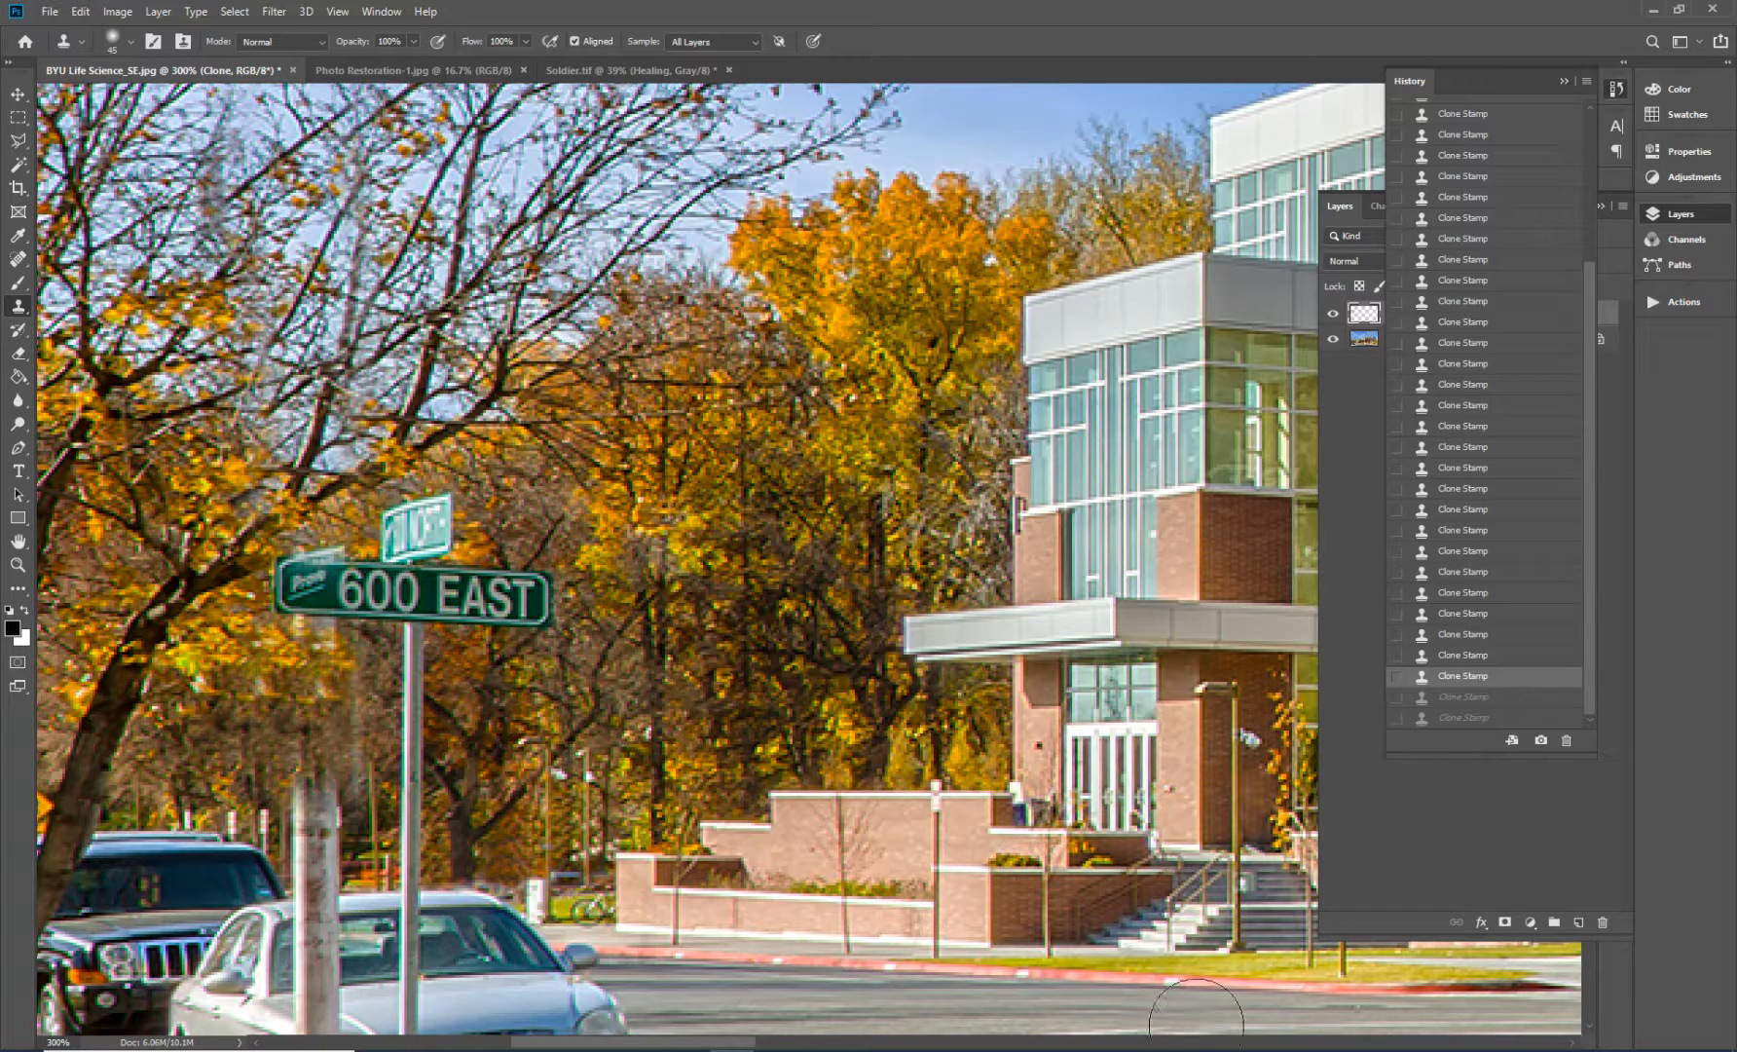
- Reduce the Clone Stamp brush size to 15 for the pole section in front of the white car
left_click_drag(715, 1042, 620, 1042)
scroll(954, 915, "down", 4)
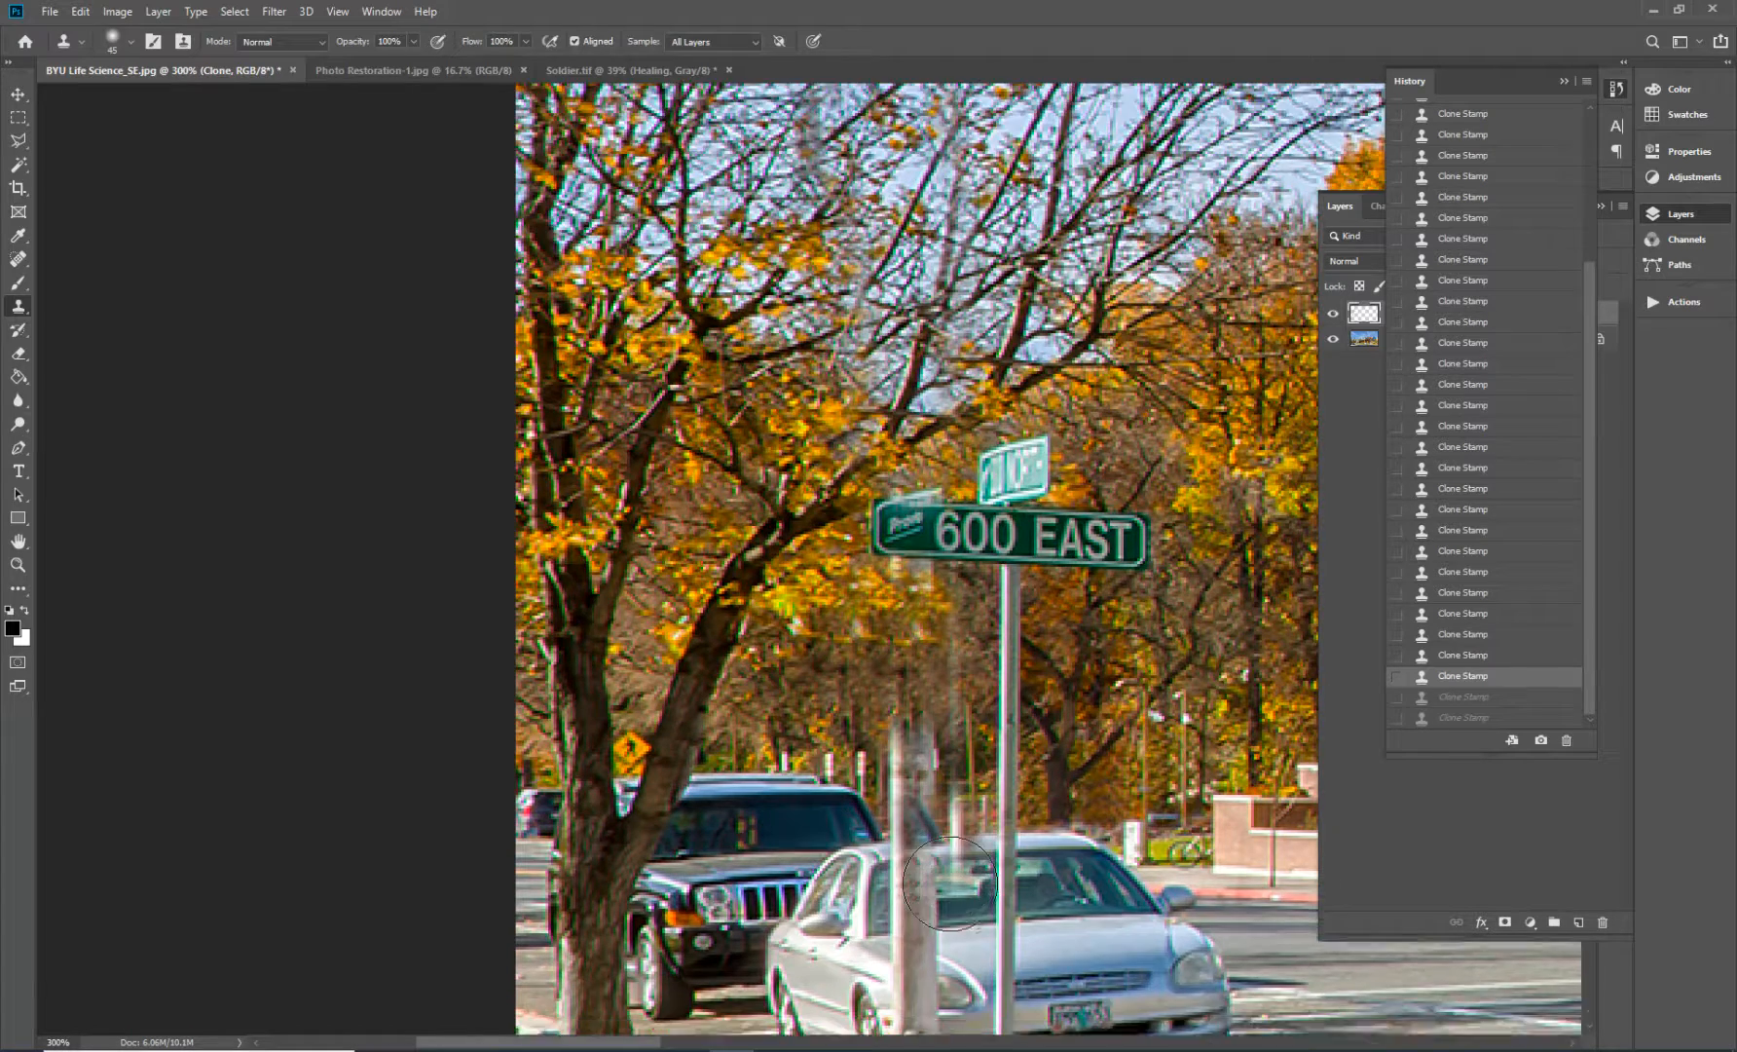
scroll(950, 874, "down", 2)
scroll(937, 796, "down", 1)
scroll(962, 794, "up", 5)
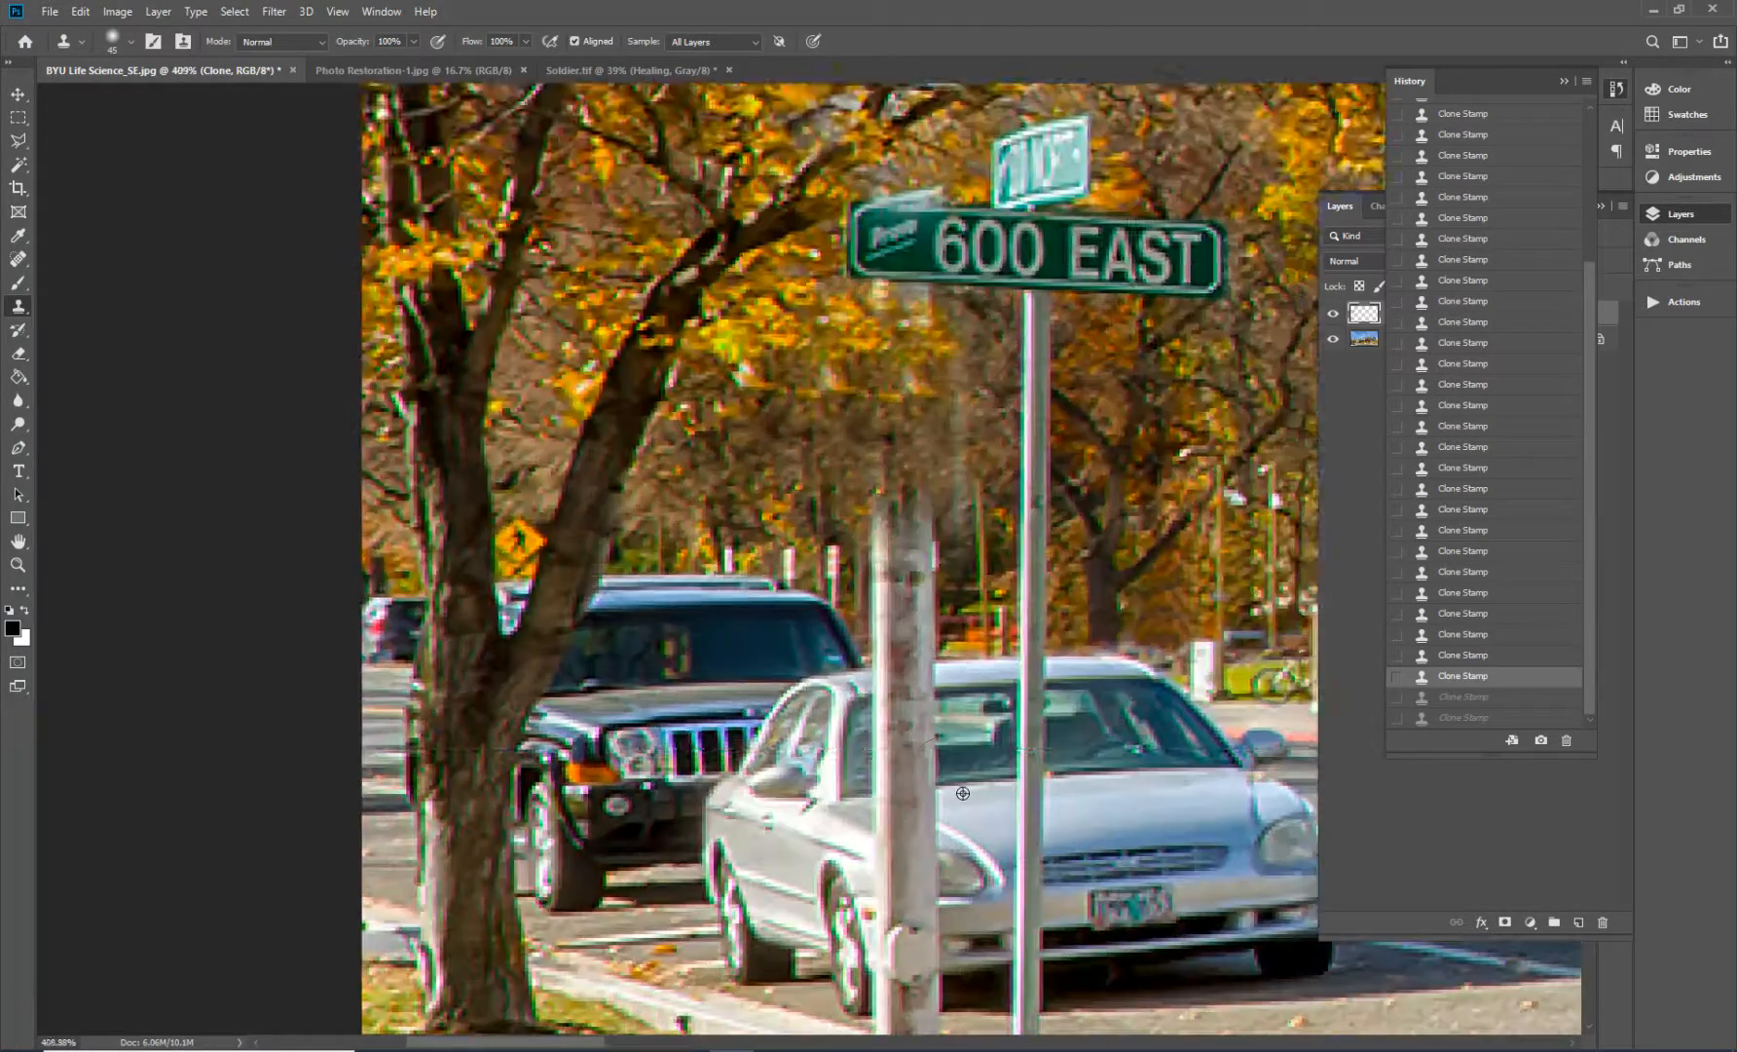
scroll(962, 791, "up", 1)
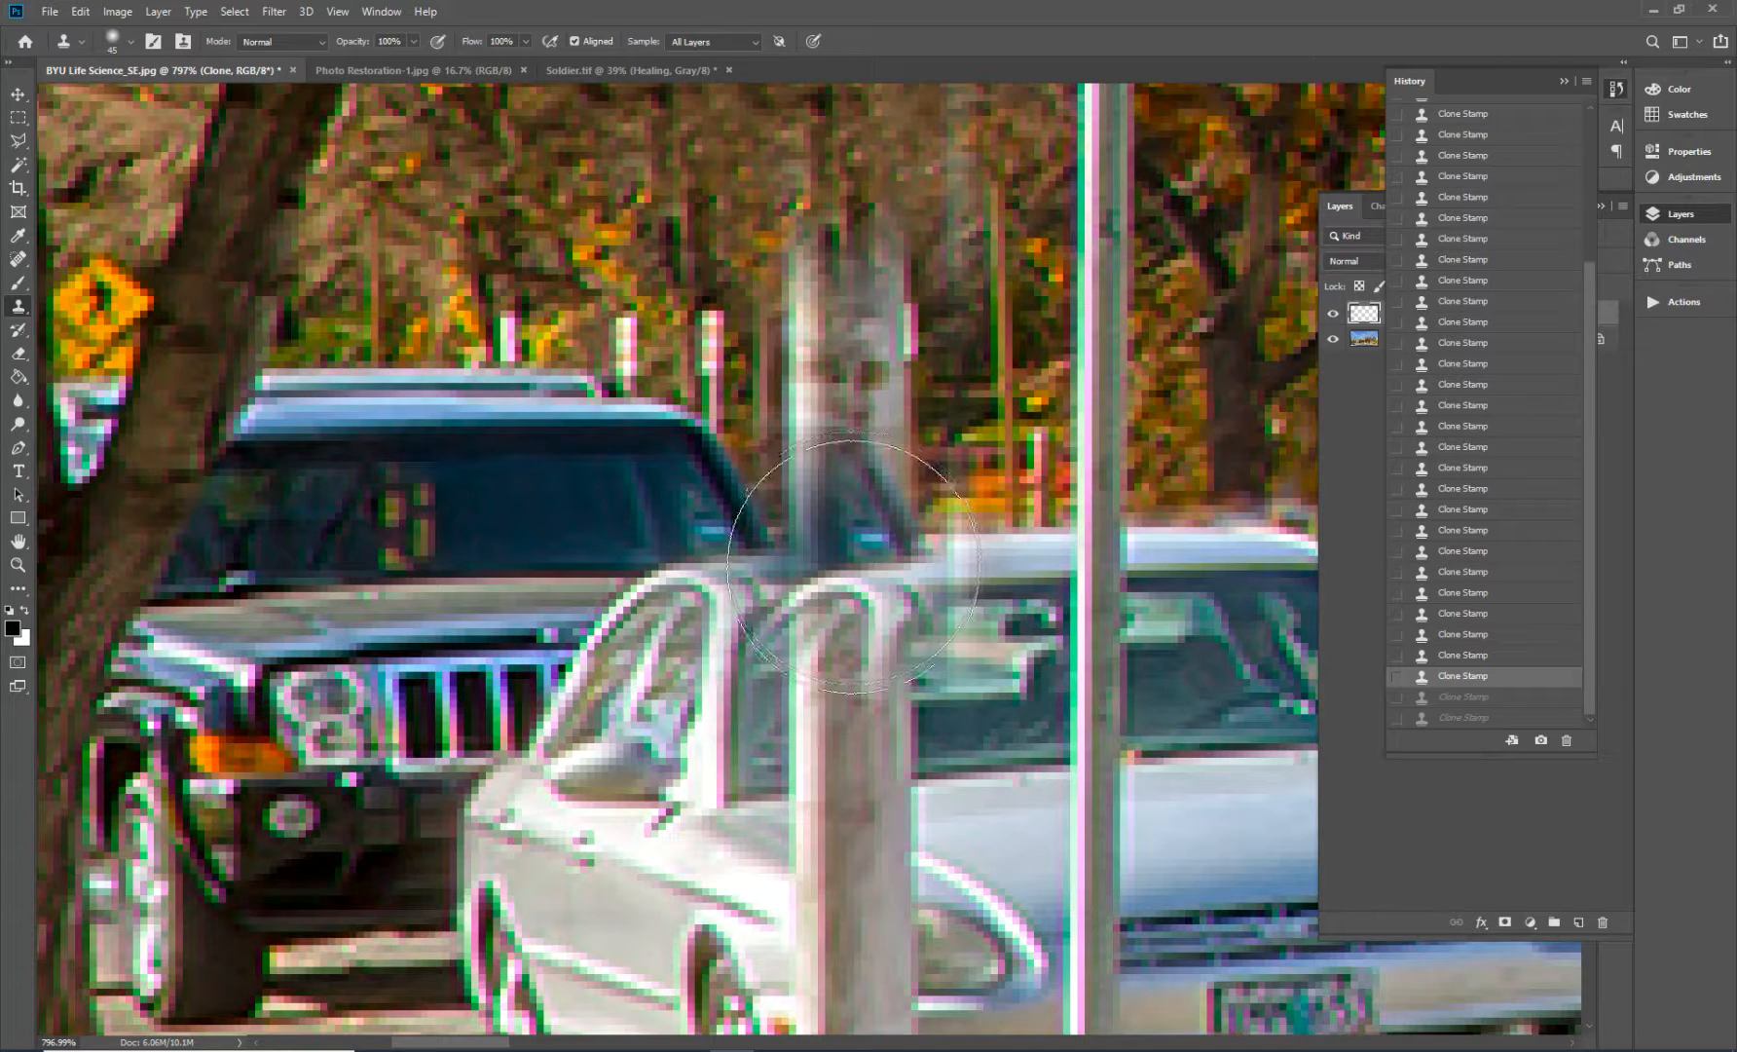
key("bracketleft")
key("bracketleft")
key("bracketleft")
key("bracketleft")
key("bracketleft")
key("bracketleft")
key("bracketleft")
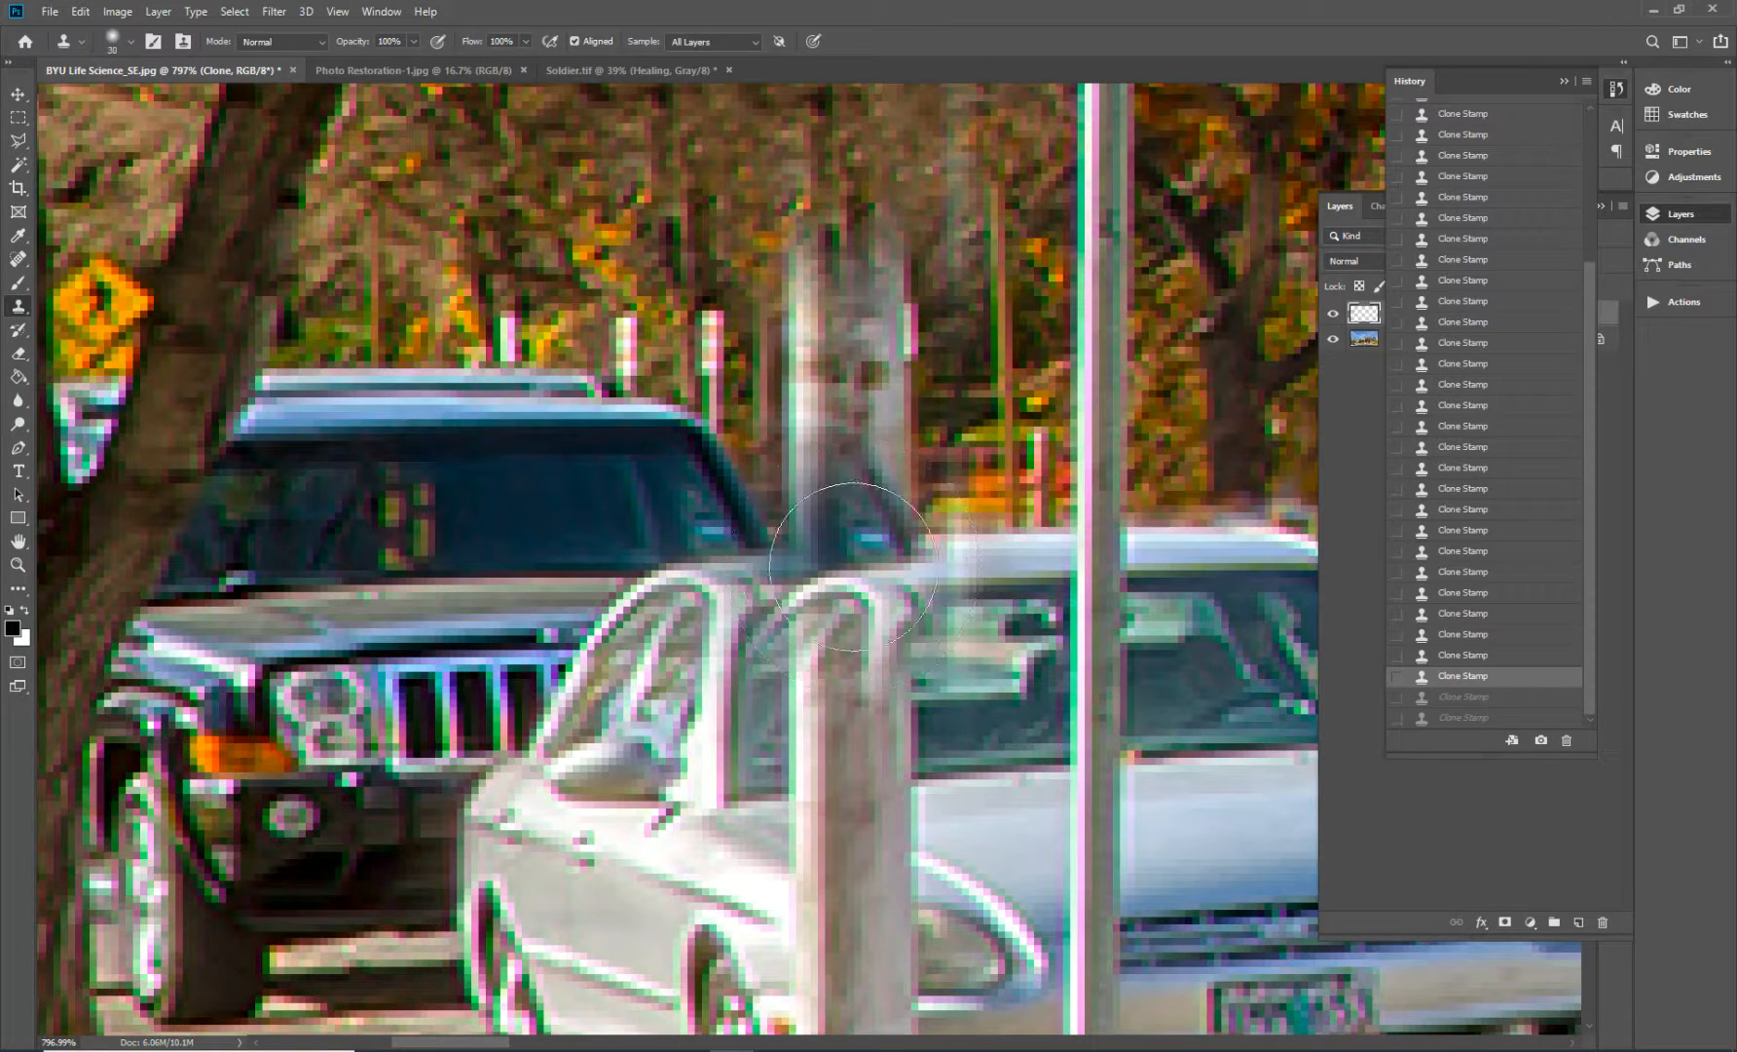
key("bracketright")
key("bracketright")
key("bracketleft")
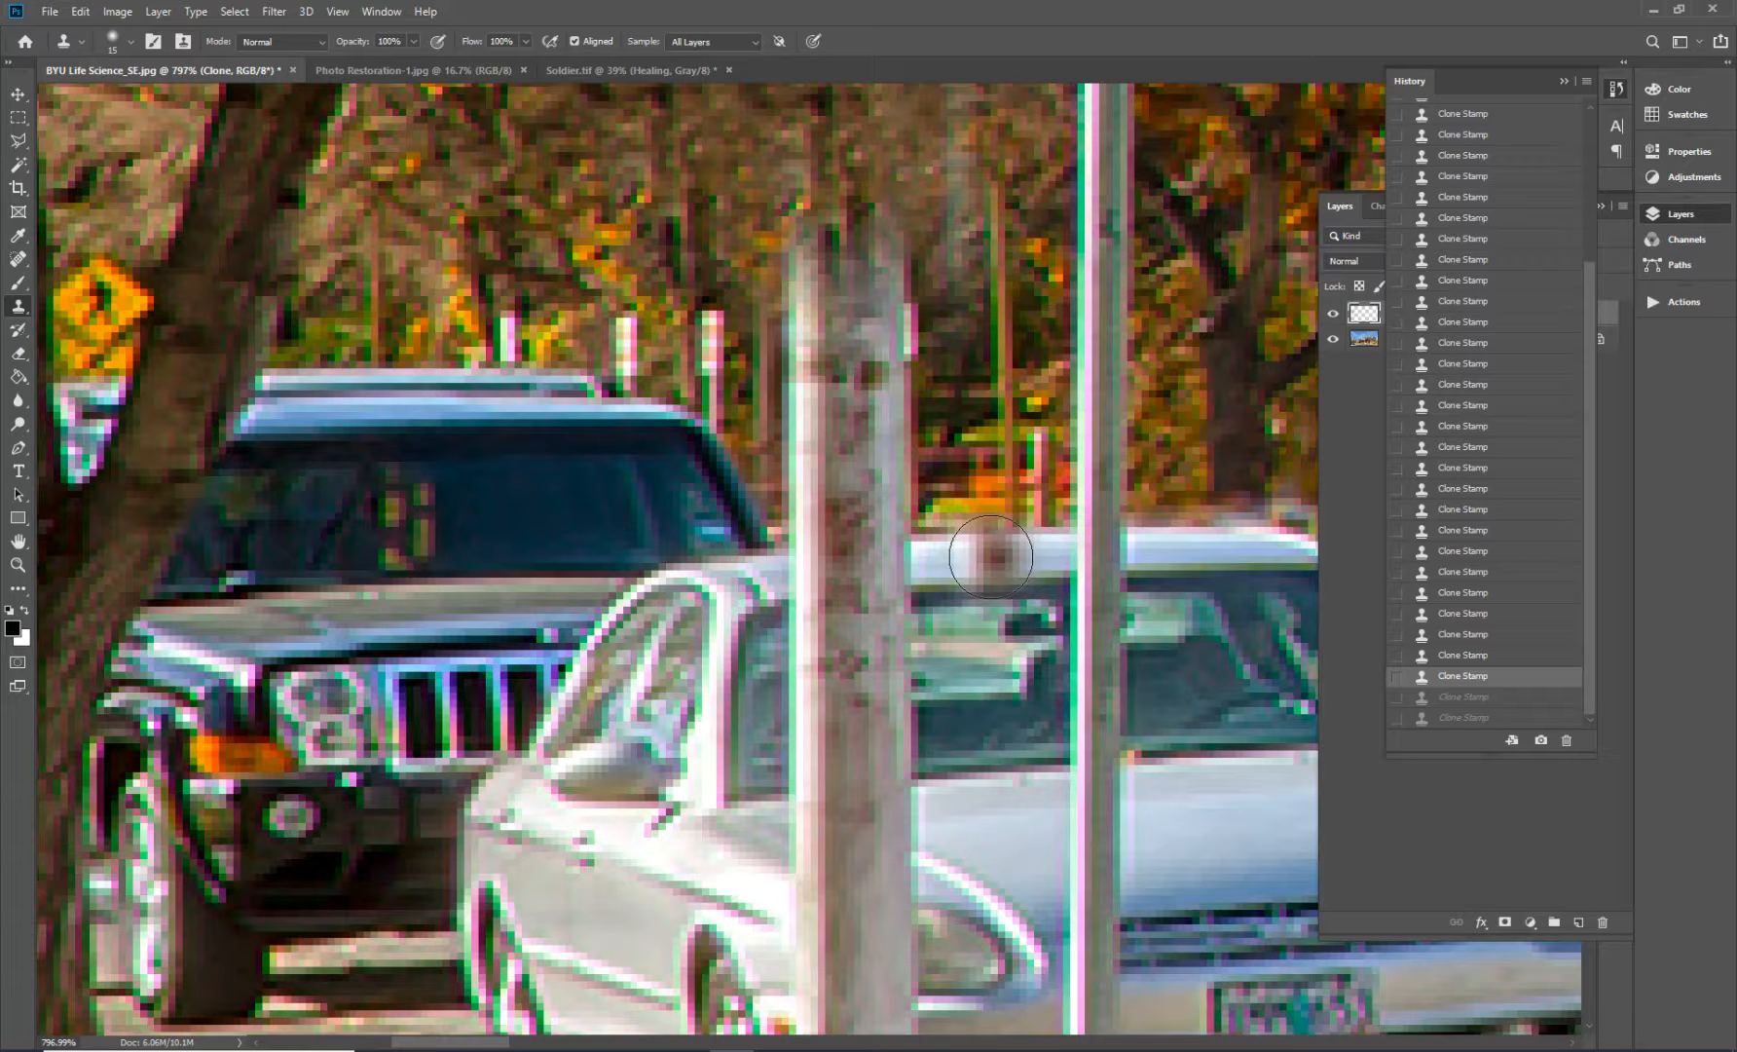
- Sample the white car's roof and clone it across the pole to complete the roofline
left_click(991, 557, "alt")
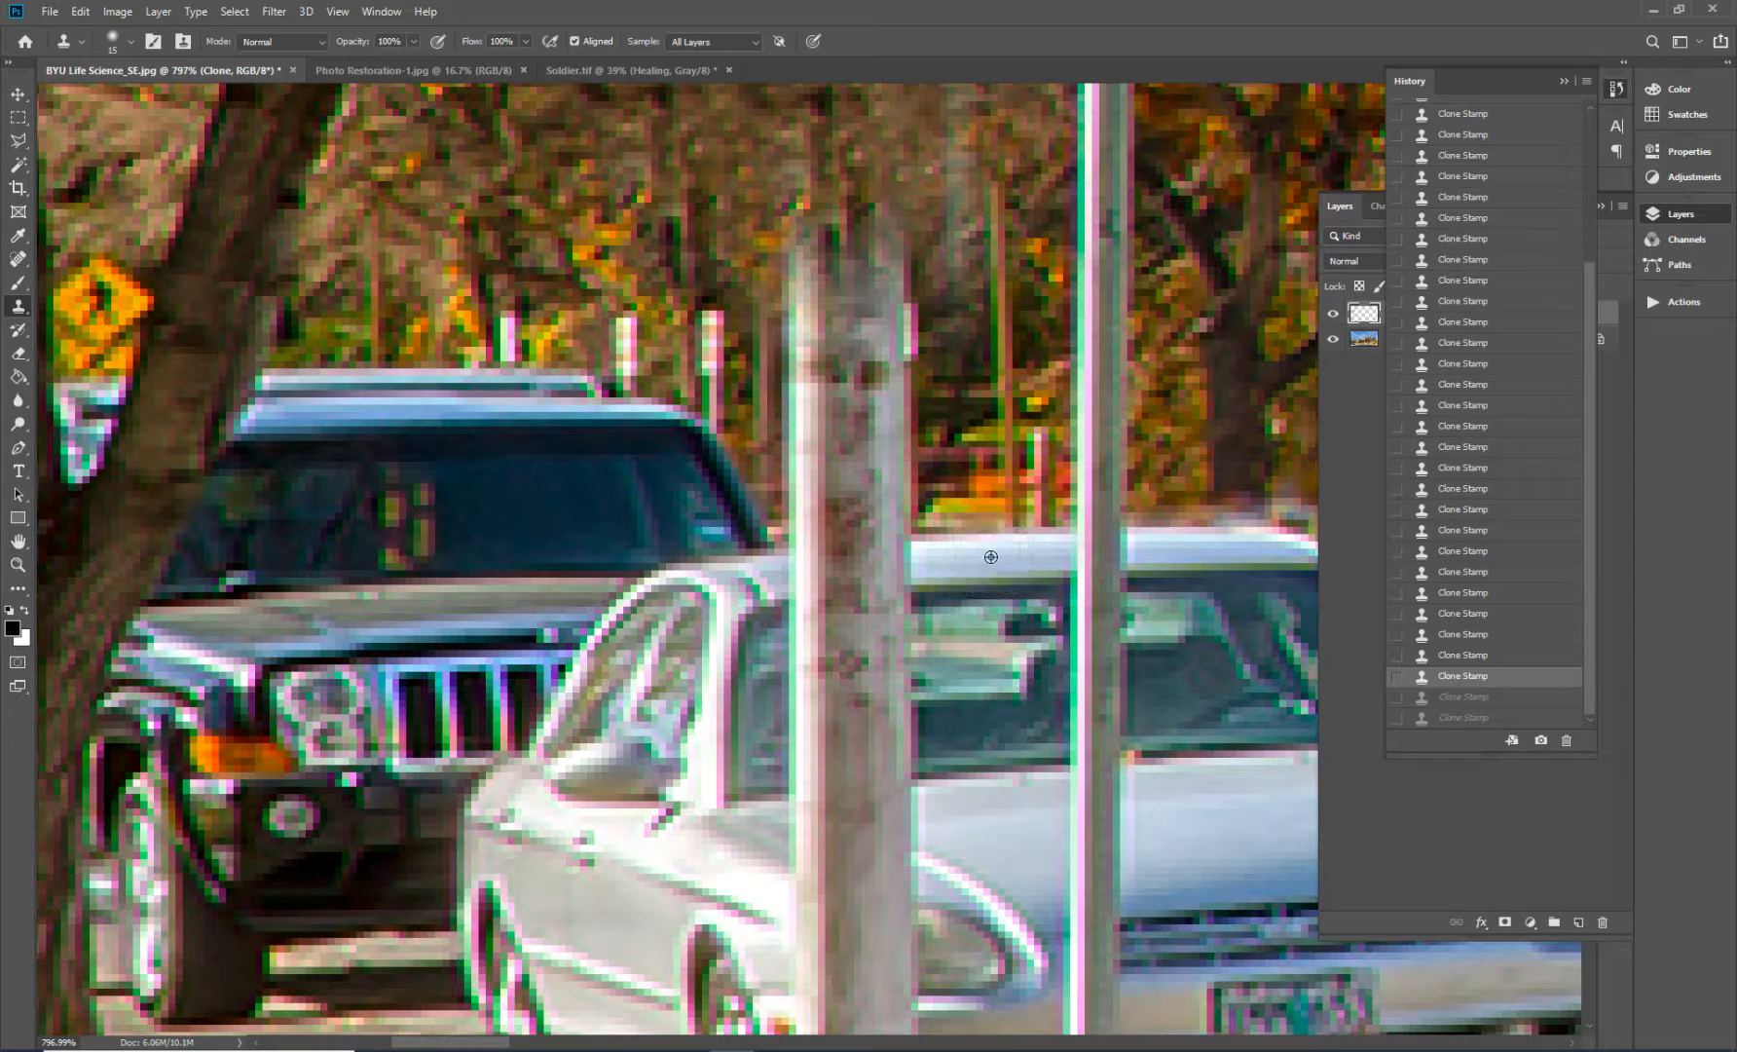
mouse_move(991, 557)
left_mouse_down()
mouse_move(866, 564)
mouse_move(893, 562)
left_mouse_up()
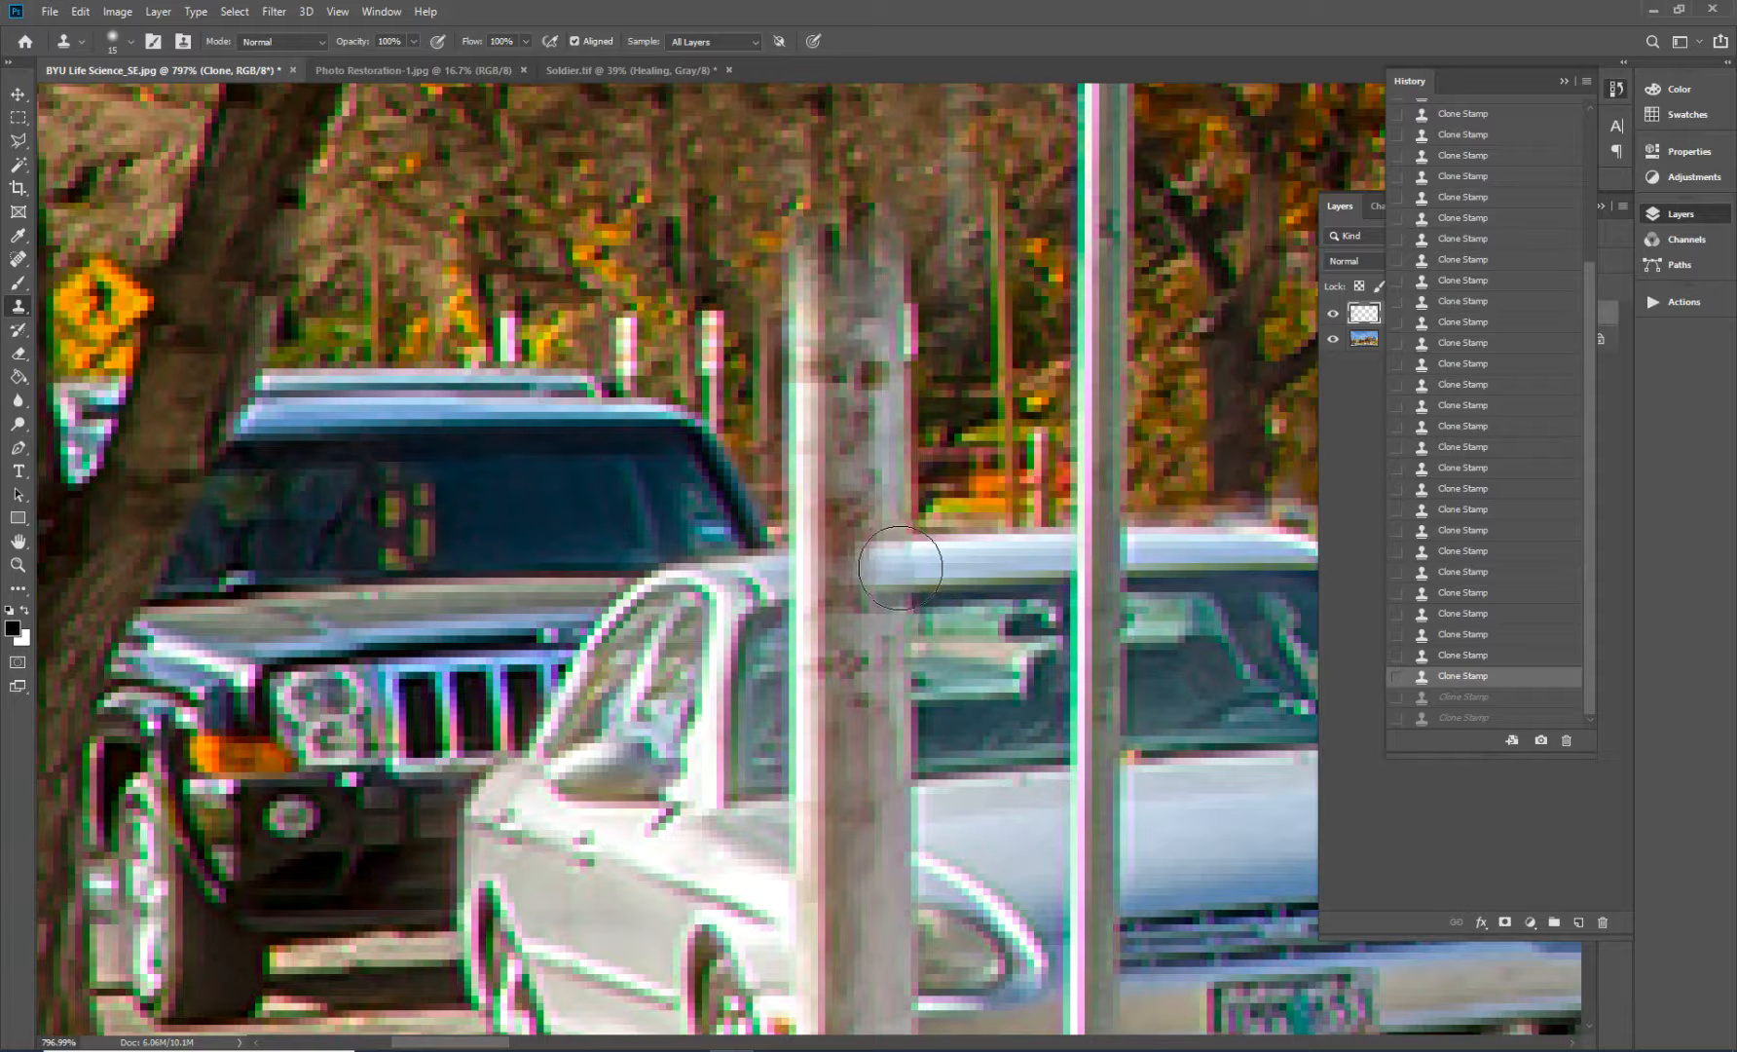
key("ctrl+shift+z")
key("ctrl+shift+z")
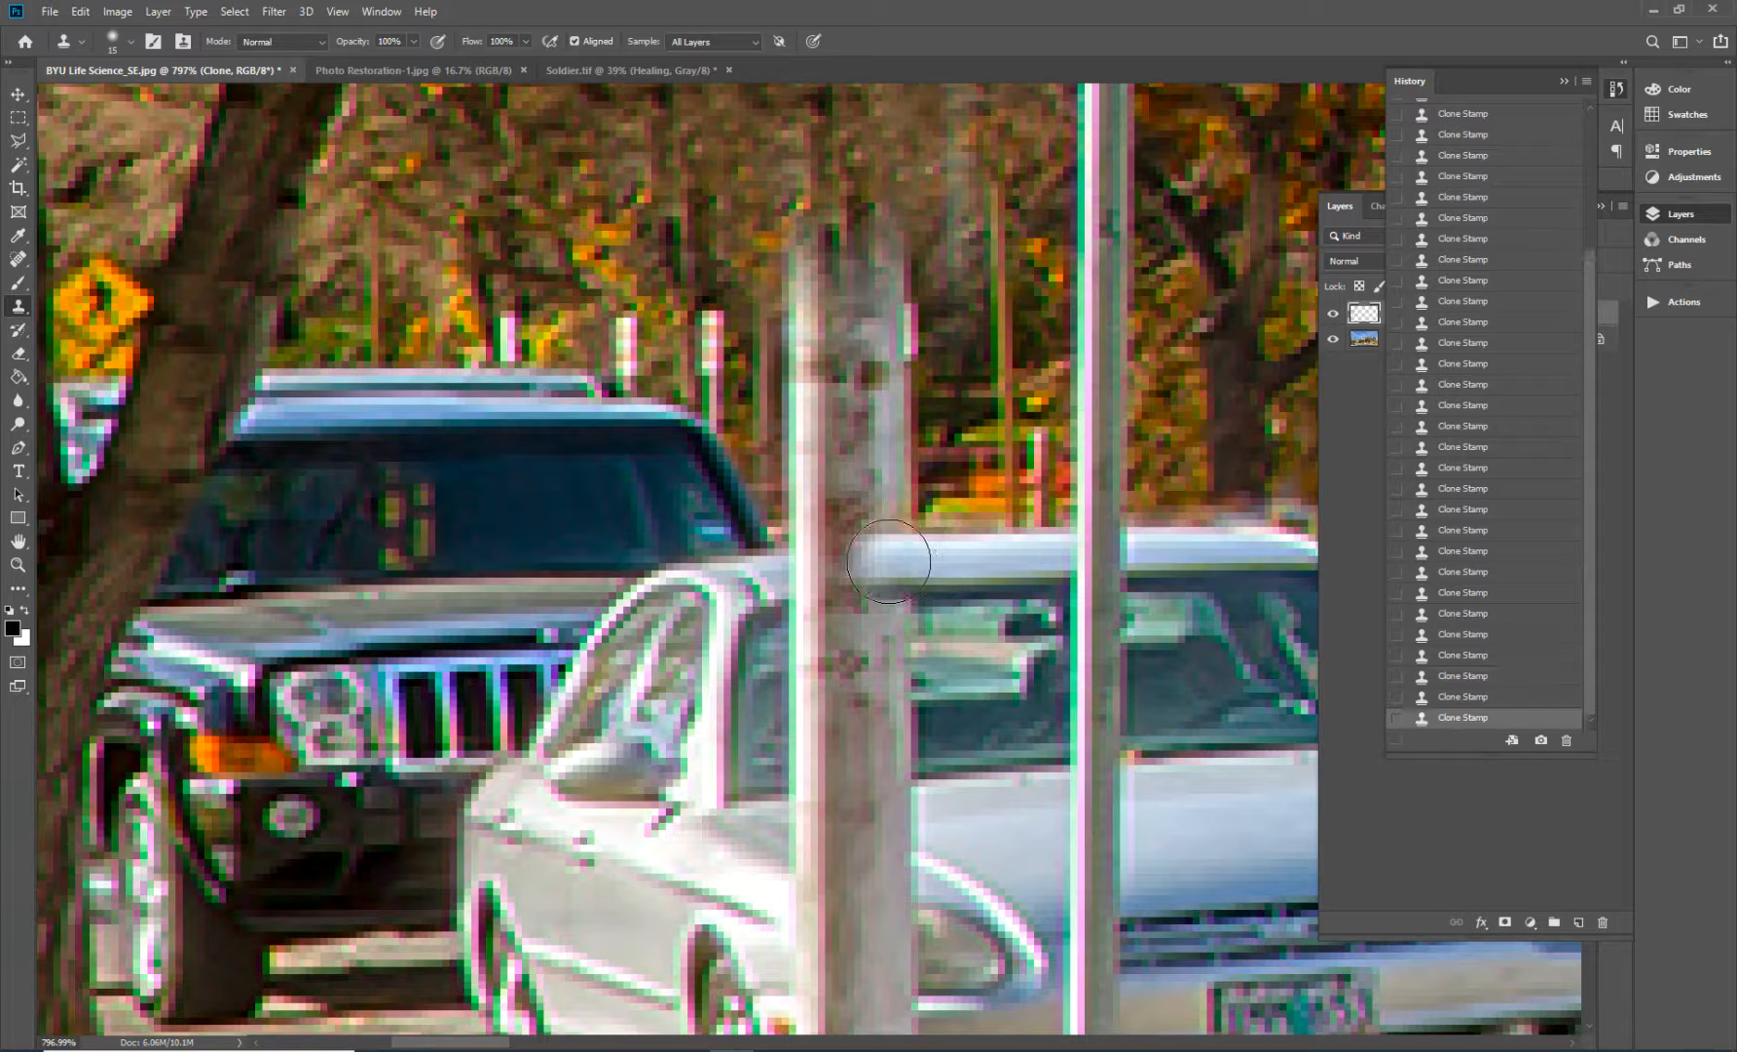
left_click(865, 564)
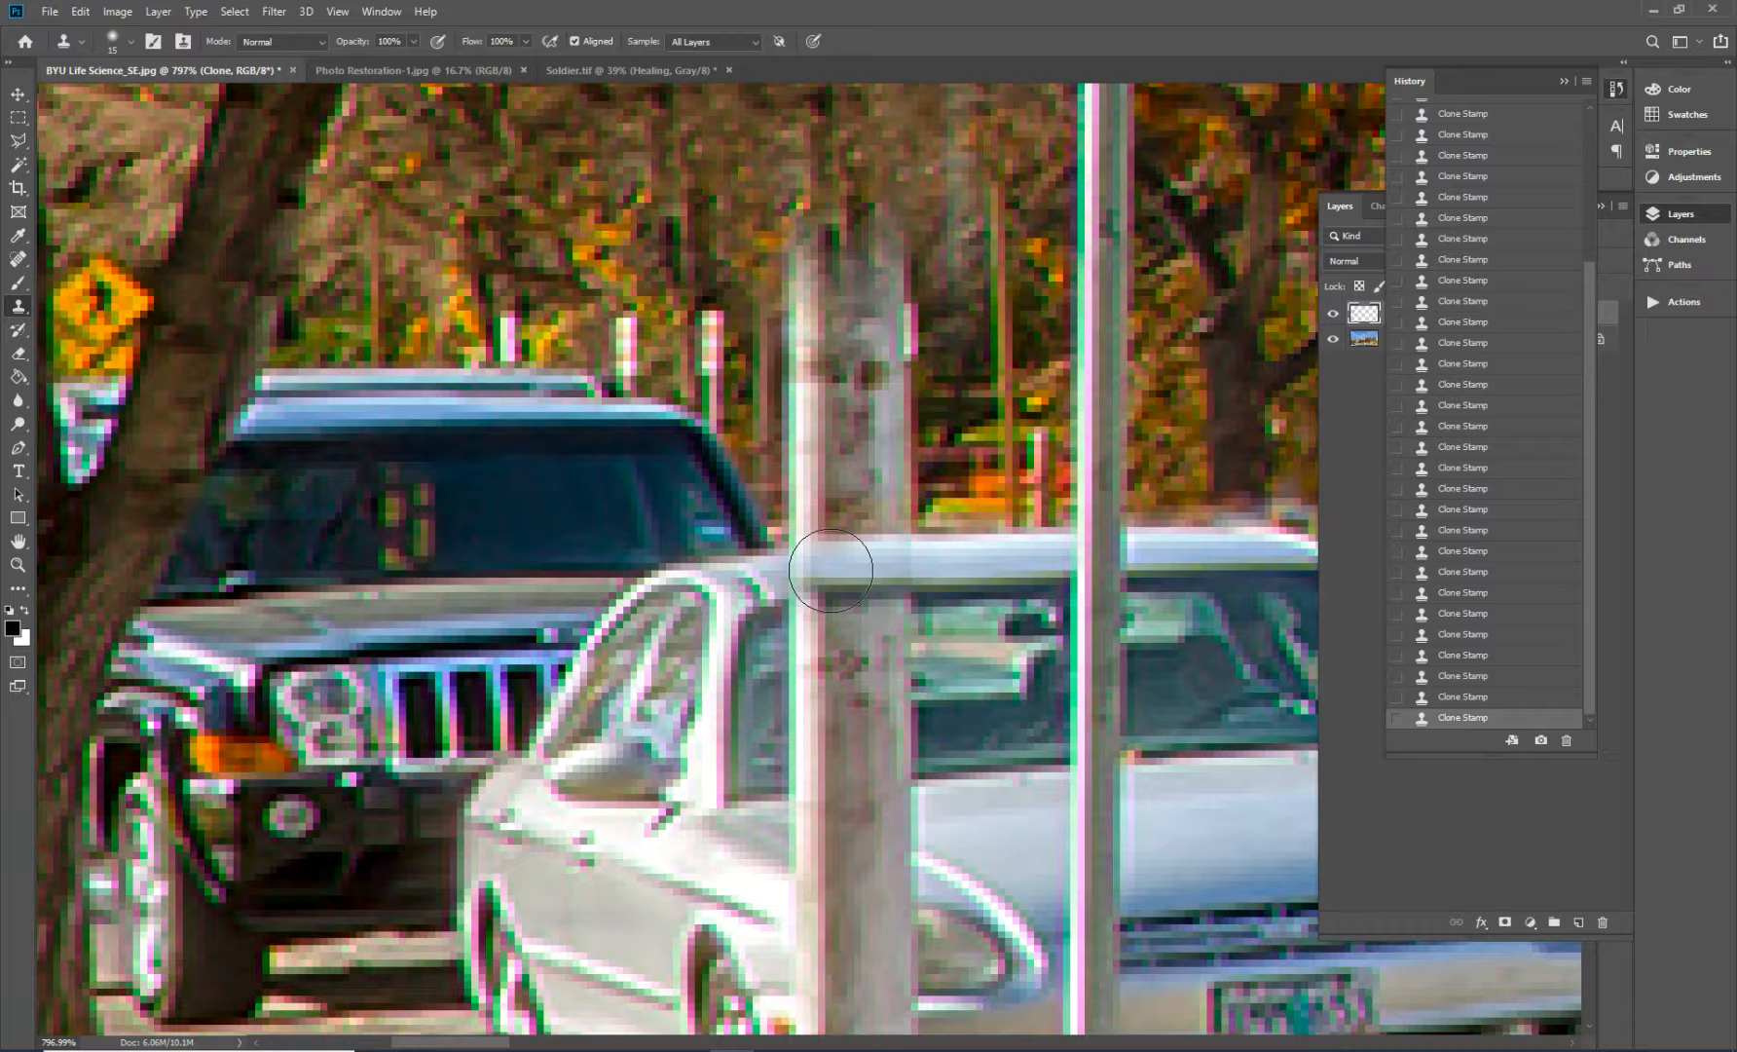
left_click(795, 562)
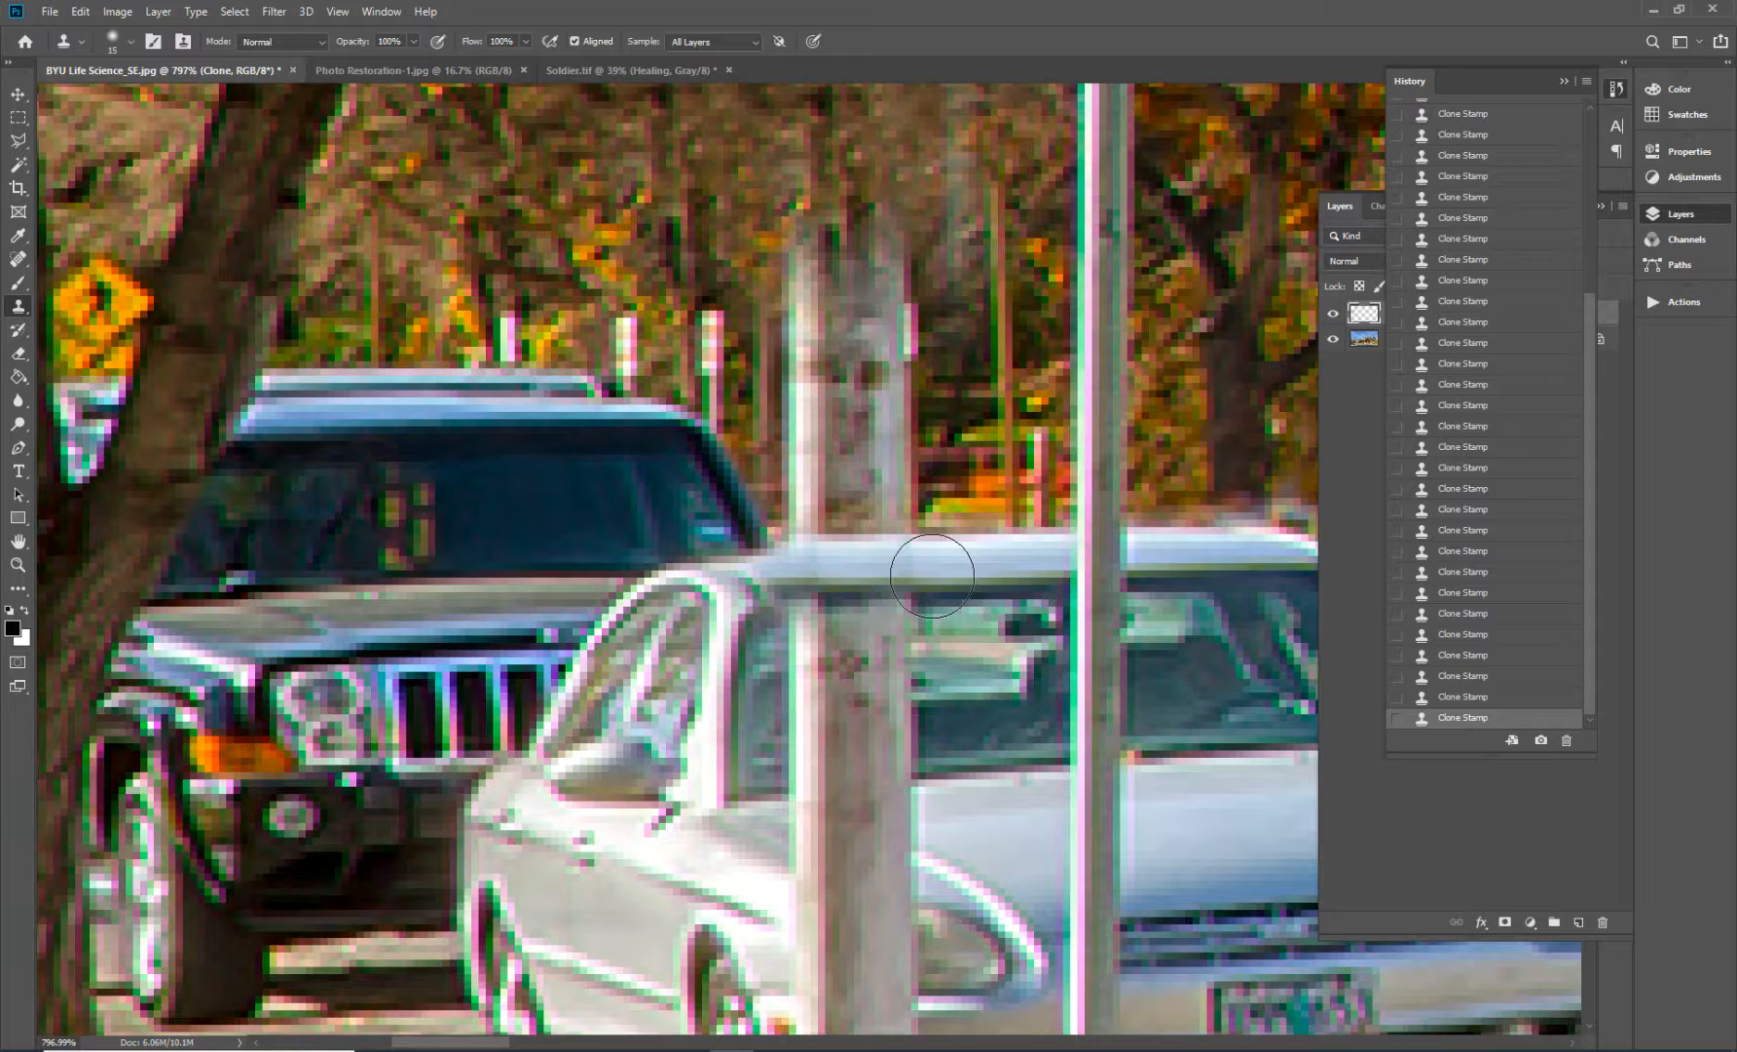
- Sample the white car's windshield and clone it across the pole down to the edge of the hood
left_click_drag(1006, 585, 1003, 675)
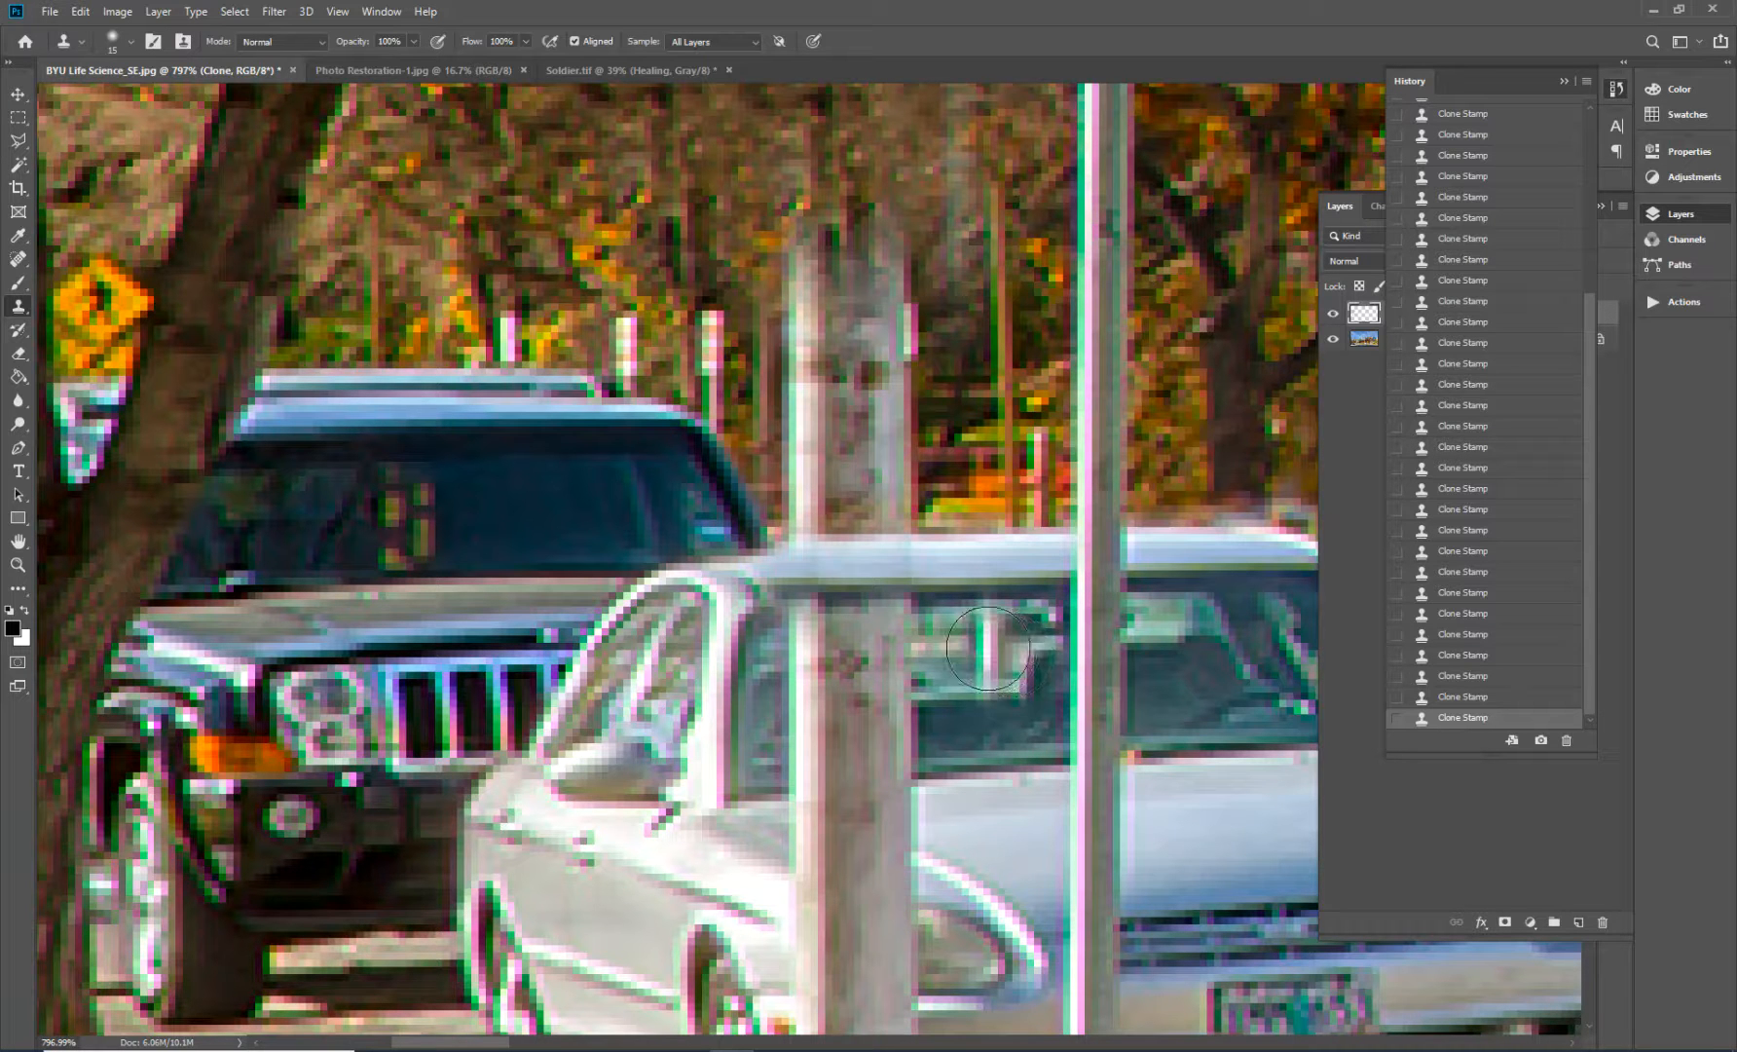
left_click(1004, 640)
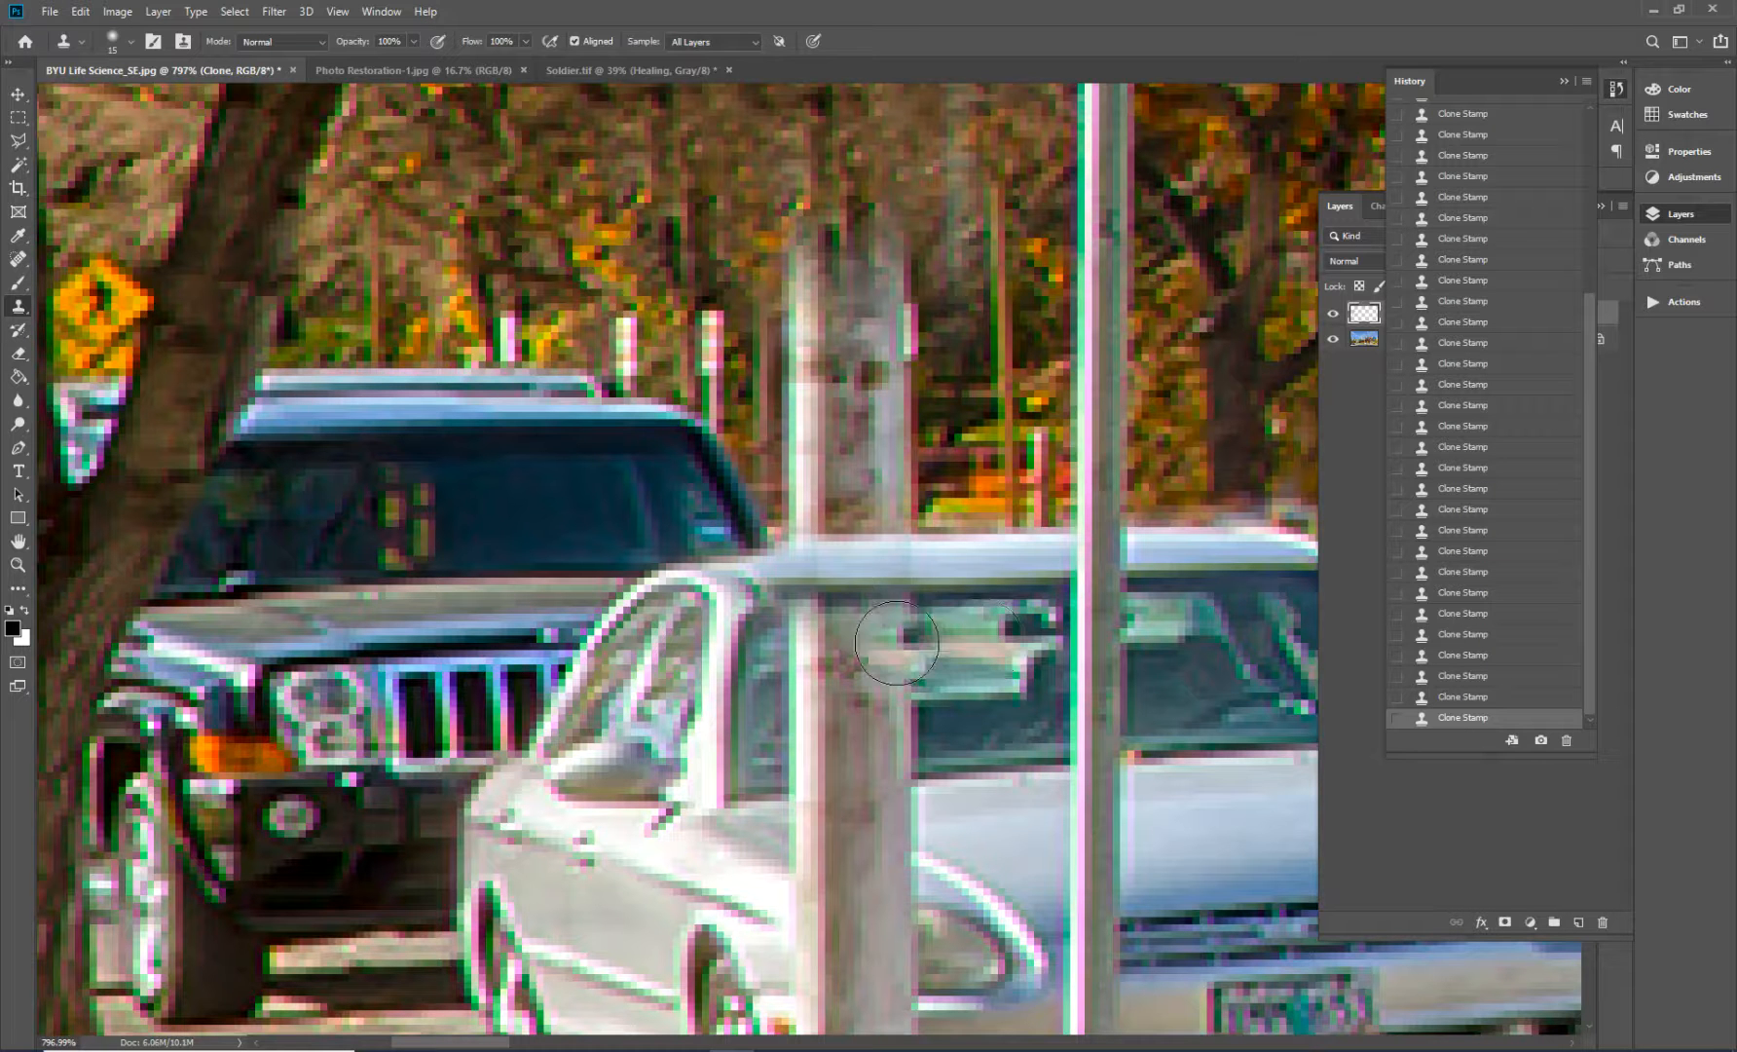
left_click(892, 642)
left_click(864, 646)
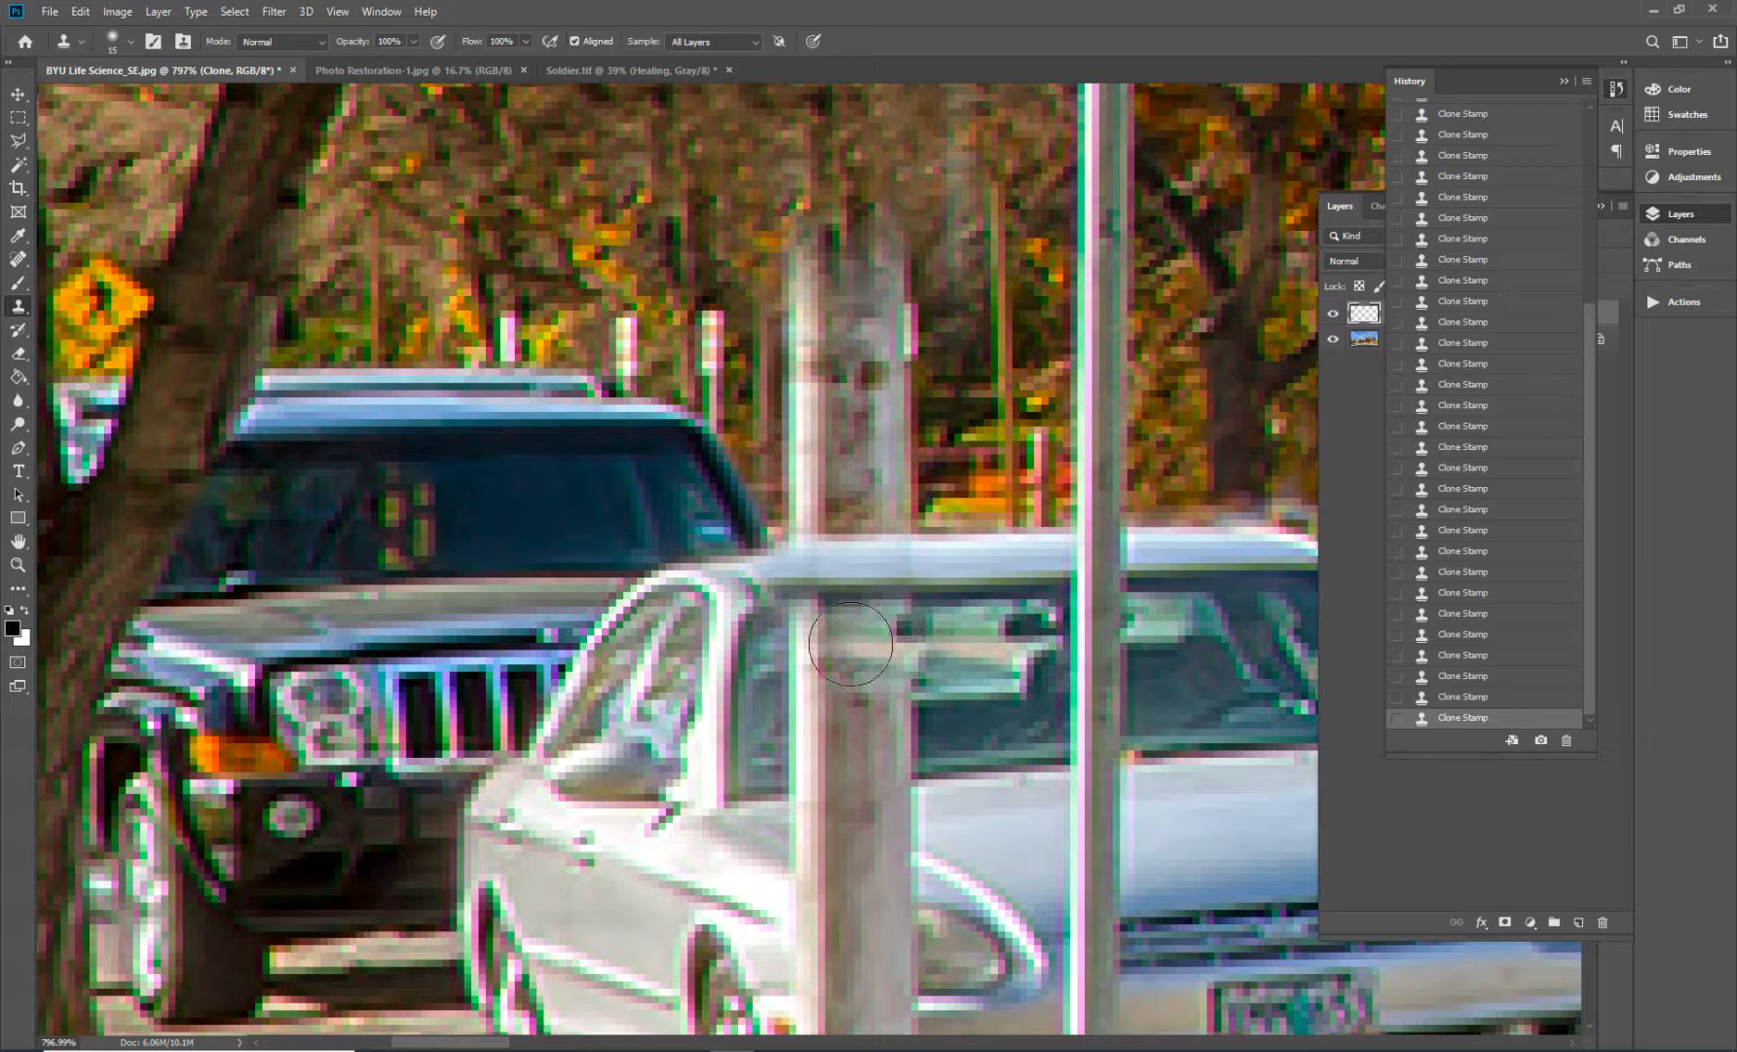
left_click(830, 645)
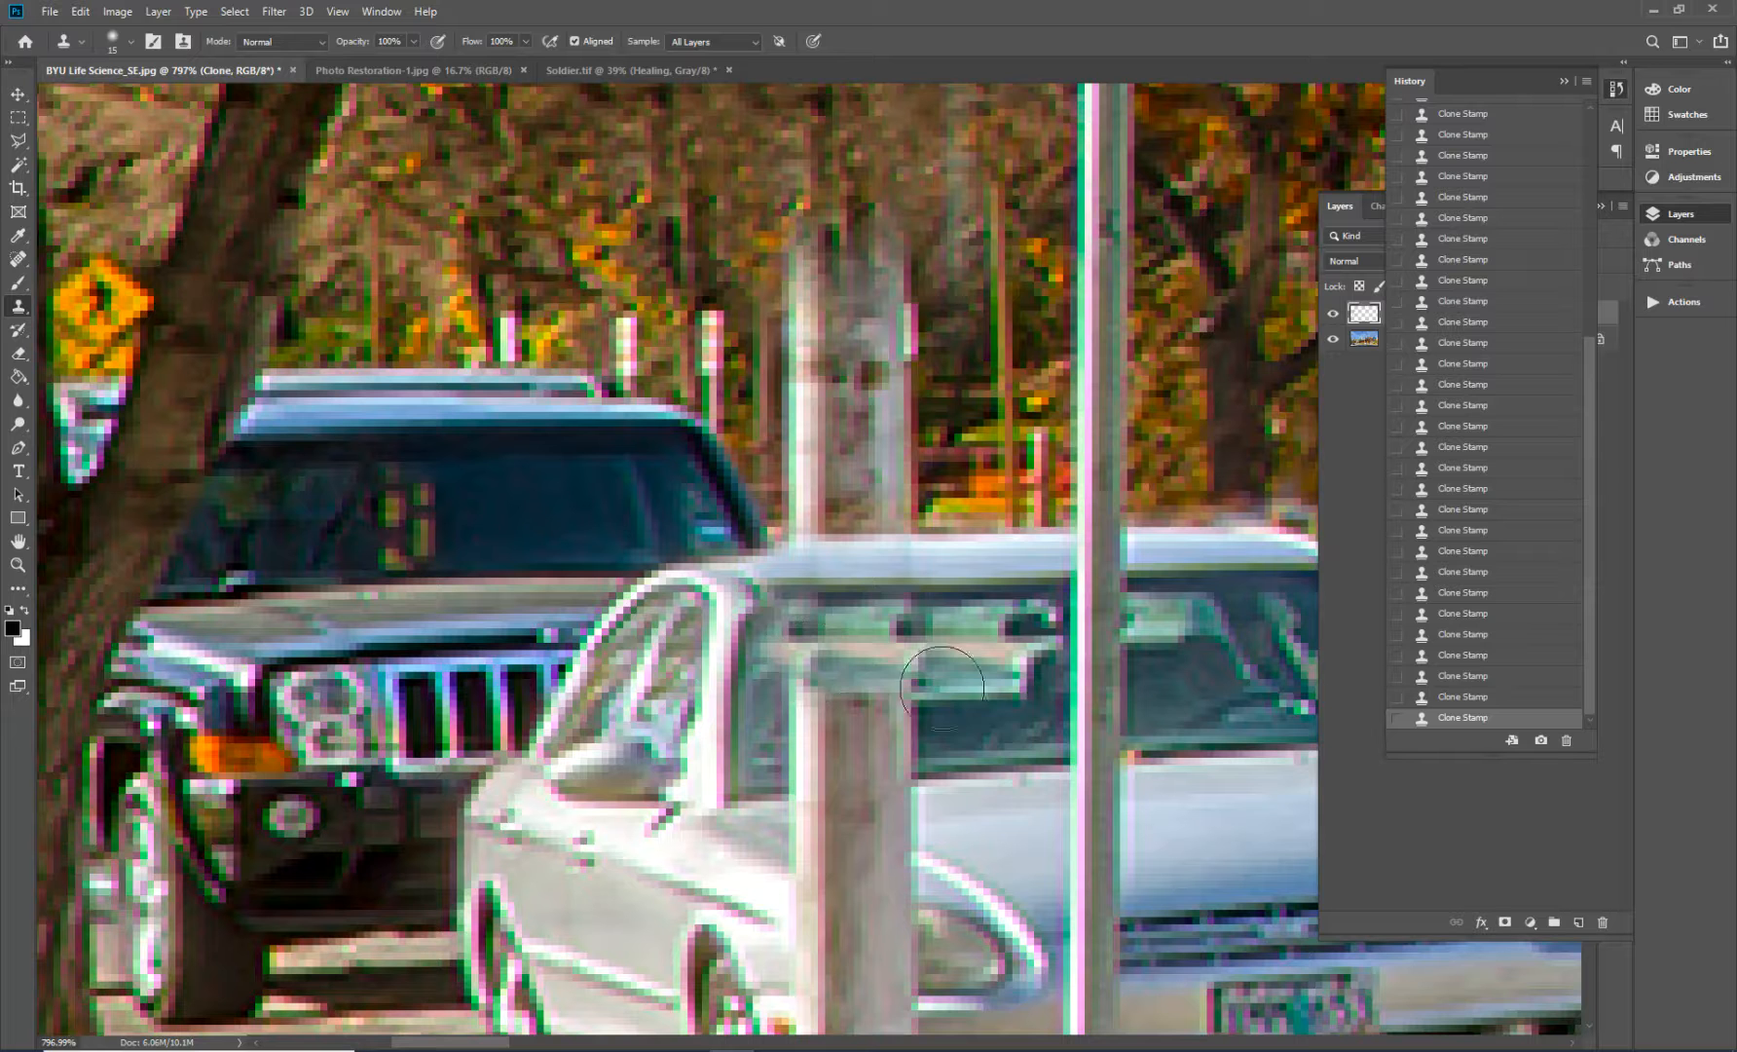
mouse_move(911, 719)
left_mouse_down()
mouse_move(805, 730)
mouse_move(802, 703)
mouse_move(800, 738)
mouse_move(906, 735)
mouse_move(1017, 764)
mouse_move(1003, 809)
mouse_move(943, 797)
mouse_move(1003, 779)
mouse_move(1016, 787)
mouse_move(795, 802)
mouse_move(1047, 779)
mouse_move(1019, 779)
mouse_move(1025, 745)
mouse_move(884, 783)
left_mouse_up()
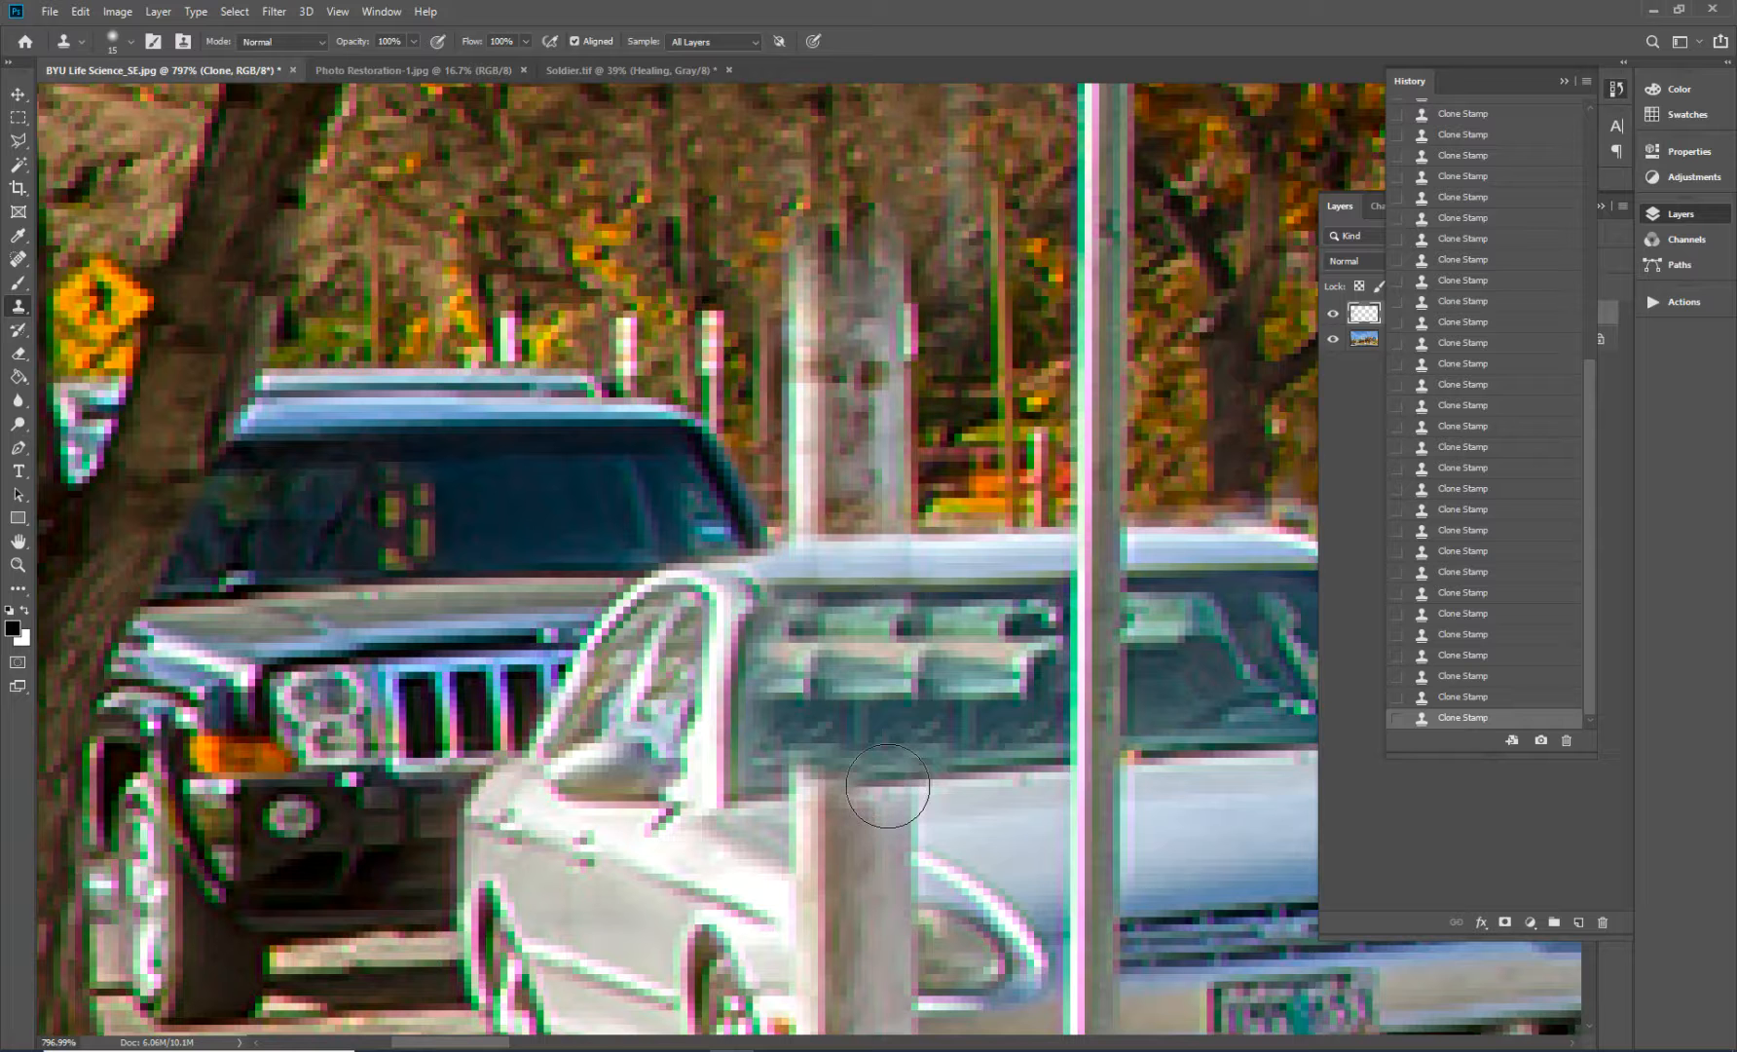
left_click_drag(887, 785, 806, 785)
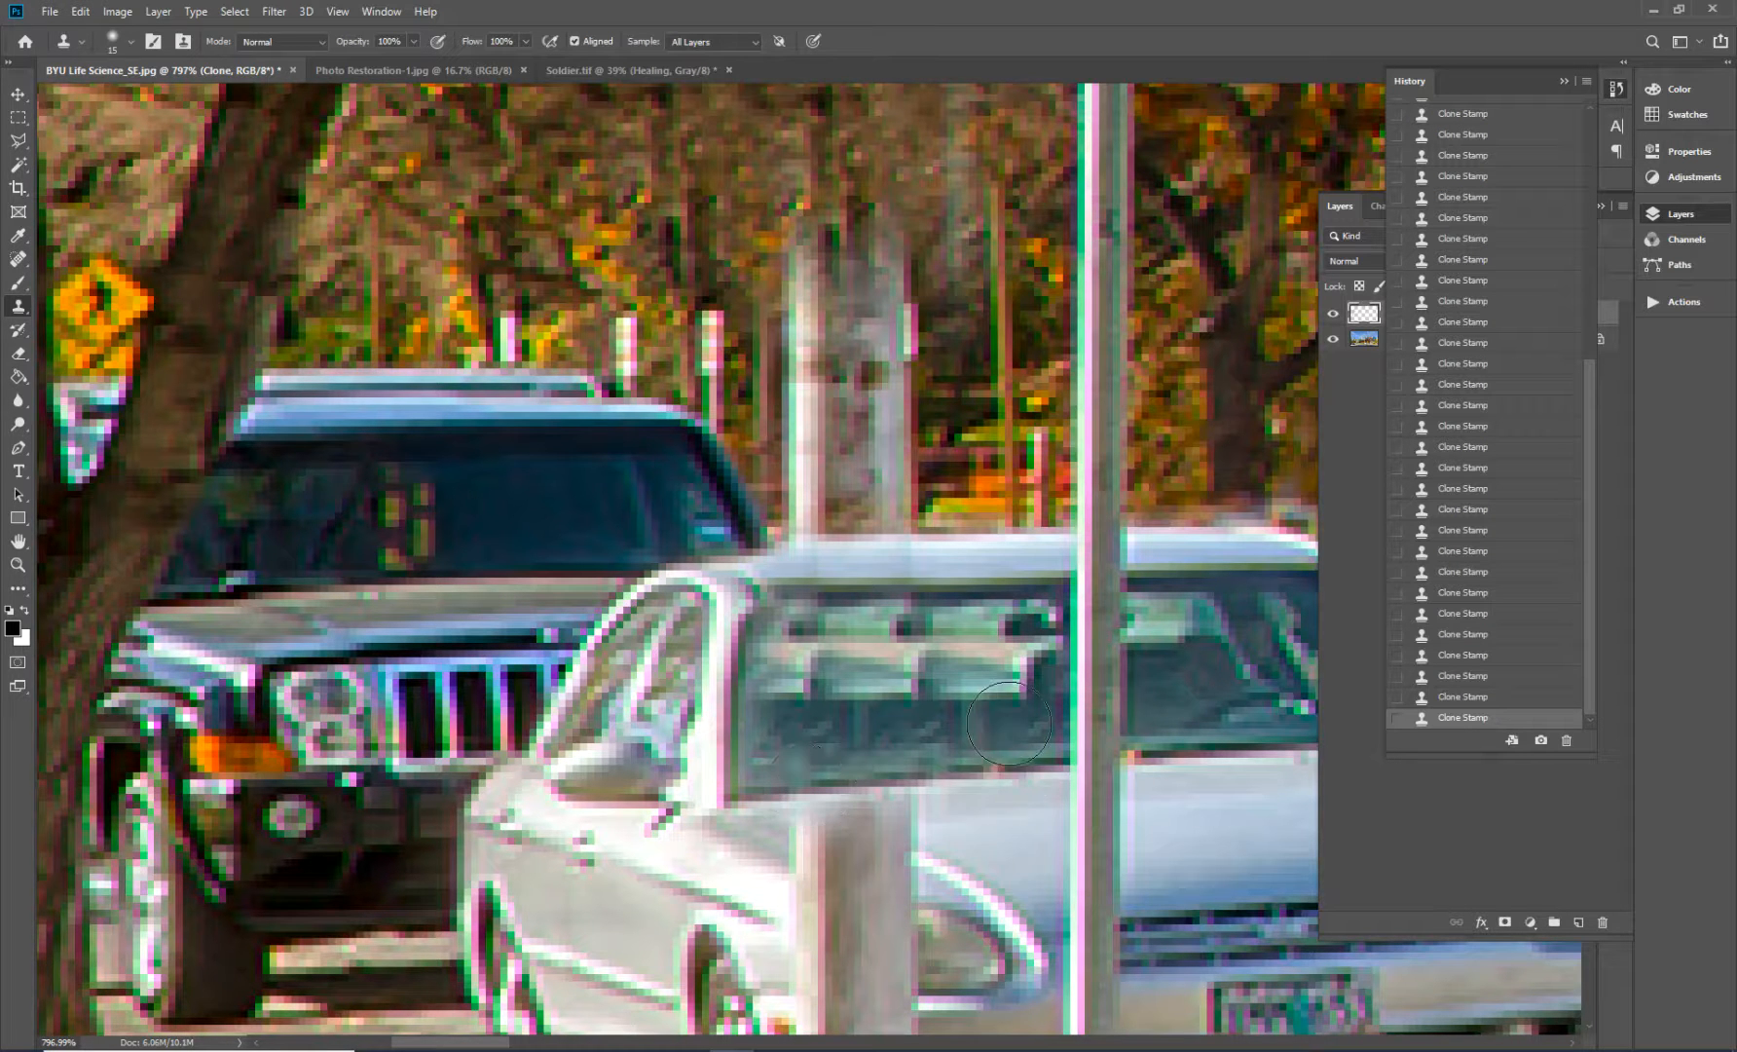
- Sample the grass near the pole's base and clone it over the base up to the curb
key("ctrl+0")
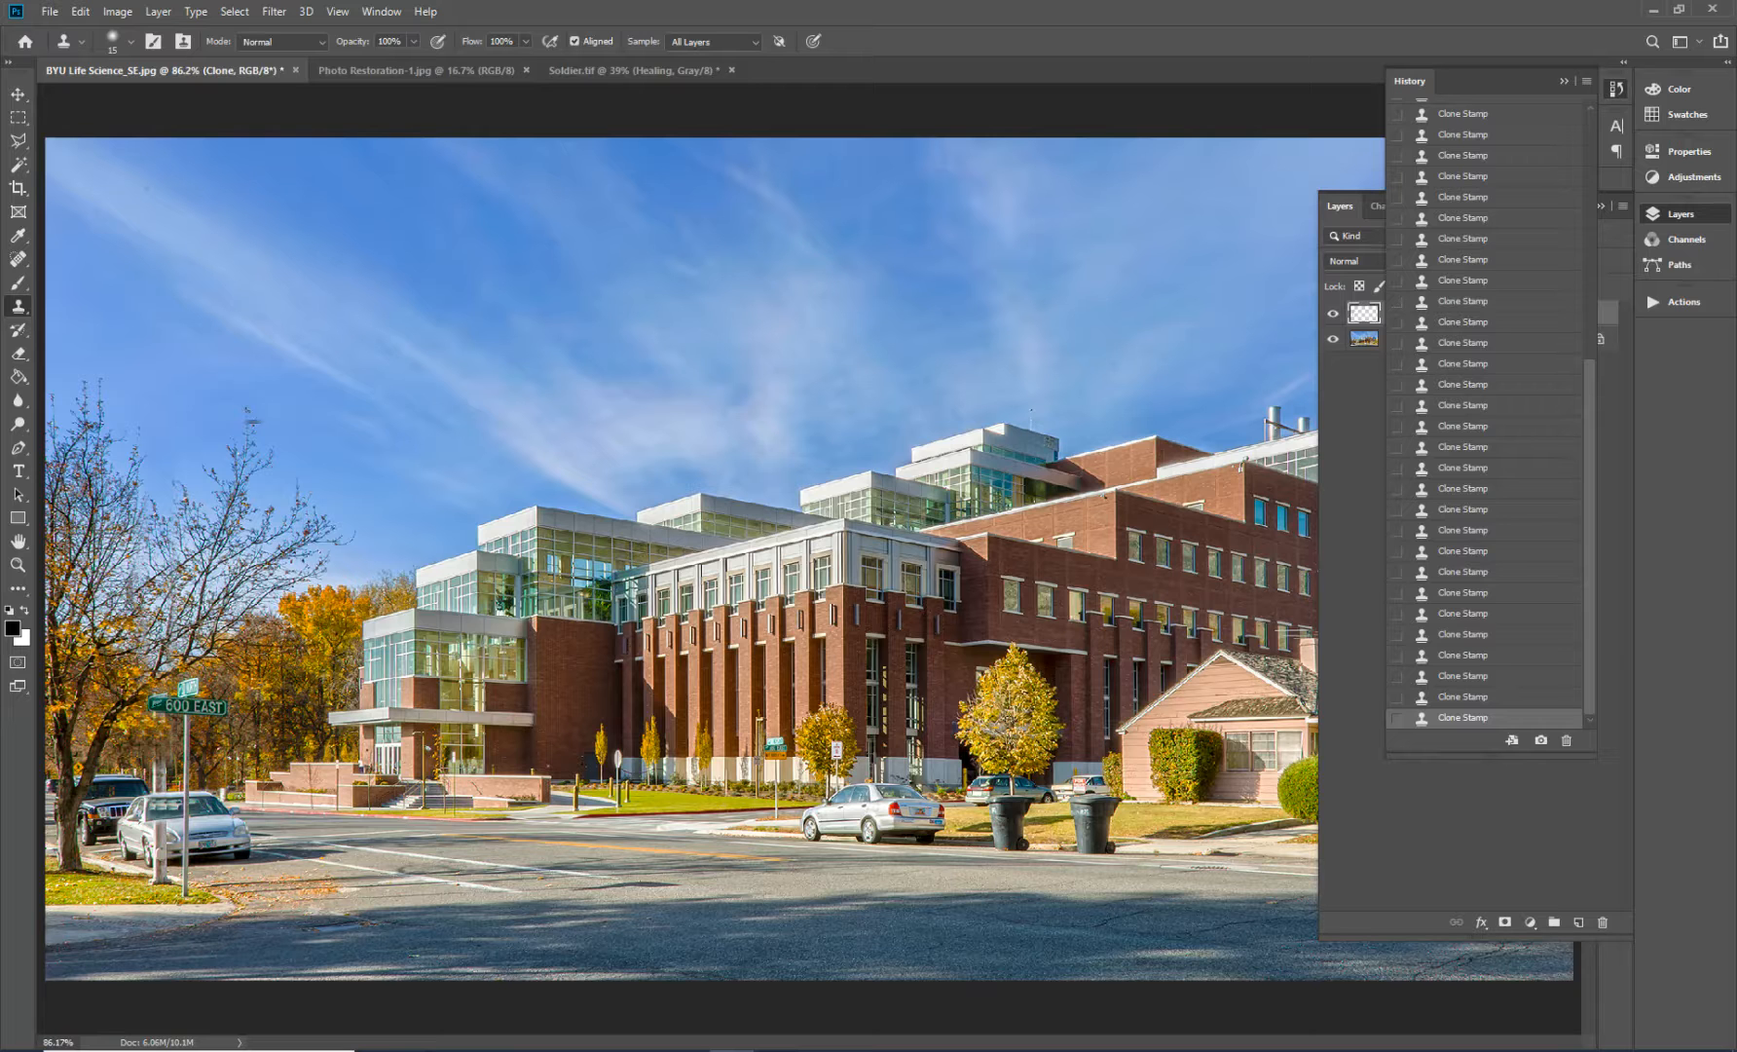
key("z")
left_click_drag(78, 786, 304, 906)
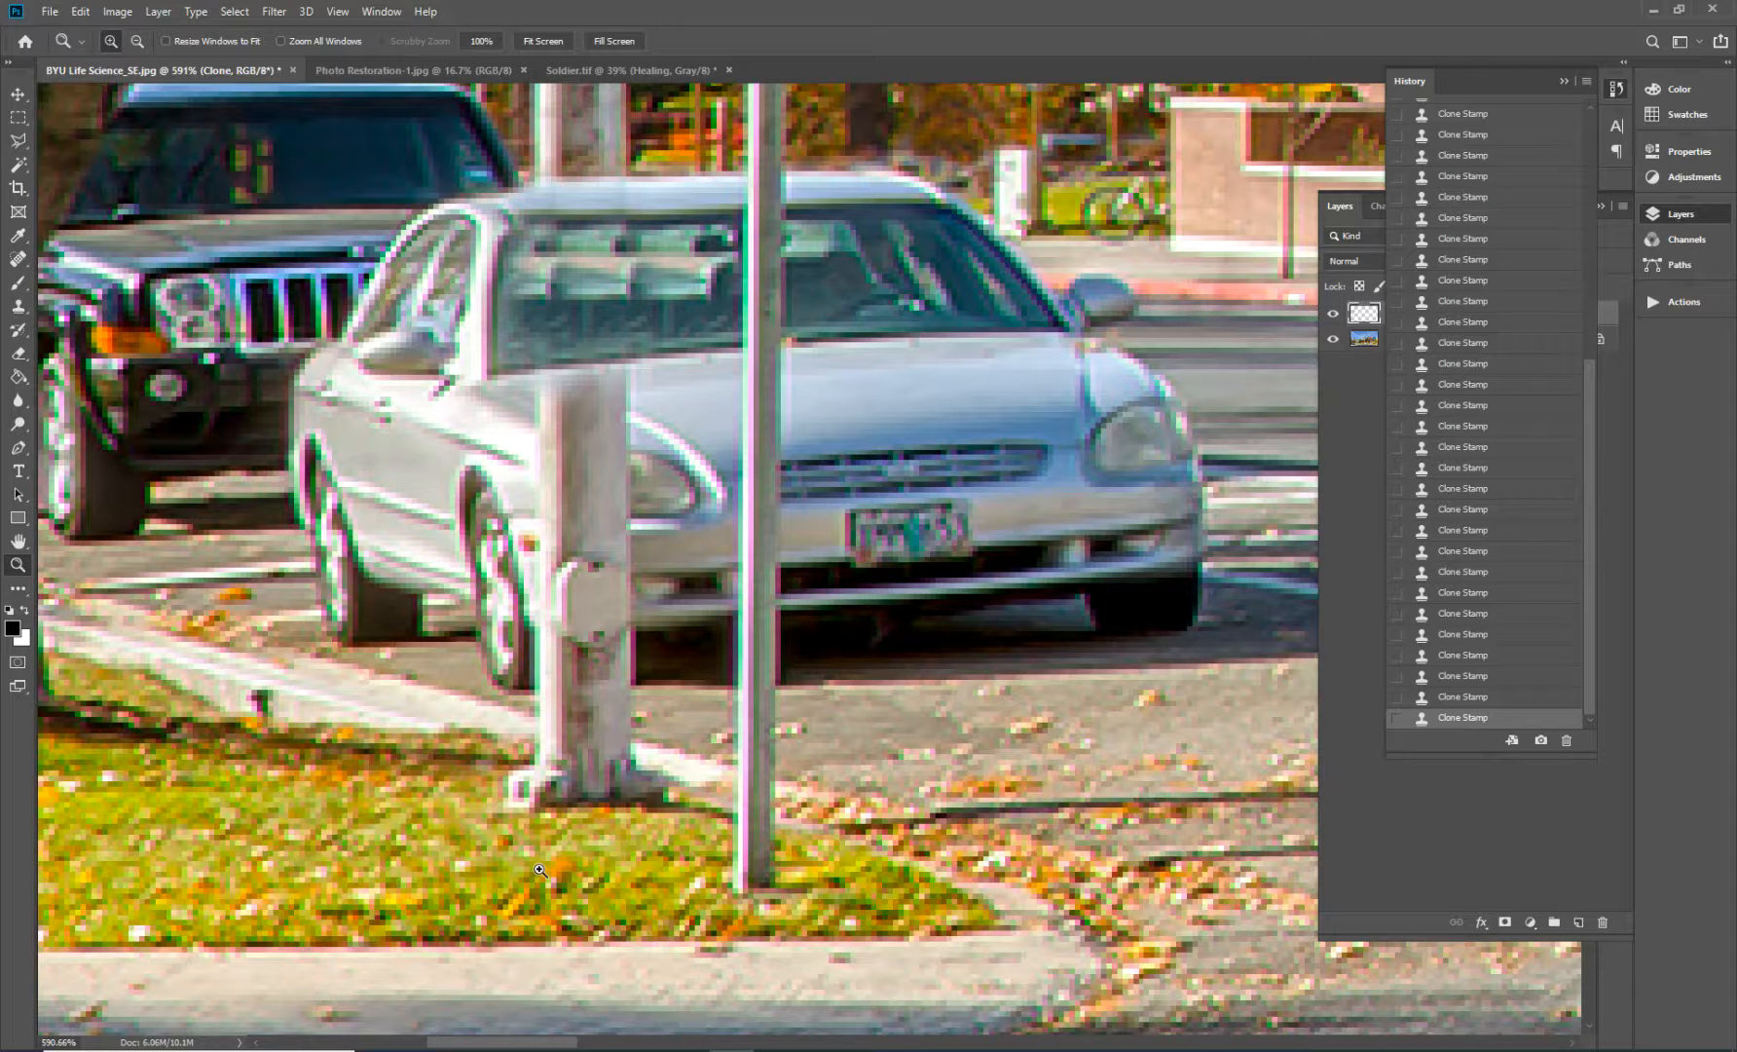
key("alt")
key("s")
left_click(512, 854)
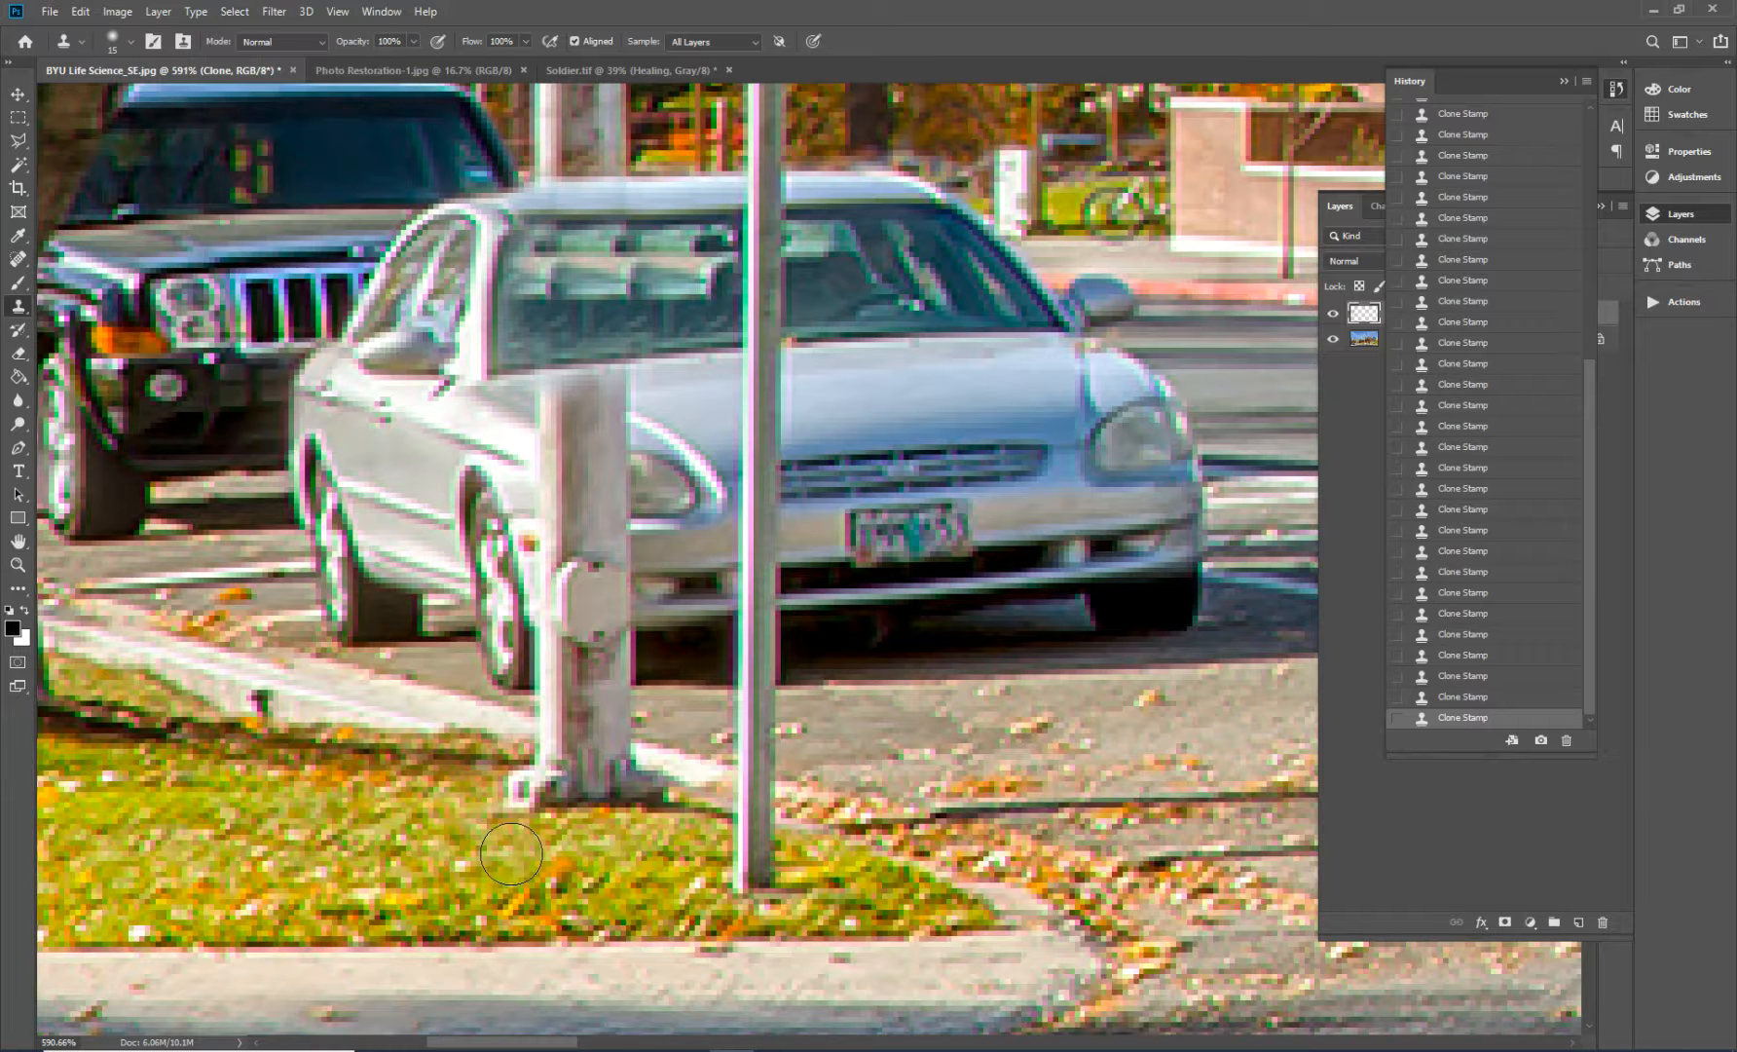
mouse_move(513, 854)
left_mouse_down()
mouse_move(511, 773)
mouse_move(636, 823)
mouse_move(509, 765)
mouse_move(569, 803)
mouse_move(611, 823)
mouse_move(467, 713)
left_mouse_up()
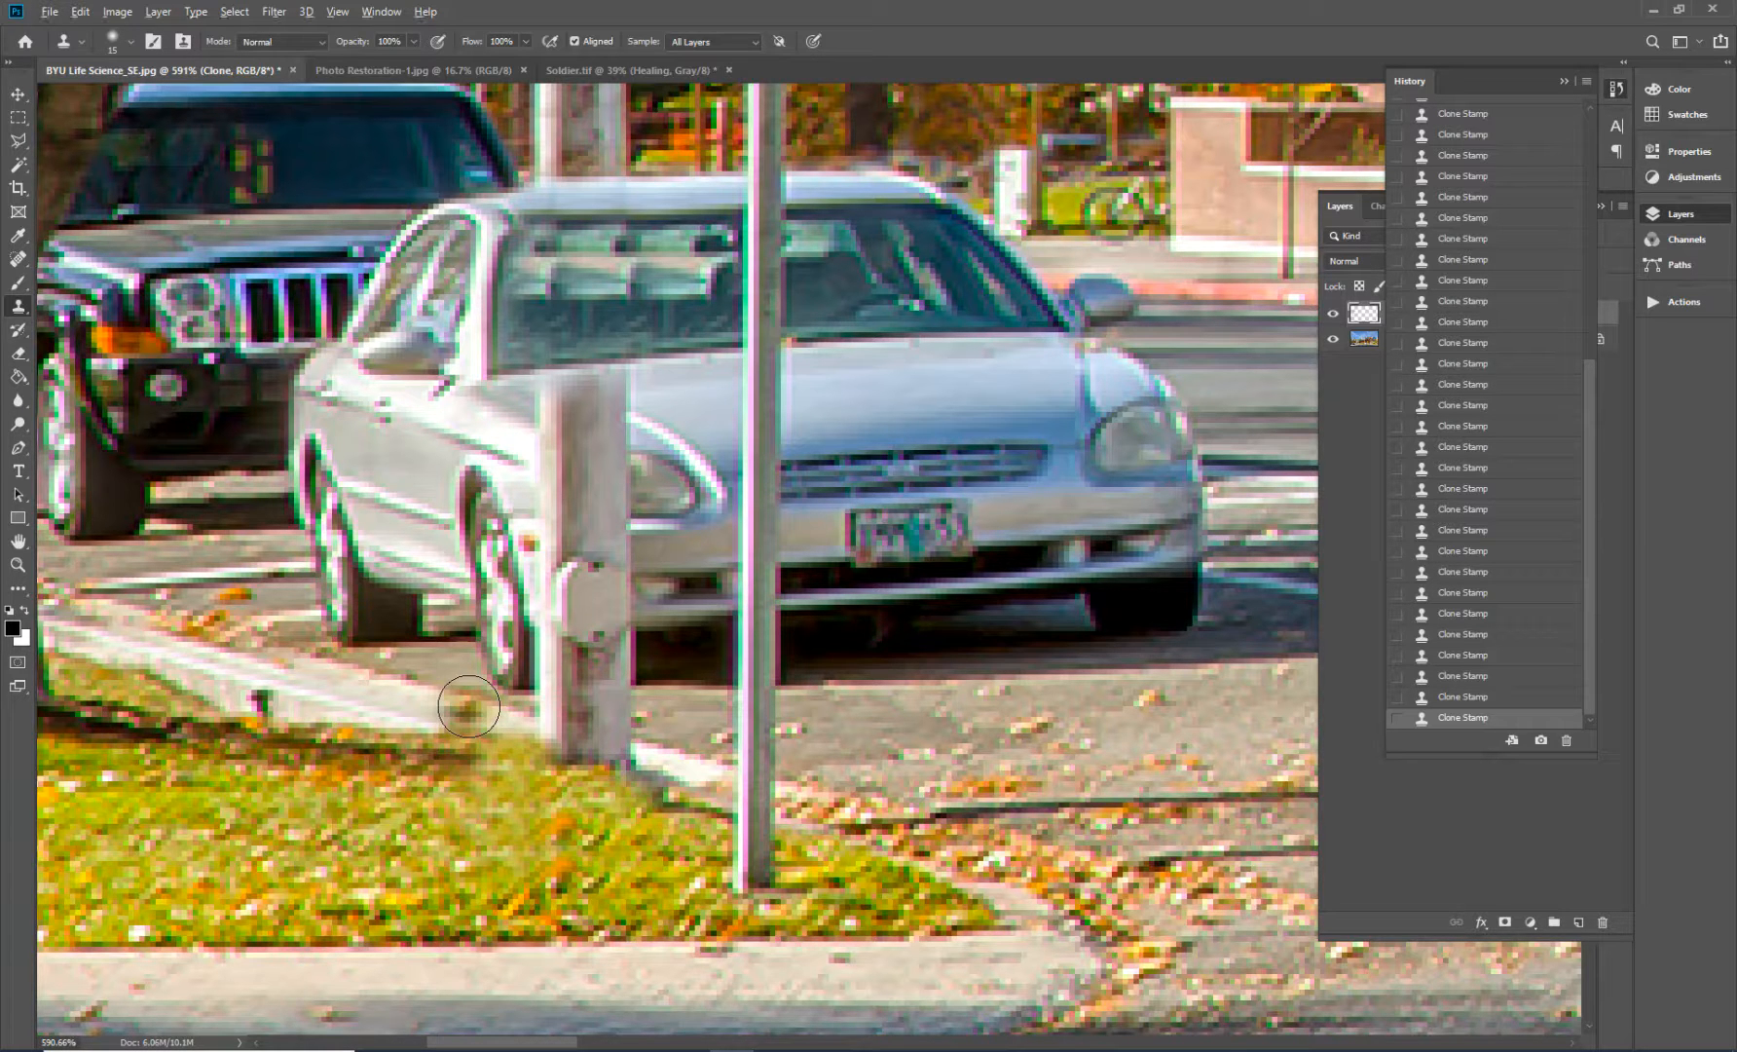
- Sample the curb beside the pole and clone it across the pole's lower end to rebuild the curb line
left_click(471, 708)
left_click(553, 730)
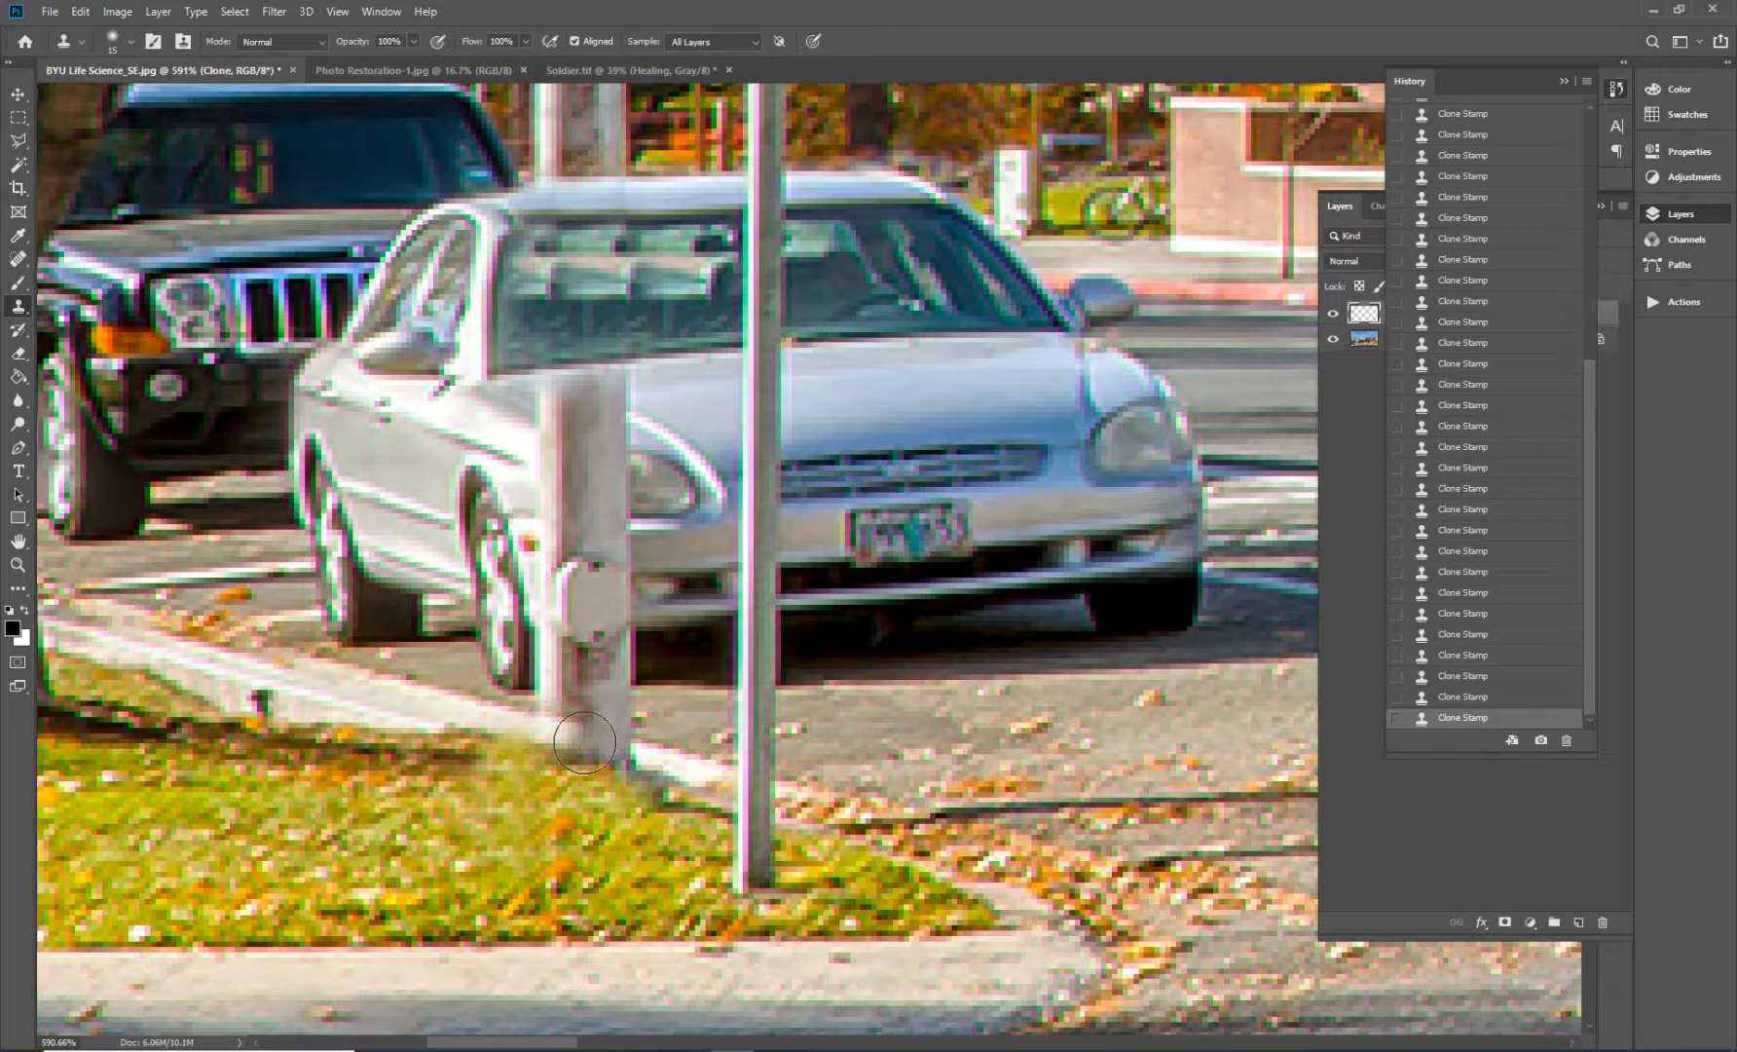
left_click(584, 742)
left_click(619, 746)
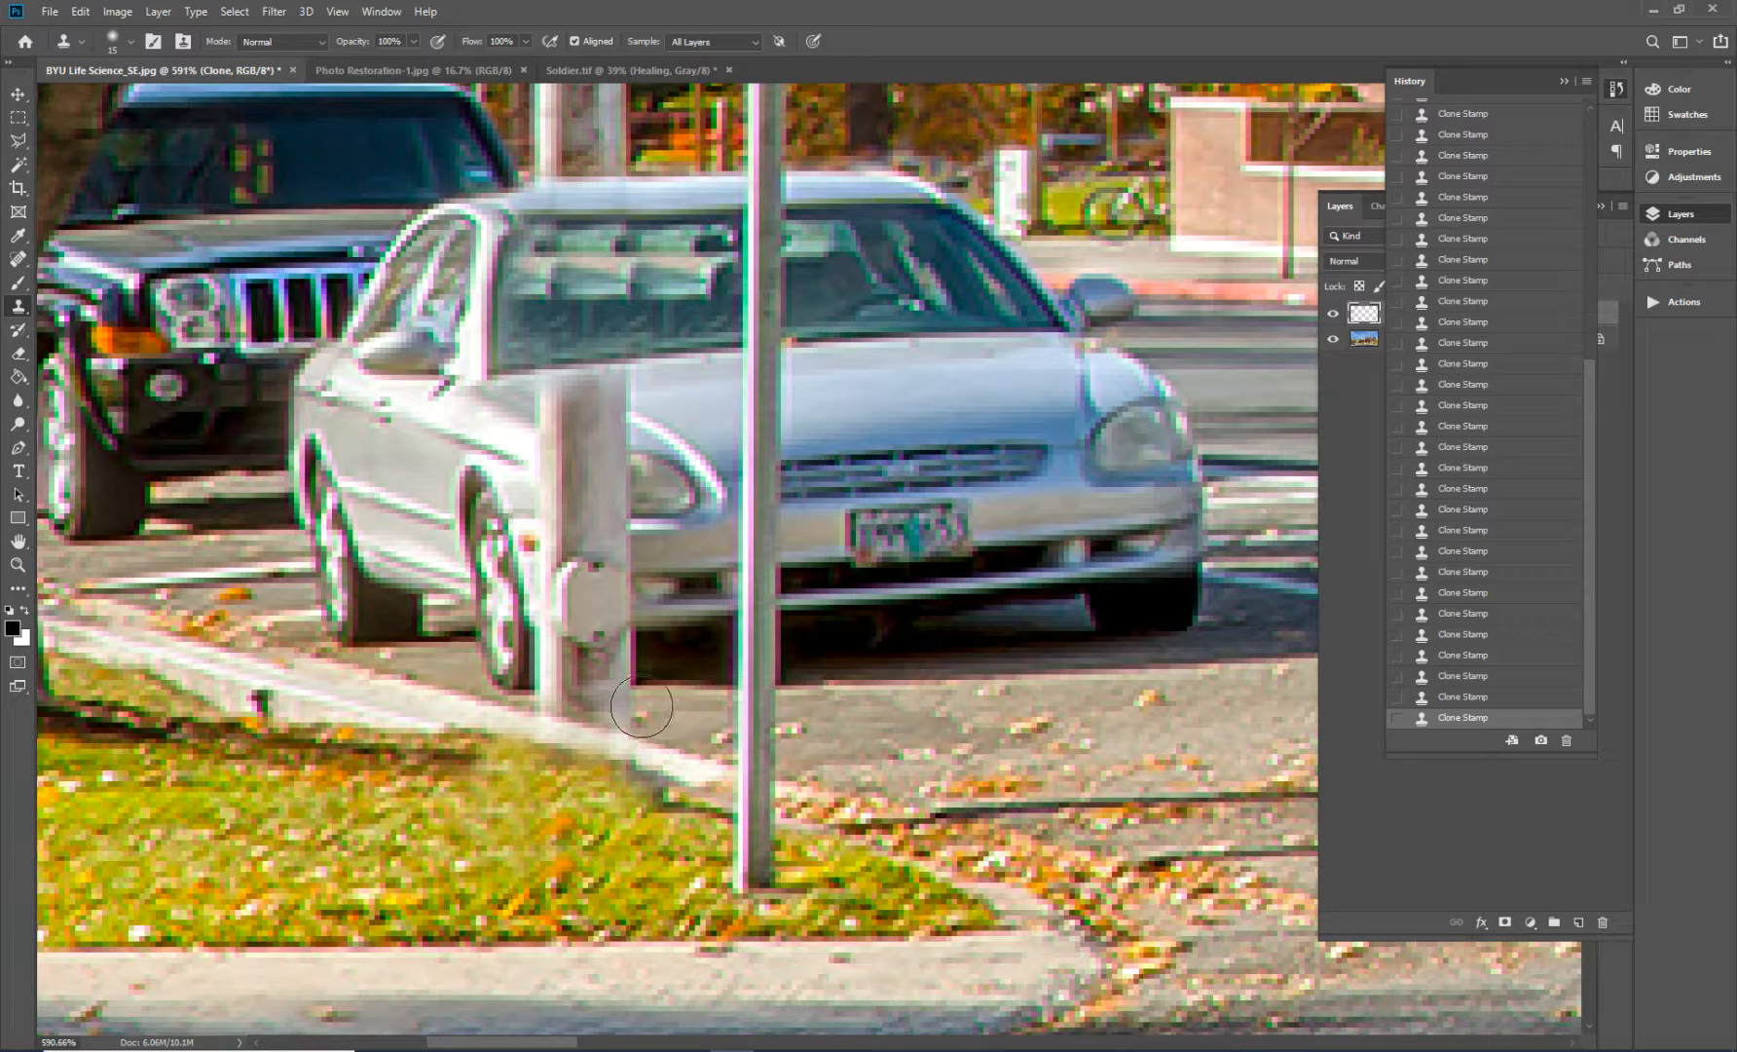
- Clone the pavement over the pole's lower end, between the white car's underside and the curb
left_click(628, 707)
left_click(597, 691)
left_click(584, 695)
left_click(547, 689)
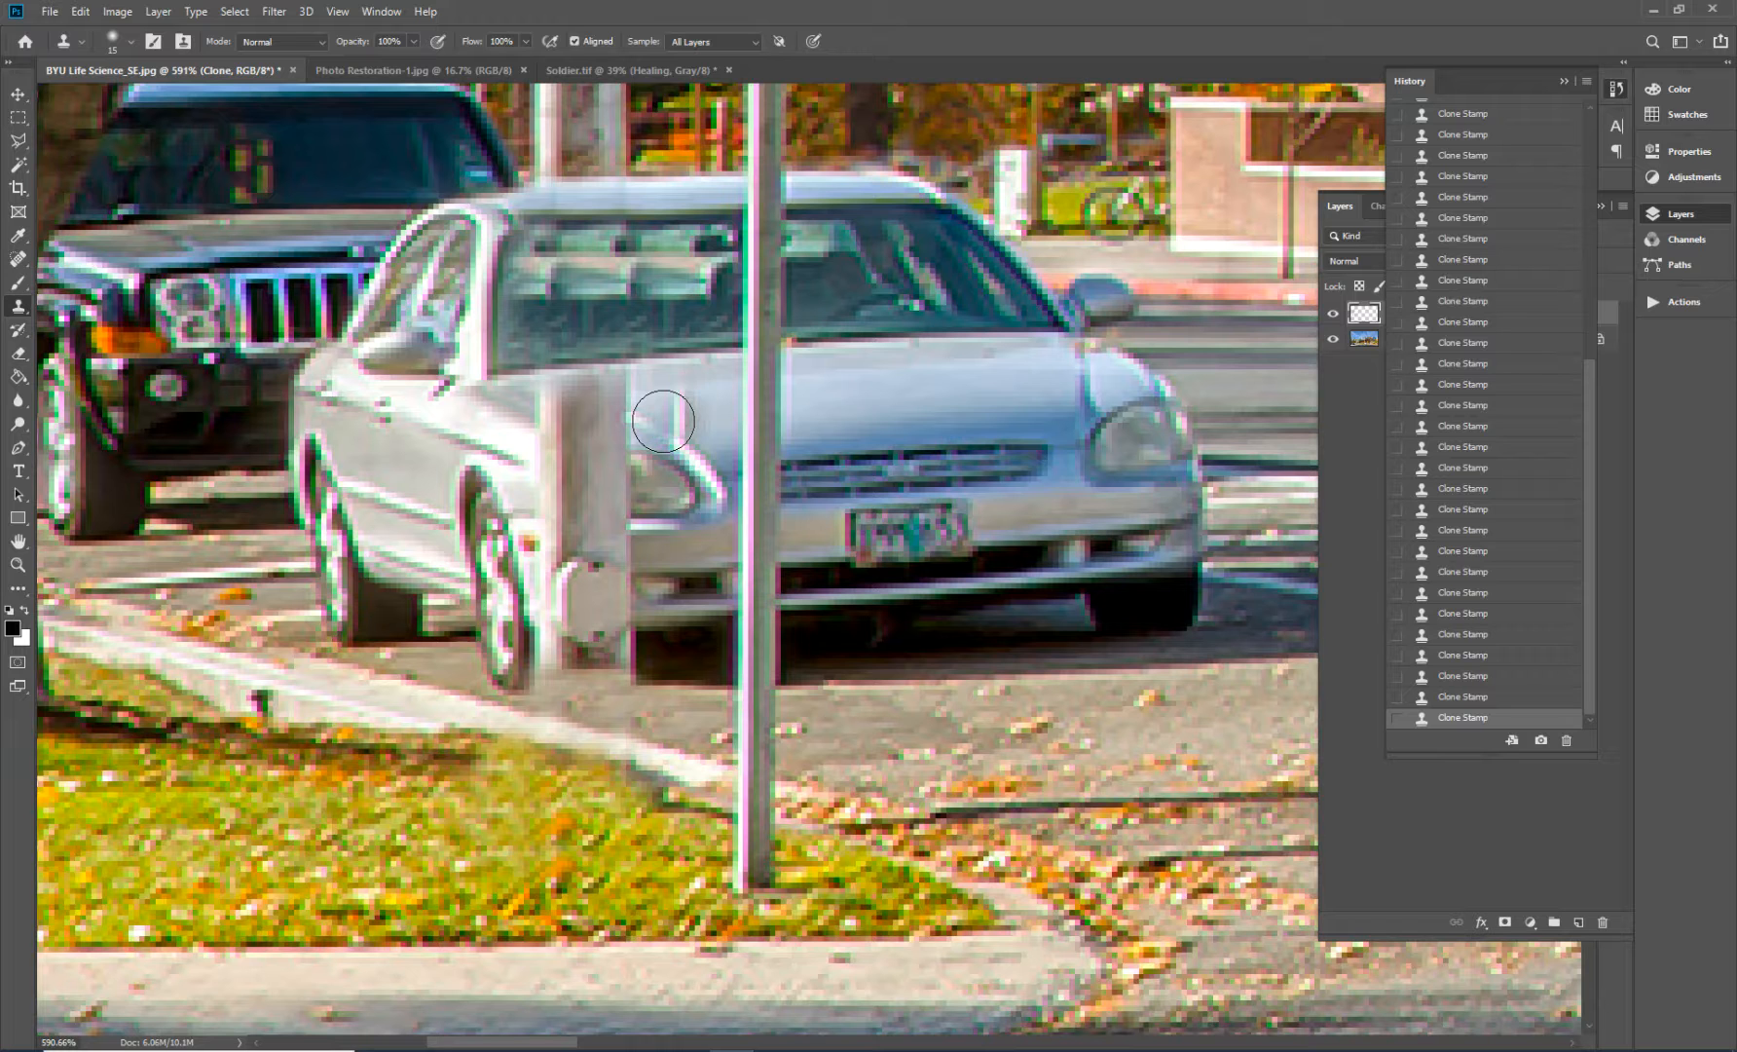
- Try to sample the white car's fender beside the hood and clone it across the pole
mouse_move(632, 418)
left_mouse_down()
mouse_move(605, 411)
mouse_move(623, 395)
mouse_move(521, 407)
left_mouse_up()
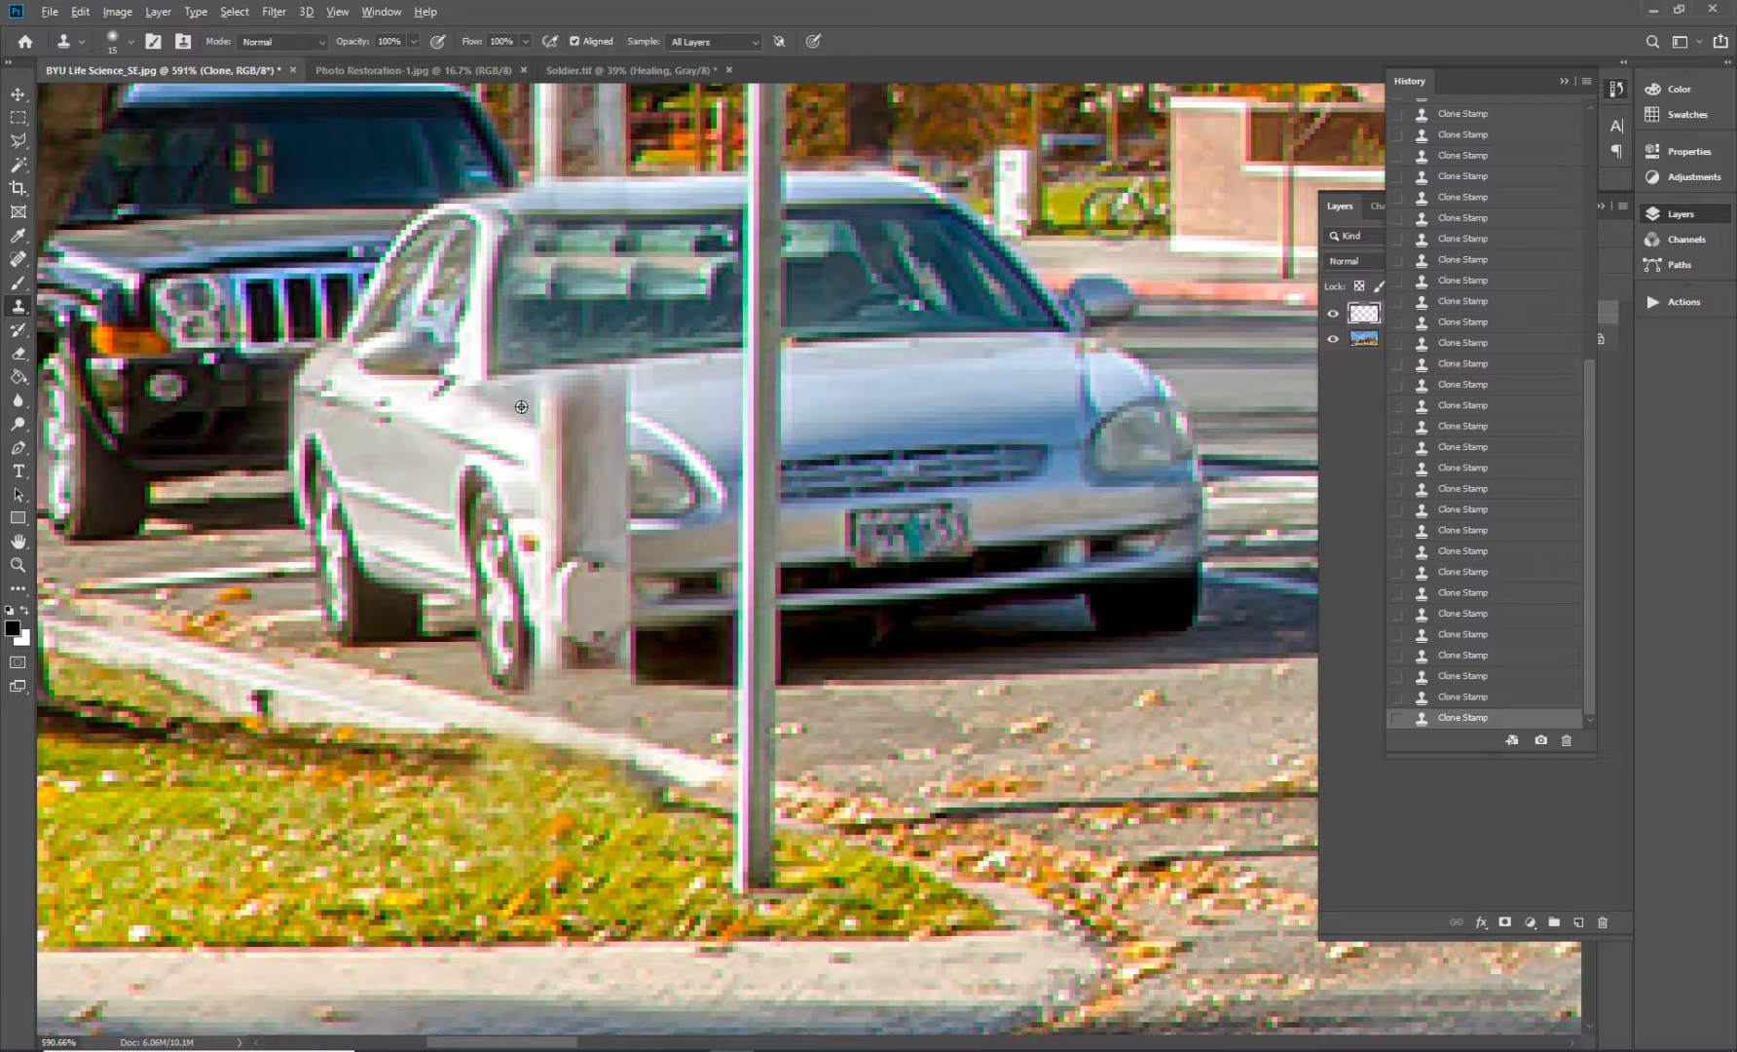
left_click(509, 413, "alt")
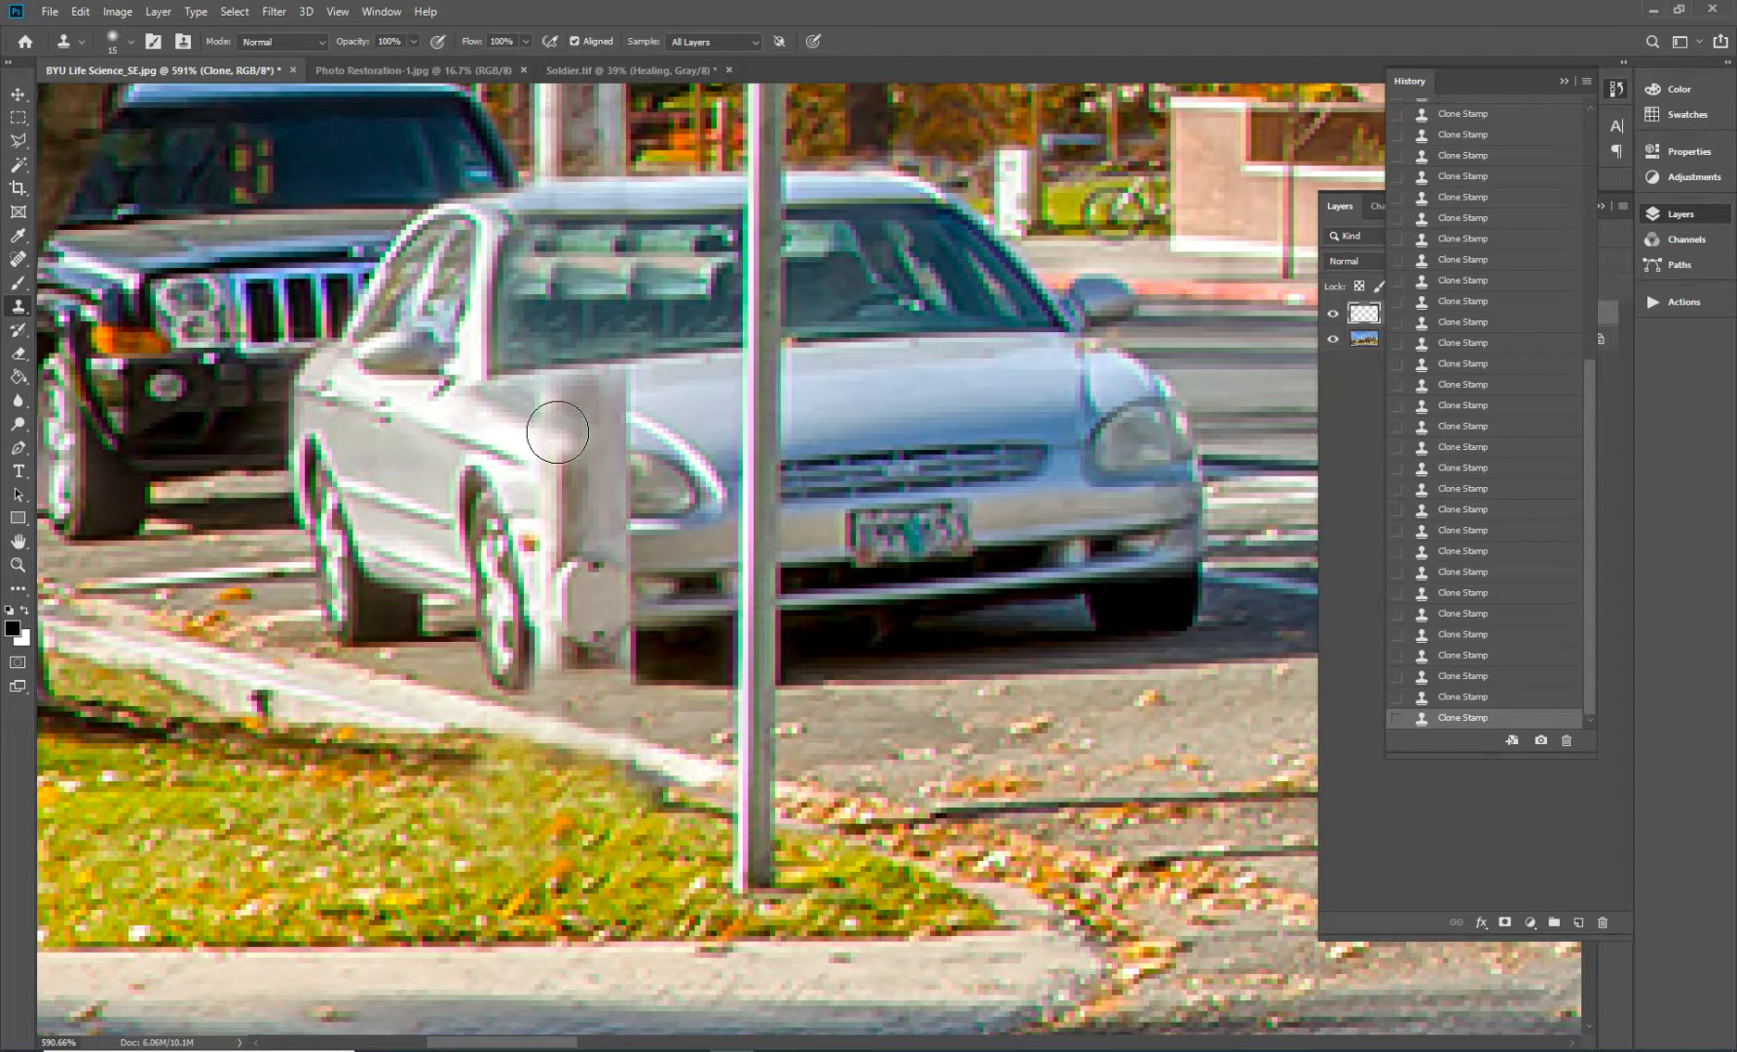
mouse_move(562, 439)
left_mouse_down()
mouse_move(514, 457)
mouse_move(547, 492)
left_mouse_up()
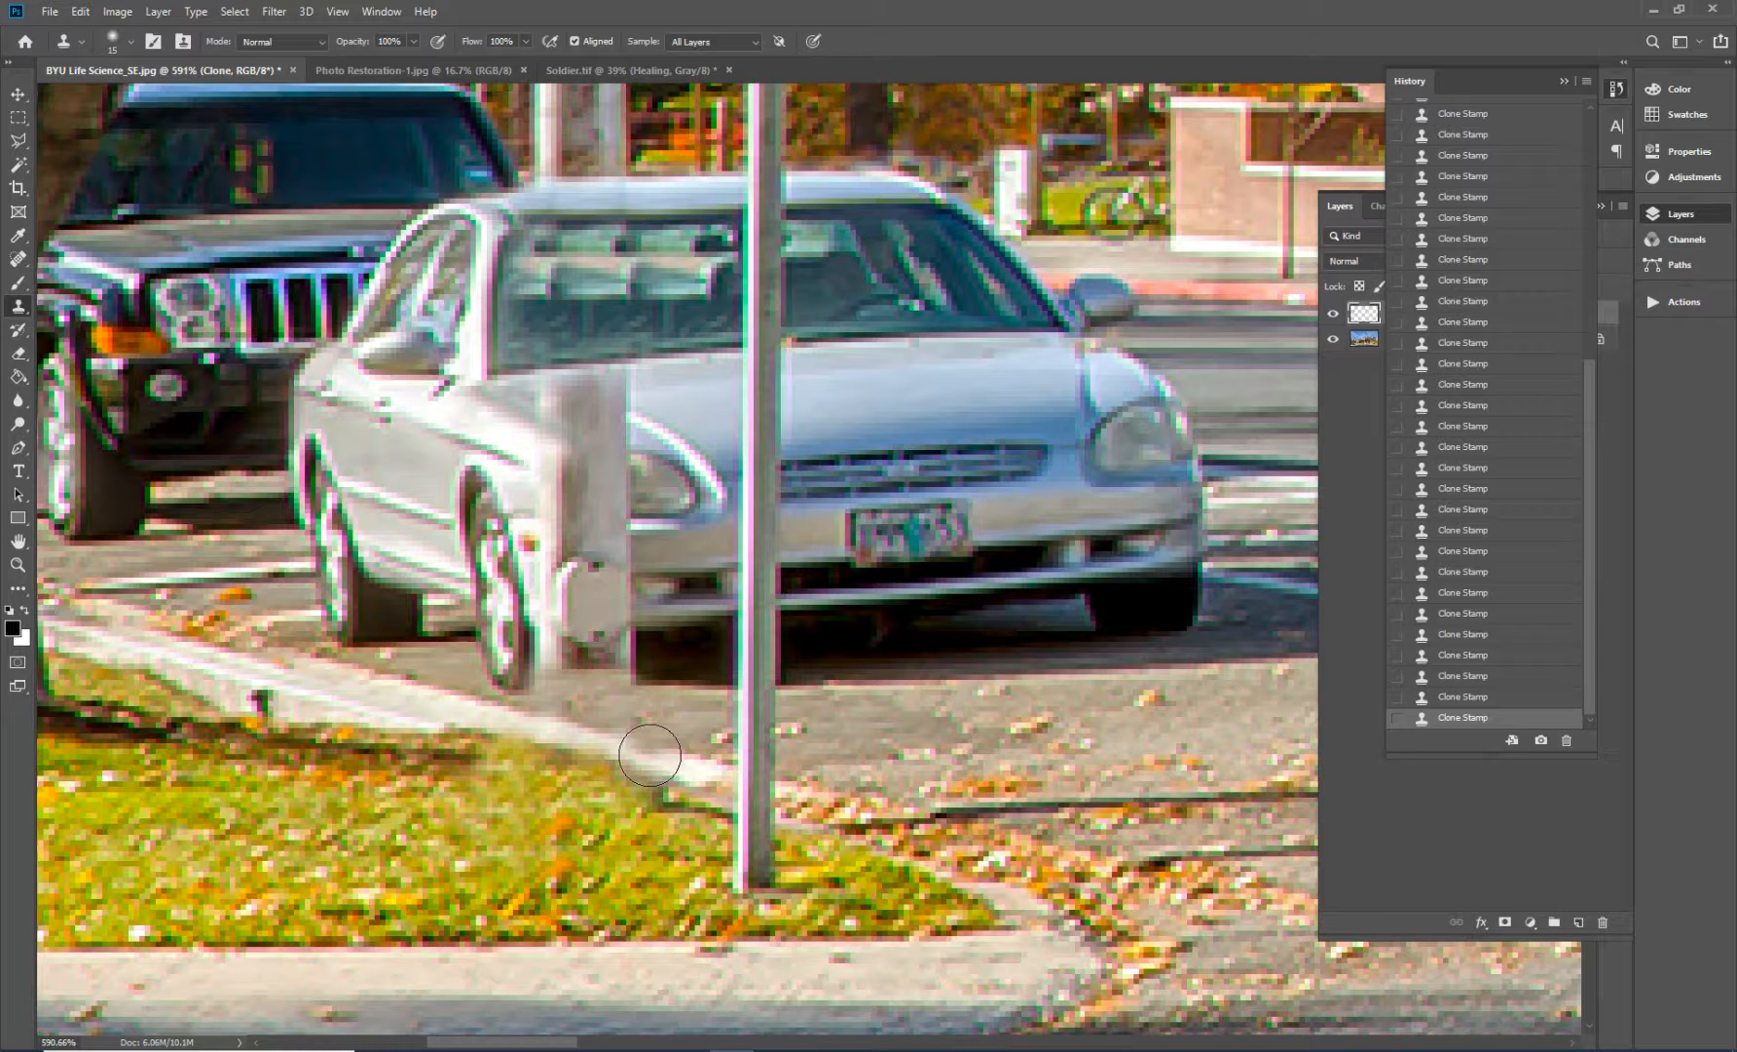
- Examine the whole building photo, then the street corner and the two trash cans near the pink house up close
key("ctrl+0")
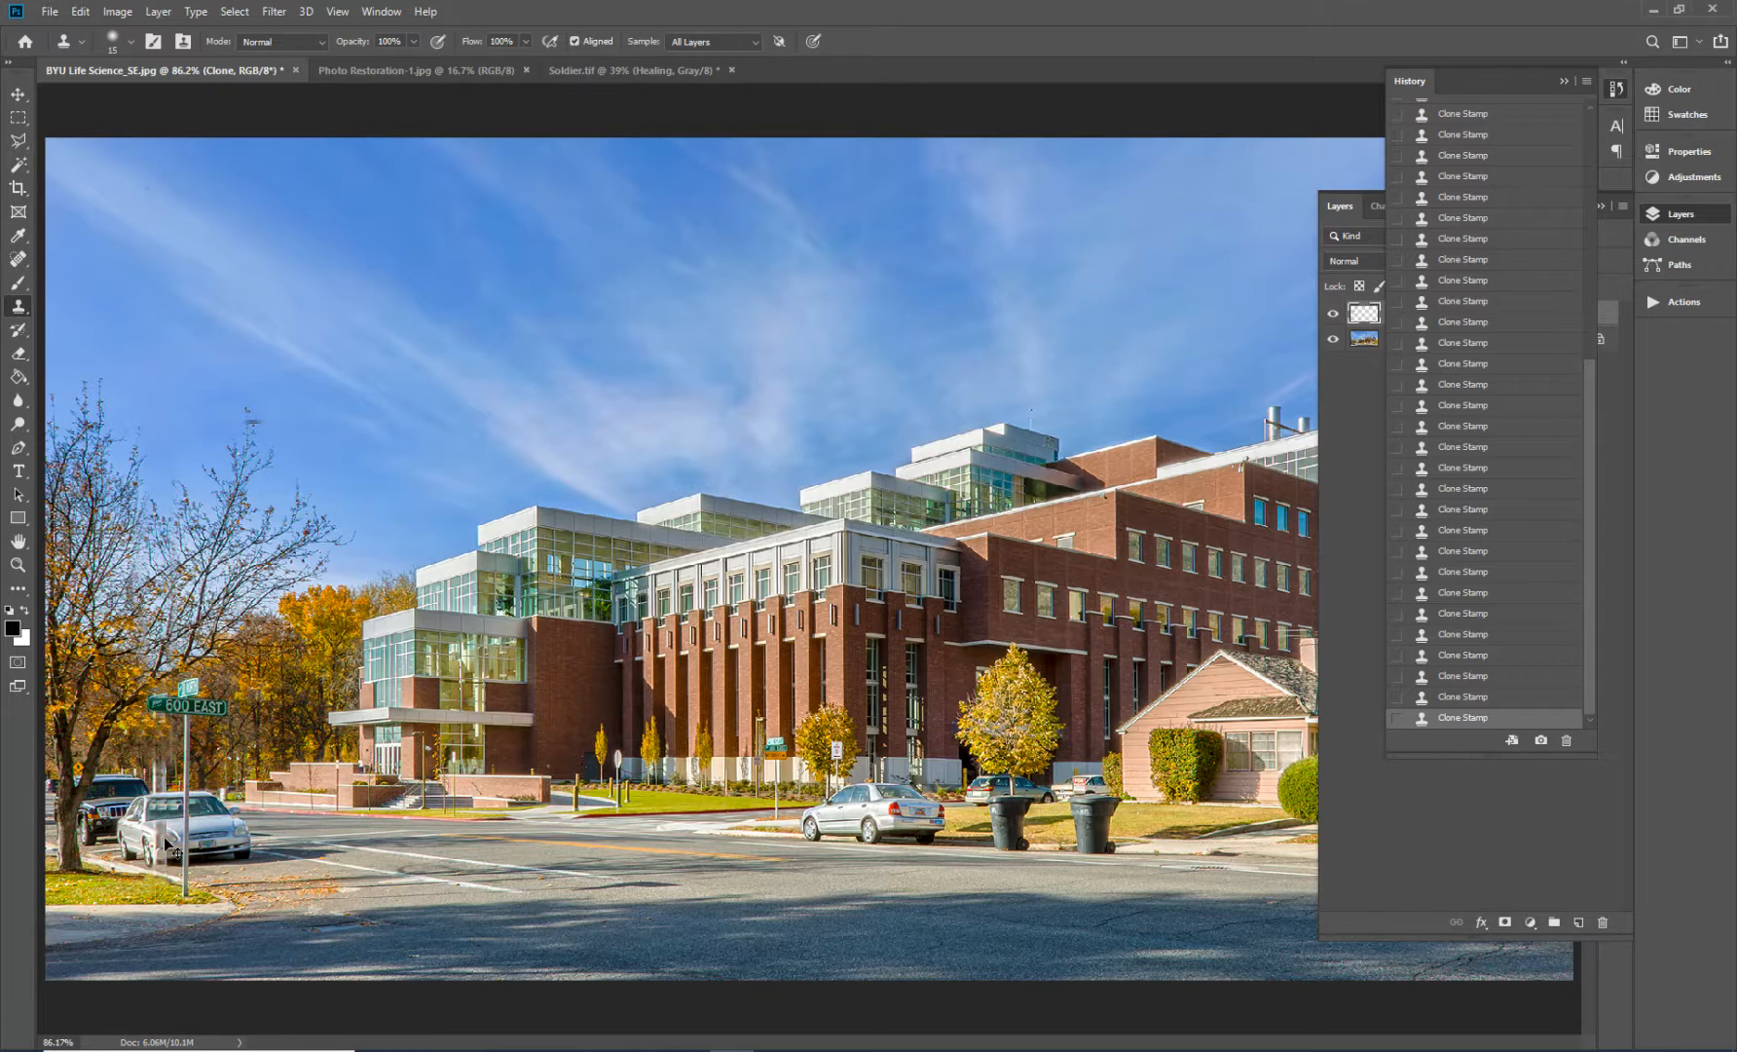
scroll(171, 845, "up", 3)
scroll(159, 838, "up", 2)
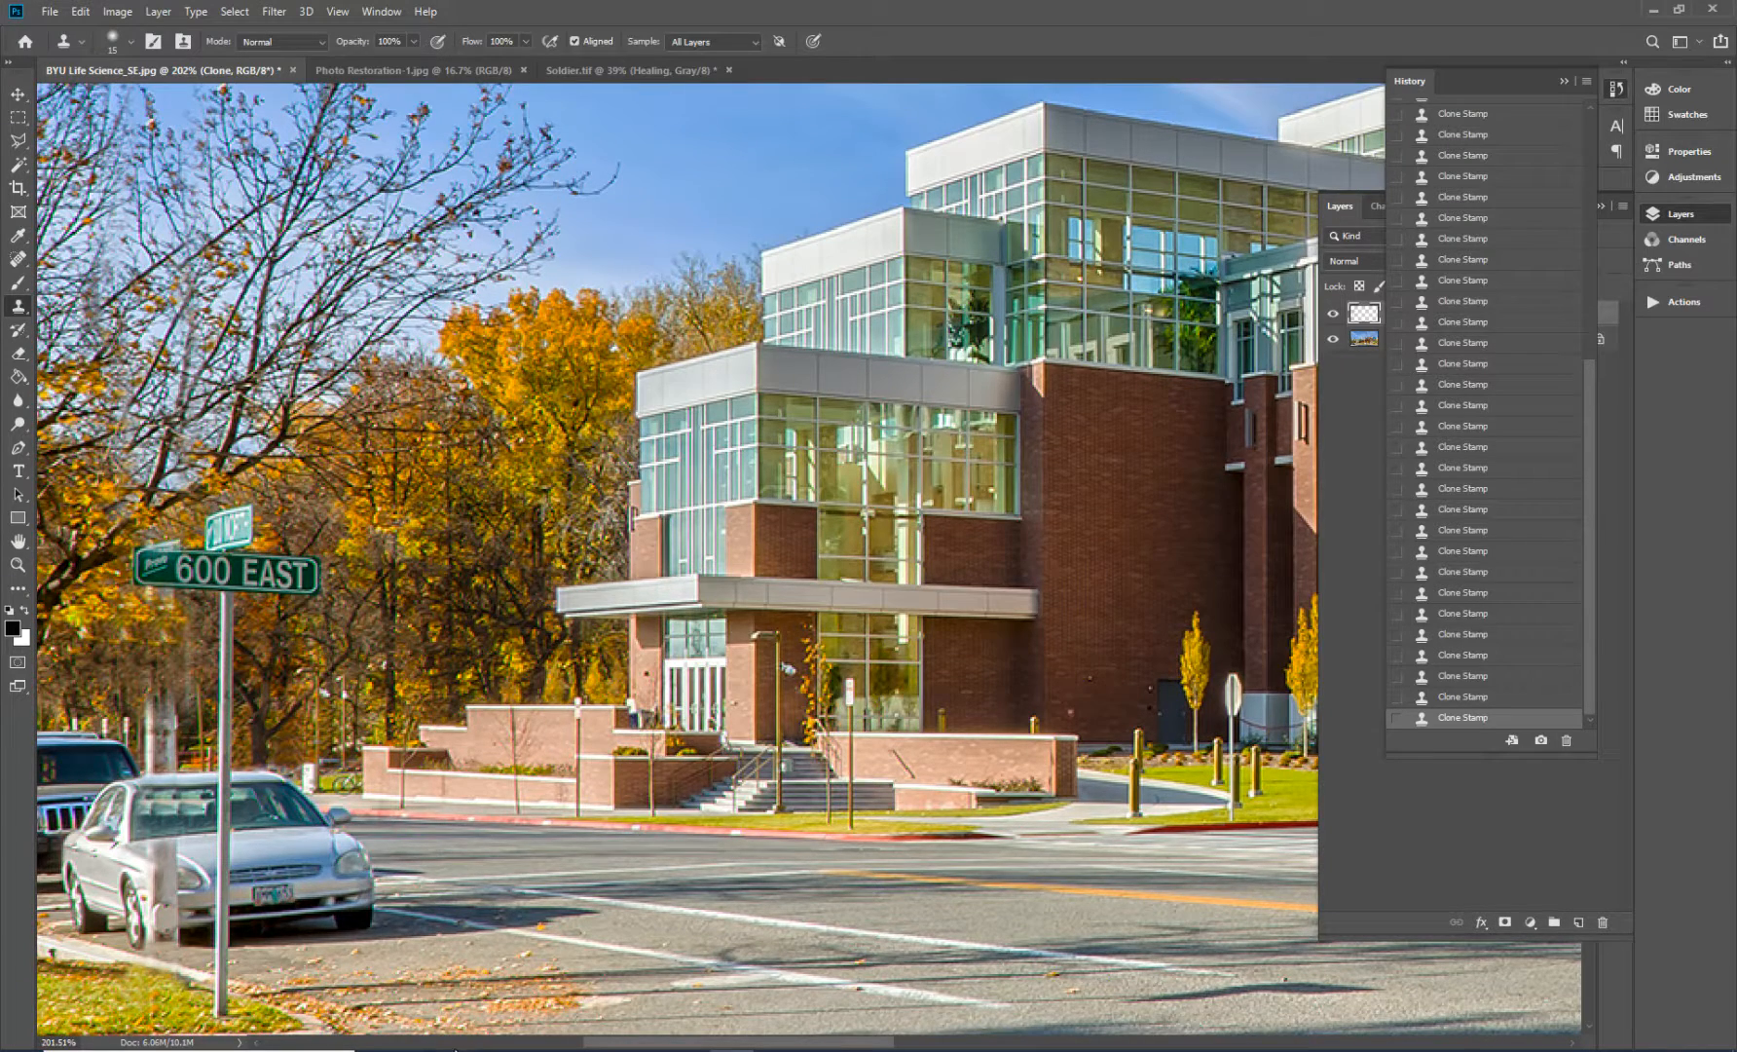
left_click_drag(598, 1047, 920, 1020)
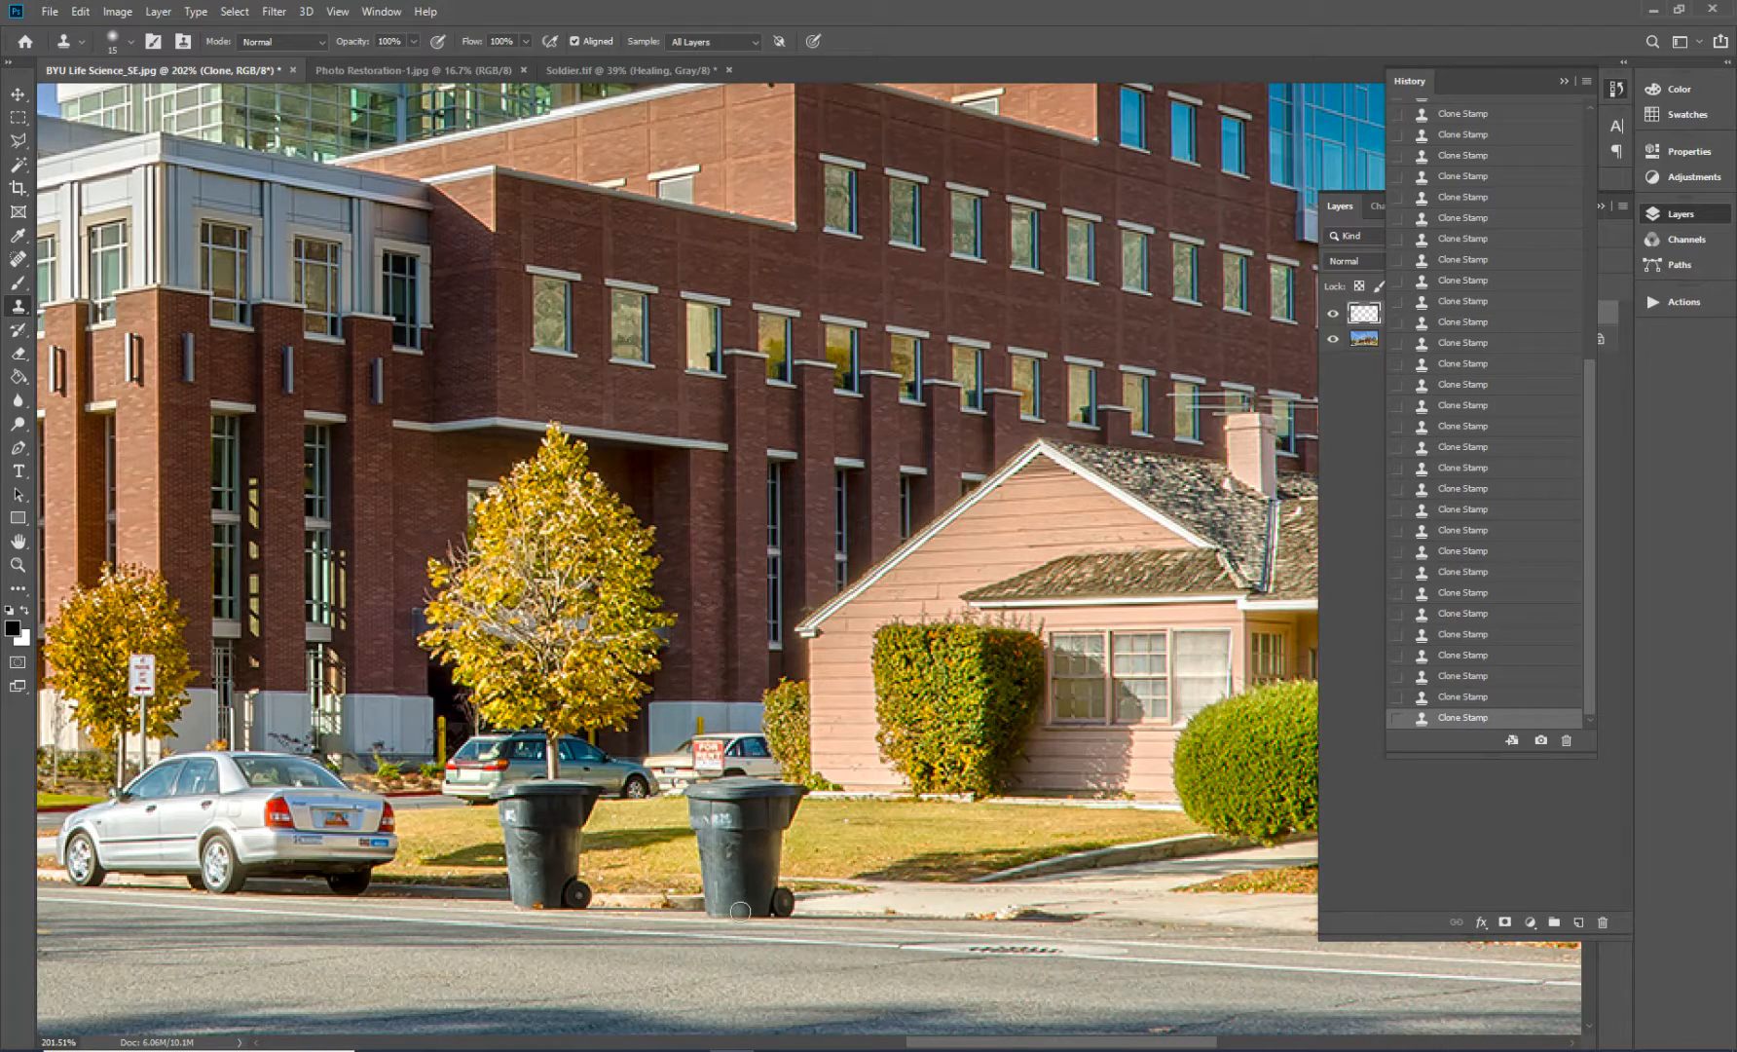
key("ctrl+plus")
scroll(840, 742, "down", 5)
scroll(853, 740, "down", 5)
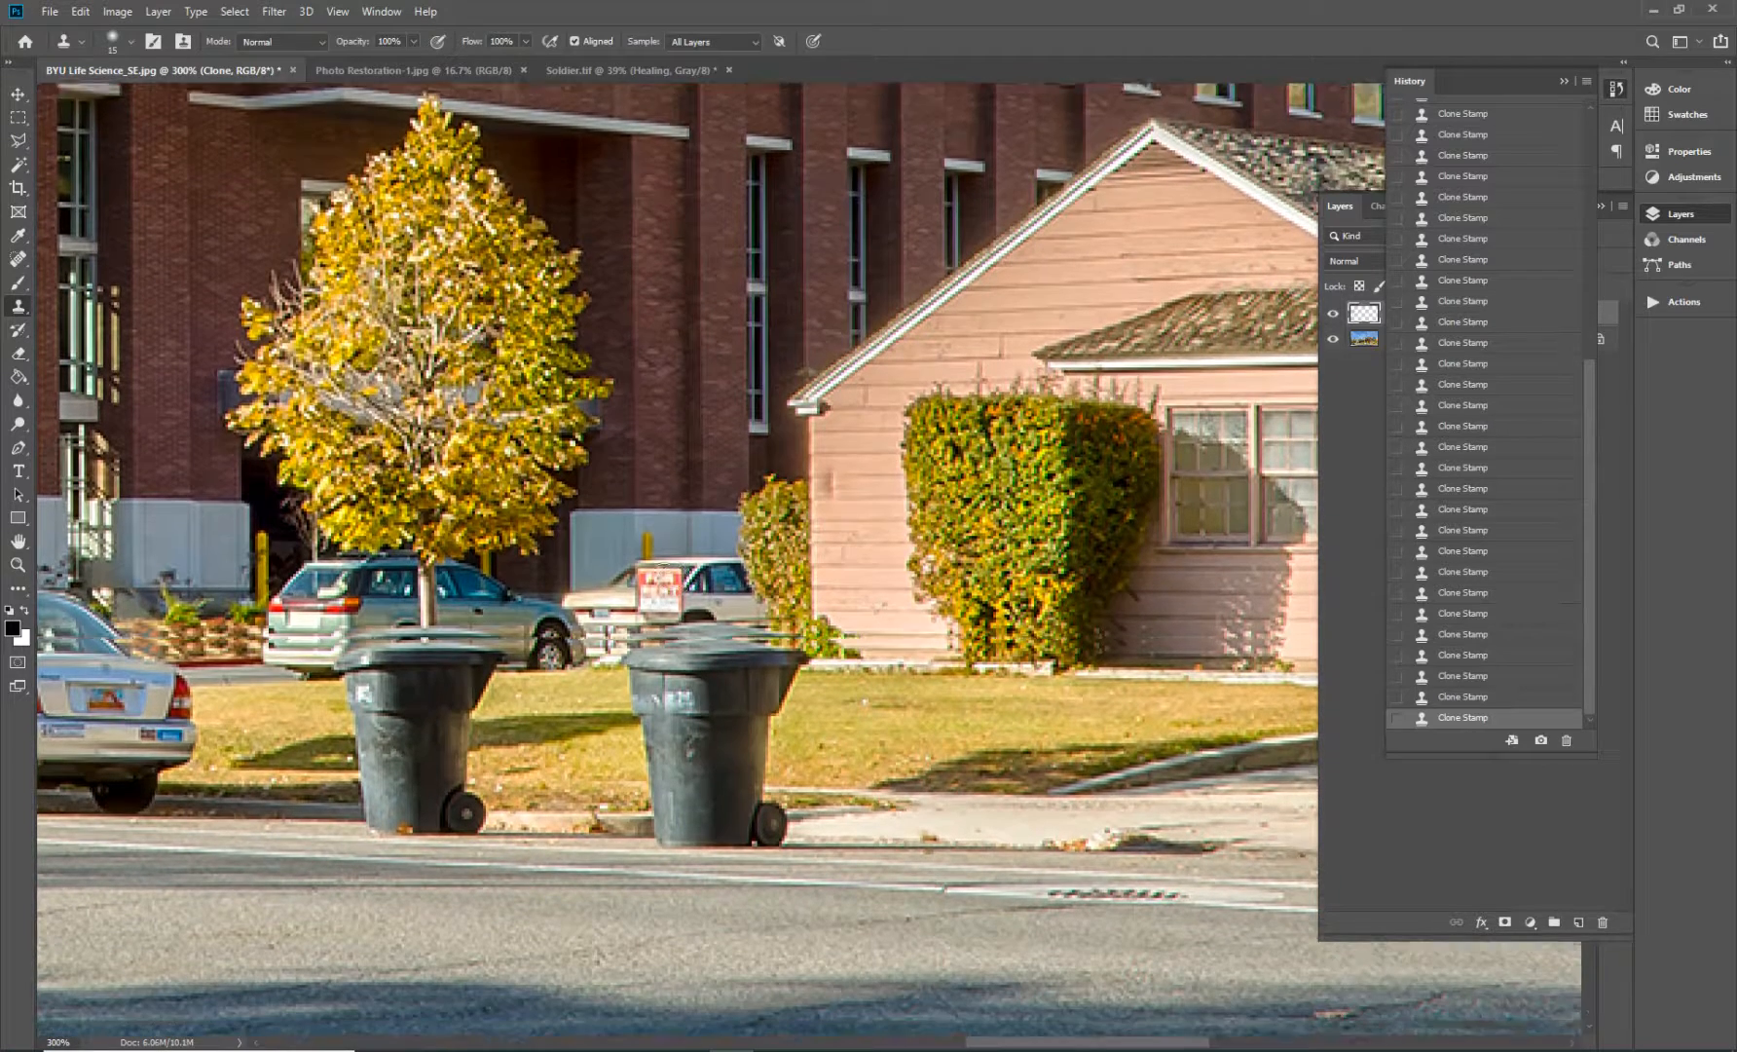
scroll(681, 585, "down", 3)
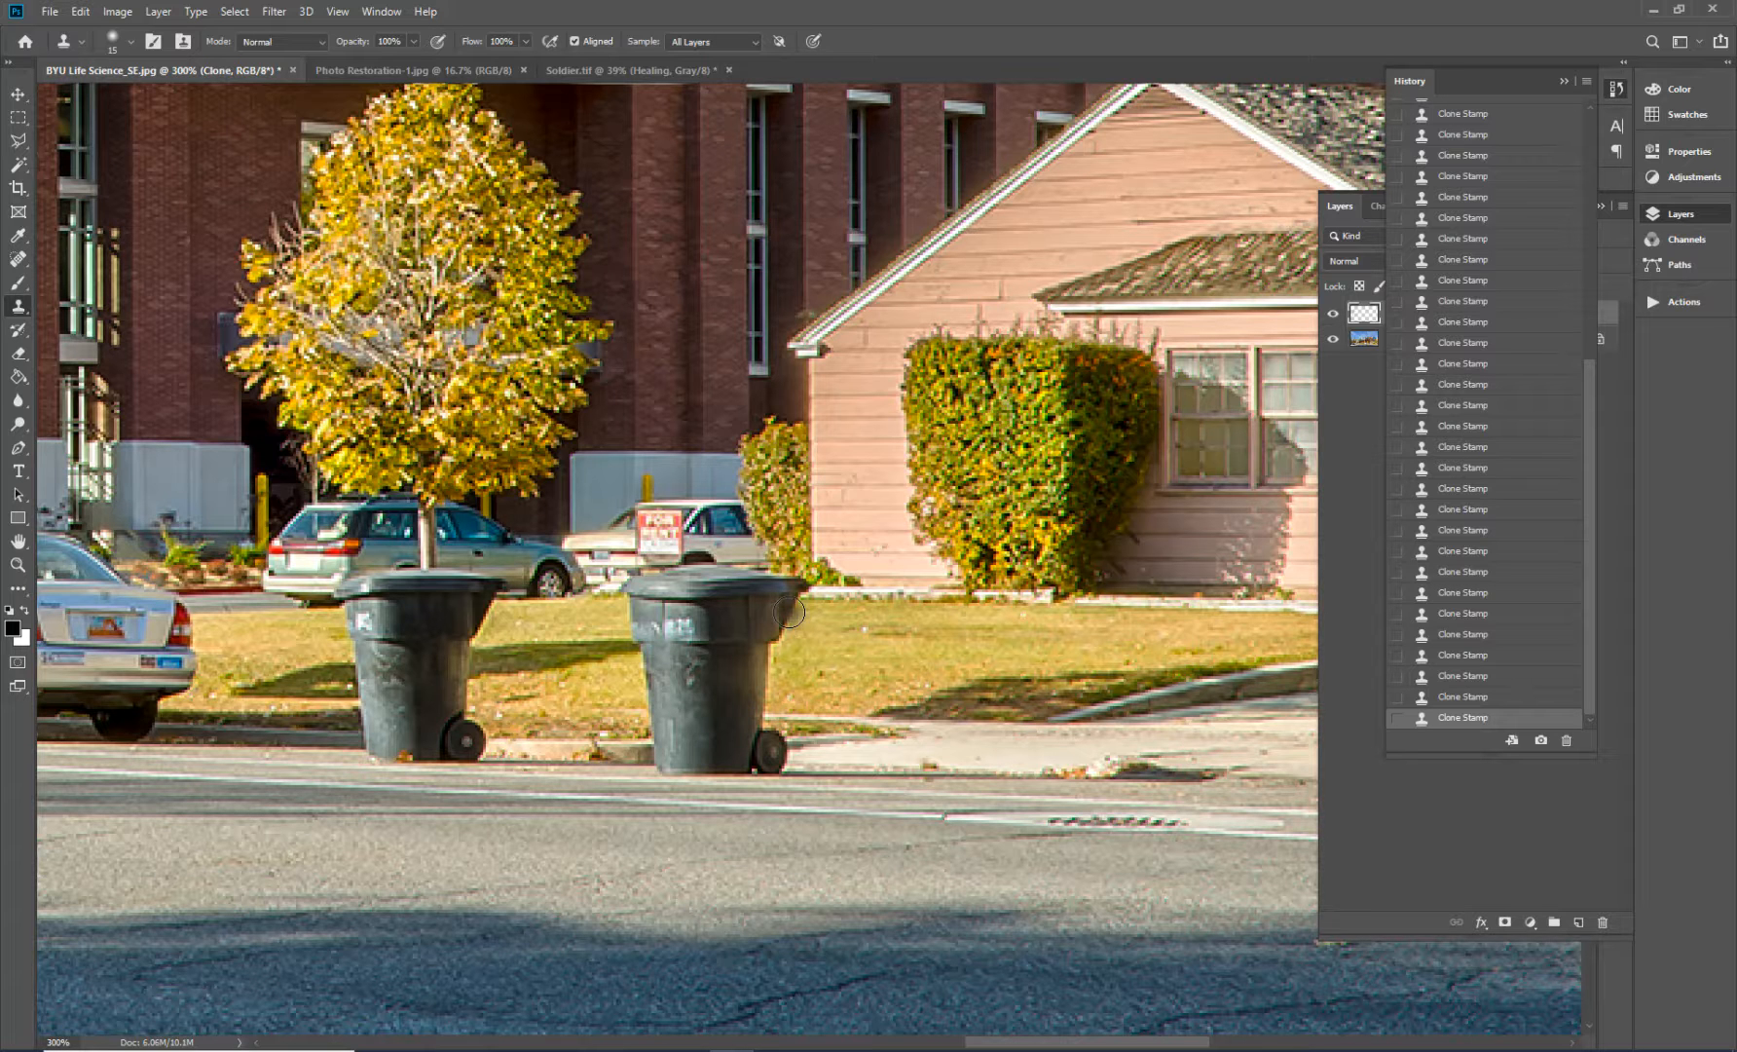
key("ctrl+0")
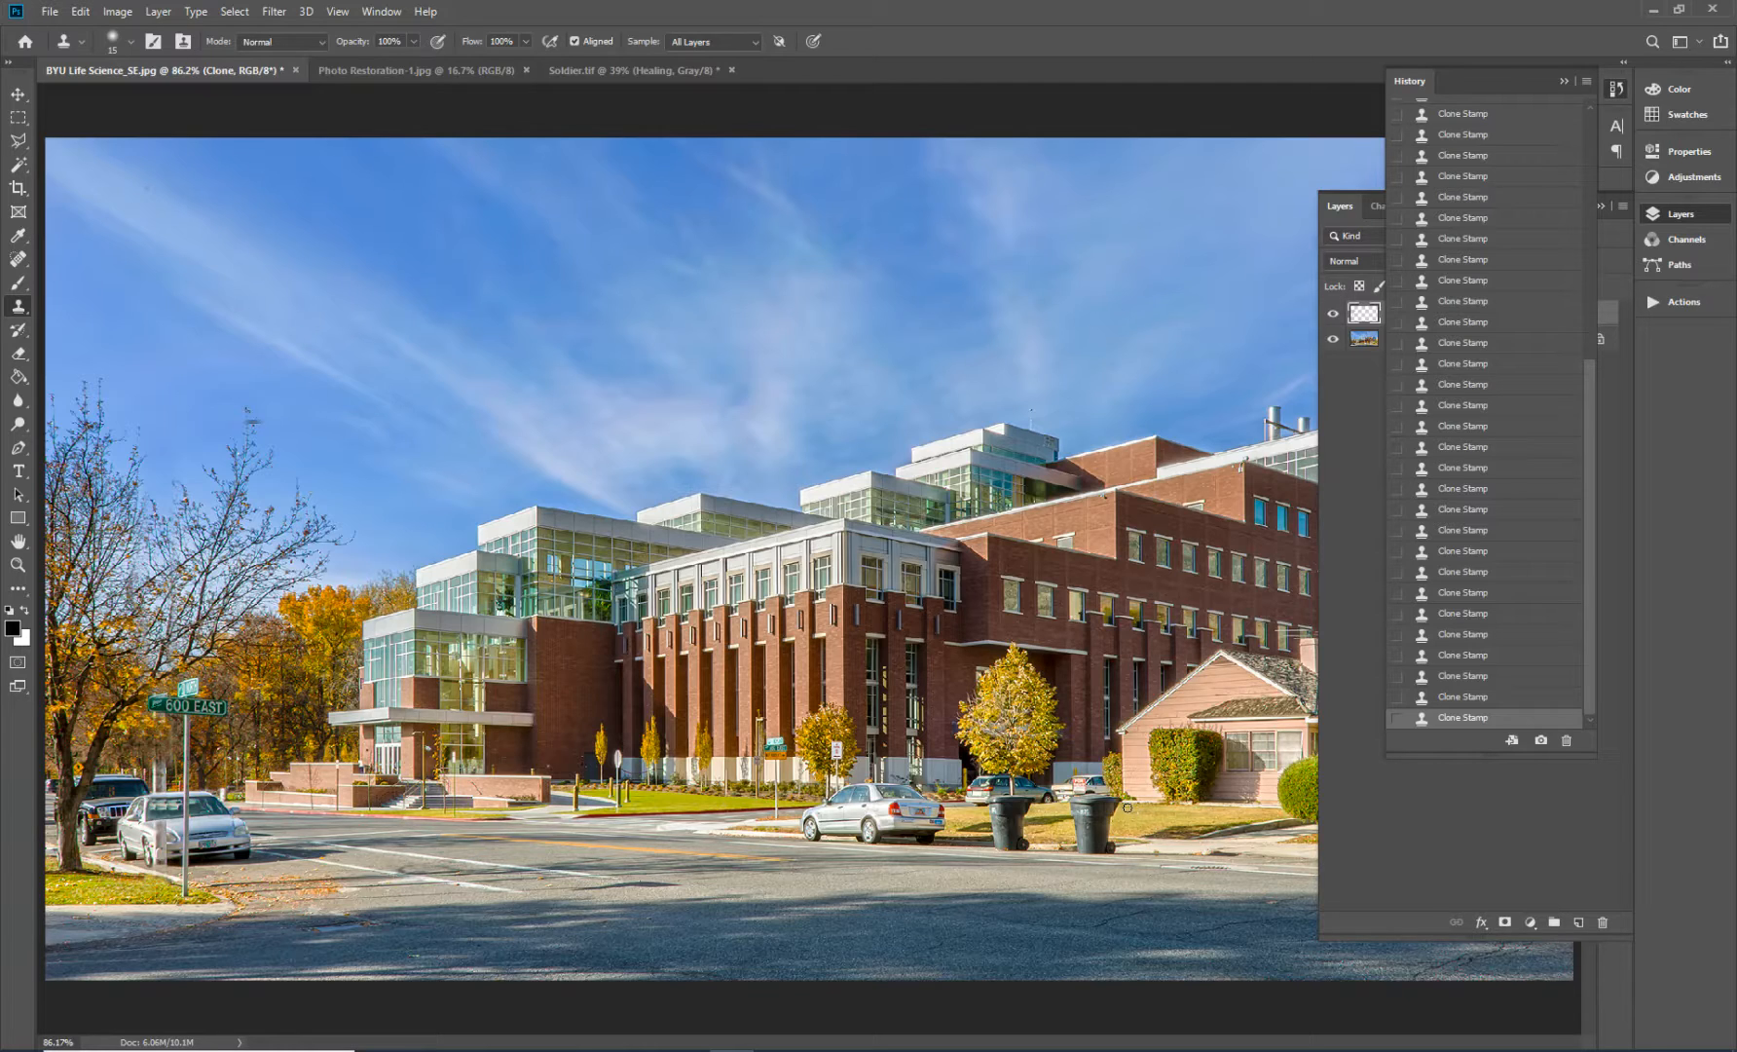
scroll(1127, 807, "up", 2)
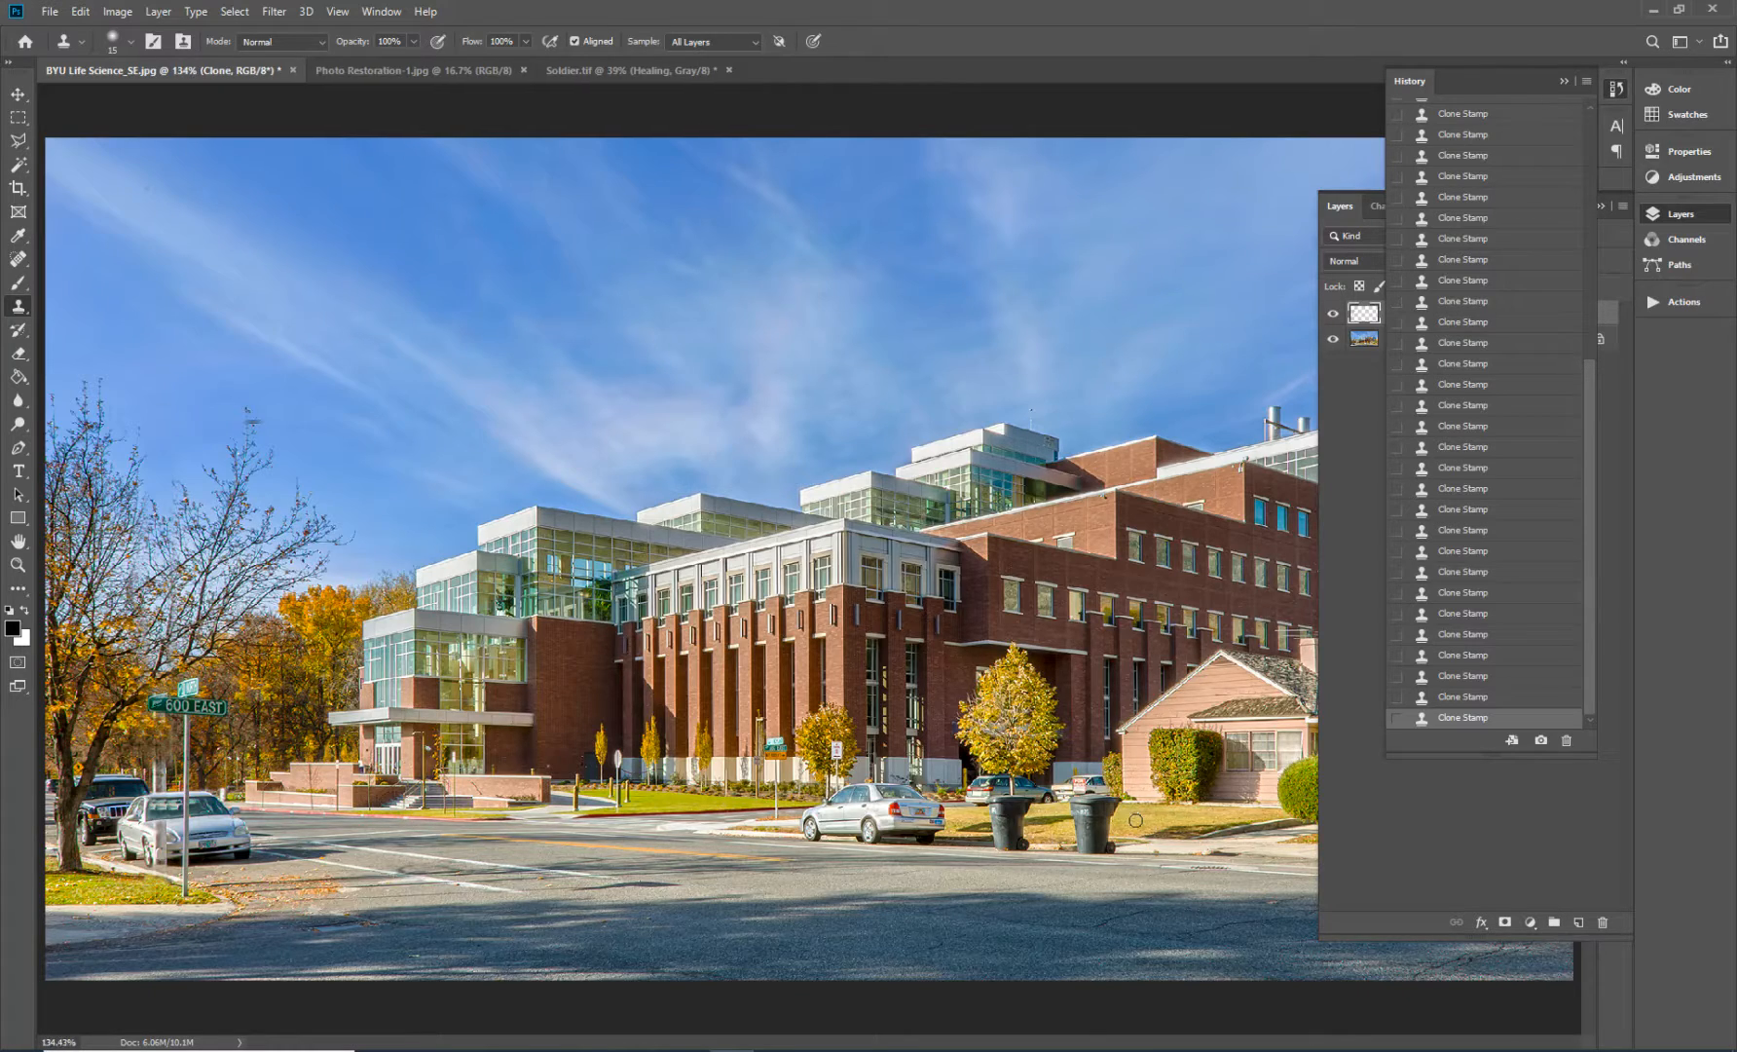
scroll(1137, 819, "up", 4)
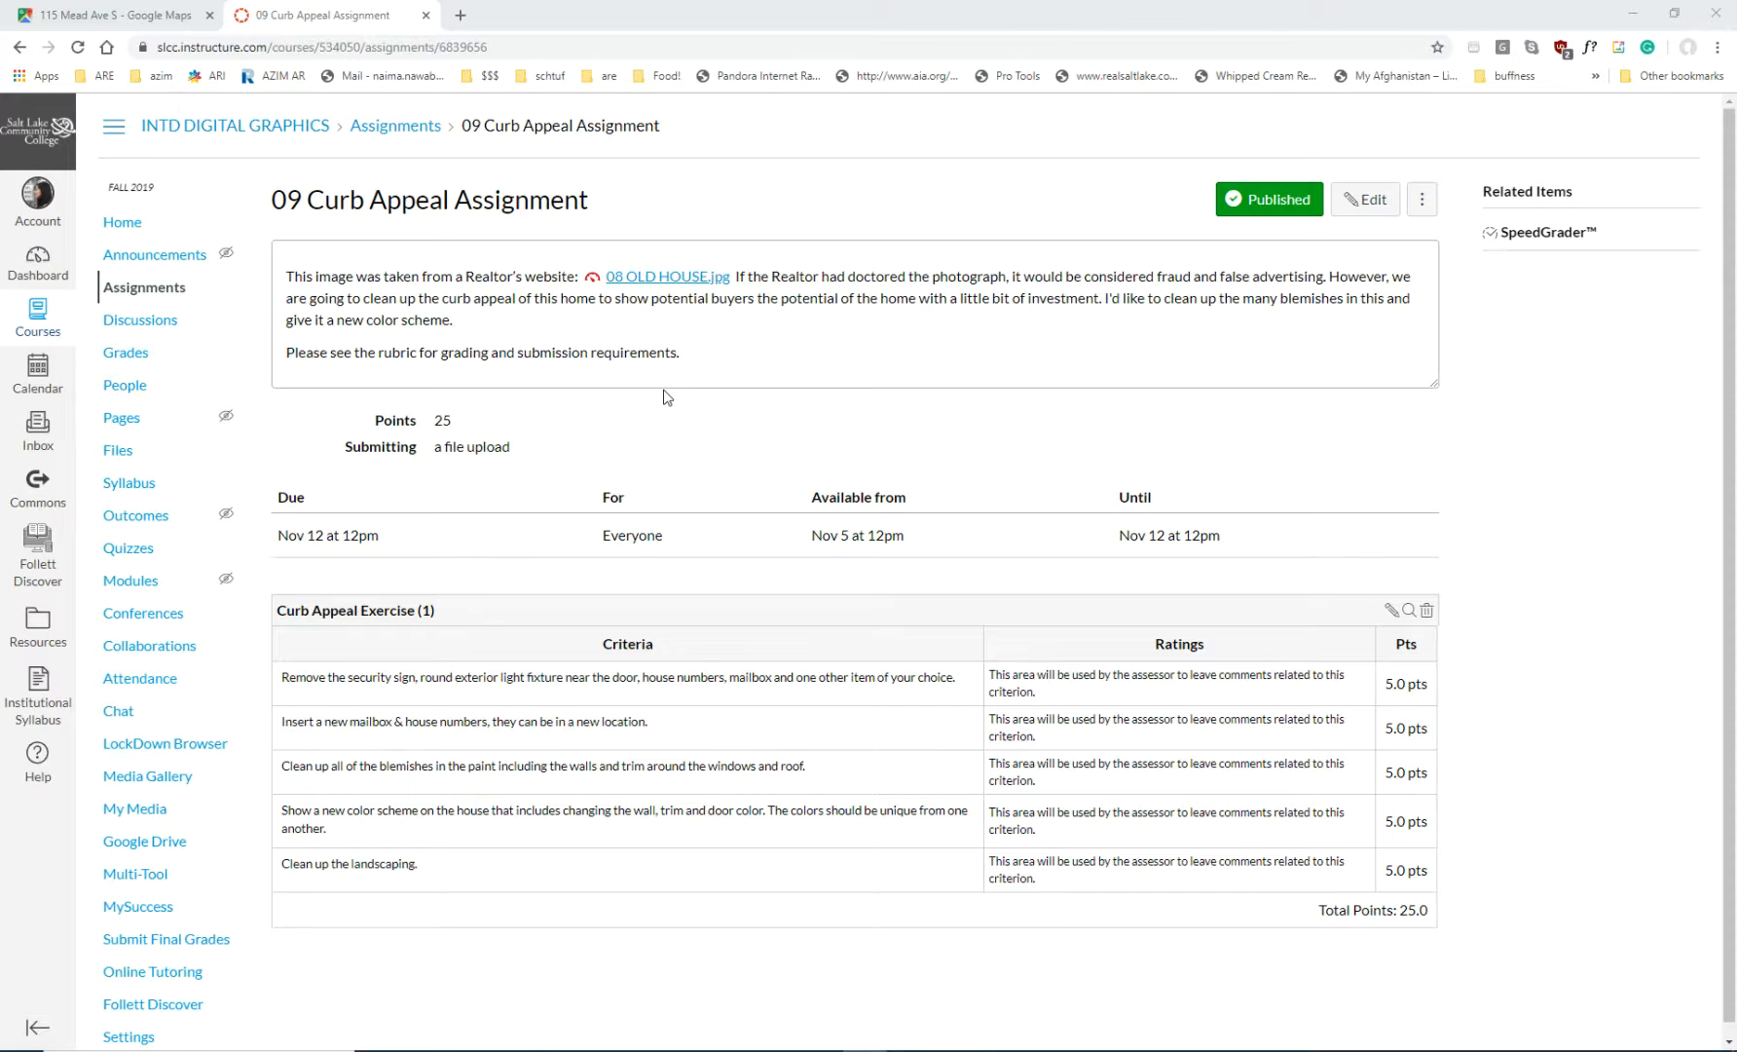
- Download 08 OLD HOUSE.jpg from the Curb Appeal assignment, open it for viewing, and restore the viewer to a smaller window
left_click(672, 279)
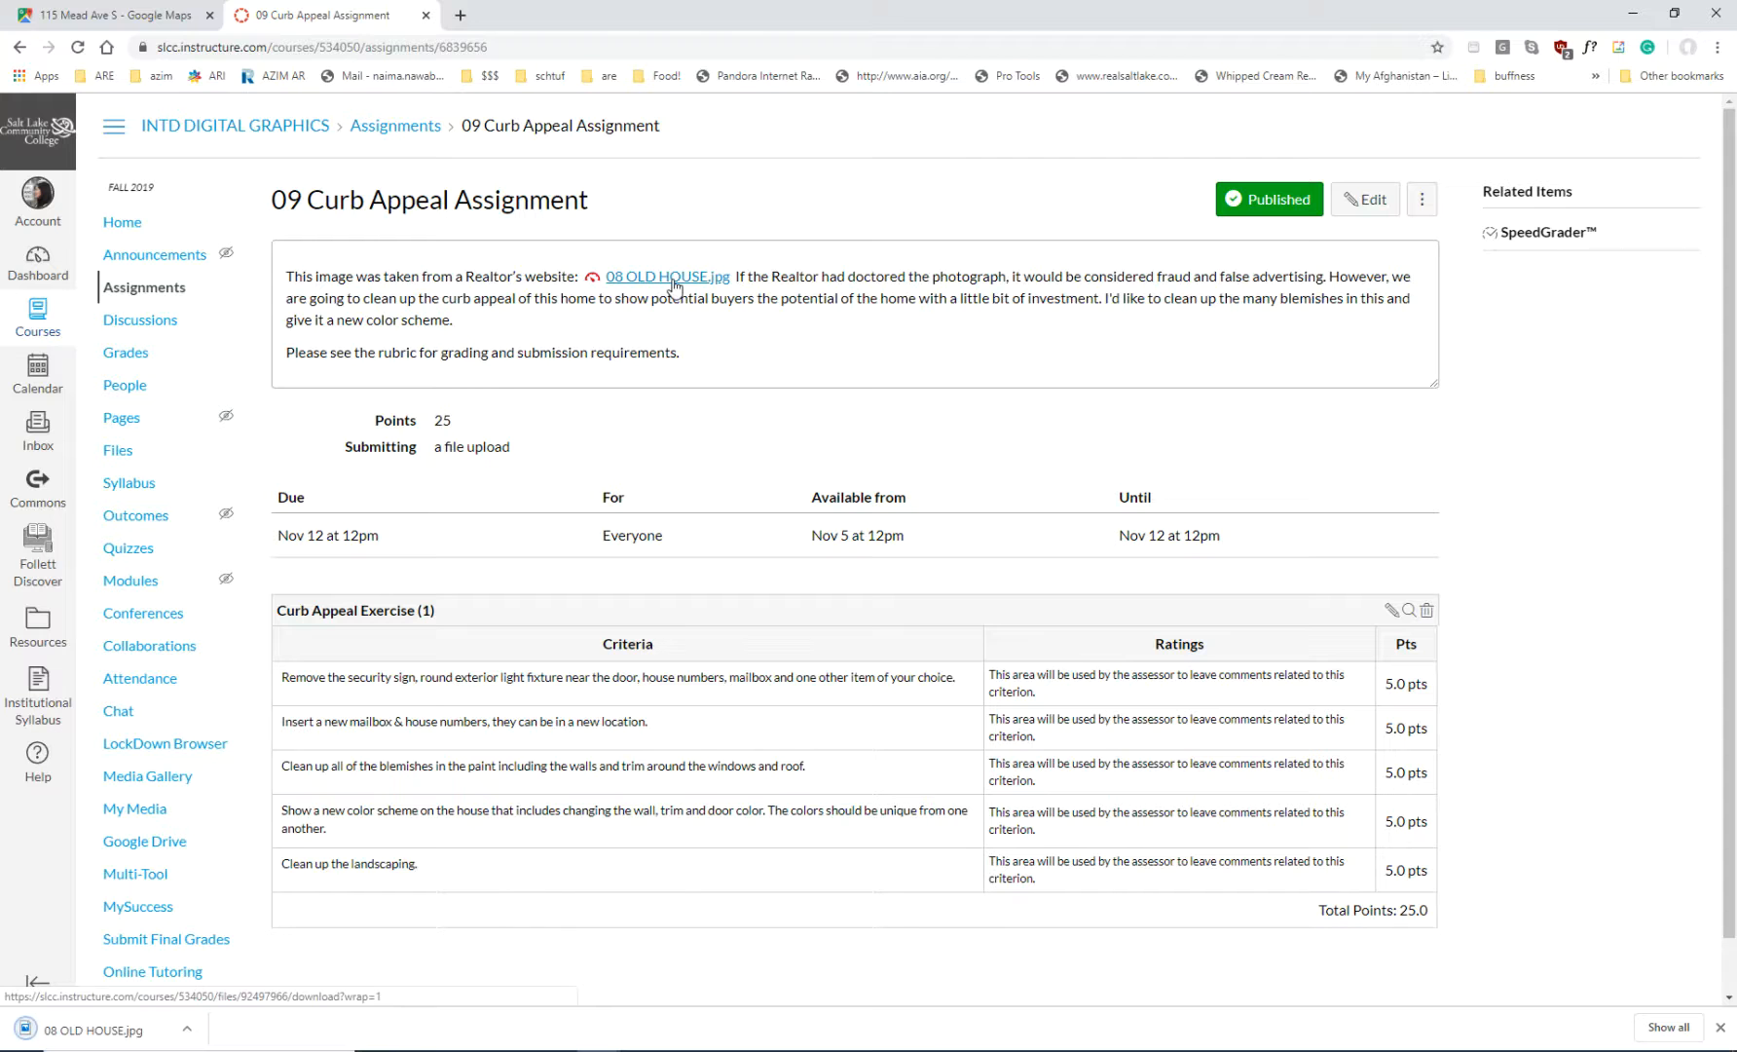
left_click(135, 1034)
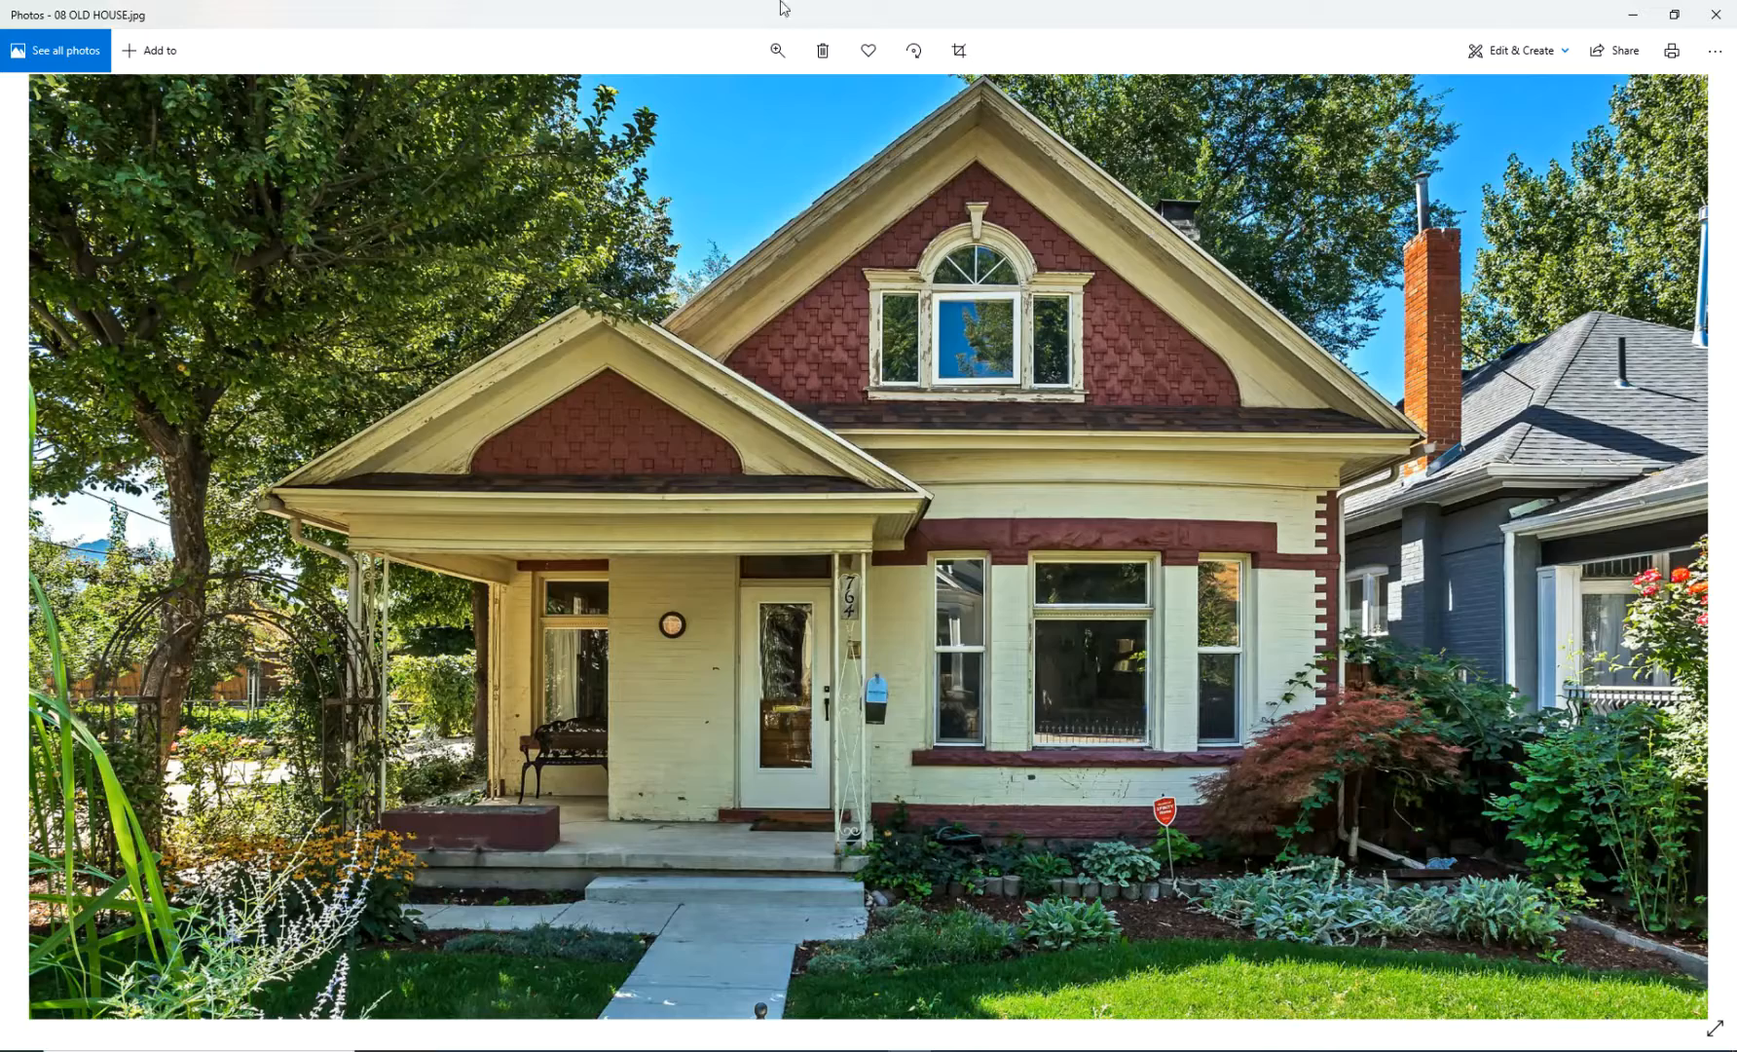
double_click(816, 19)
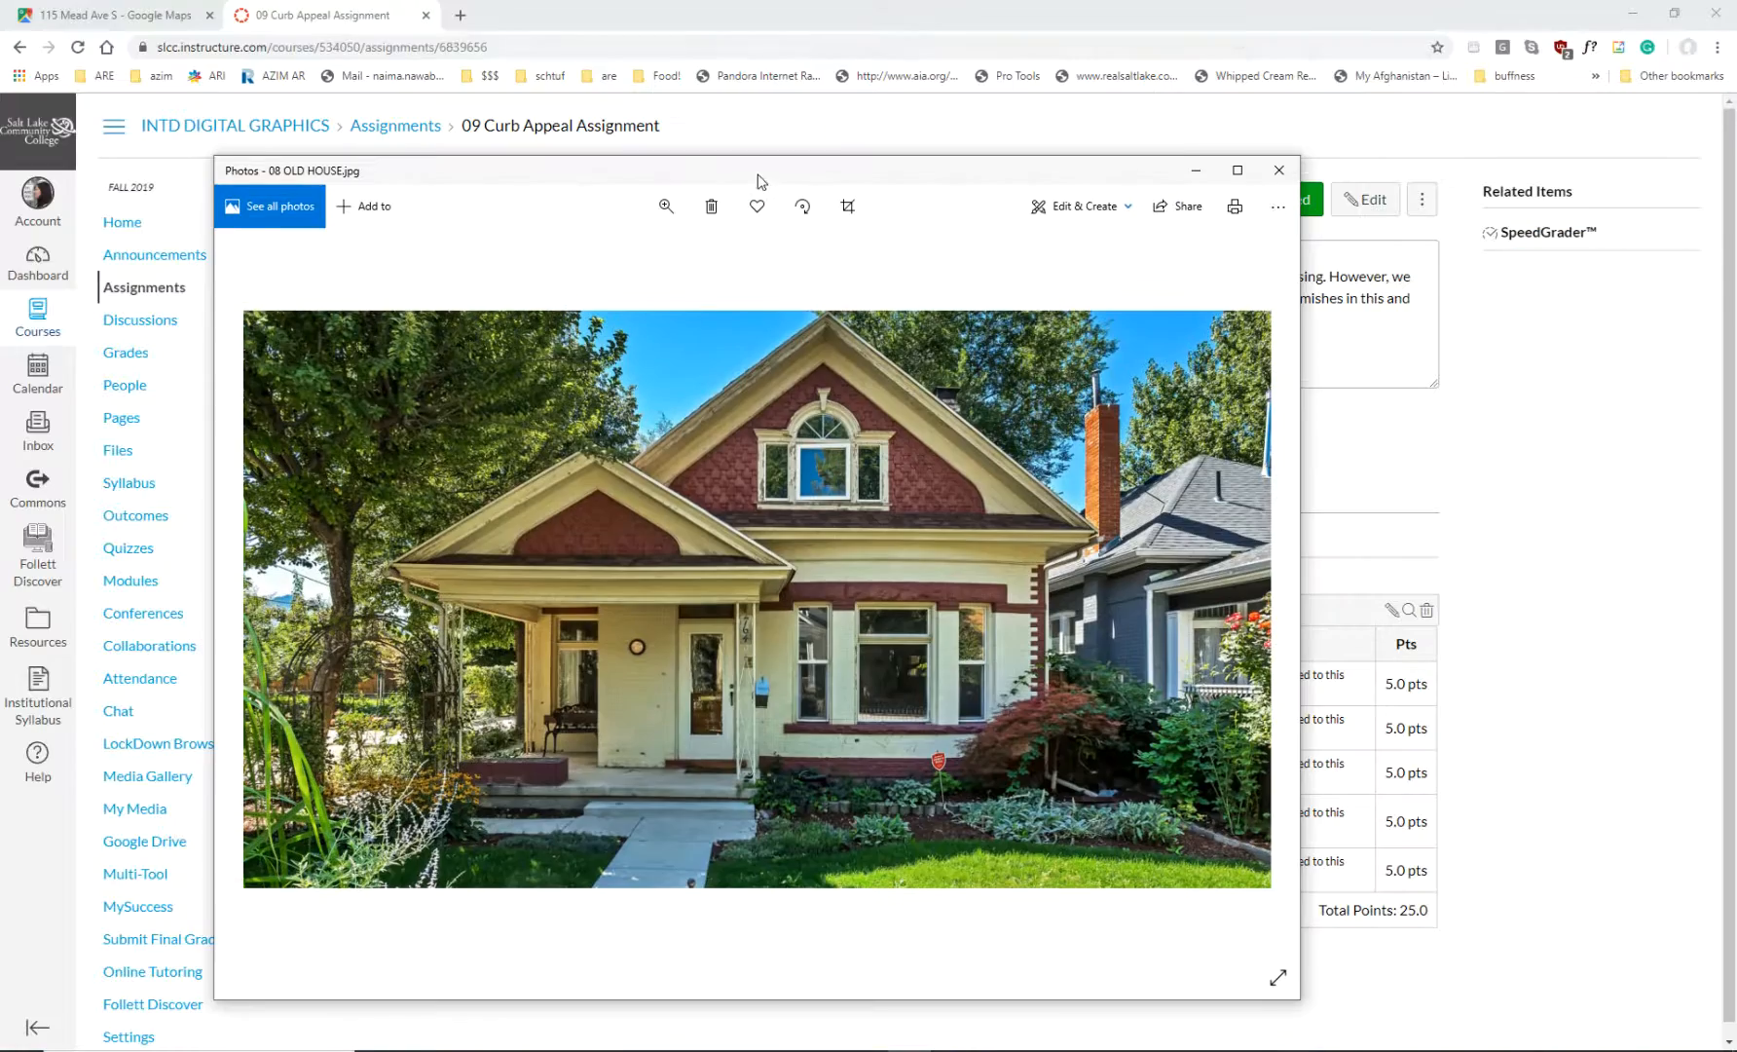
- Close the Curb Appeal assignment page, minimize the browser, and switch back to the building photo in Photoshop
left_click(740, 56)
key("ctrl+w")
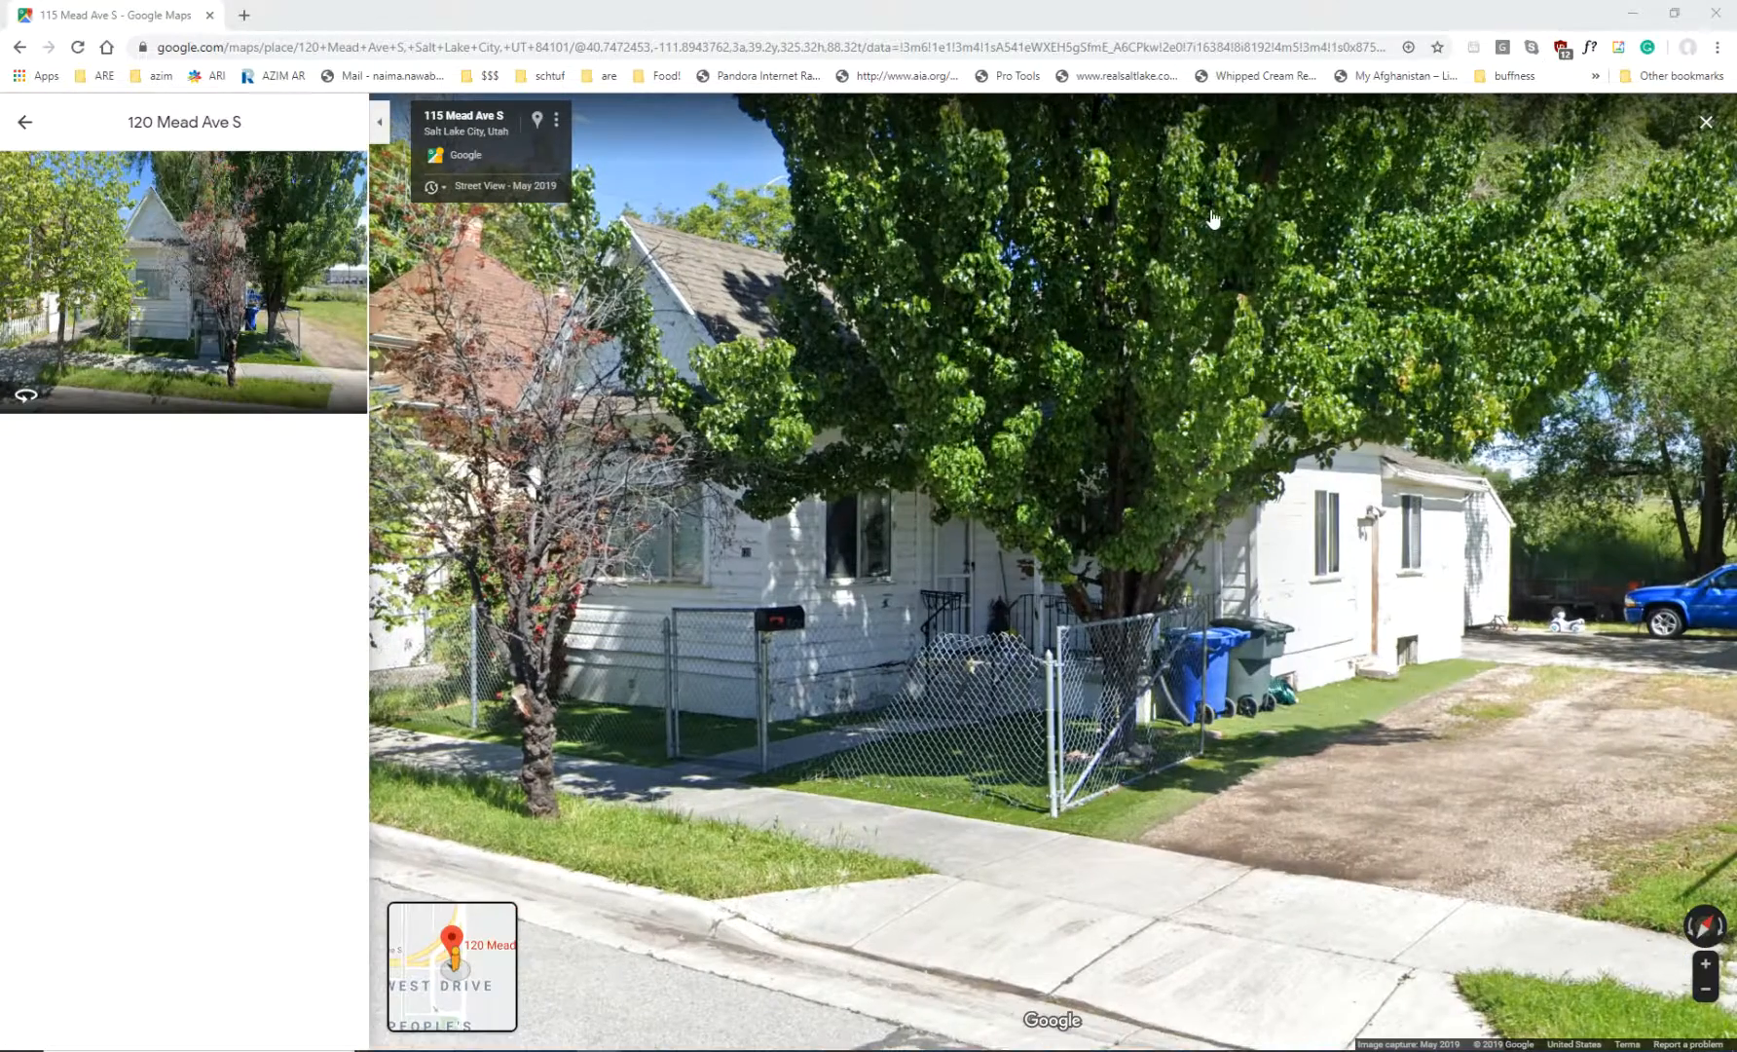
left_click(1634, 14)
left_click(1237, 170)
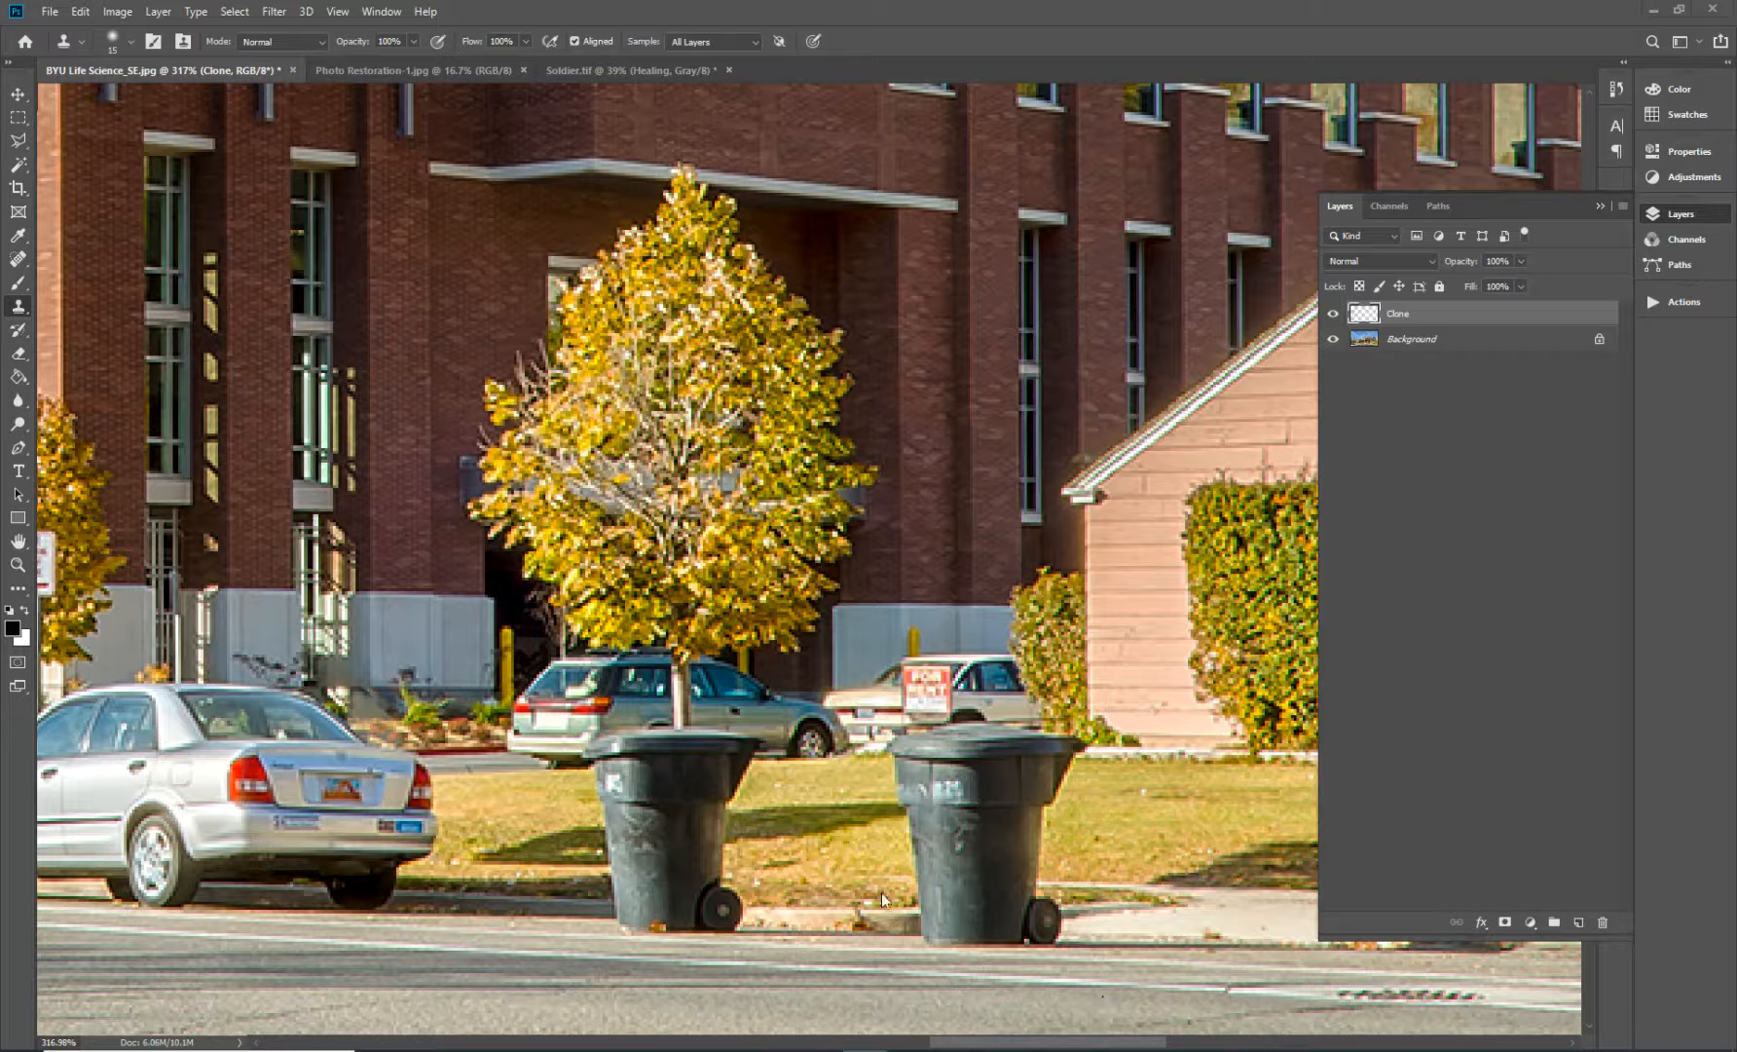
- Erase the cloned pixels covering the pole above and across the white car on the Clone layer
key("z")
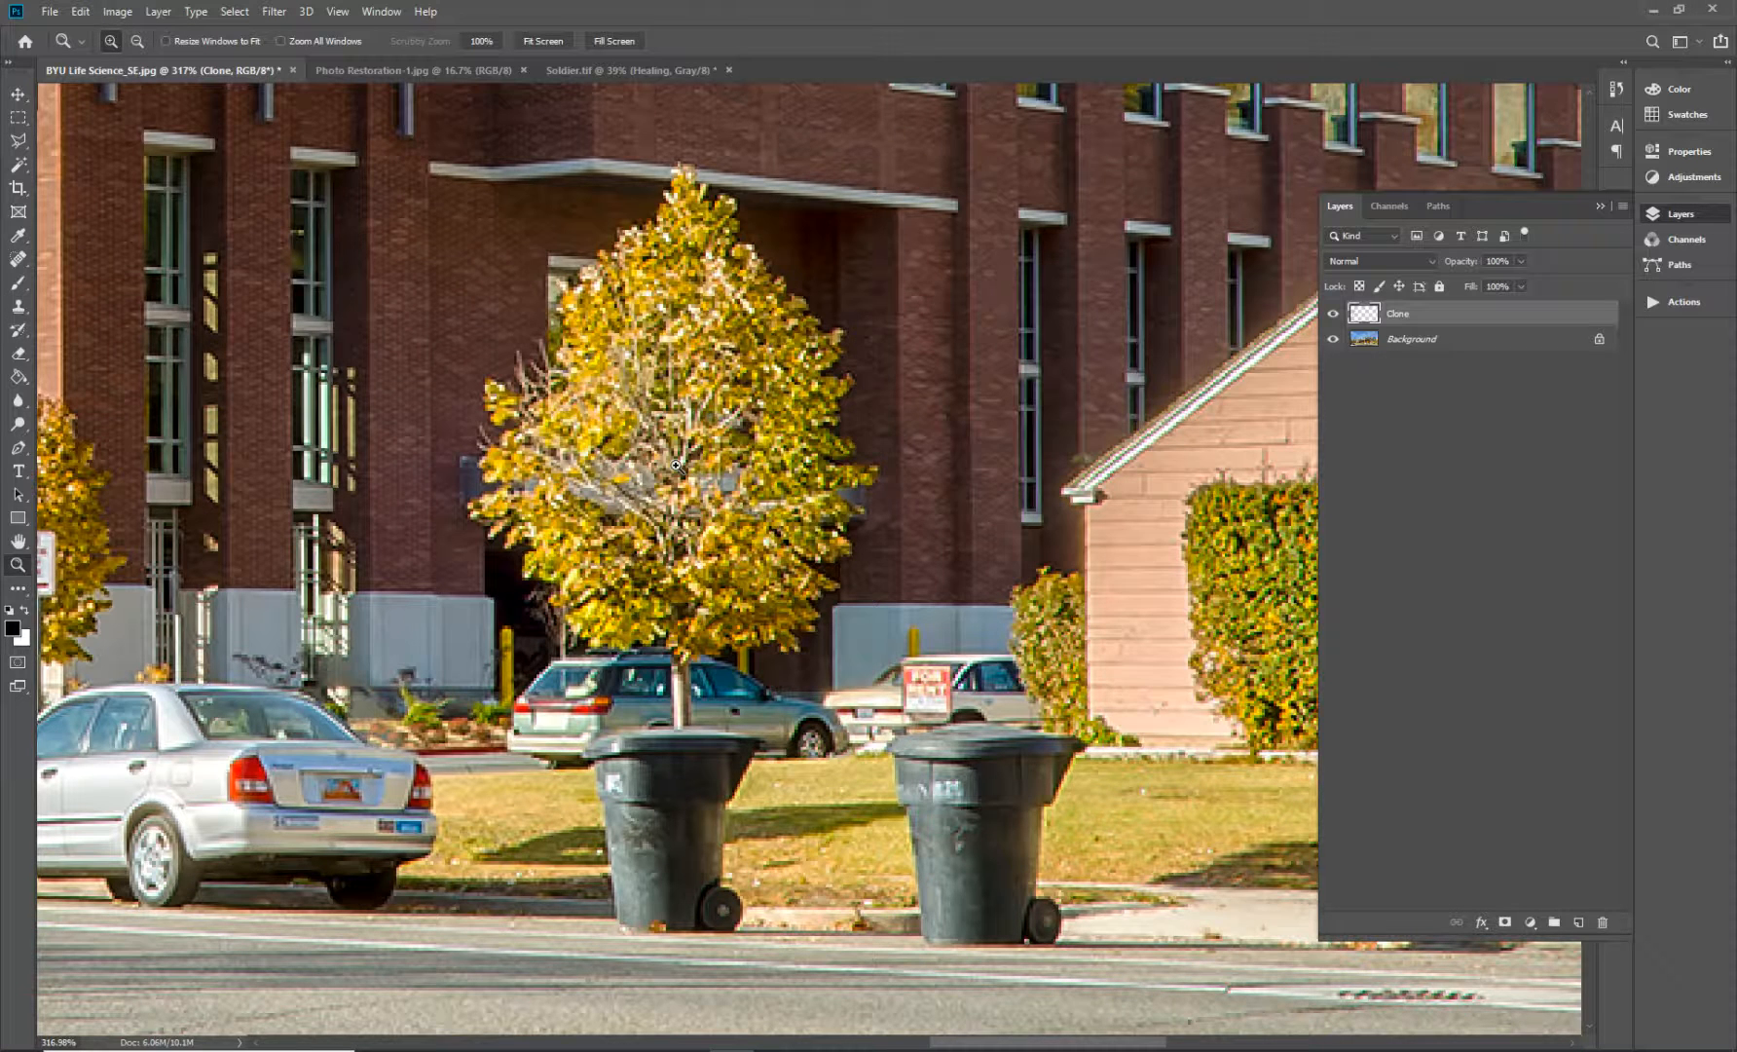
key("ctrl+0")
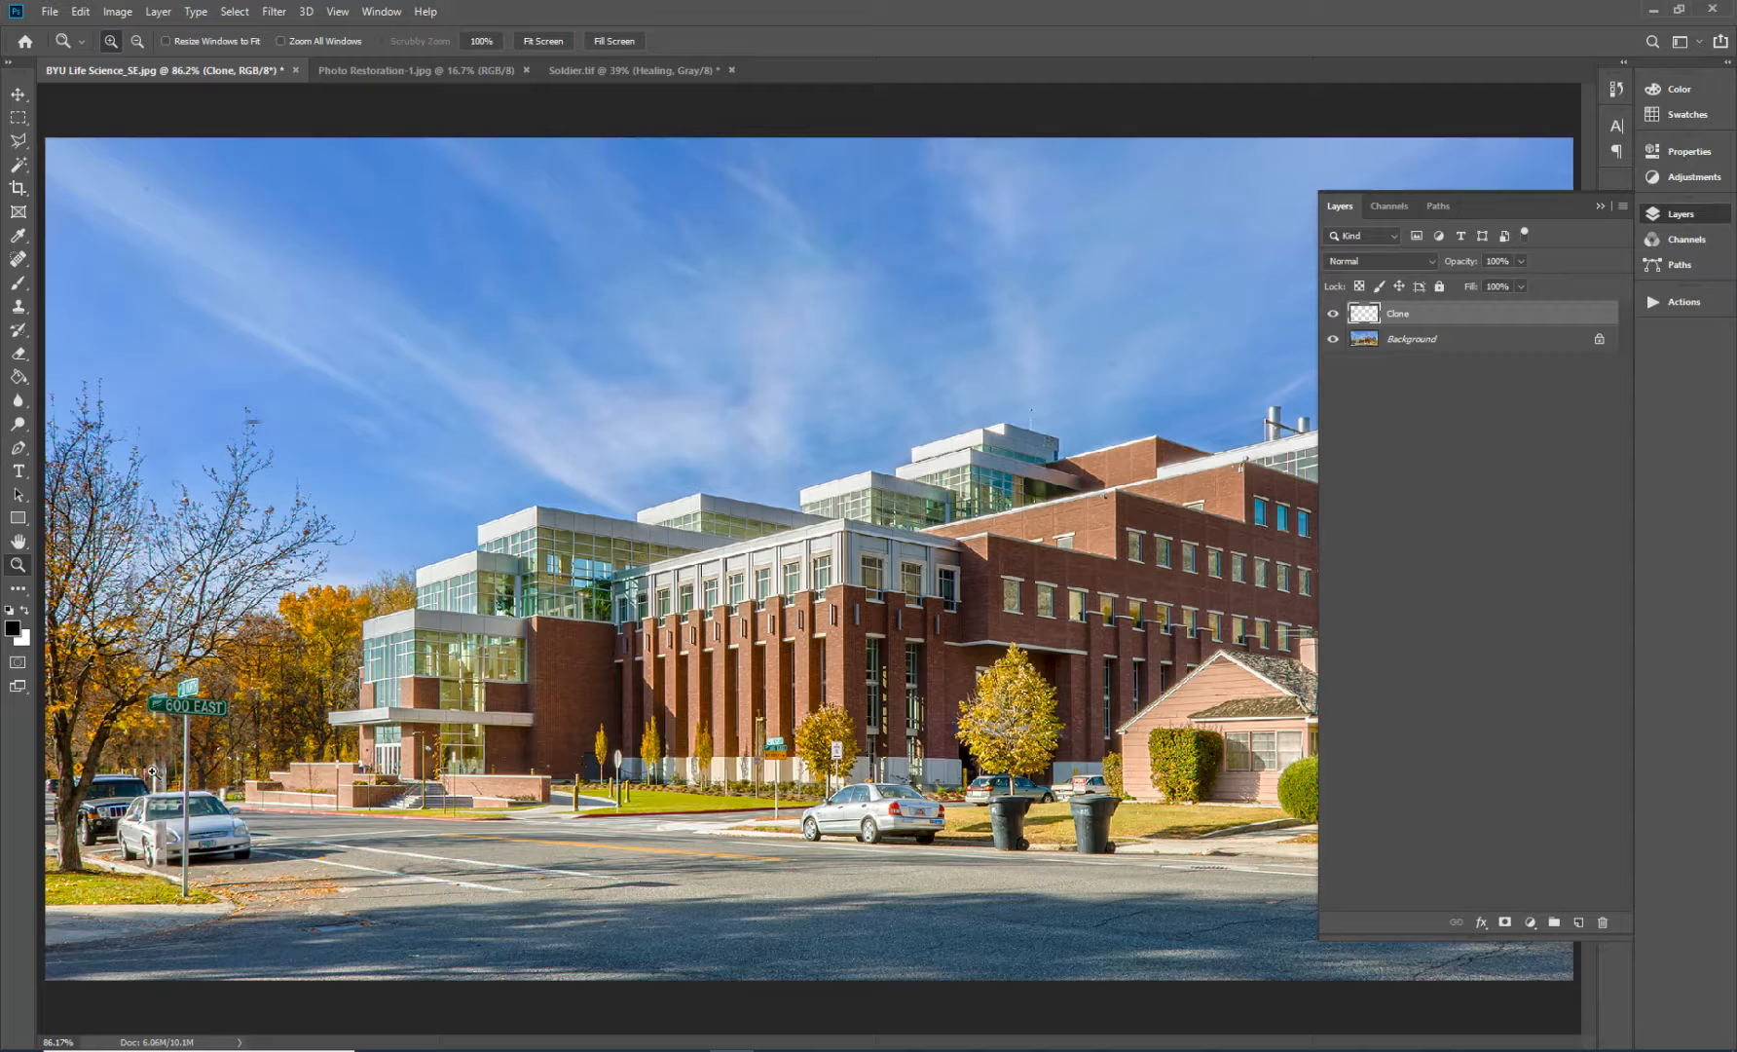
left_click_drag(109, 745, 302, 882)
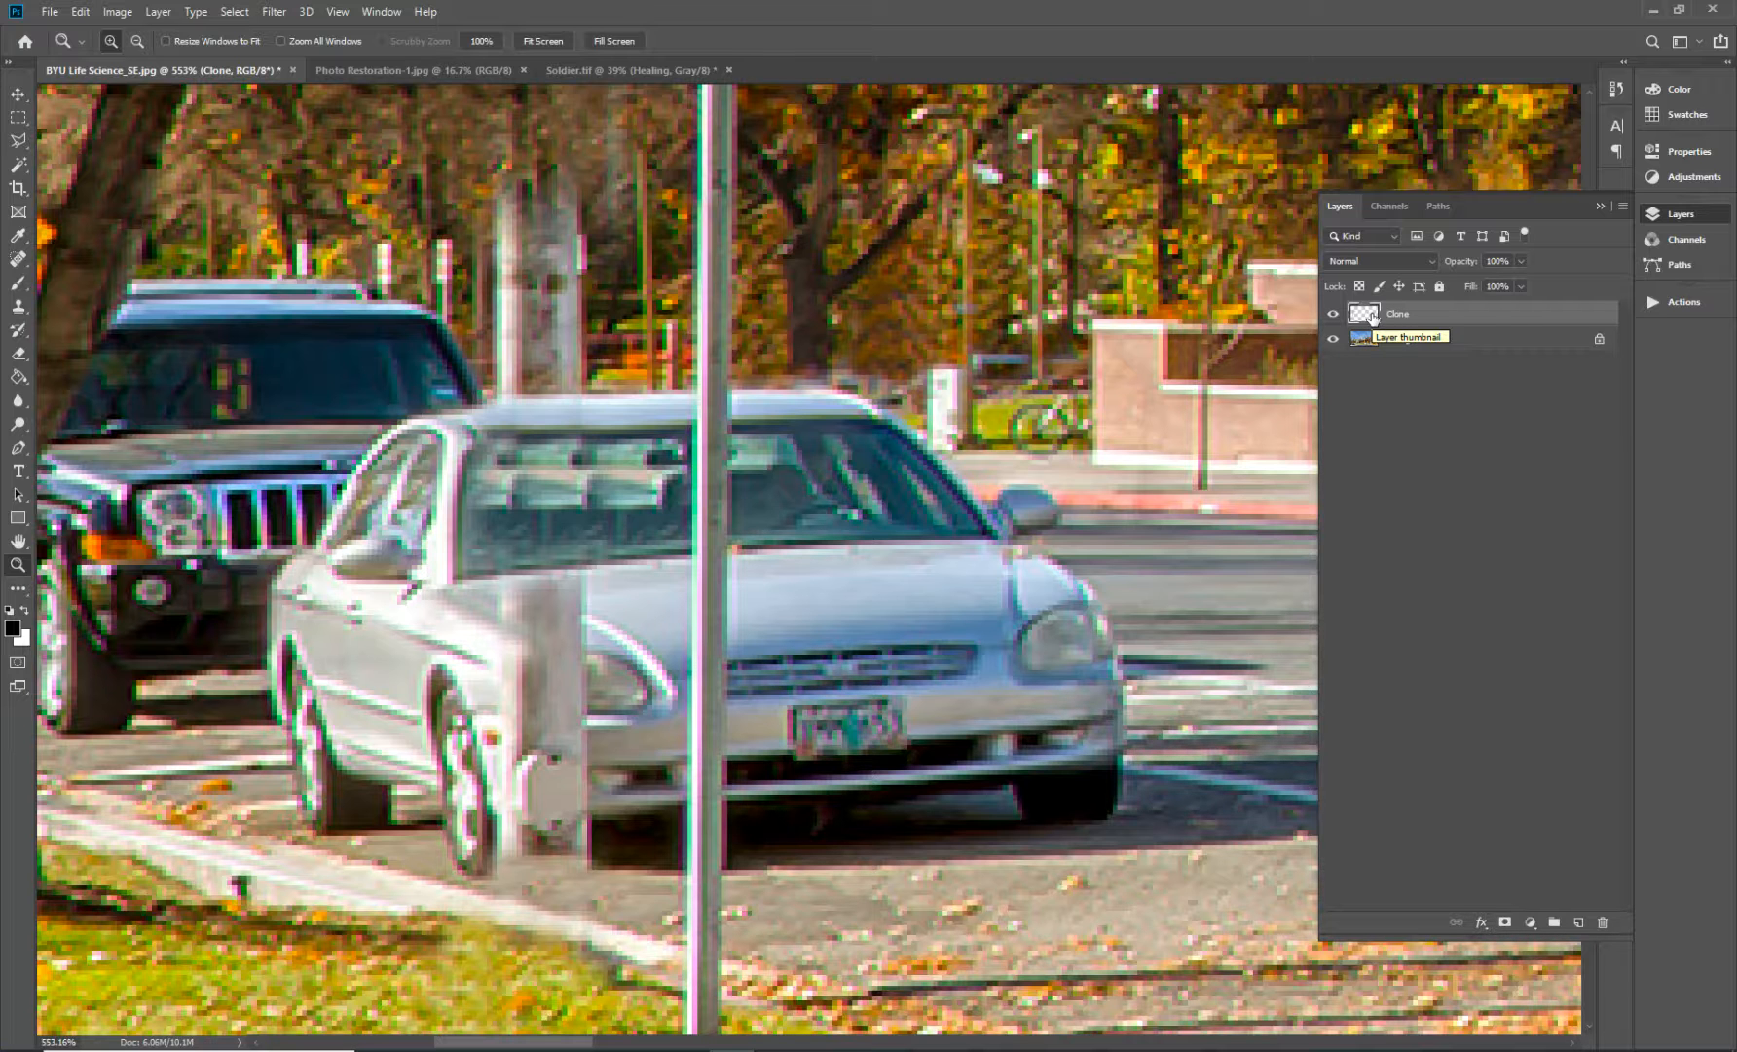
key("e")
mouse_move(579, 408)
left_mouse_down()
mouse_move(491, 408)
mouse_move(562, 408)
mouse_move(492, 443)
mouse_move(574, 472)
mouse_move(486, 506)
mouse_move(545, 584)
mouse_move(487, 623)
mouse_move(560, 662)
mouse_move(510, 695)
mouse_move(555, 832)
left_mouse_up()
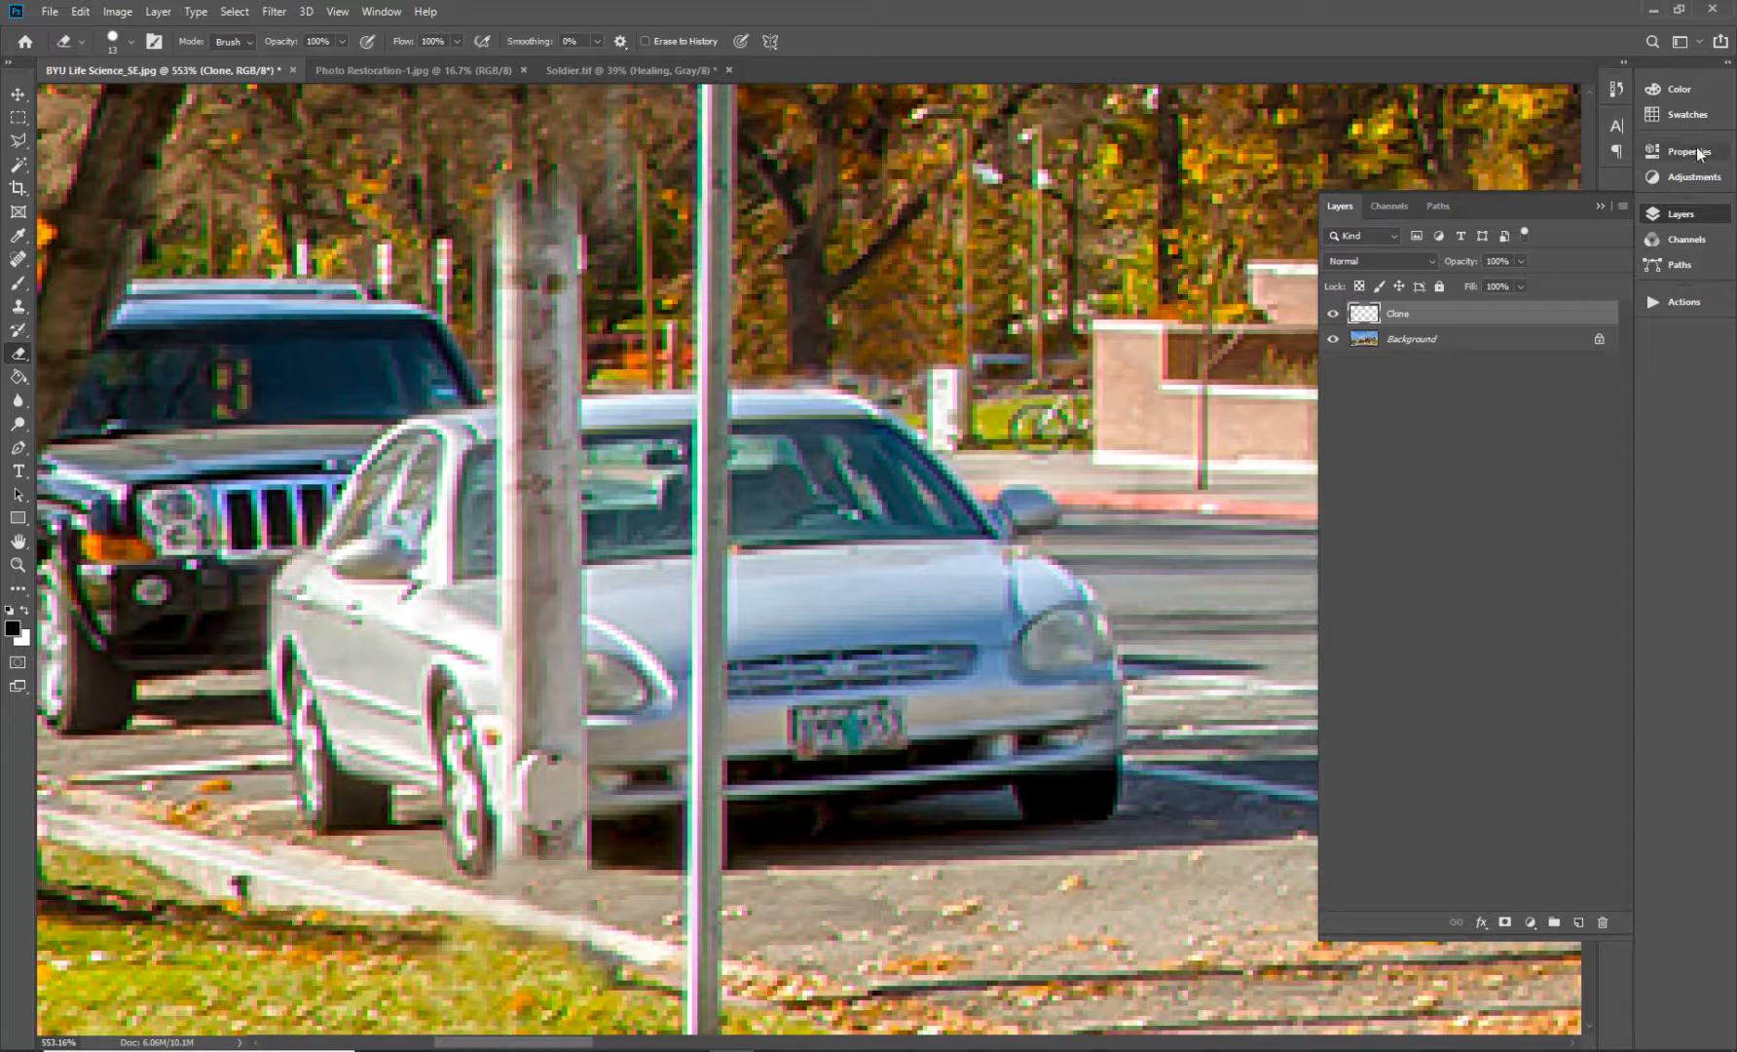
- Step back through the document's history to undo the erasing and the last five Clone Stamp strokes
left_click(1616, 91)
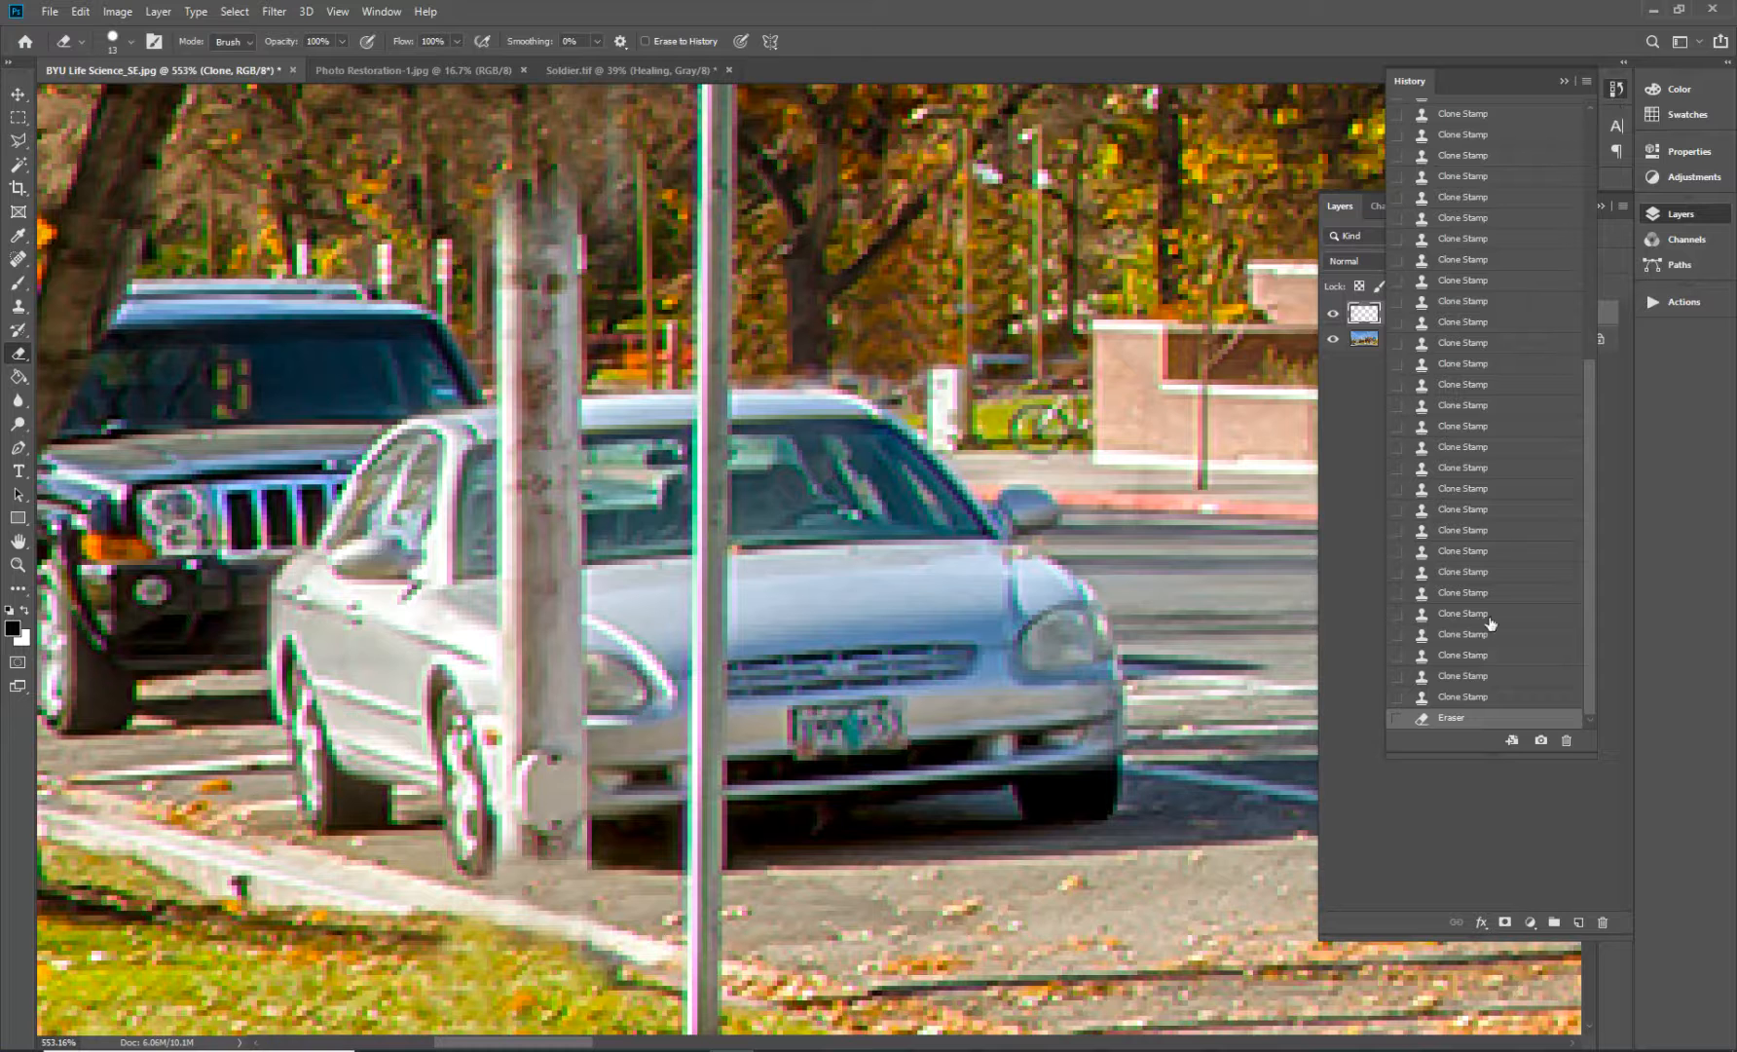
left_click(1477, 696)
left_click(1479, 672)
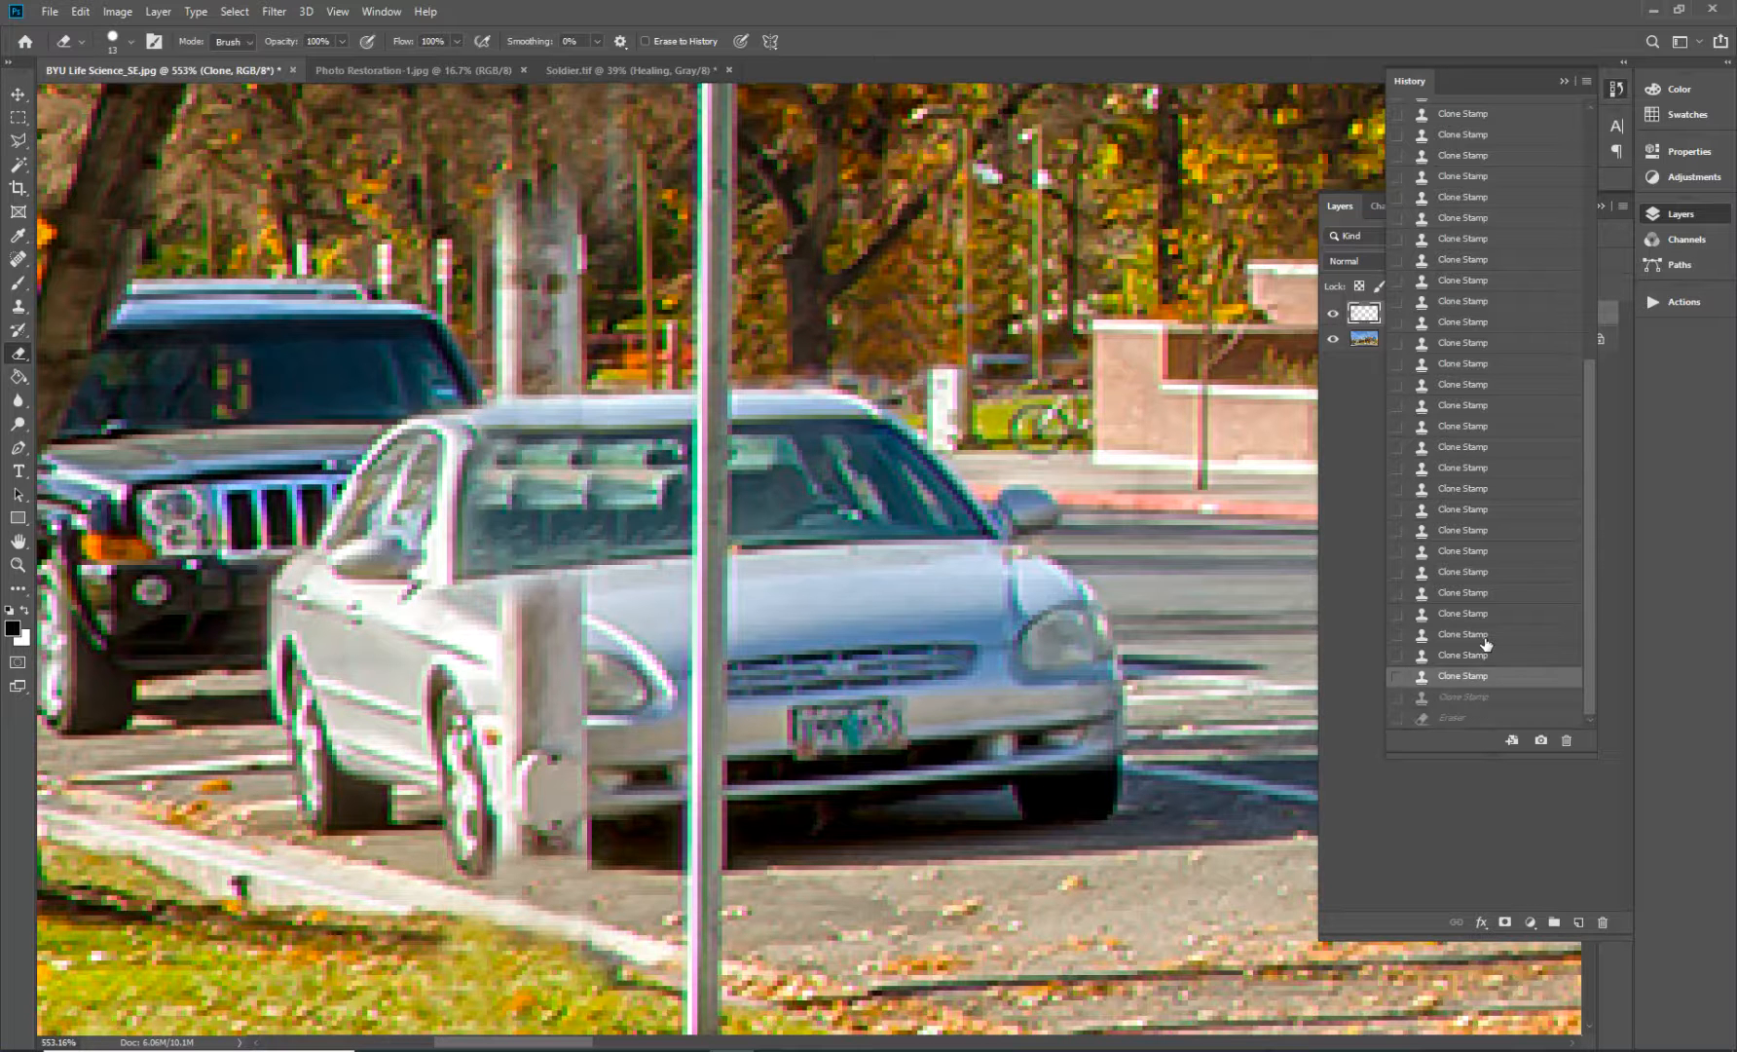
left_click(1485, 635)
left_click(1485, 616)
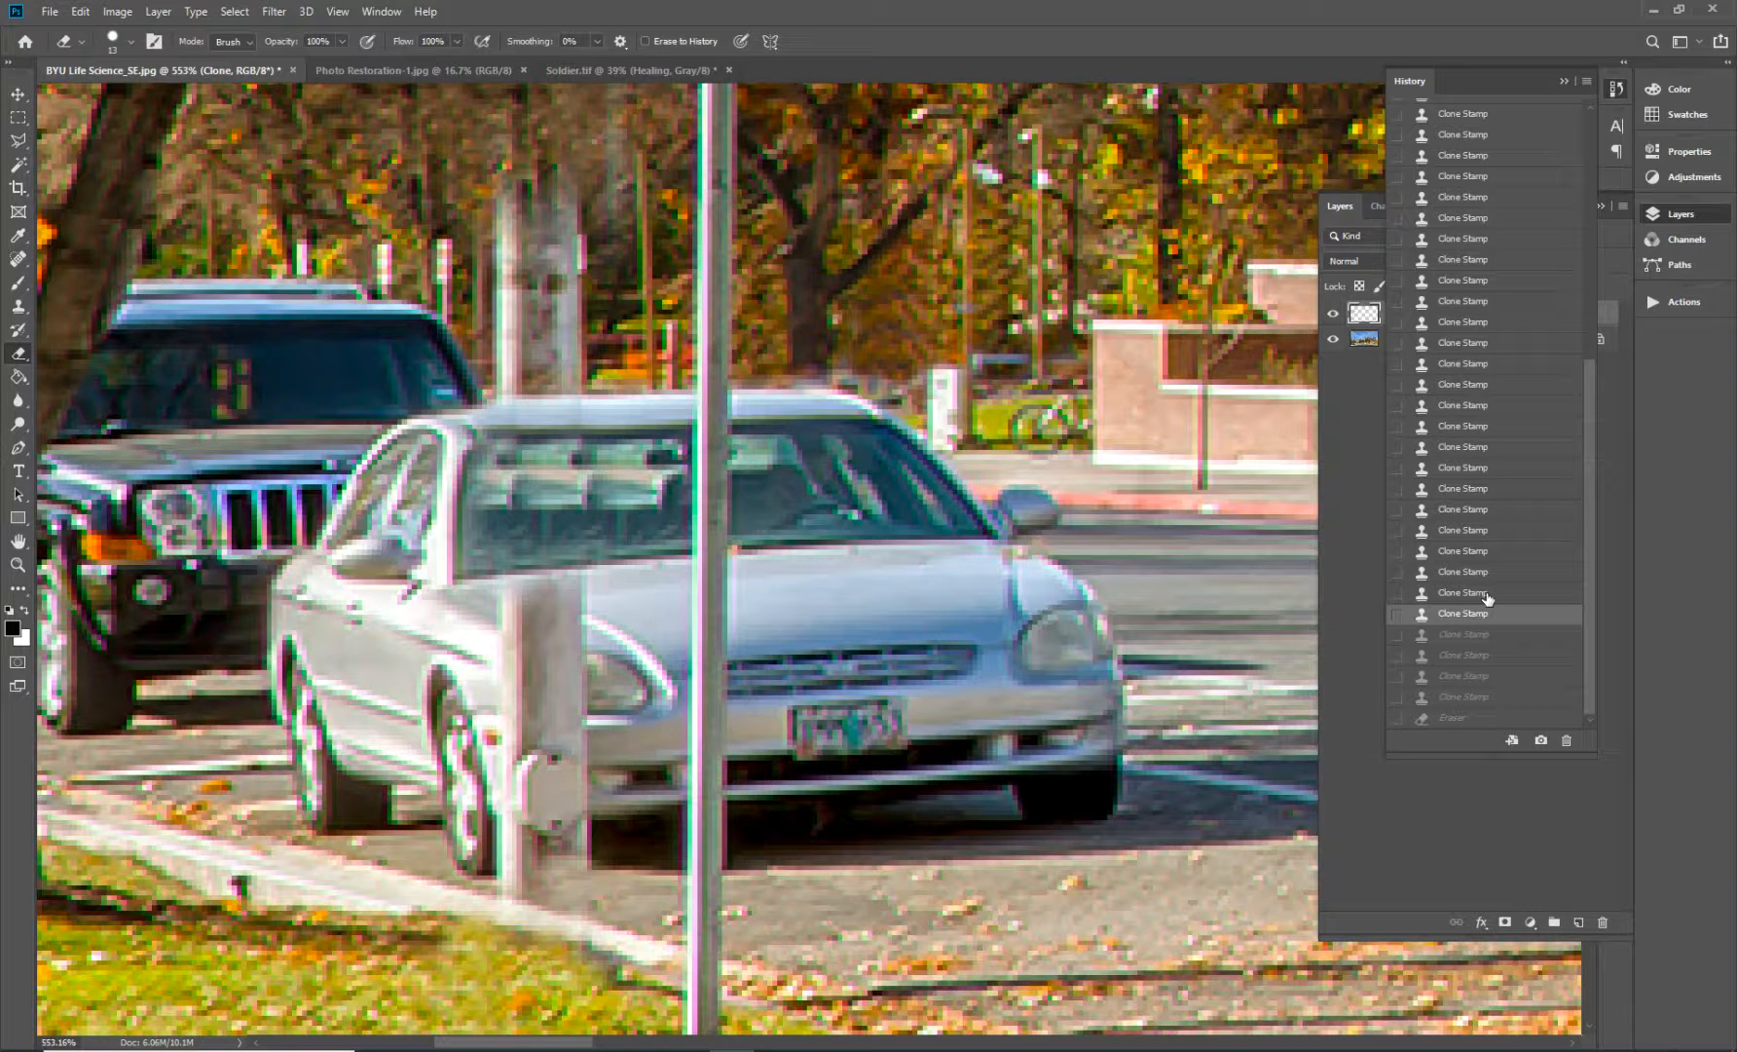
left_click(1487, 595)
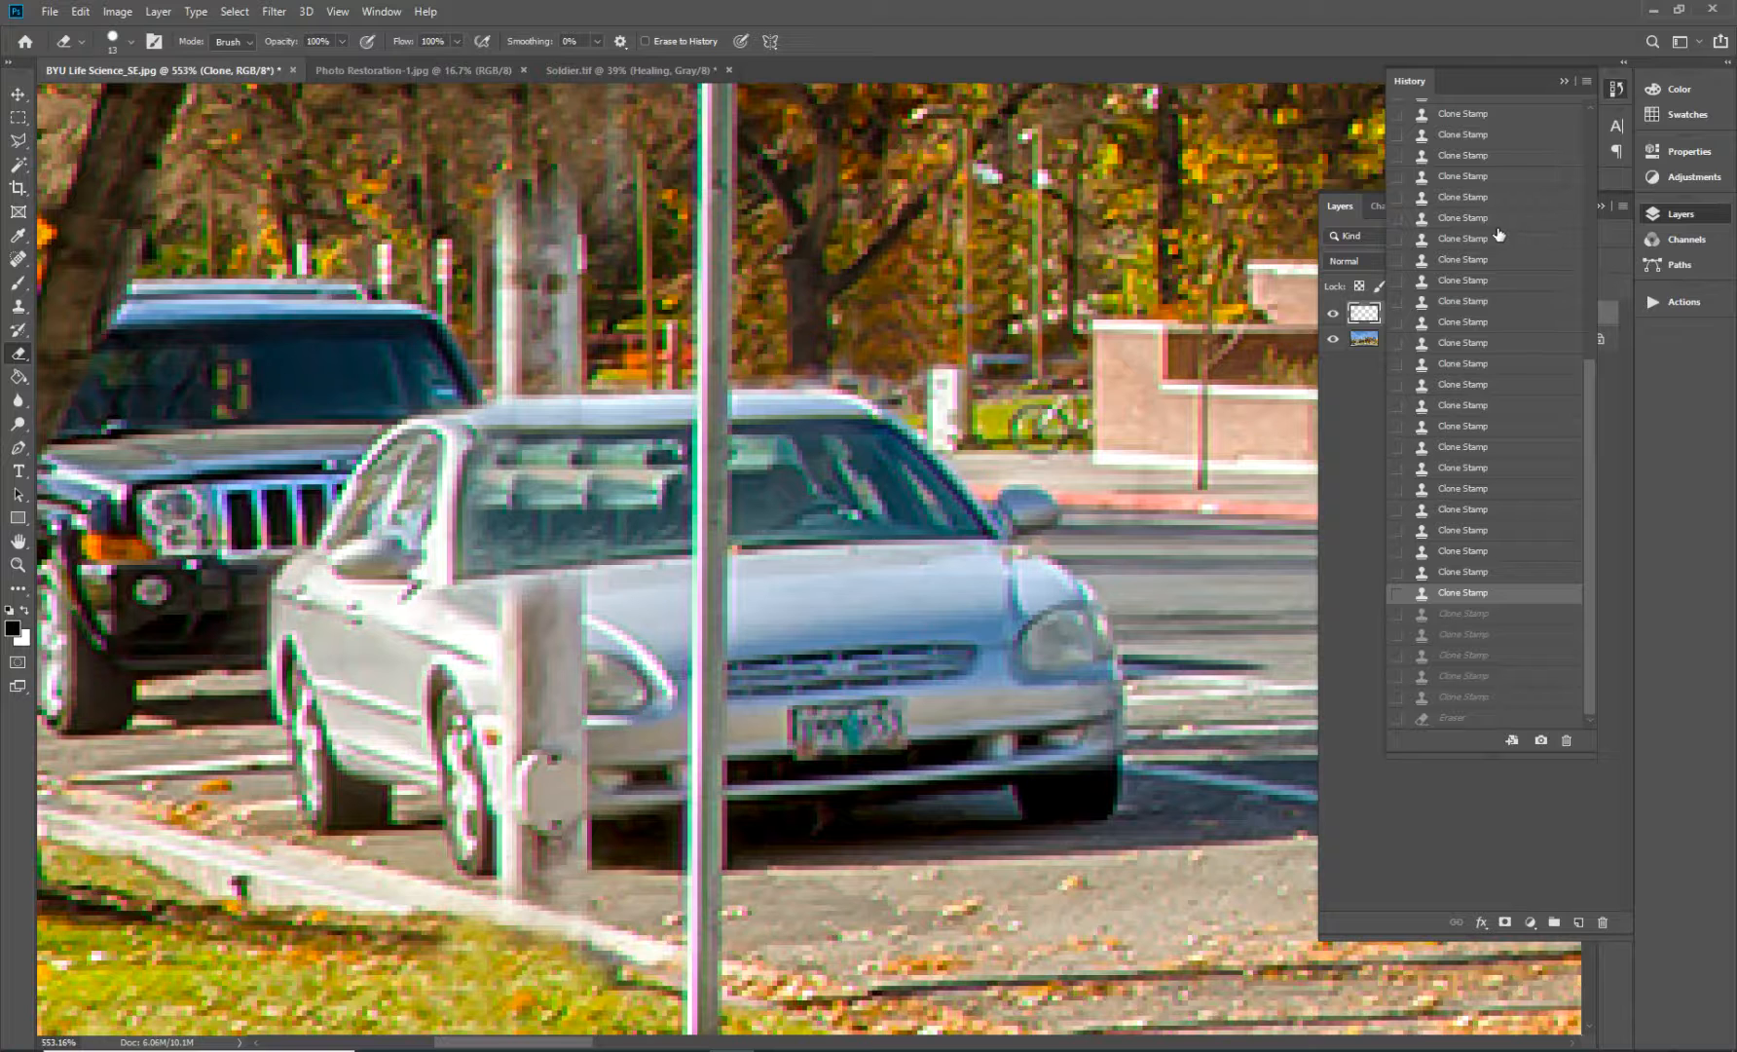